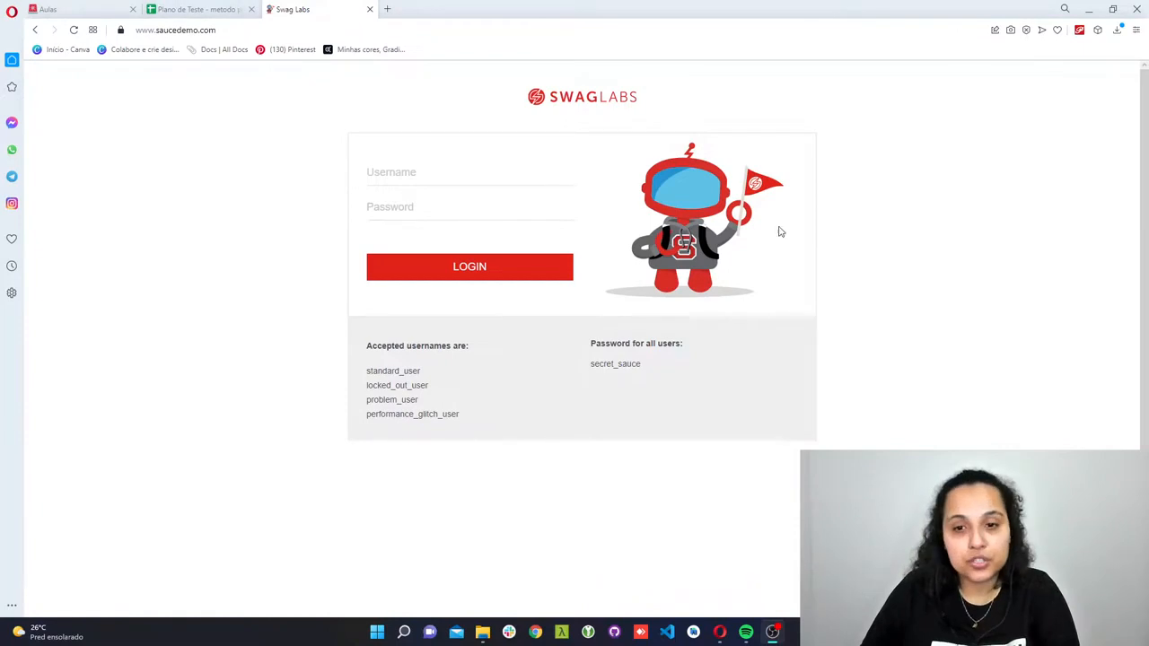
- Switch to the Plano de Teste spreadsheet and enter "Funcional" as the Tipo de Teste in Suite_Login
click(201, 9)
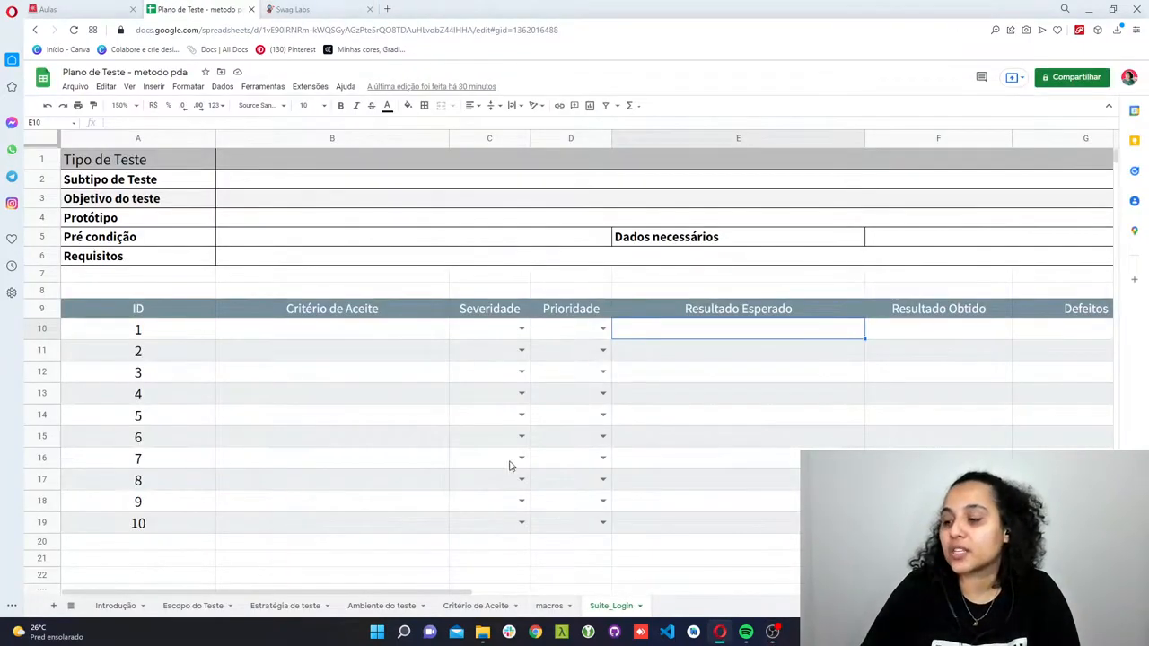
click(265, 166)
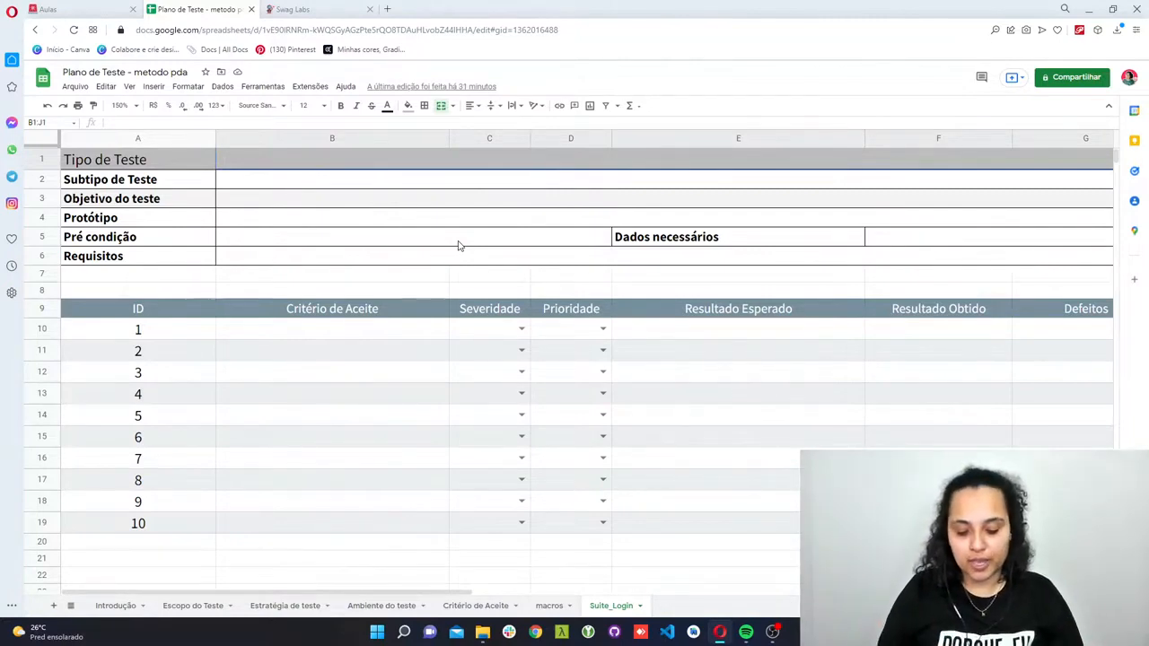
text(Funcional)
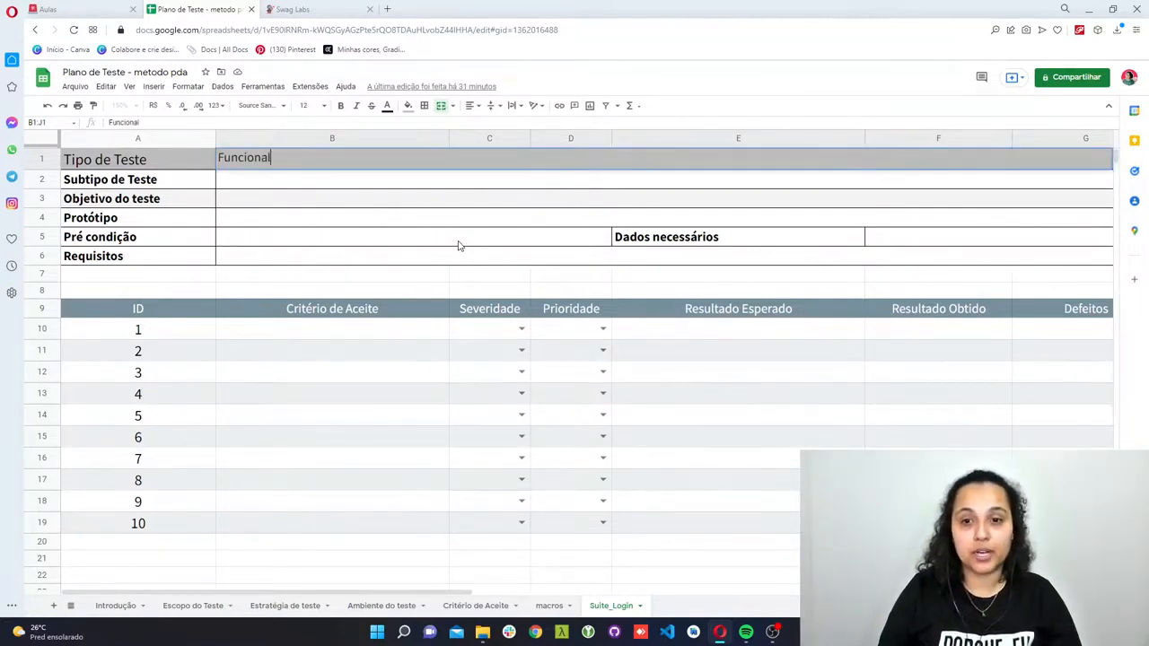
key(Return)
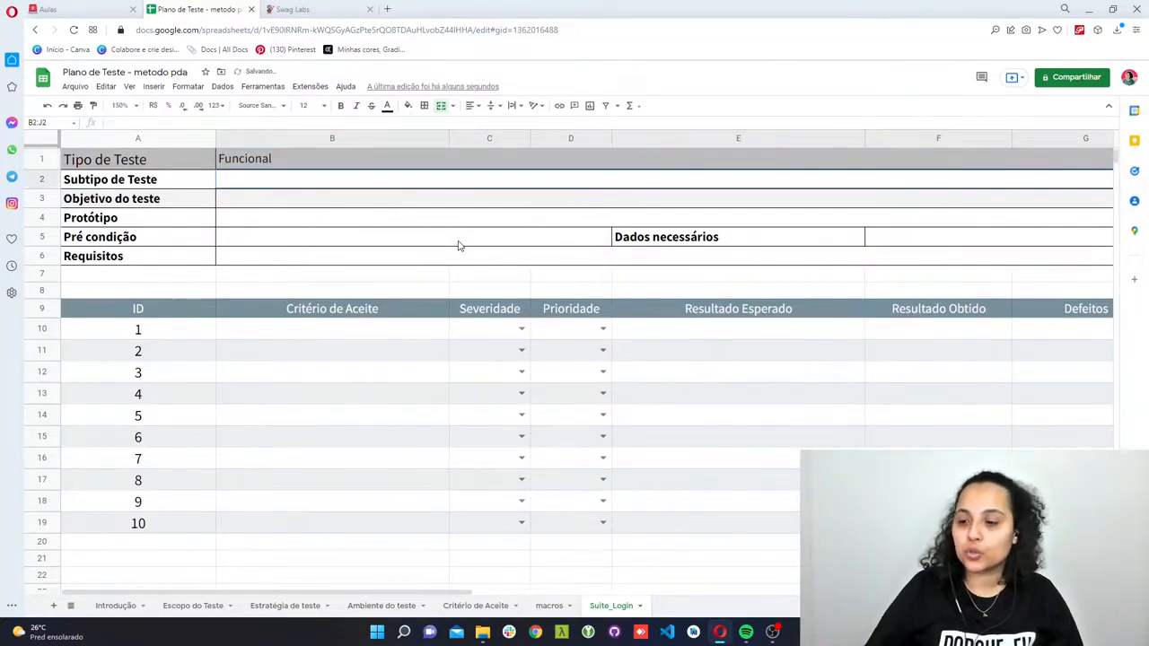
- Check the test types on the Estratégia de teste sheet, and enter "Critério de Aceite" as the Subtipo de Teste in Suite_Login
click(271, 608)
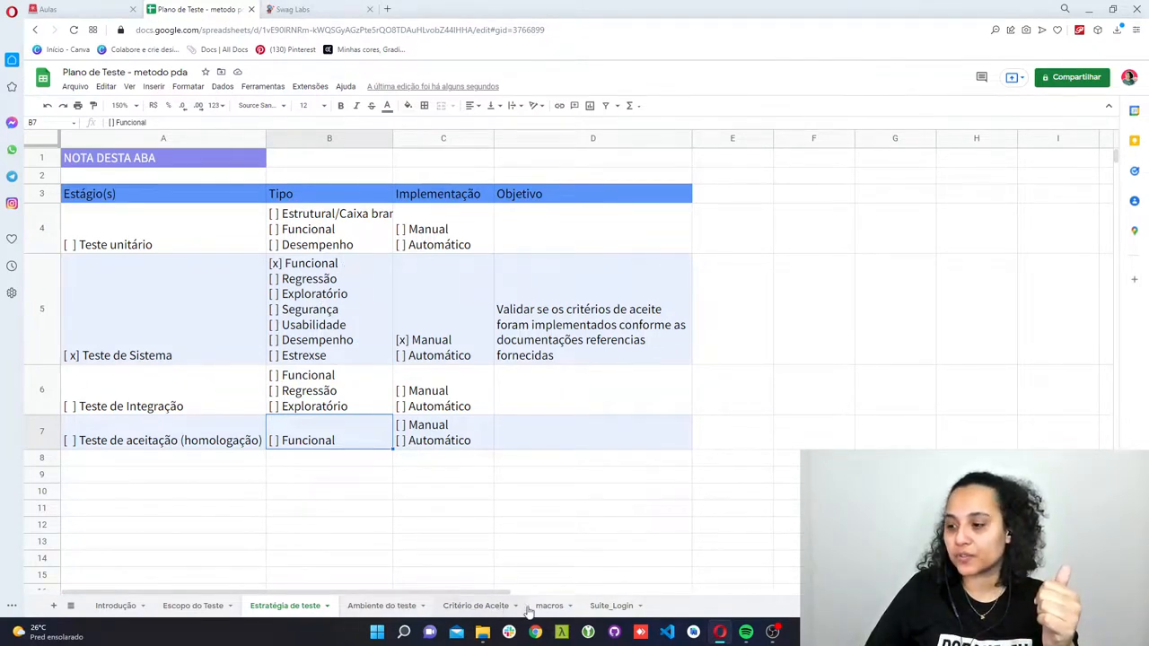
click(611, 605)
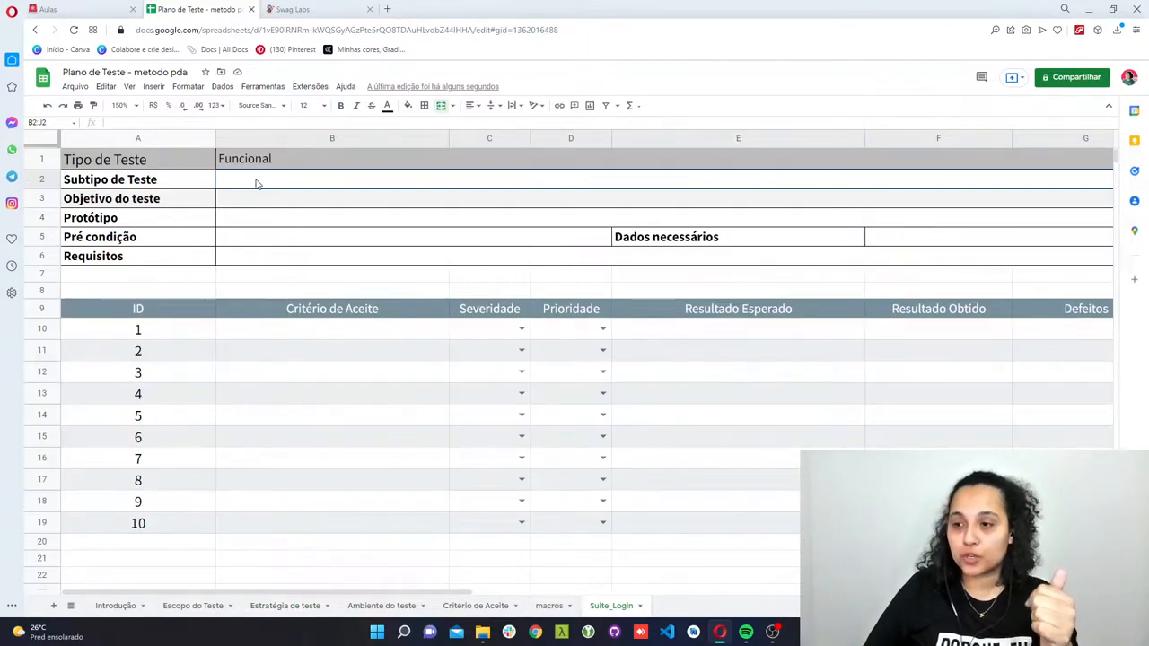
text(Crité)
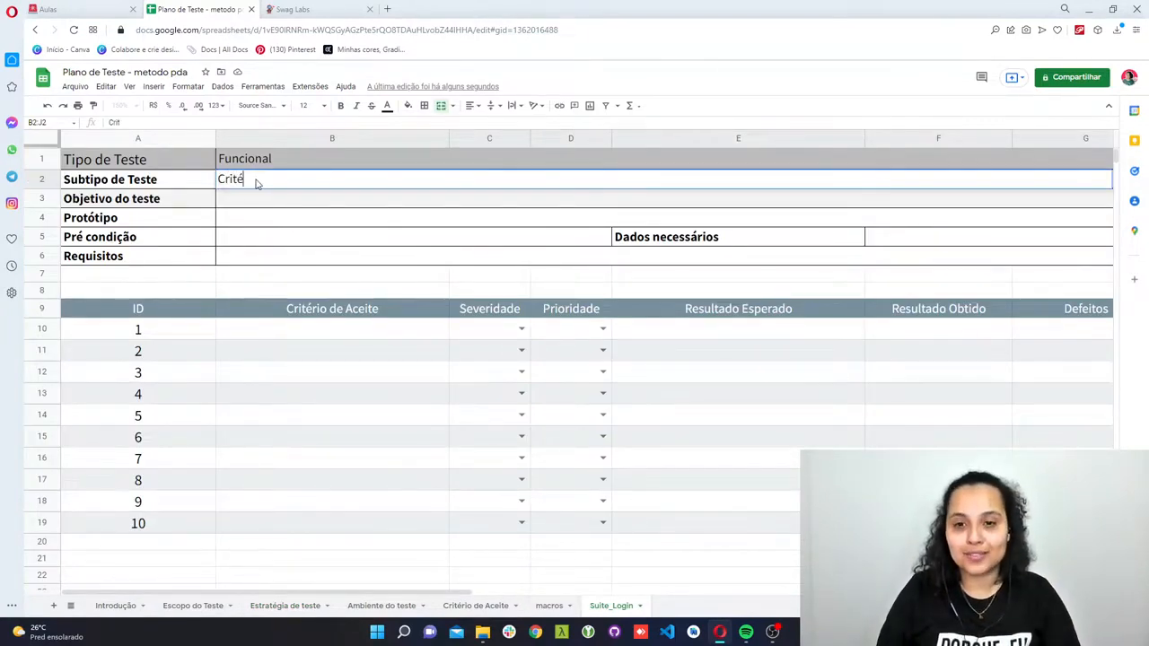
text(rio de Aceite)
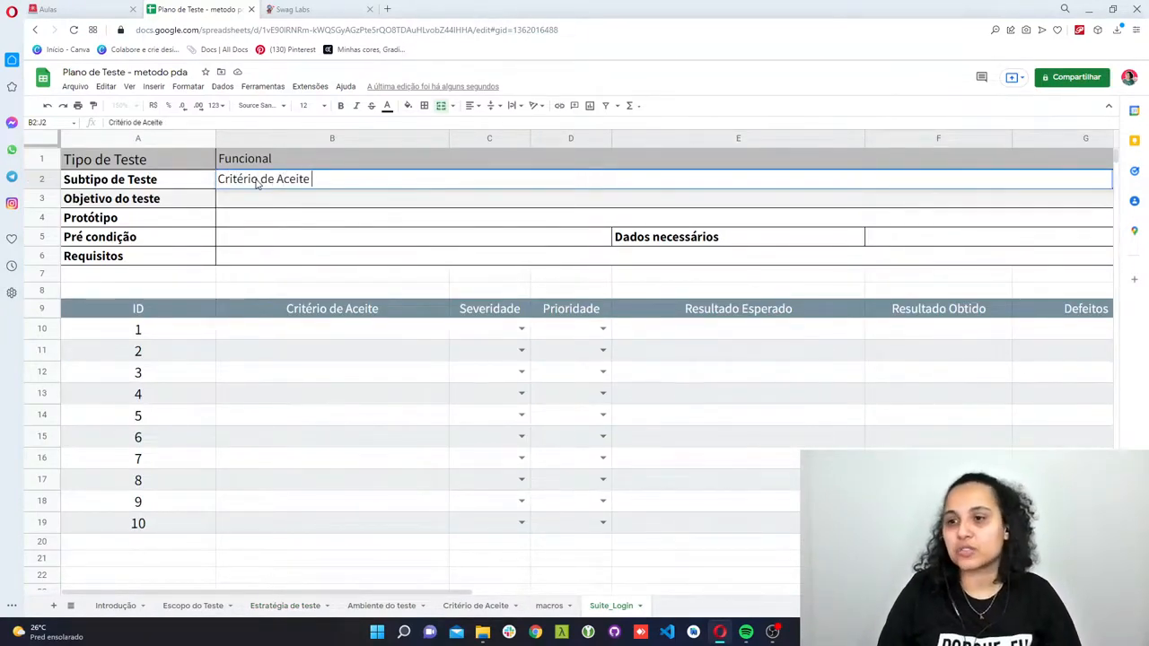
key(Return)
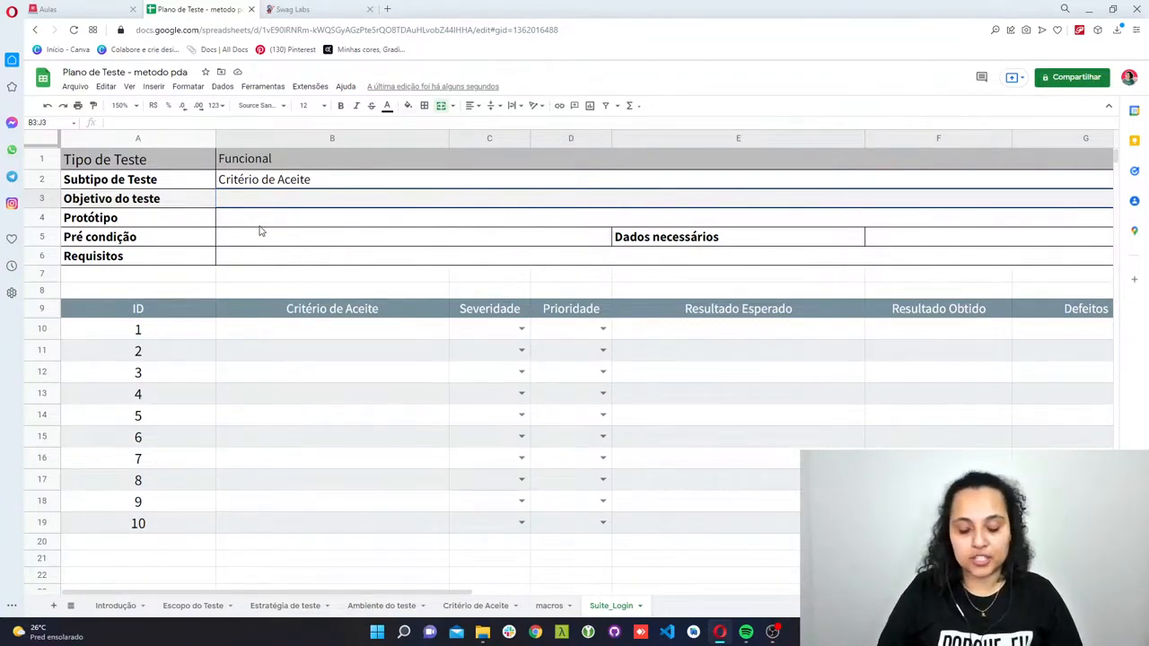
- Enter "Realizar login na aplicação" as the Objetivo do teste
text(Re)
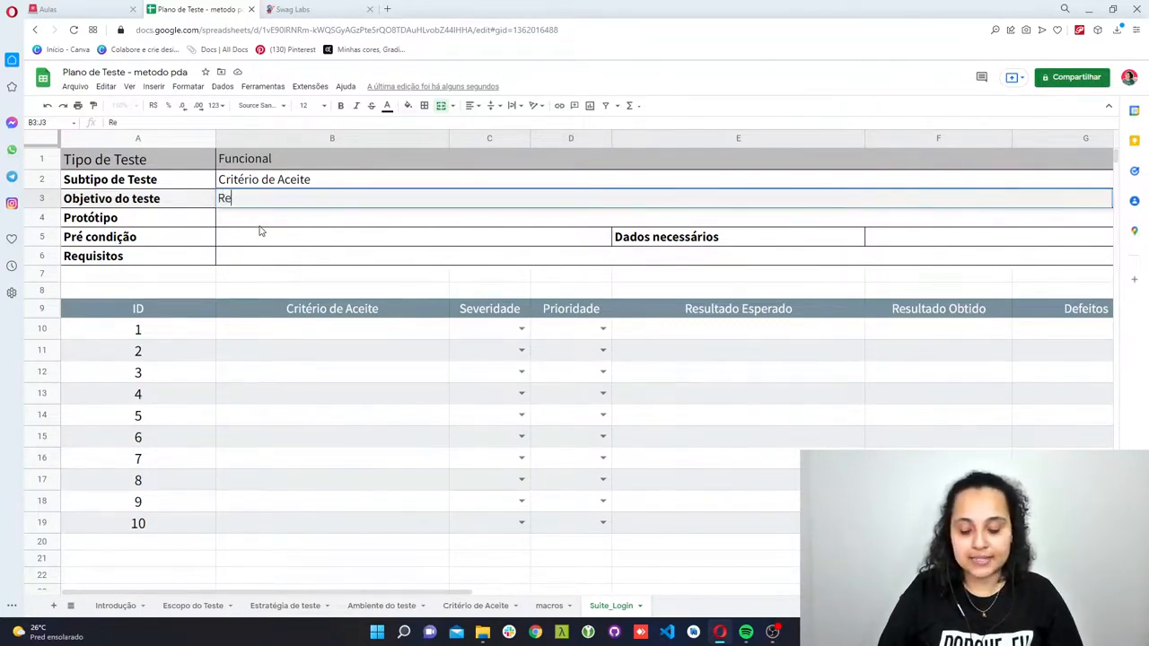
text(alizar login da)
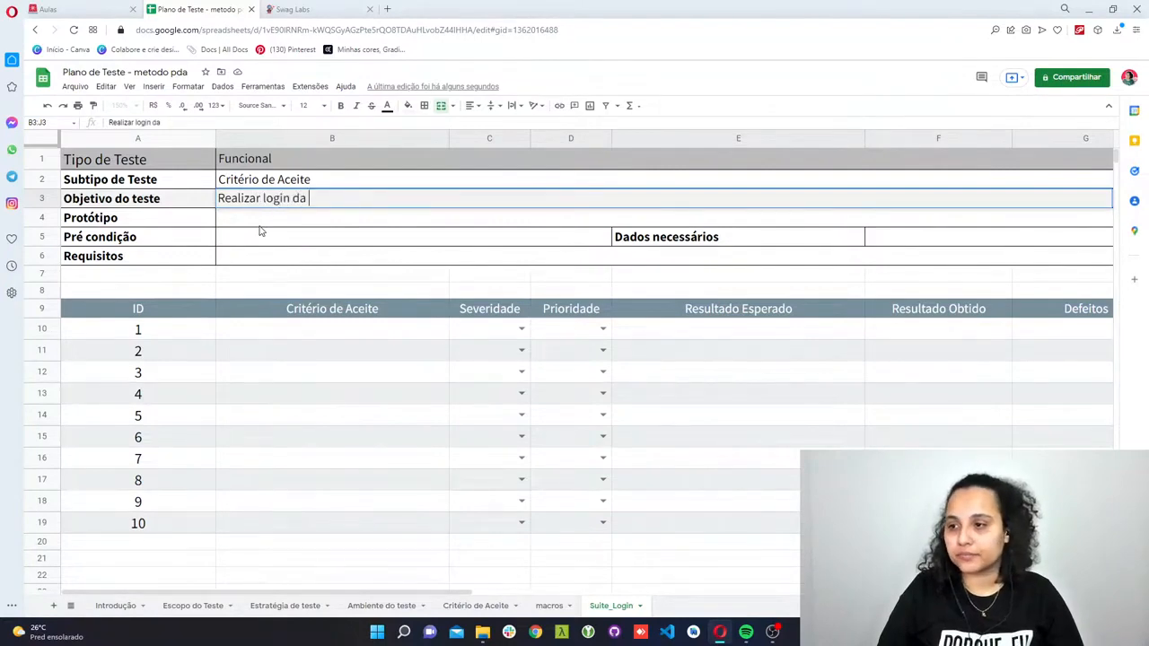
key(BackSpace)
key(BackSpace)
key(BackSpace)
text(na aplicação)
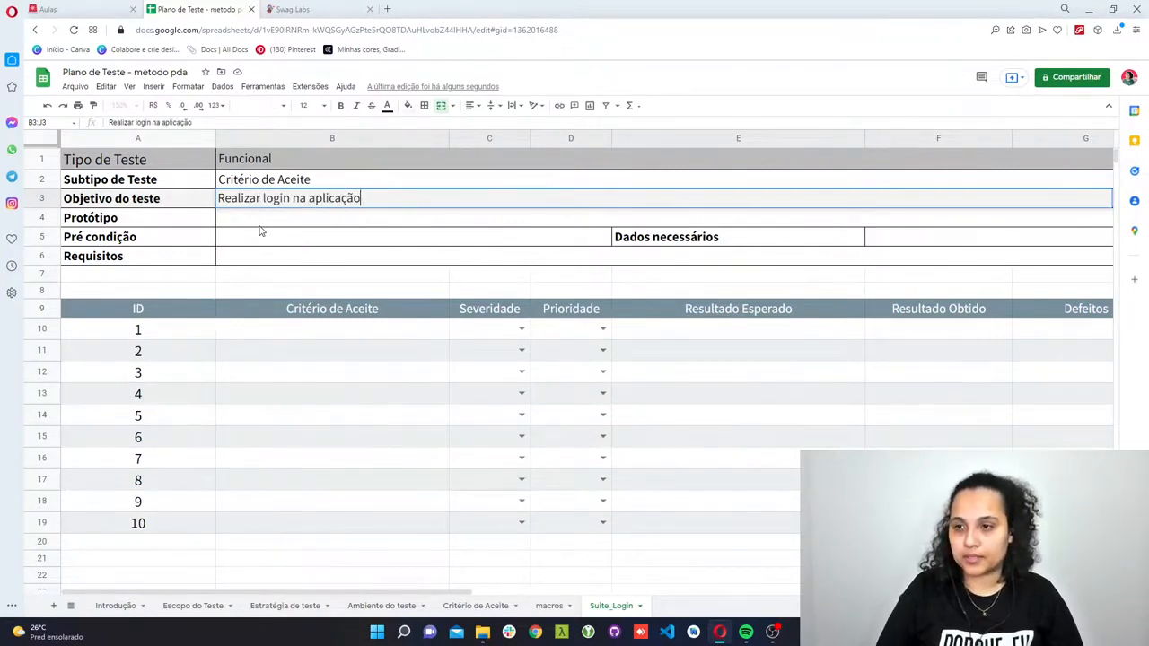
key(Return)
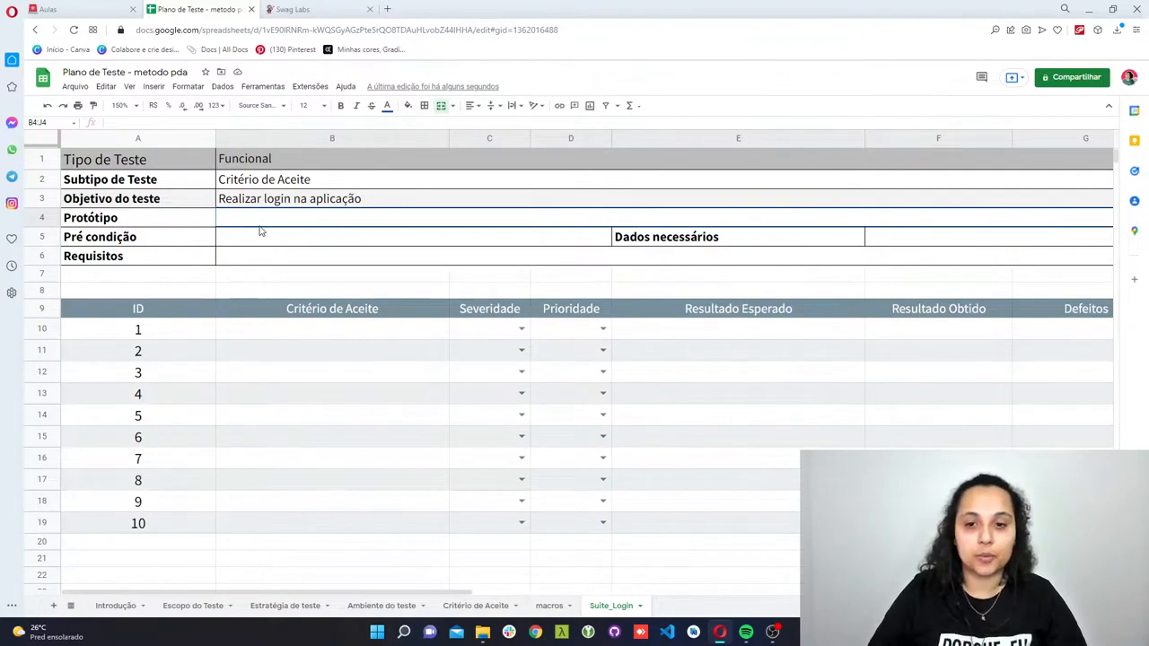
- Fill in Pré condição with two lines in one cell: "- ter um usuário cadastro" and "- ter um senha cadastrada"
click(260, 232)
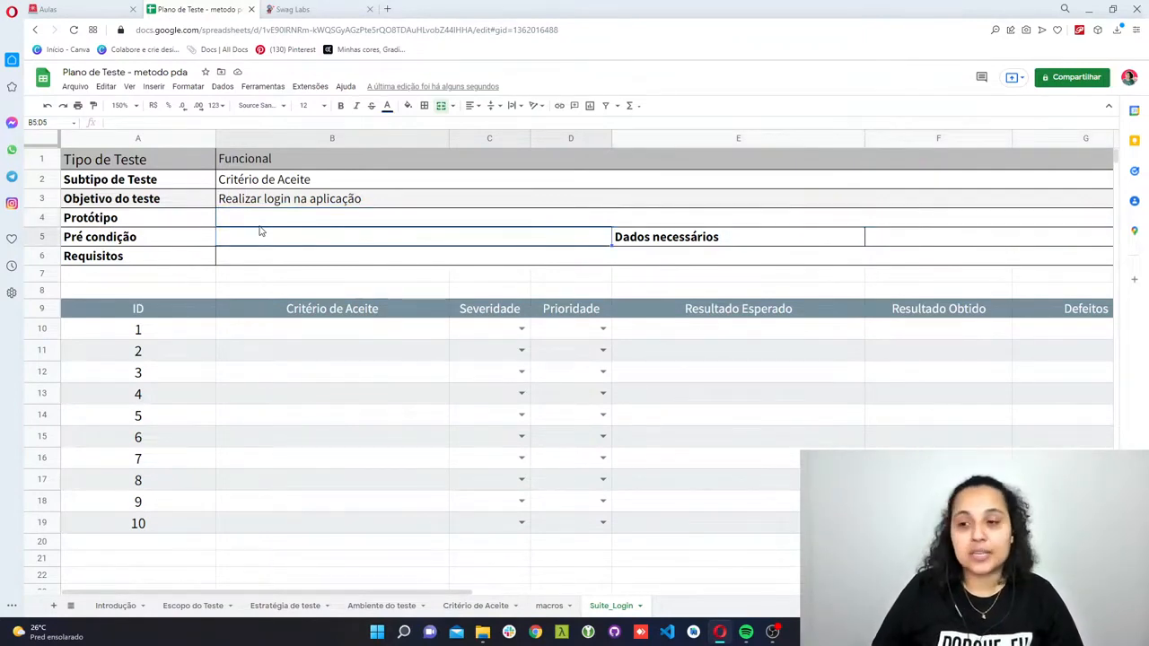
text(-)
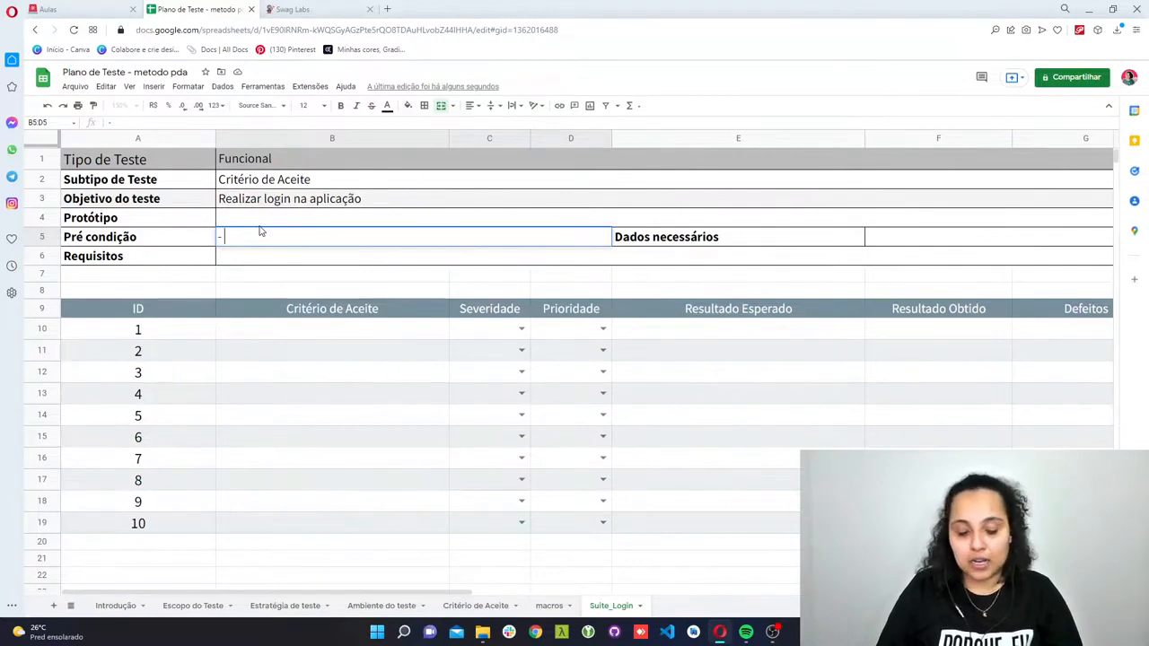
text( ter um usuár)
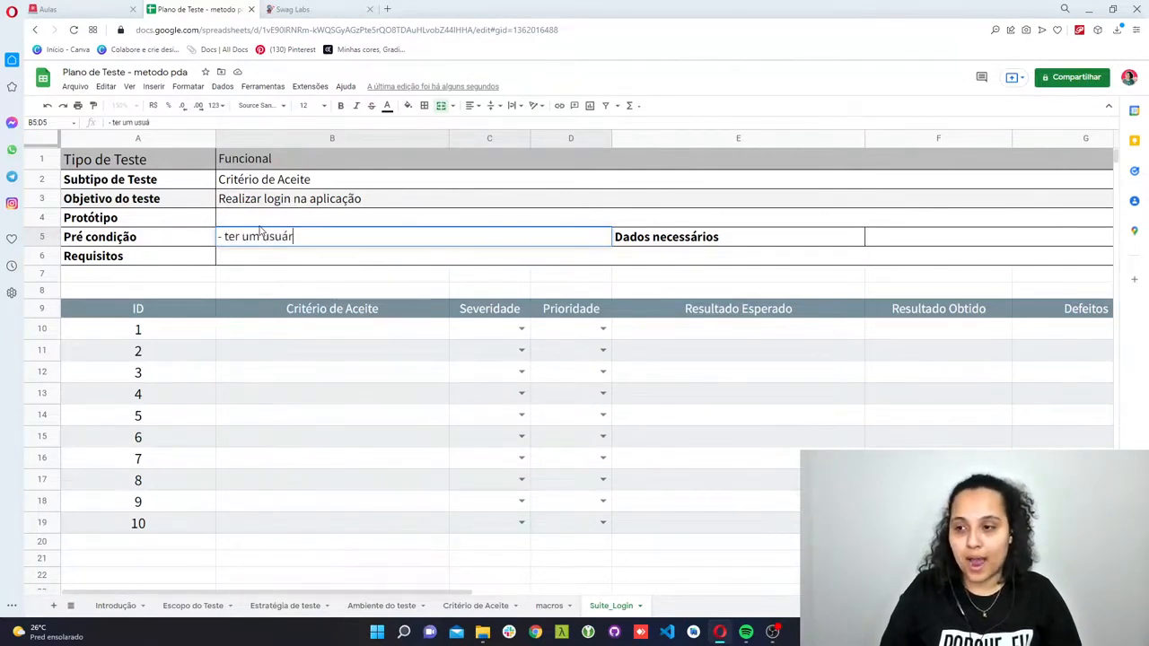
text(io cadastro)
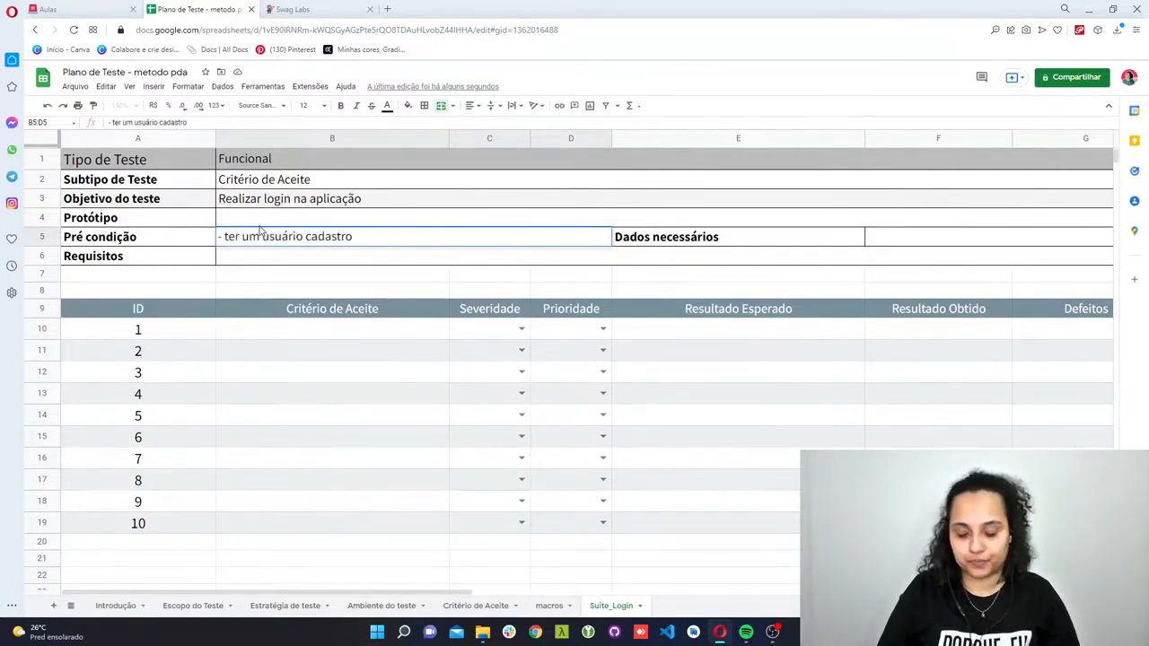
key(alt+Return)
text(- te)
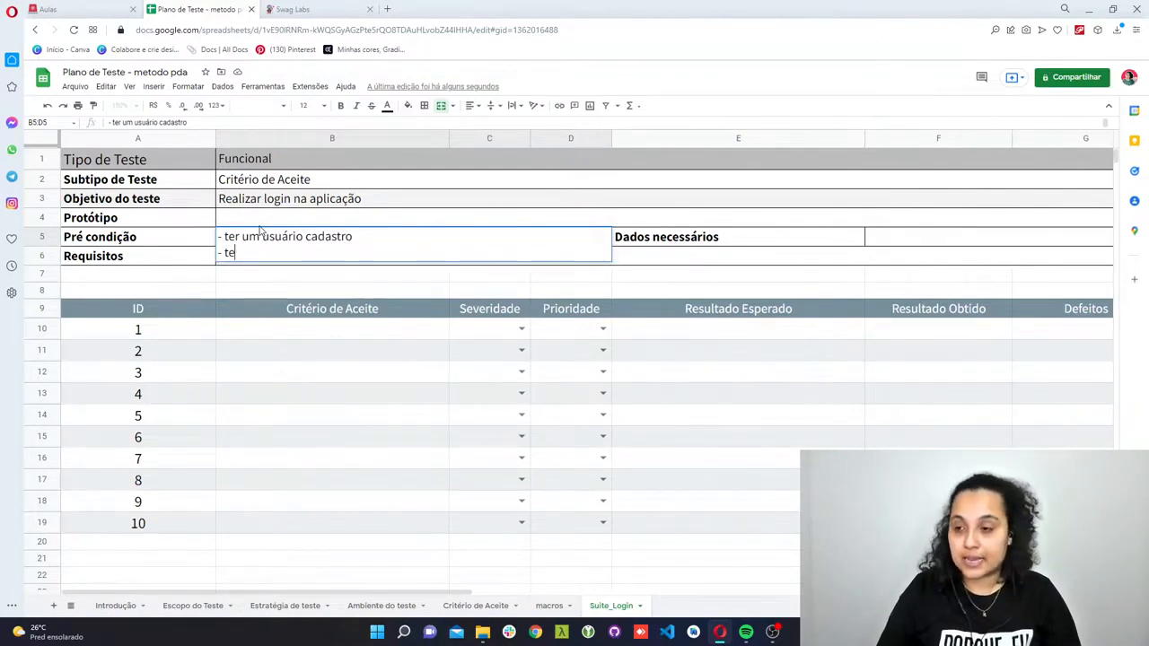
text(r um senha c)
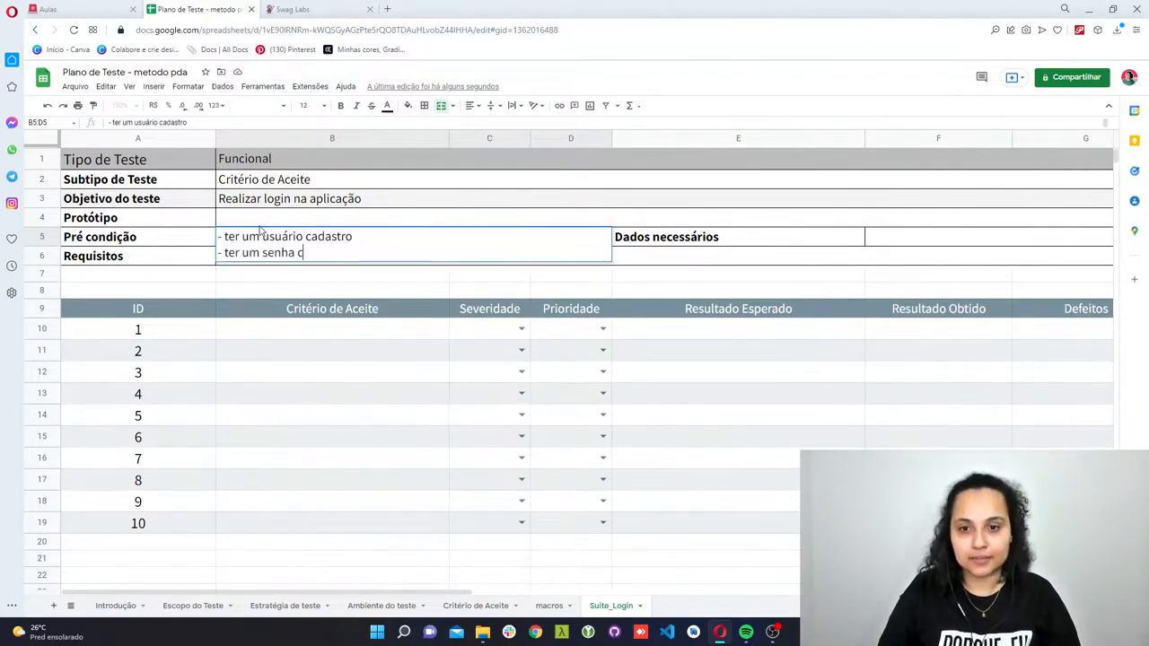
text(adastrada)
key(Return)
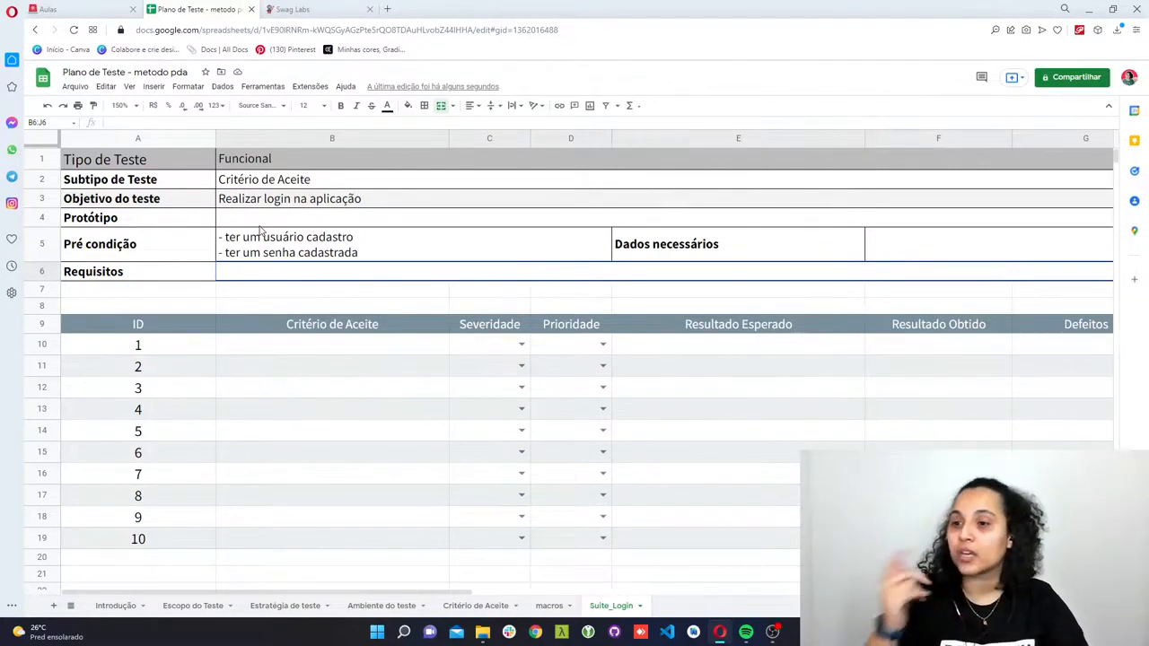
- Enter "usuário e senha para login" in the cell beside Dados necessários
double_click(930, 244)
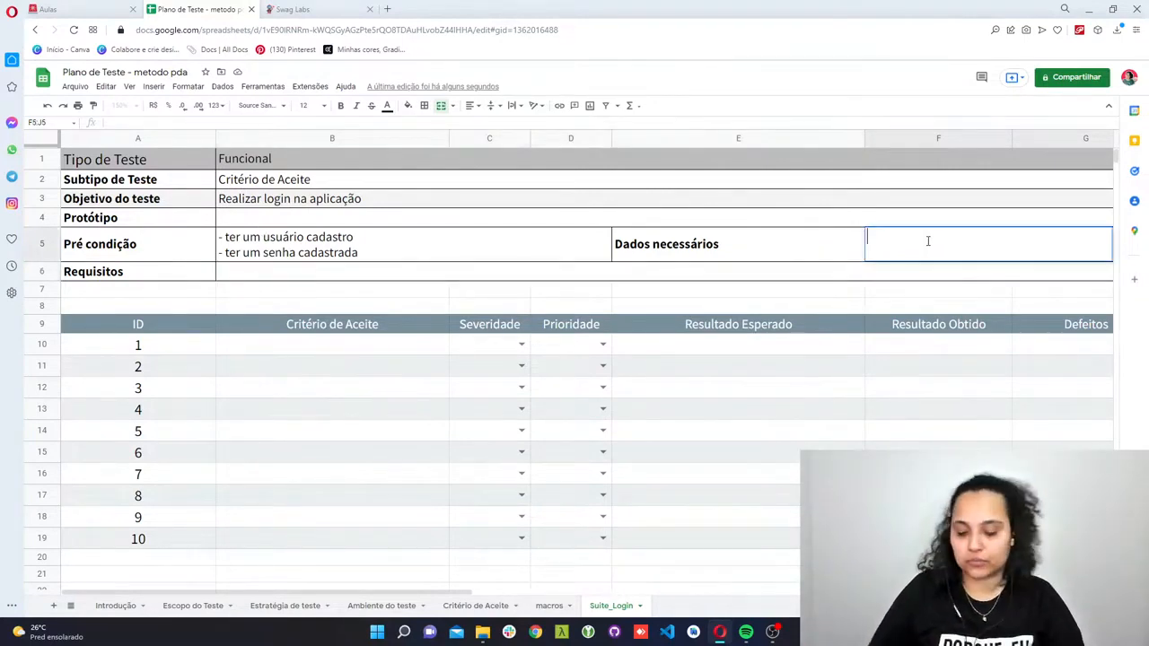
text(usuário e s)
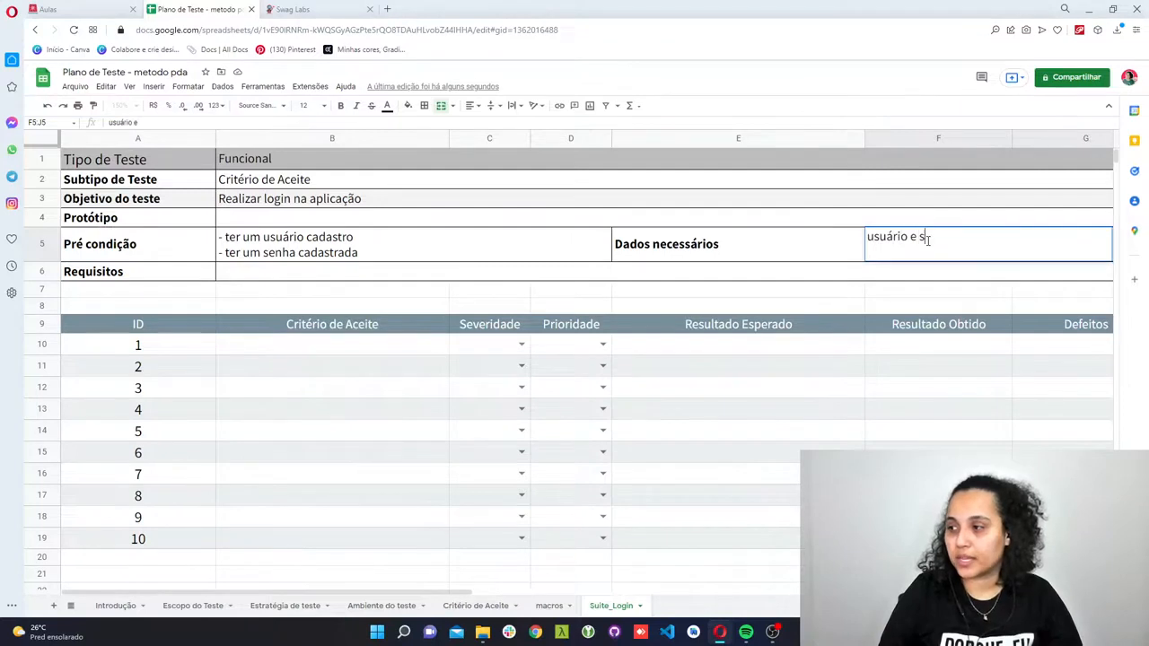
text(enha para lo)
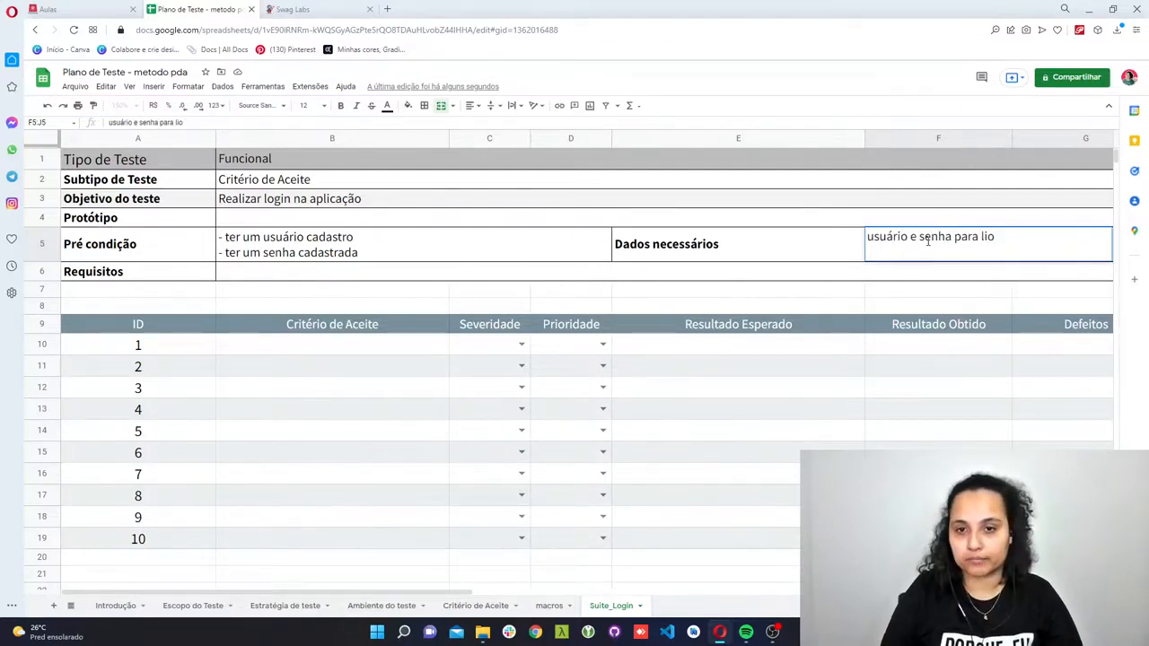
text(gin)
key(Return)
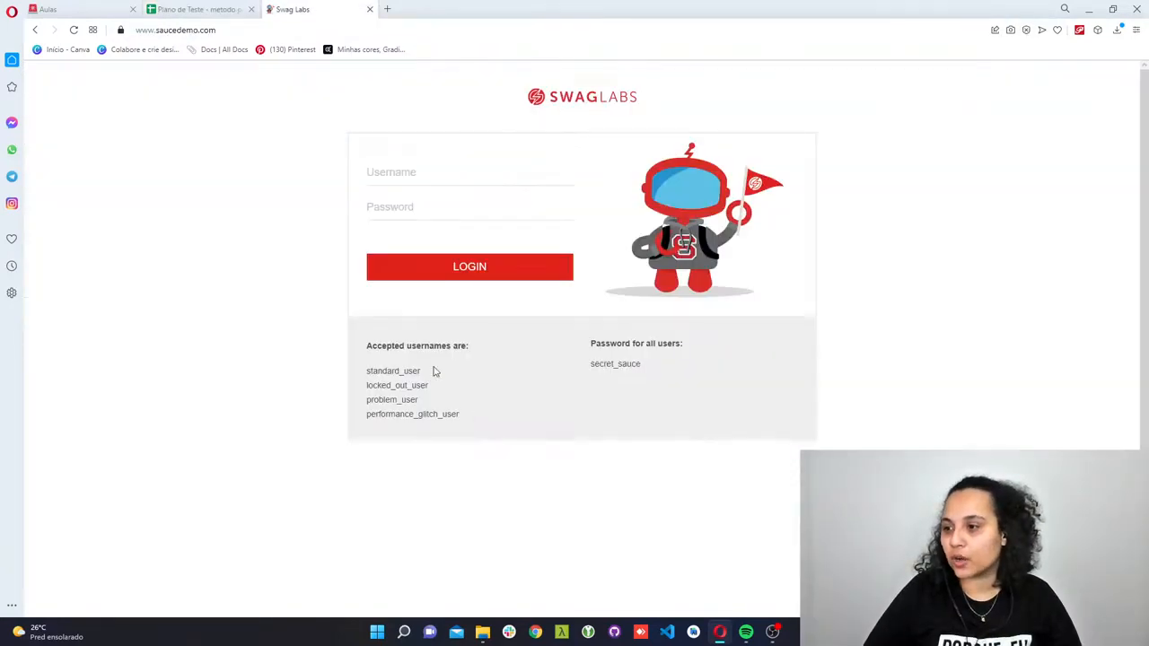
- Copy standard_user and locked_out_user from the Swag Labs login page and paste them on new lines in the Dados necessários cell
drag(465, 418, 358, 370)
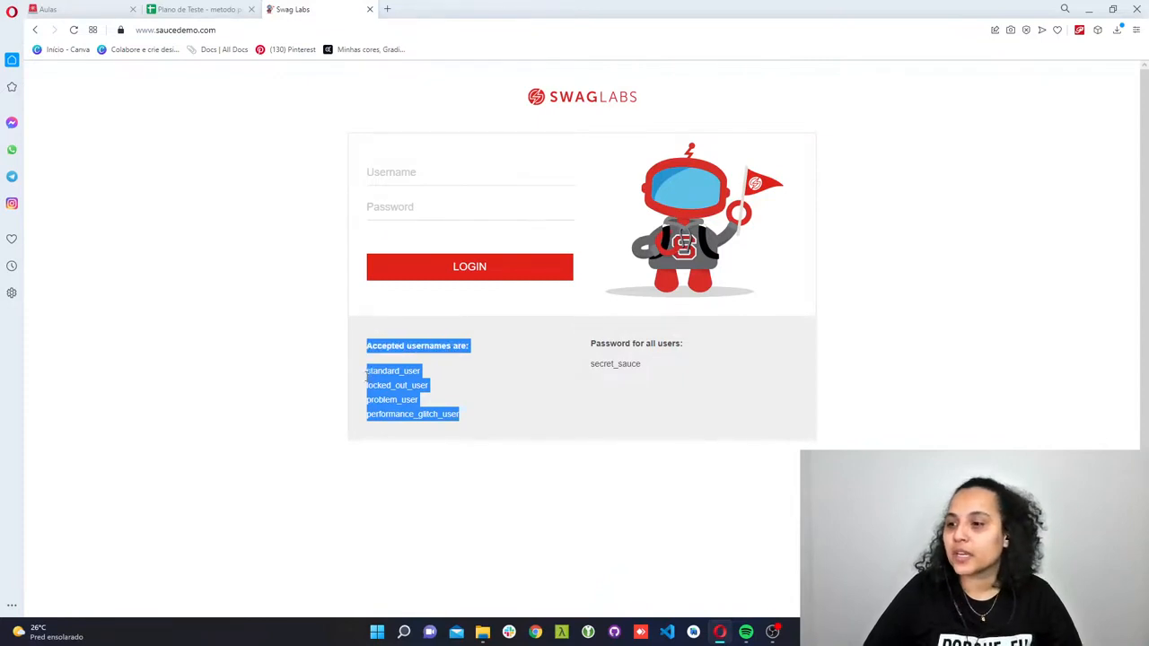
click(426, 383)
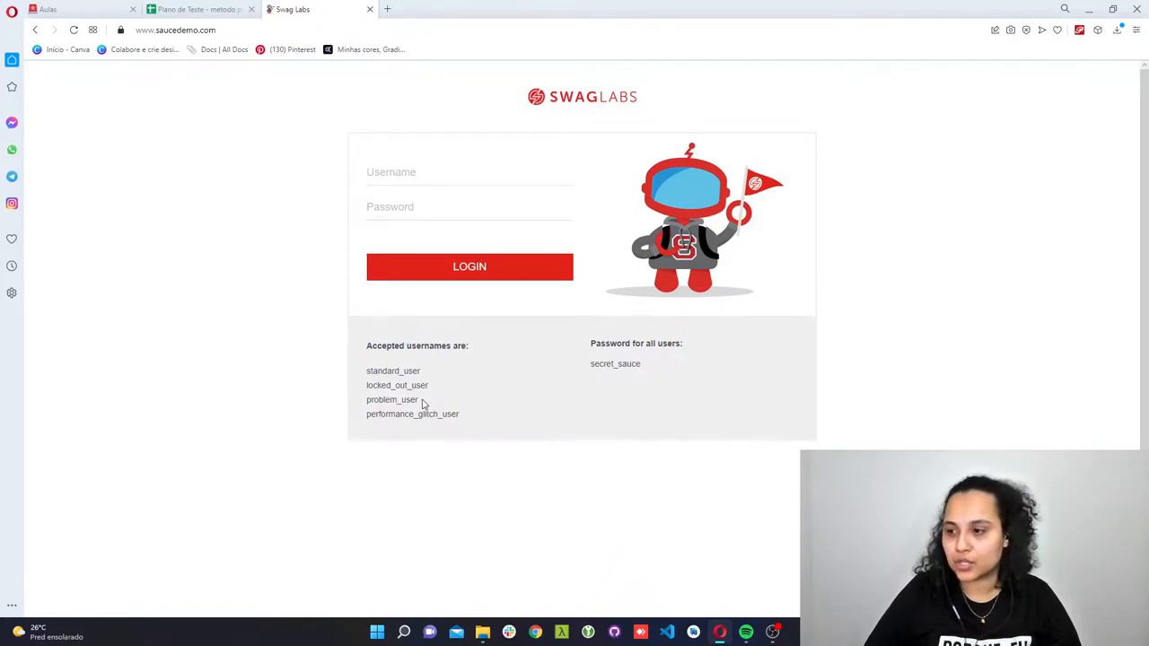
drag(429, 386, 366, 372)
key(ctrl+c)
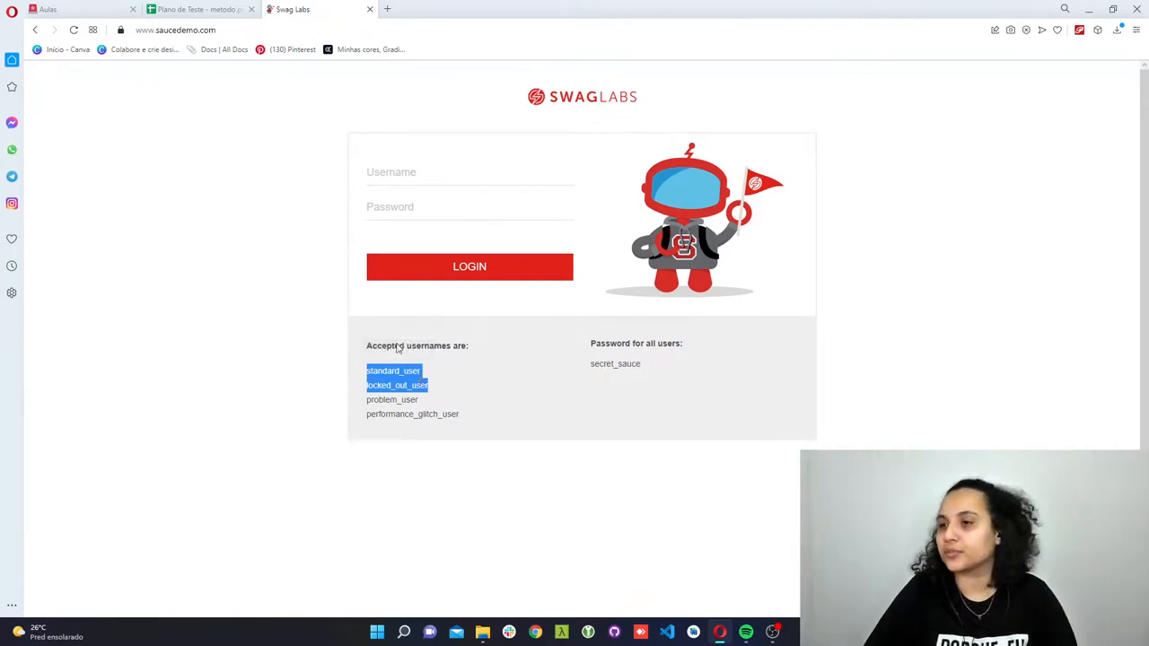
click(213, 9)
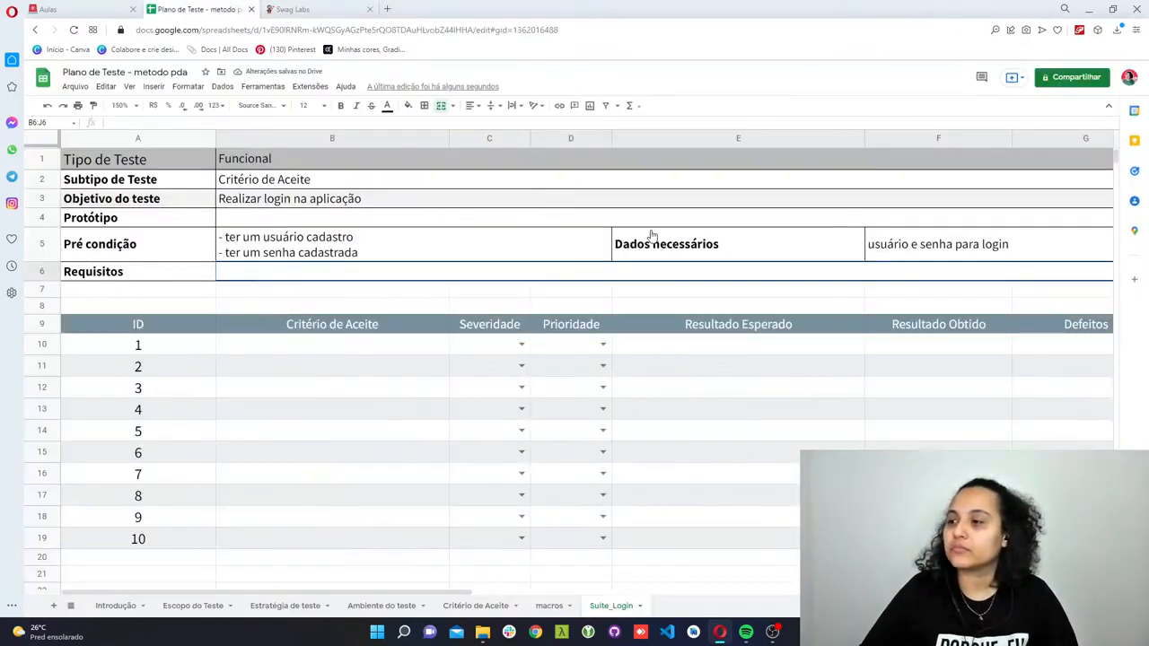
double_click(1020, 245)
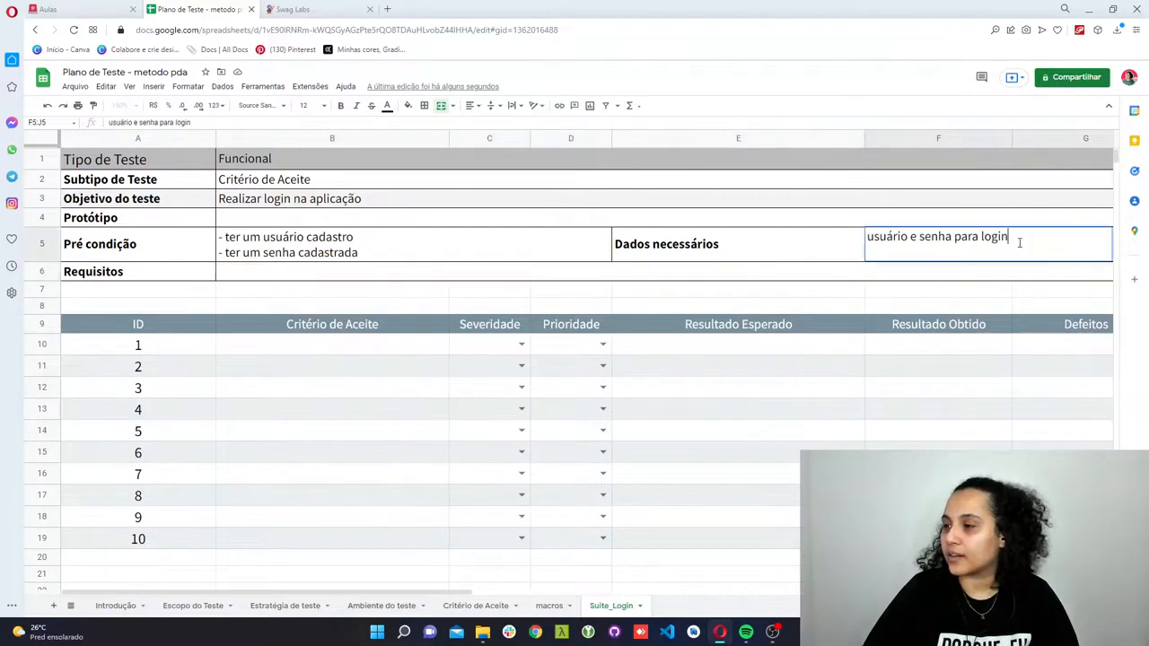
key(alt+Return)
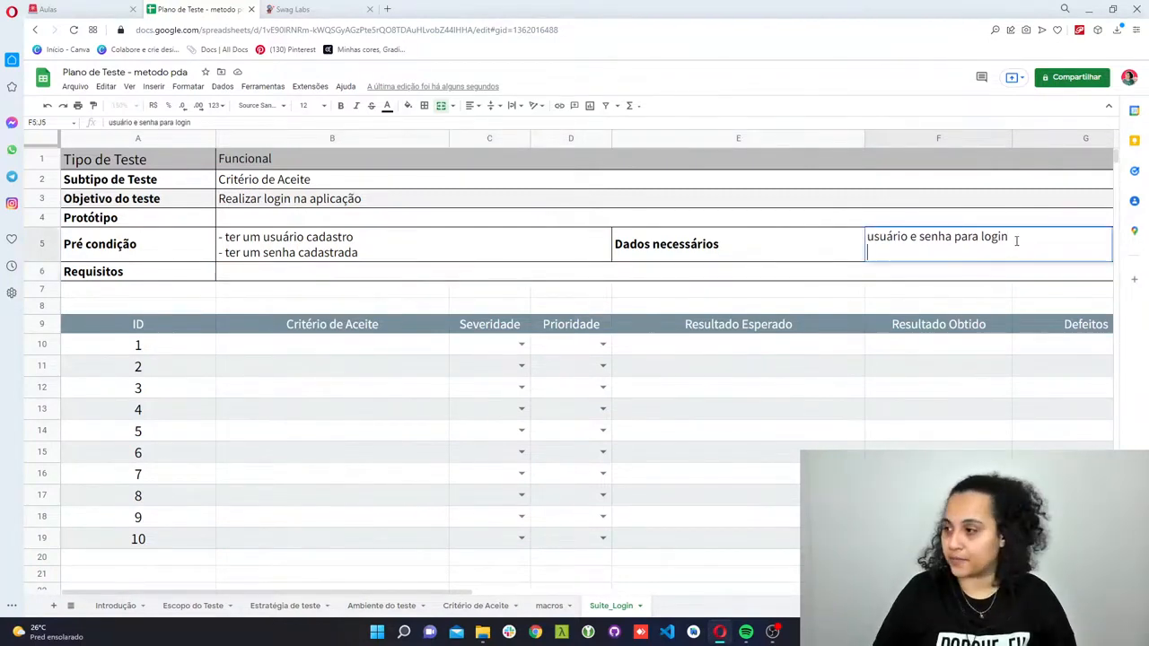
key(ctrl+v)
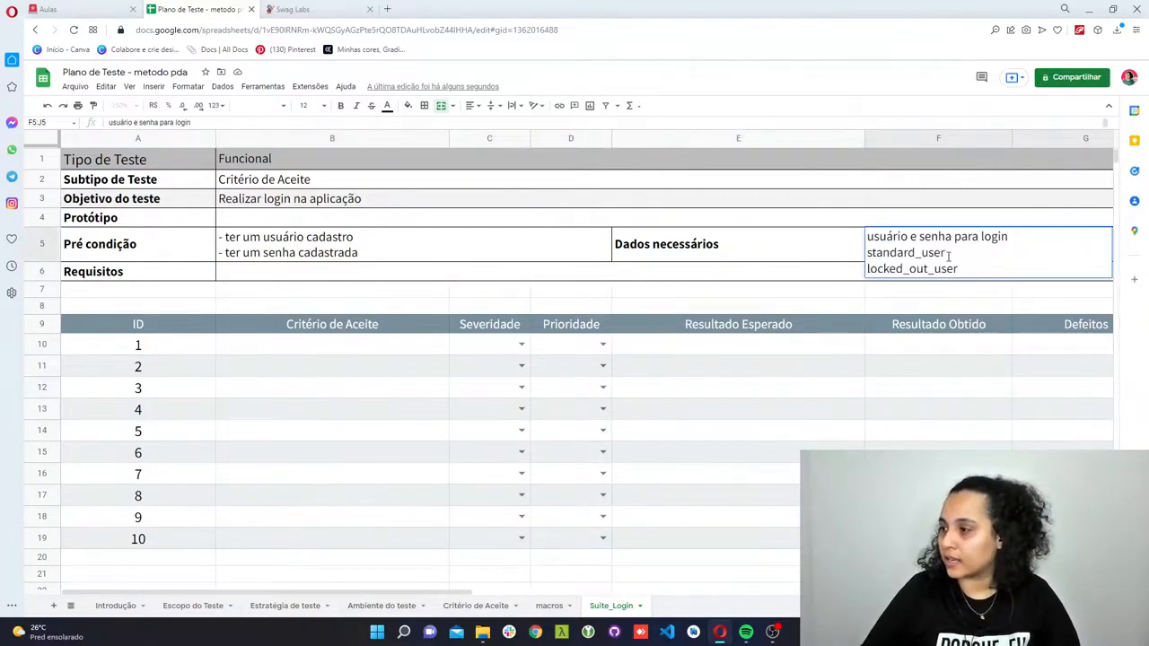
- Put the label "- usuário com acesso: " in front of standard_user in the Dados necessários cell
click(869, 253)
text(- Usuario)
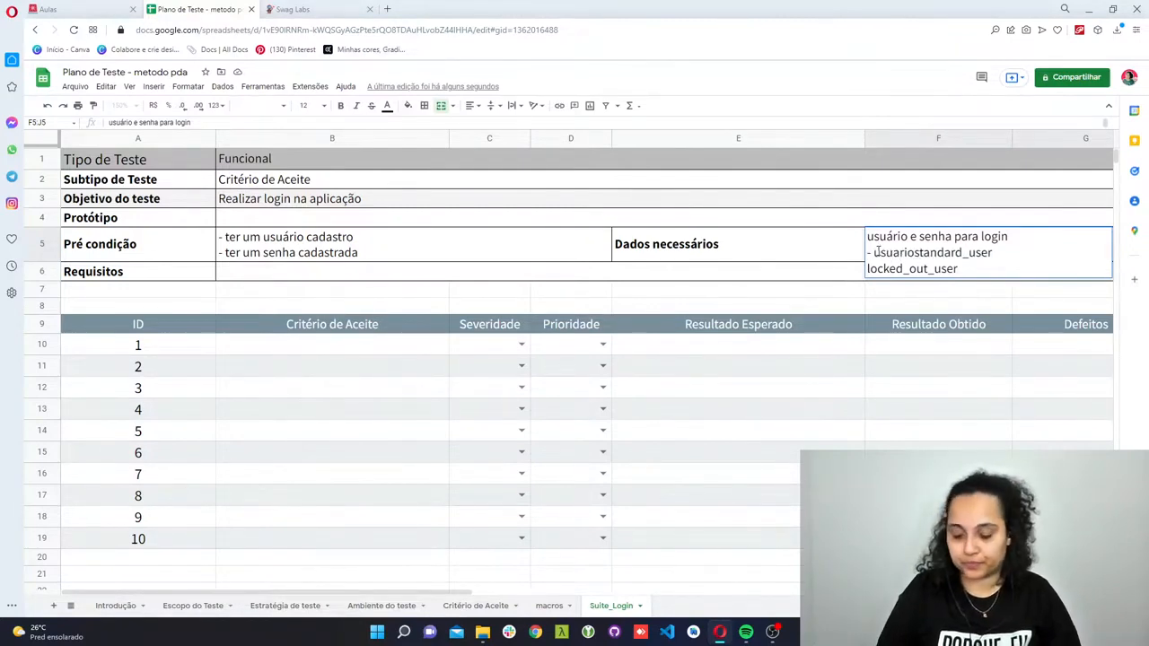
key(BackSpace)
key(BackSpace)
key(BackSpace)
key(BackSpace)
text(ário co)
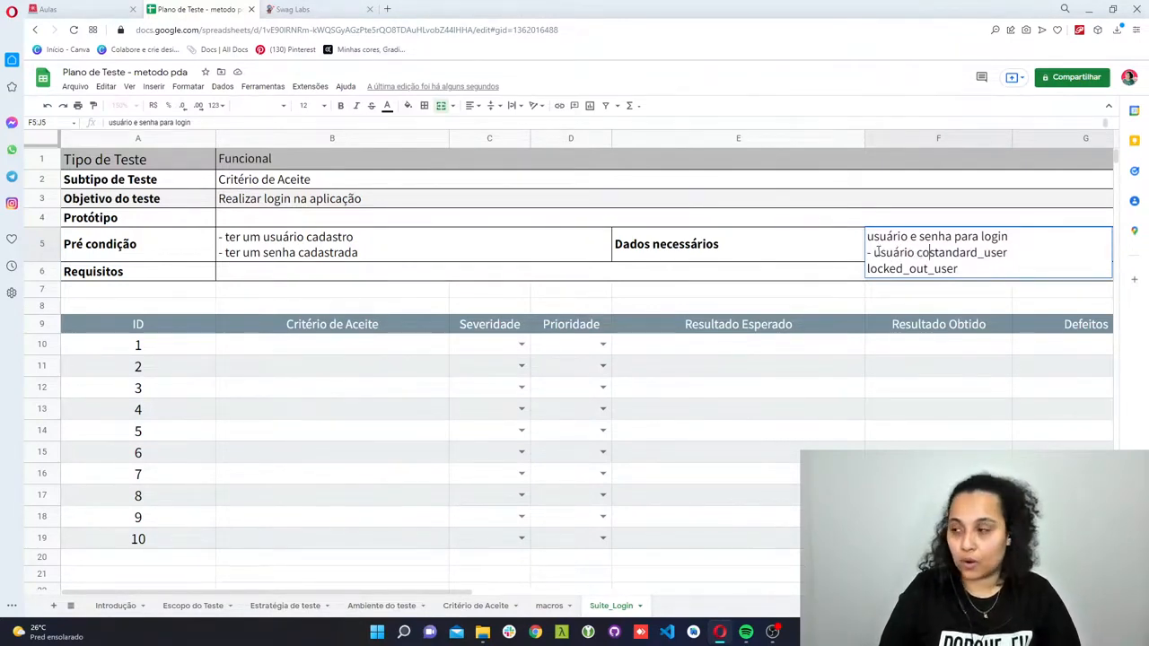
text(m acesso:)
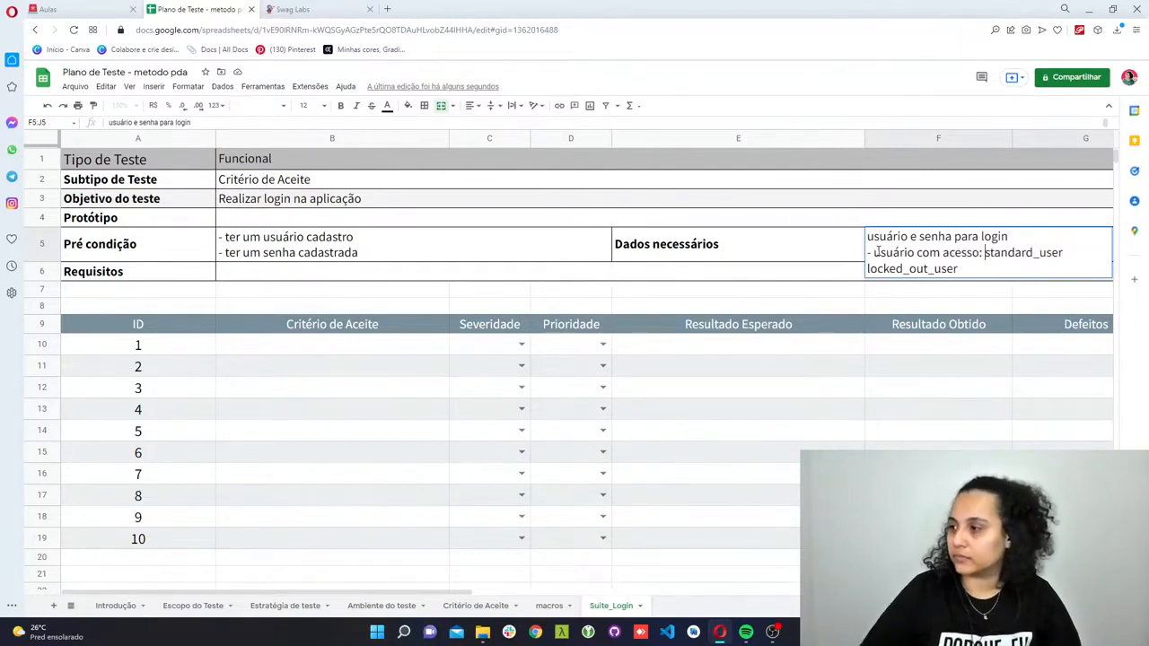
- Put the label "- usuário bloqueado: " in front of locked_out_user in the Dados necessários cell
click(866, 270)
text(- usuário )
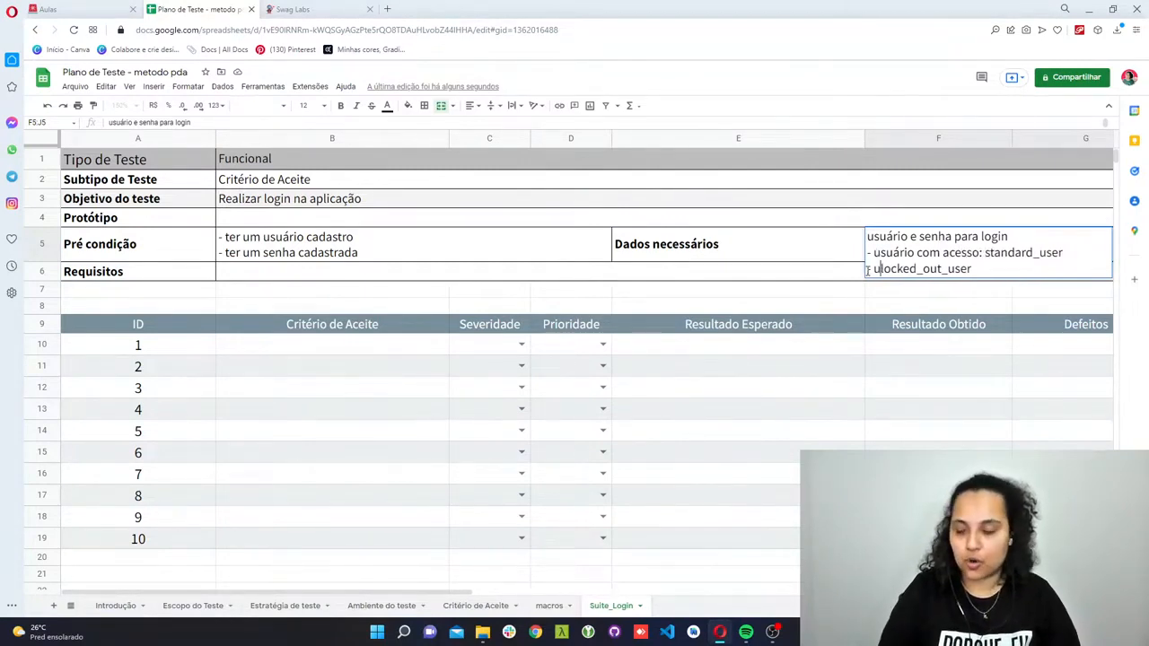
text(bloqueando)
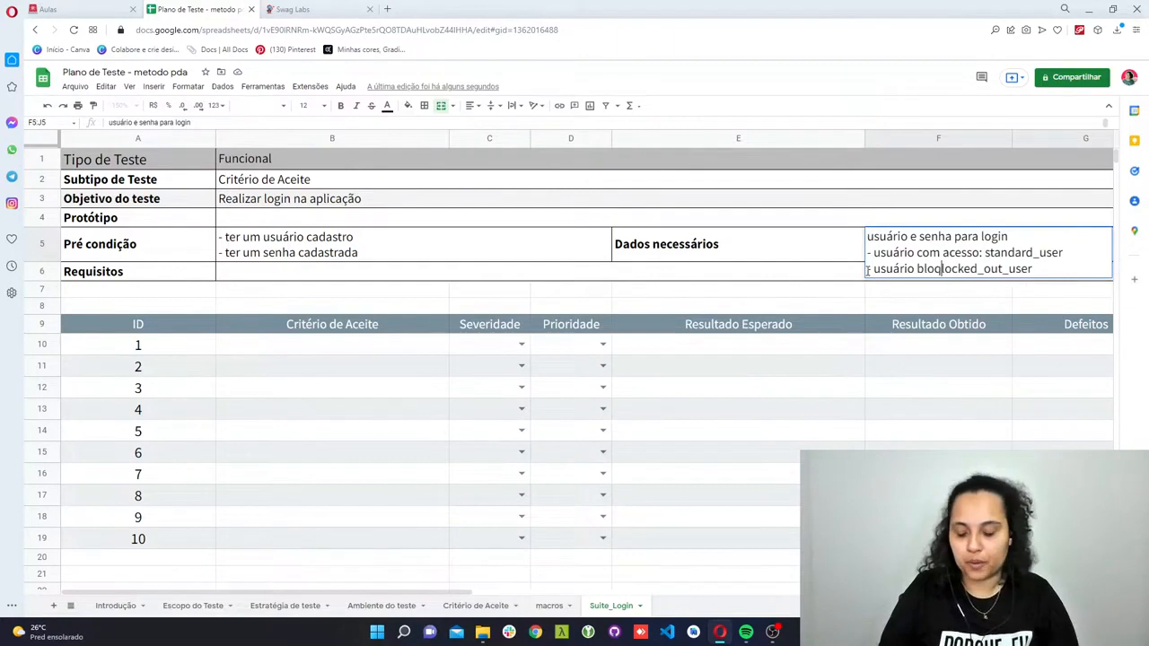
key(BackSpace)
key(BackSpace)
key(BackSpace)
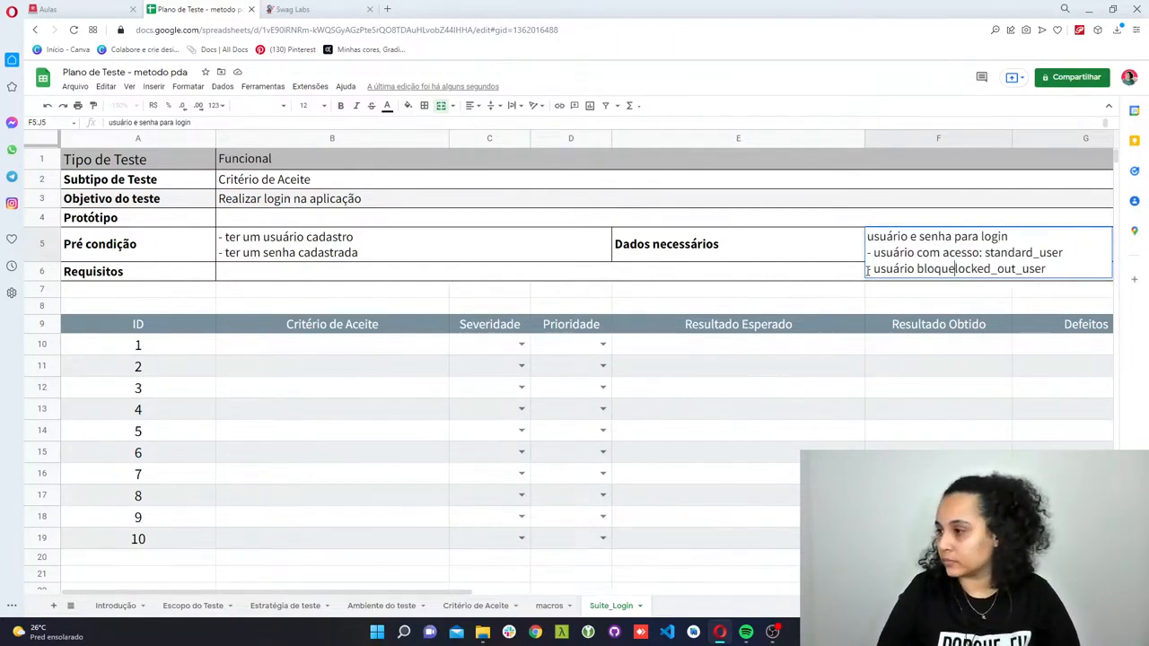
text(ado:)
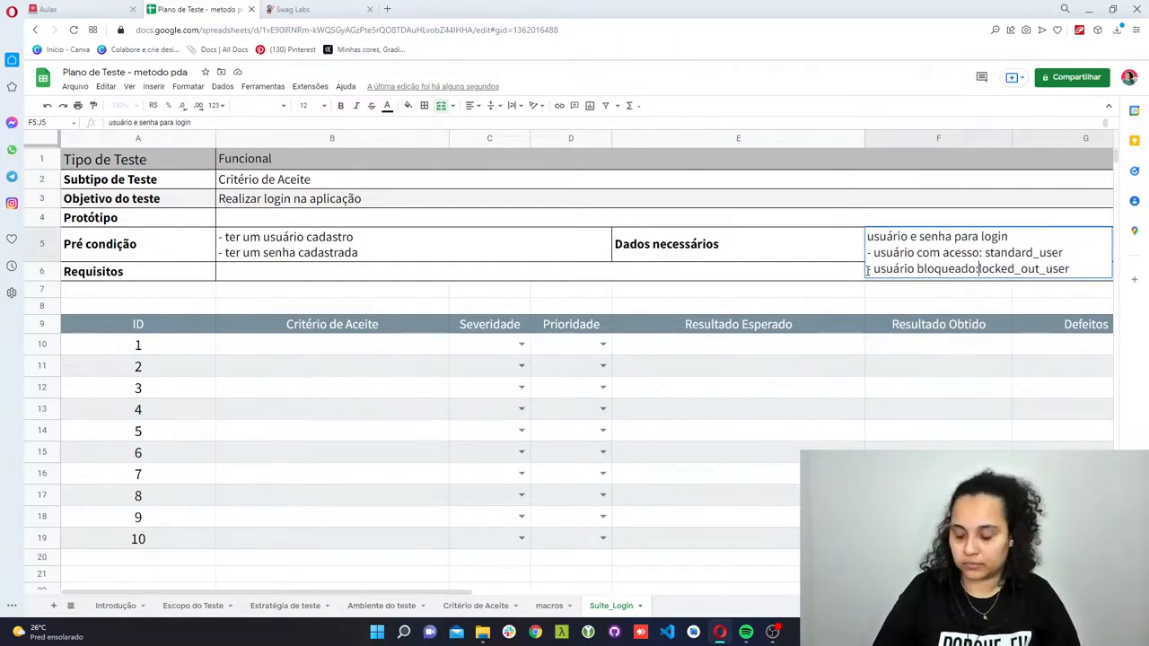
key(Return)
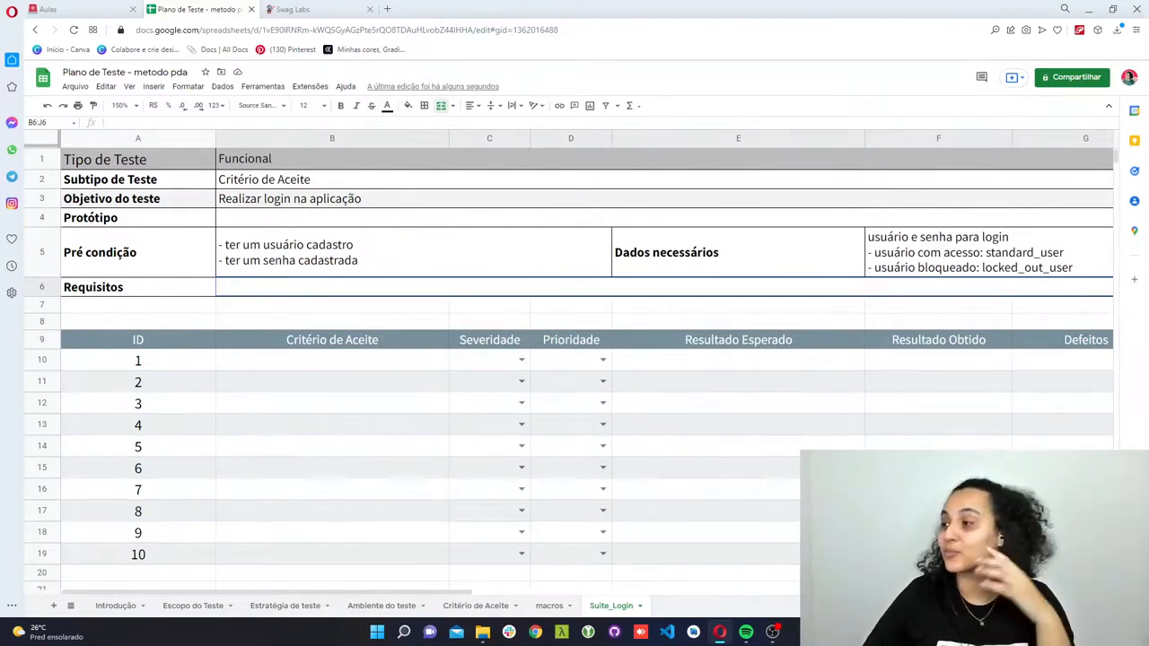
- Add a line "- senha de acesso: " to the Dados necessários cell, followed by the shared password from the Swag Labs login page
click(293, 9)
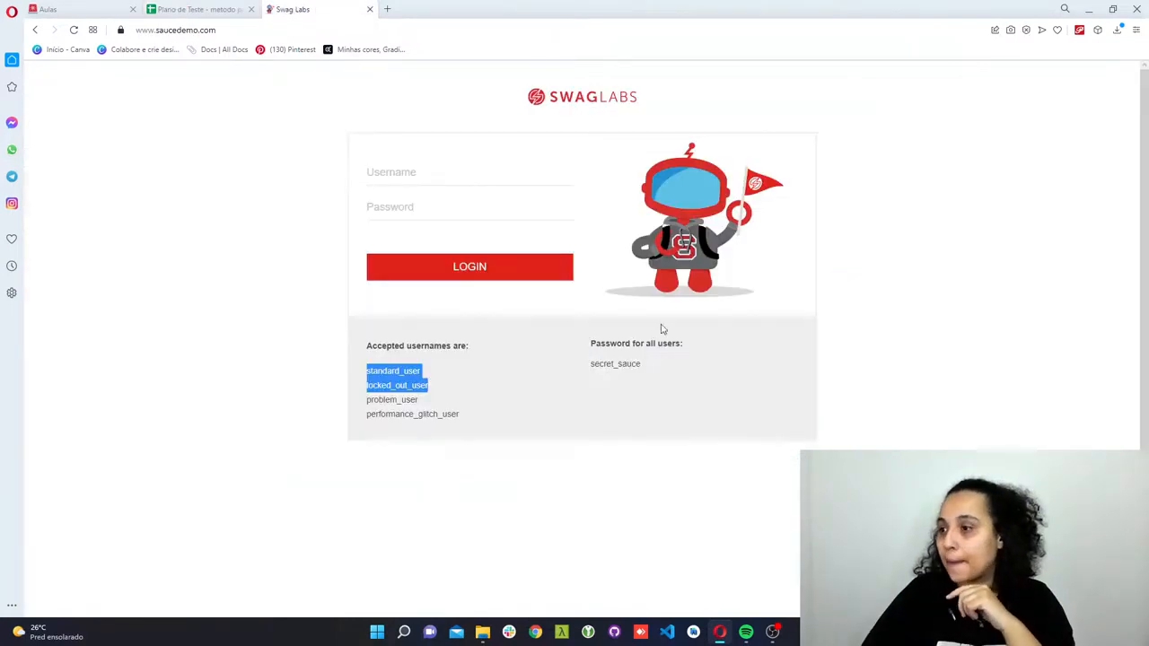
double_click(610, 363)
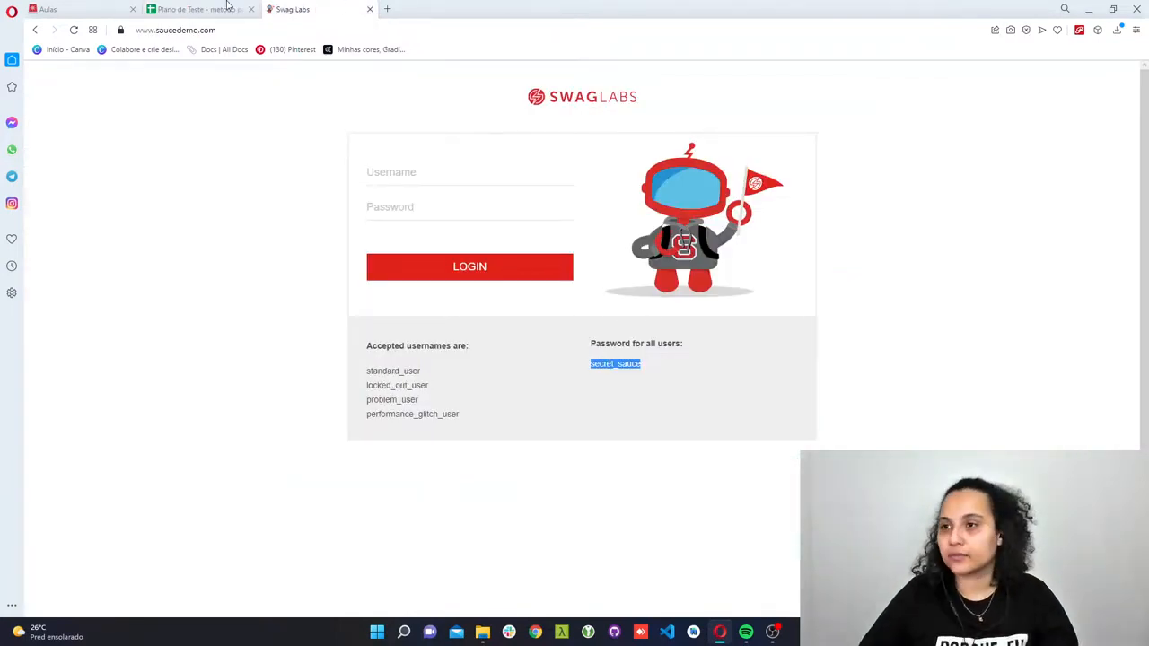
click(228, 7)
double_click(1084, 268)
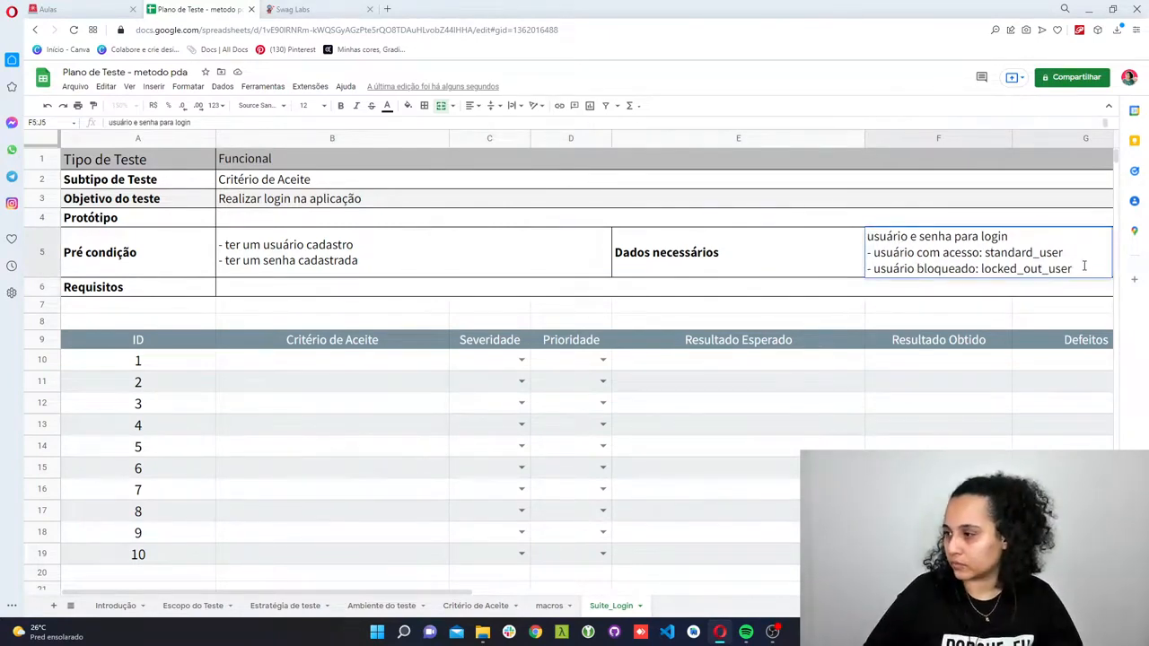
key(alt+Return)
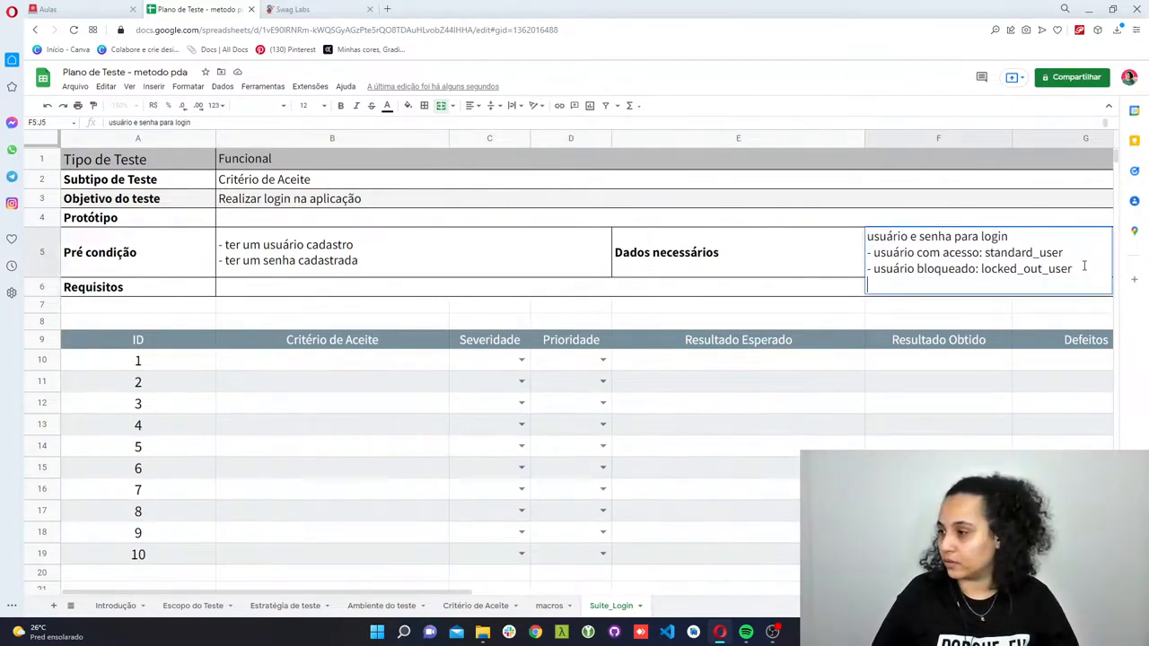
text(- senha de a)
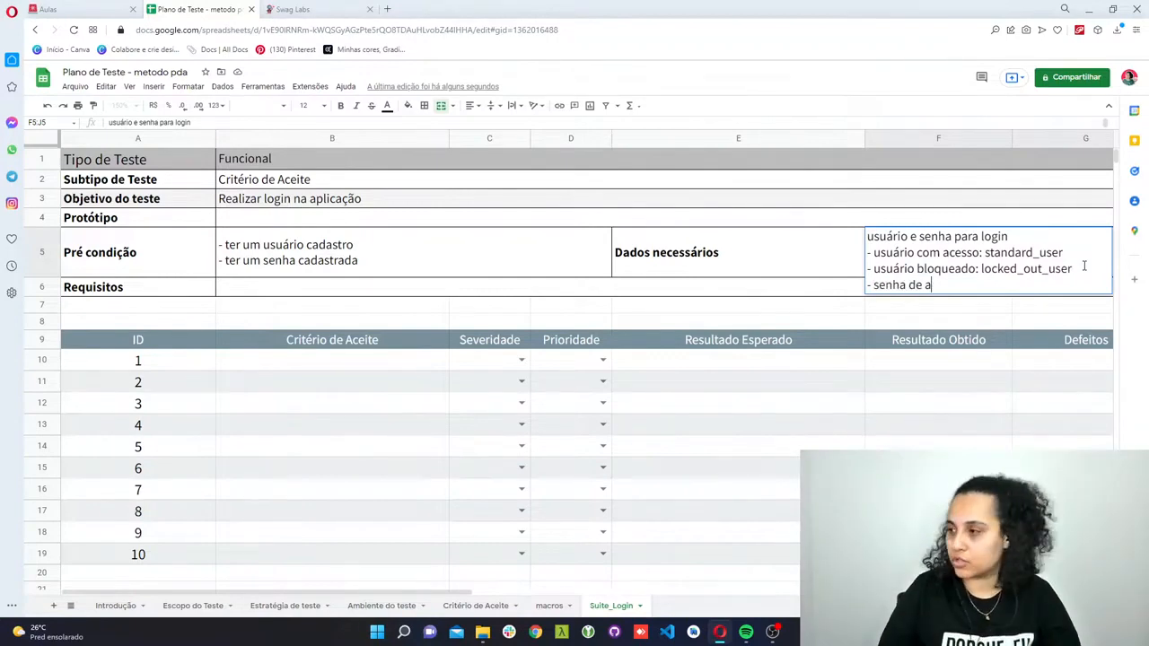
text(cess)
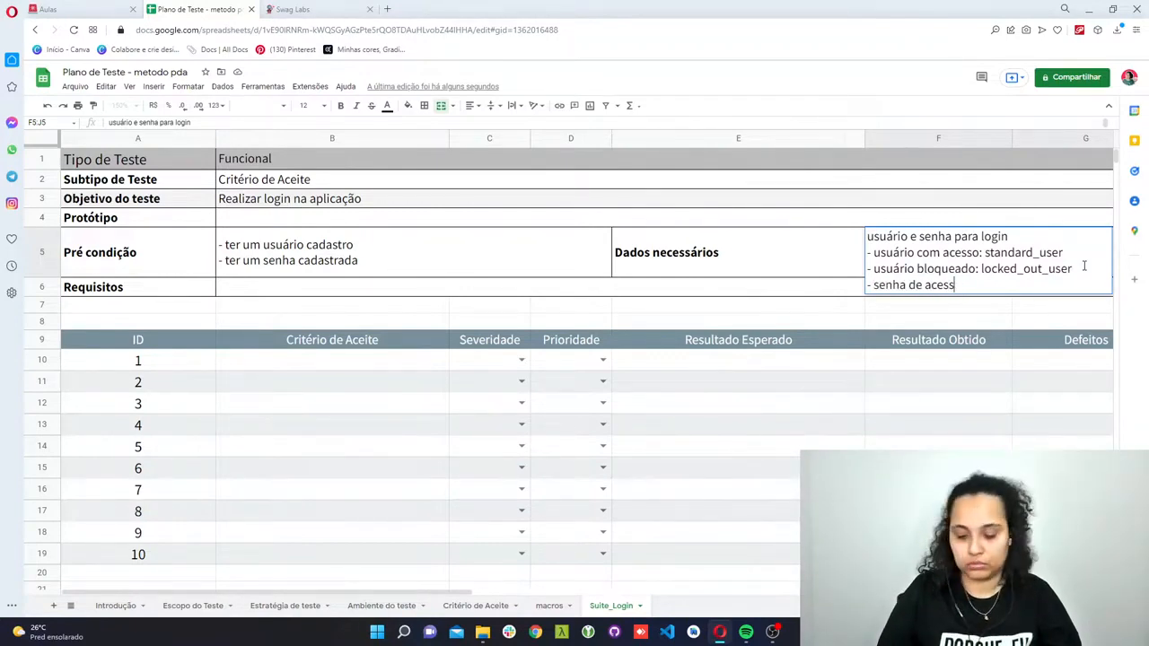
text(so: secret_sauce)
key(Return)
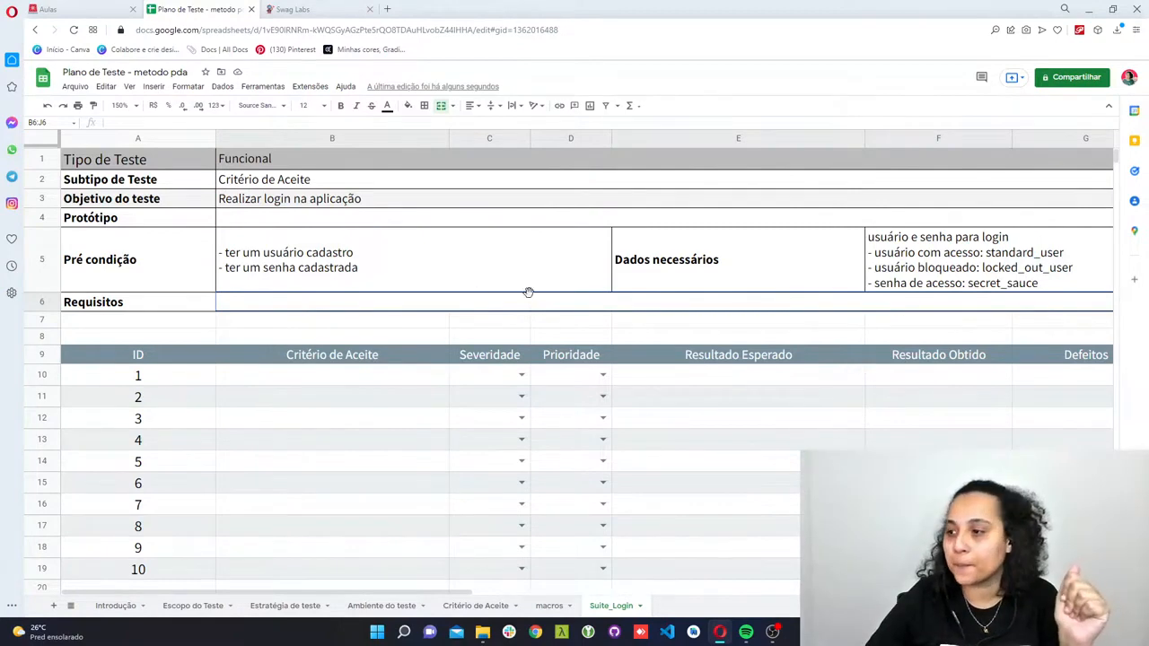
- Enter "REQ 1 - Funcionalidade login" in the cell beside Requisitos
double_click(340, 302)
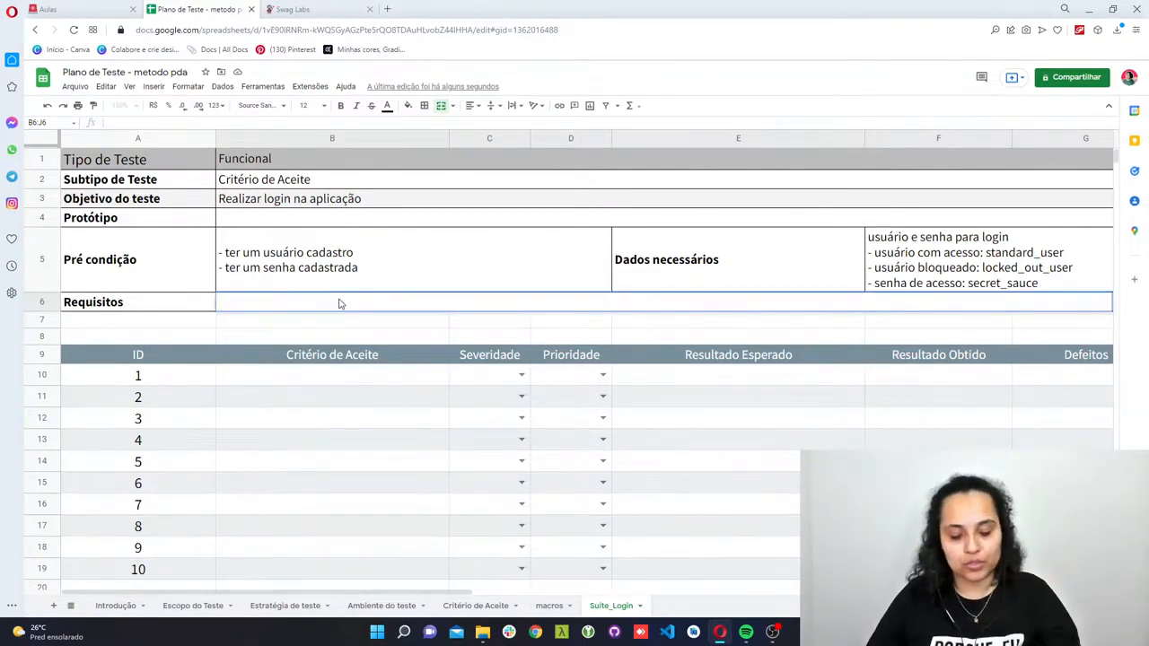
text(REQ 1 -)
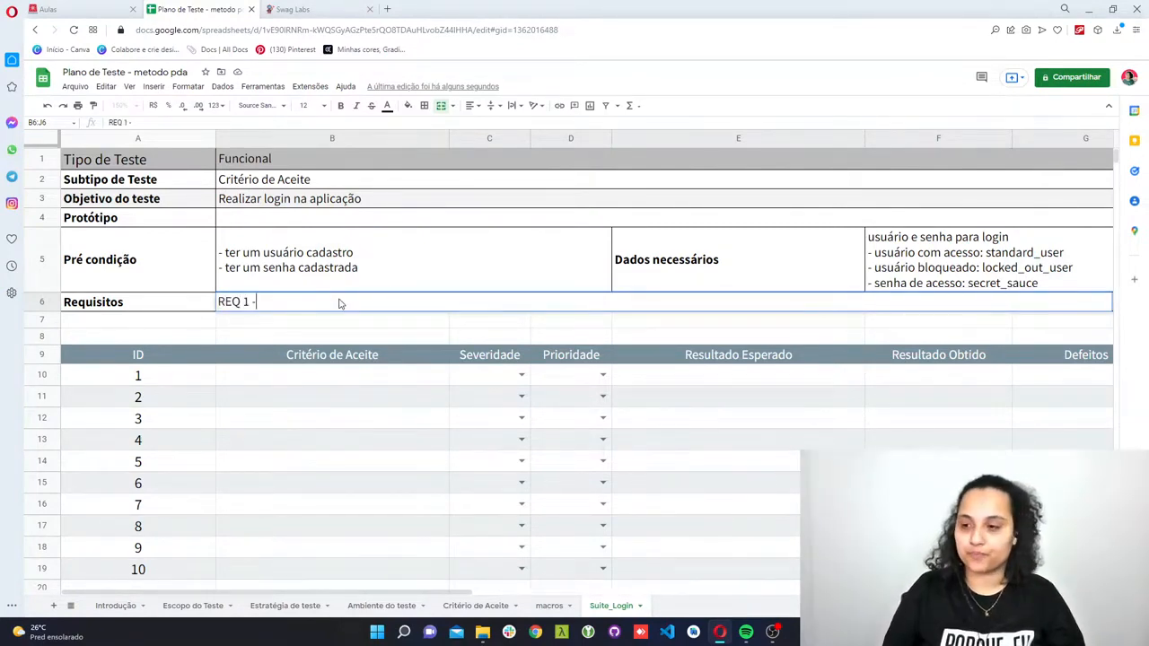
text(fUNCIO)
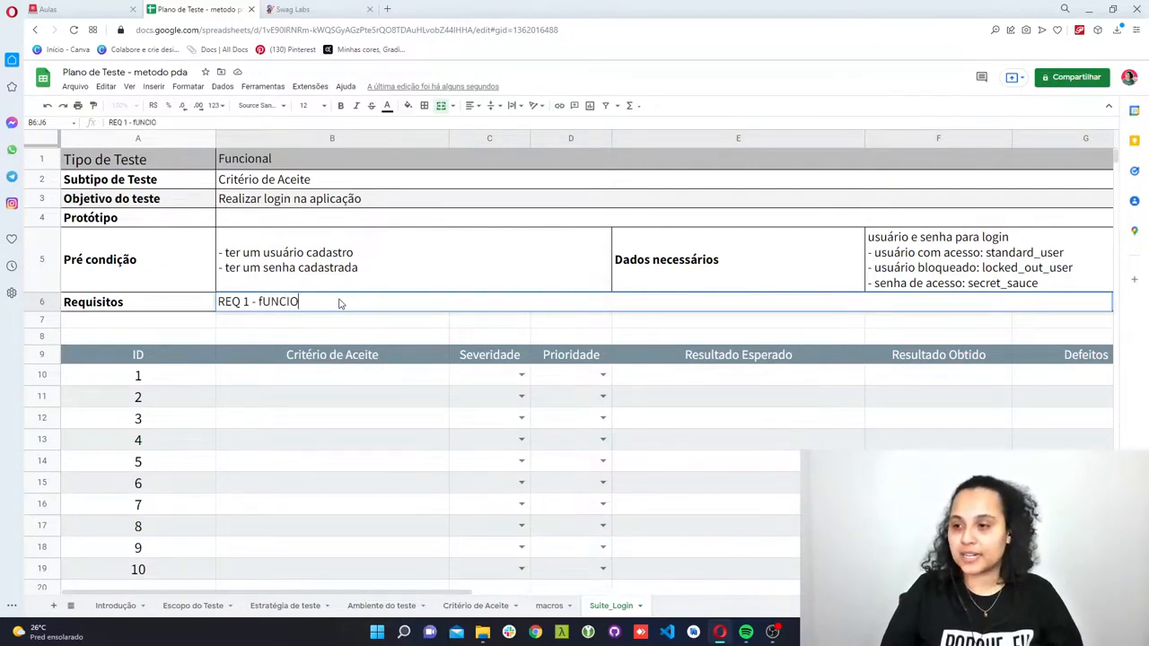
key(BackSpace)
key(BackSpace)
key(BackSpace)
key(BackSpace)
key(BackSpace)
key(BackSpace)
text(Funci)
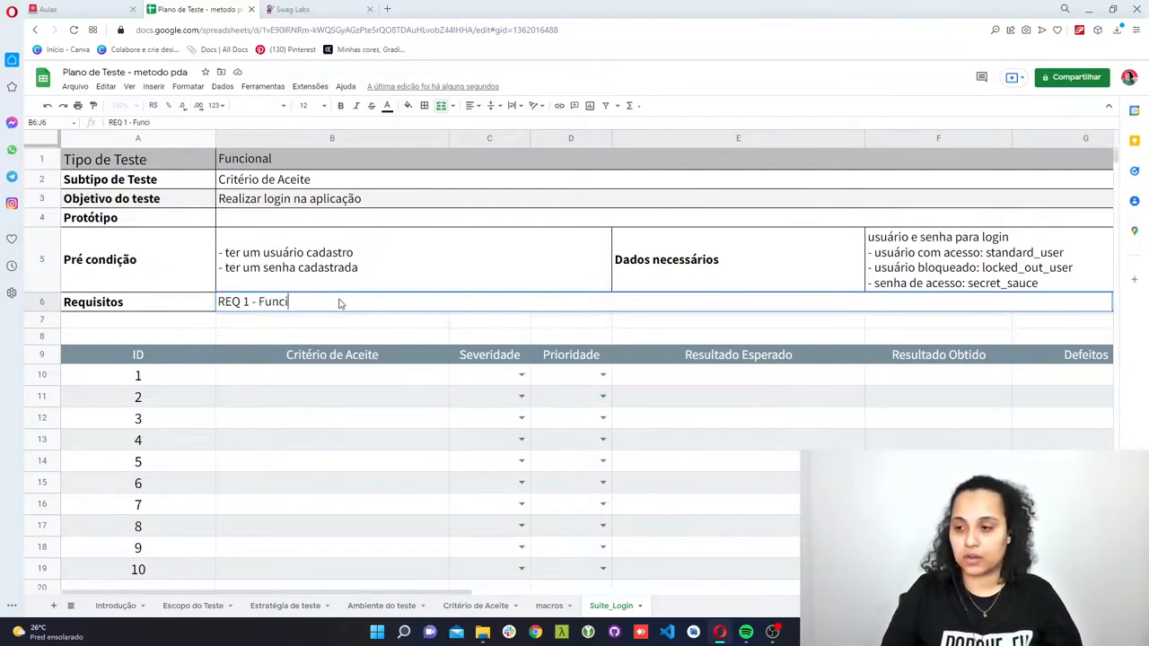
text(onalidade login)
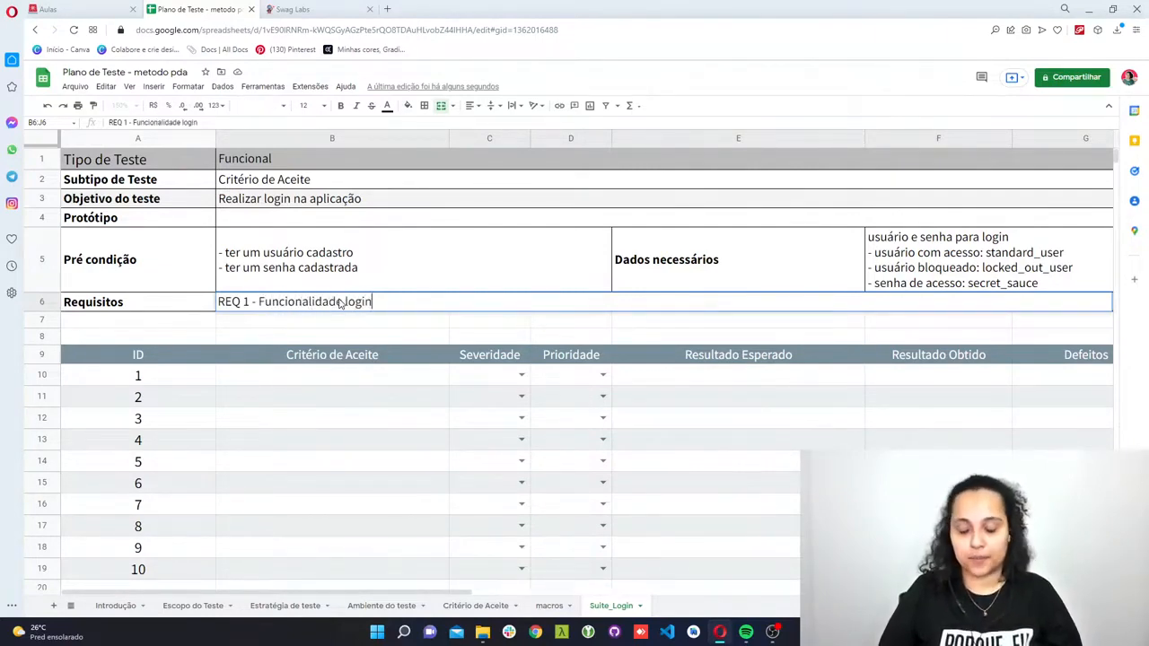
key(Up)
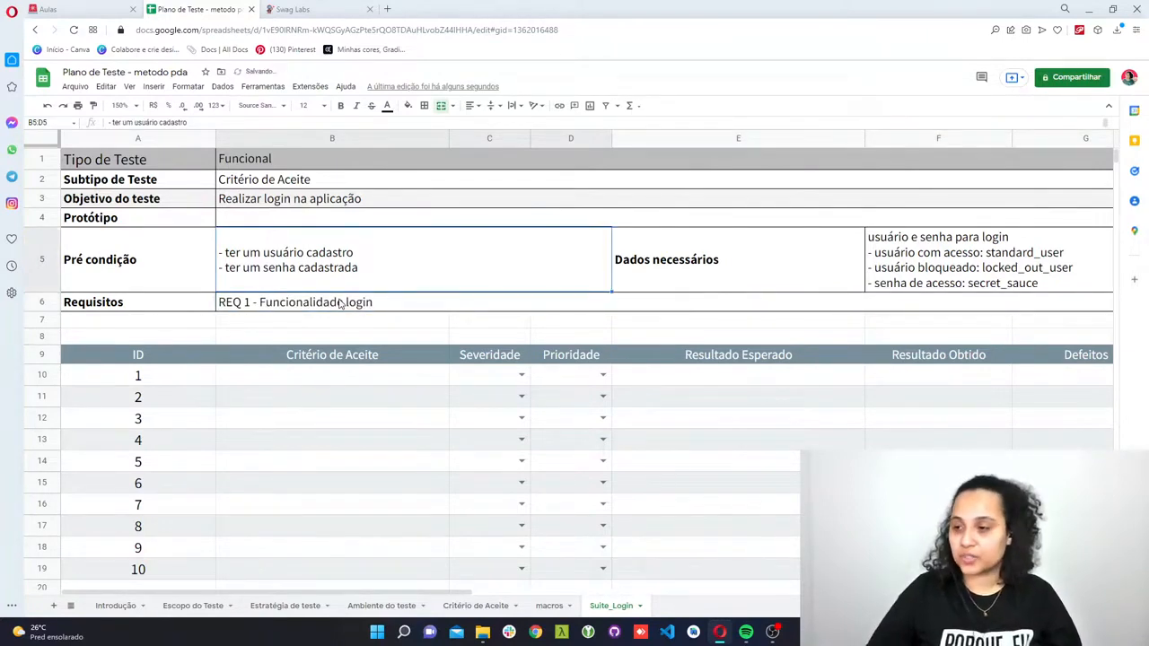
- Below a blank line in the Requisitos cell, add the lines "Eu, como usuário" and "Gostaria, de logar na aplicação"
click(388, 305)
double_click(391, 302)
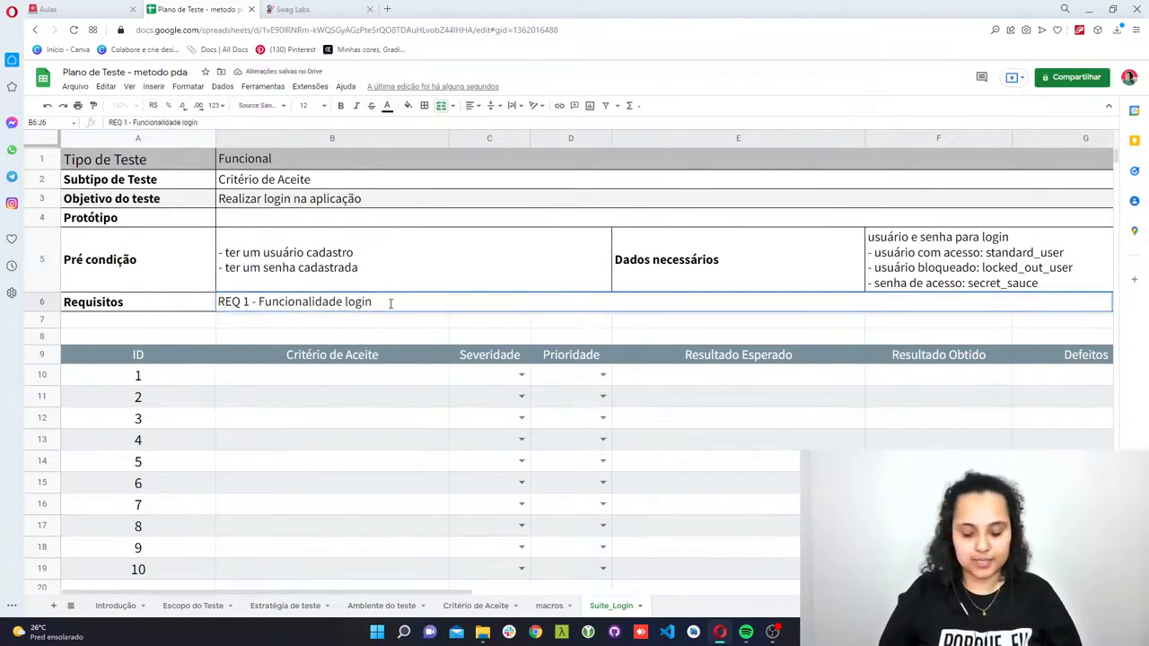
key(alt+Return)
key(alt+Return)
text(Eu)
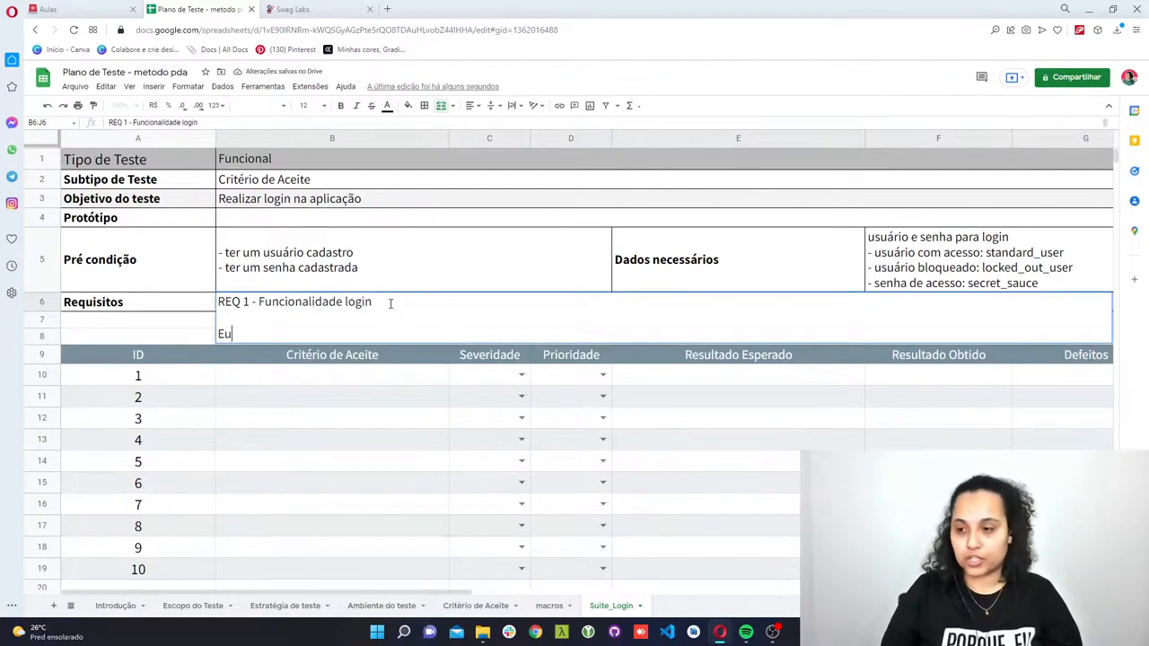
text(, como usuário)
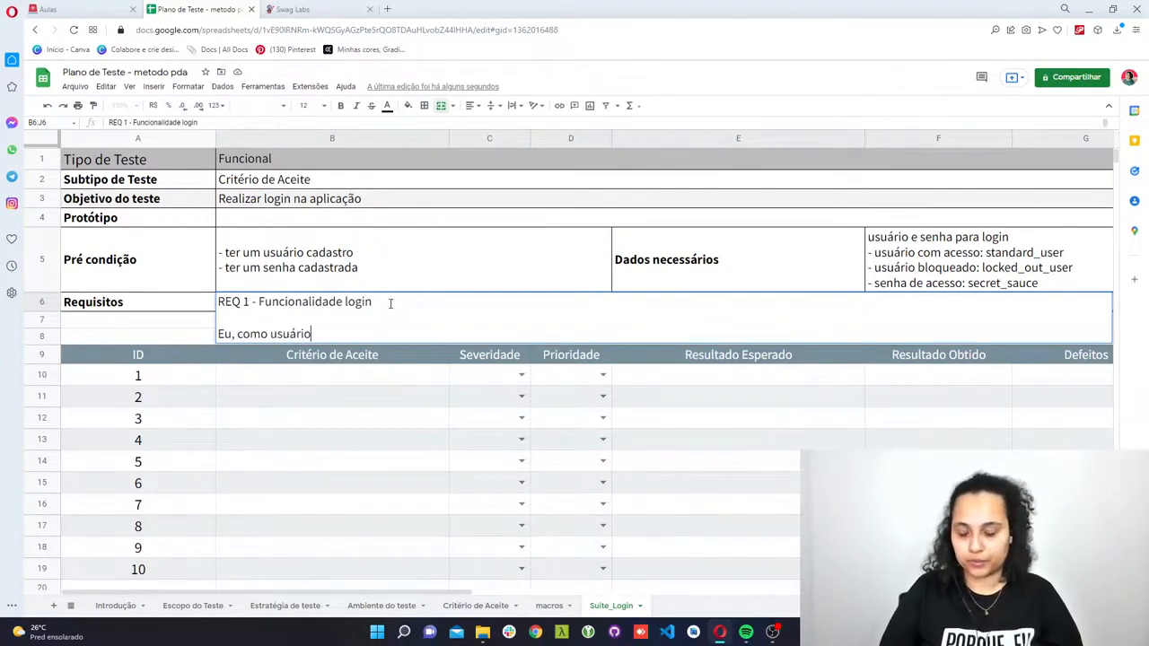
key(alt+Return)
text(Gostar)
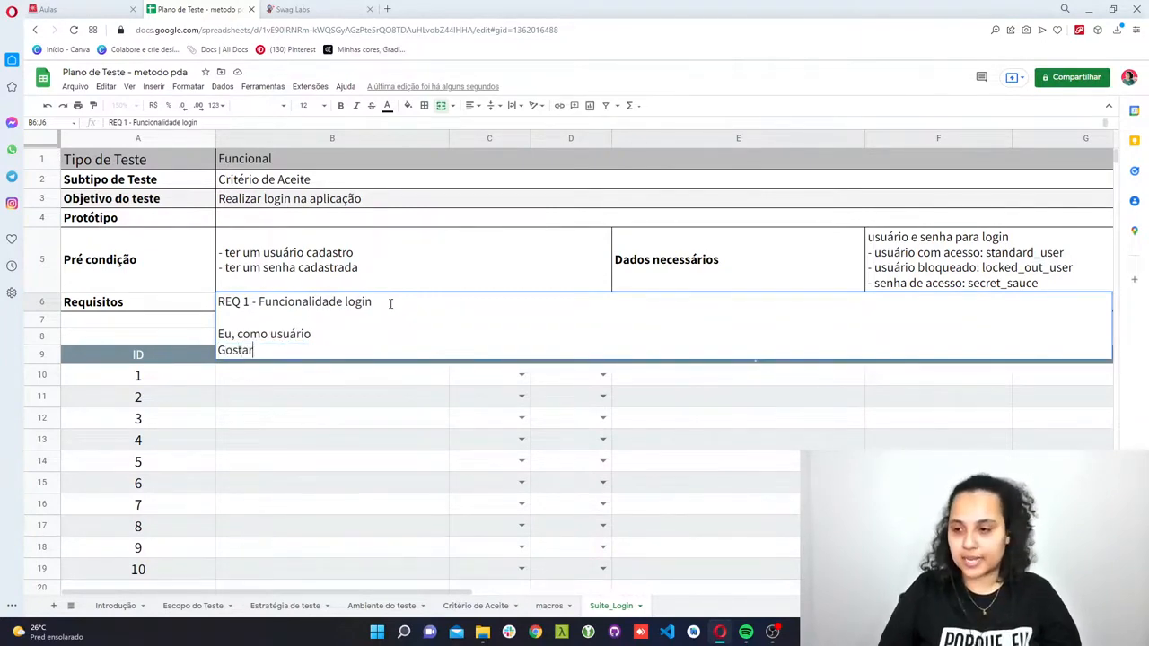
text(ia  de )
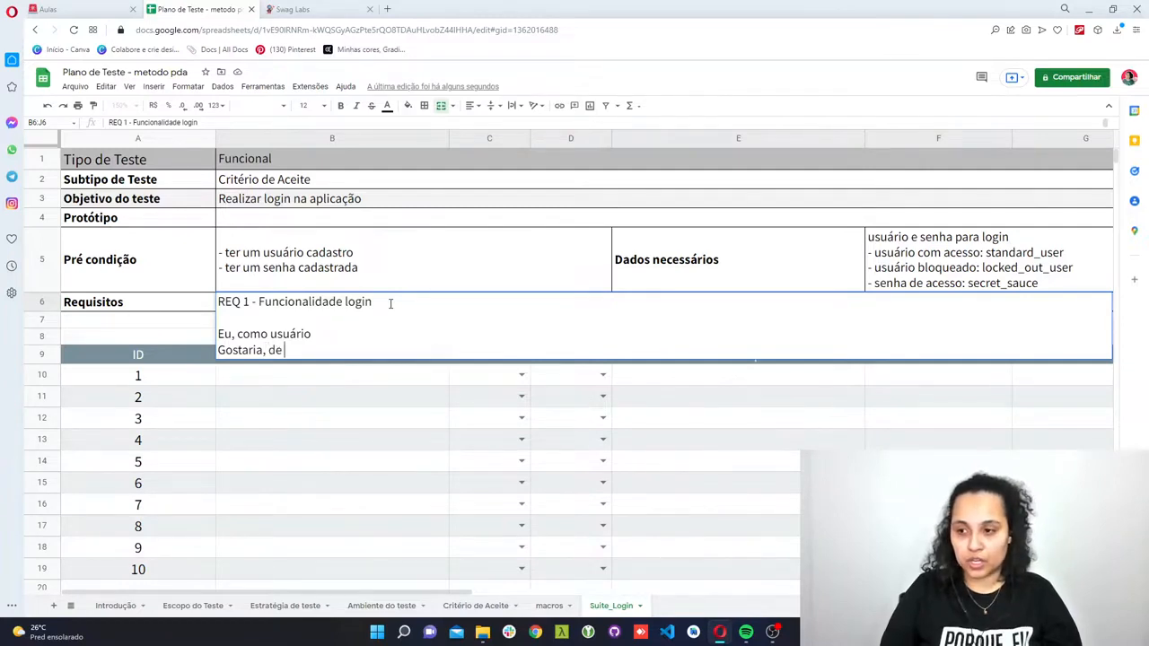
text(logar na aplicac)
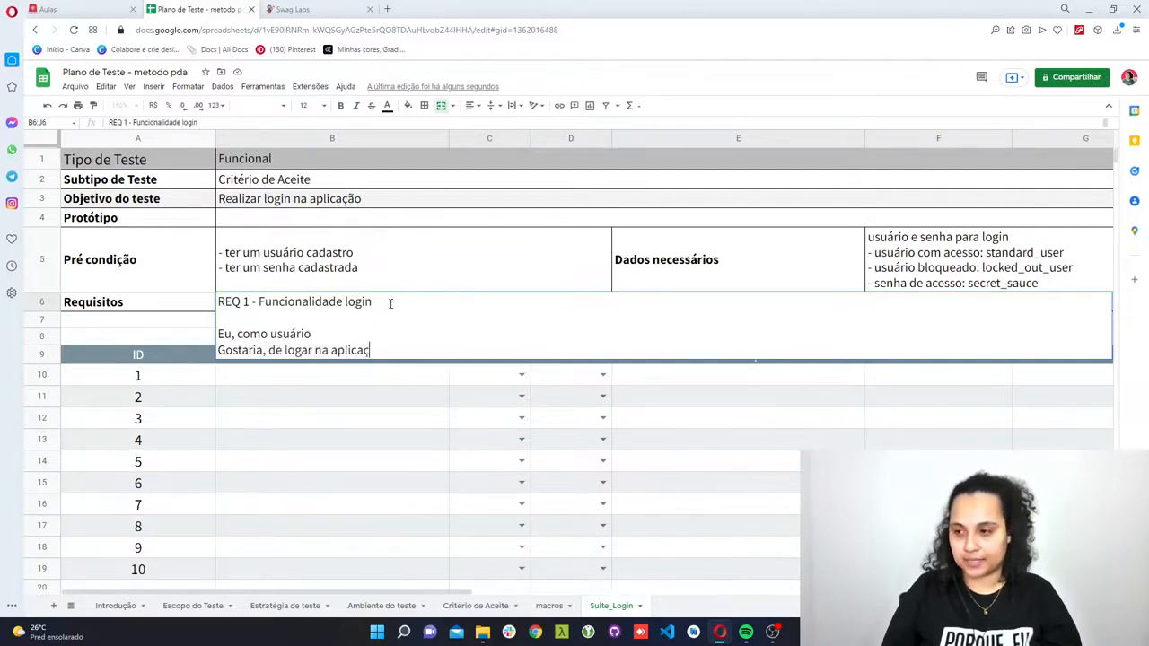
key(BackSpace)
text(ção)
- End the user story in the Requisitos cell with the line "Porque, quero ter acesso ao sistema"
key(alt+Return)
text(POrqu)
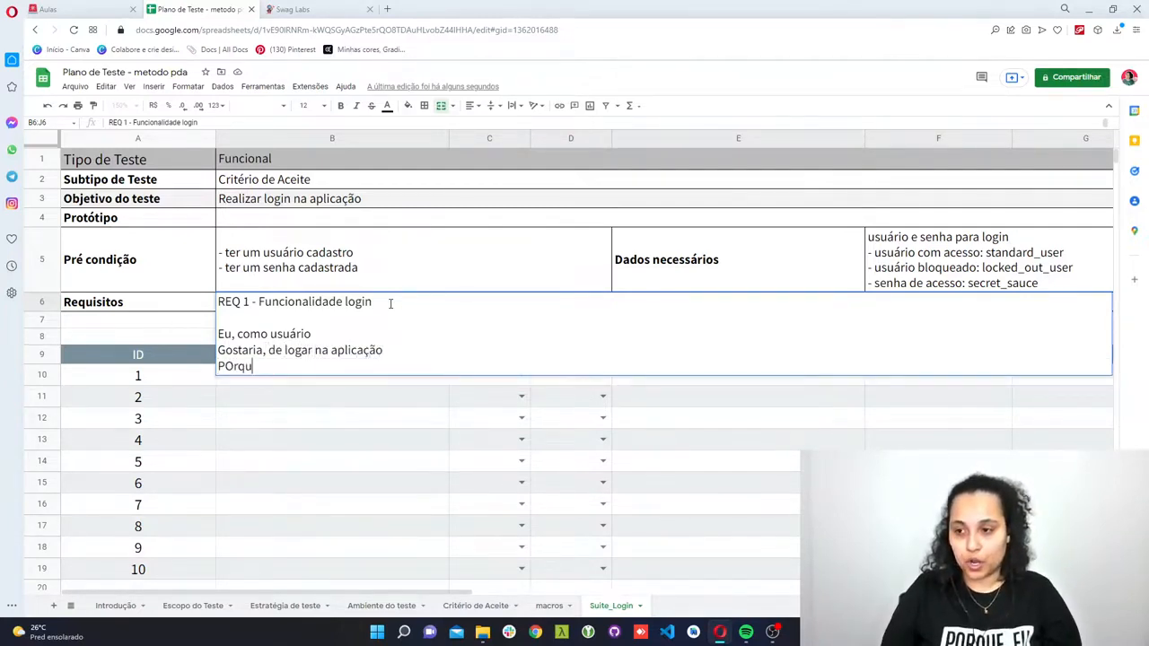
key(BackSpace)
key(BackSpace)
key(BackSpace)
text(orque)
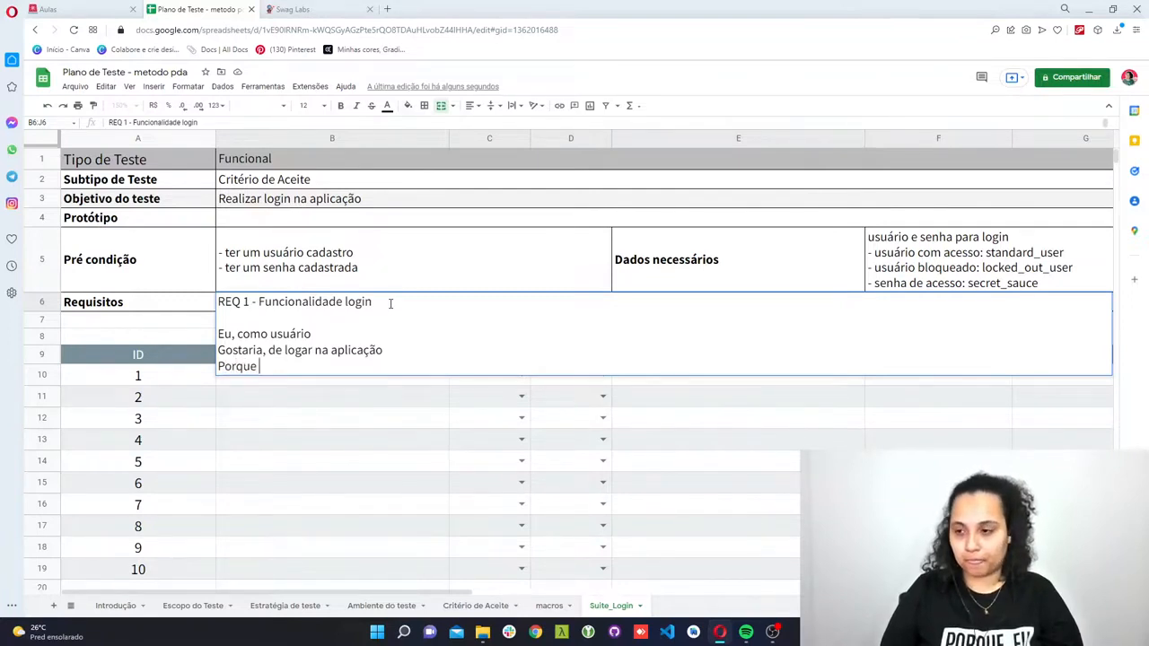
text(, quero ter a)
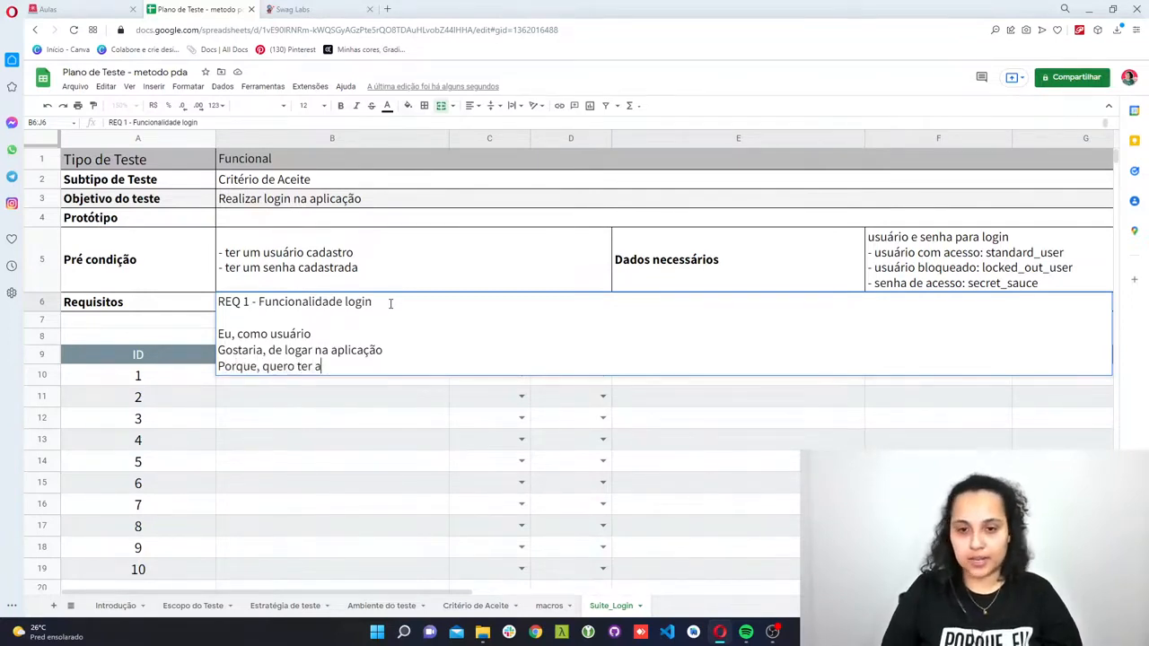
text(cesso a o a)
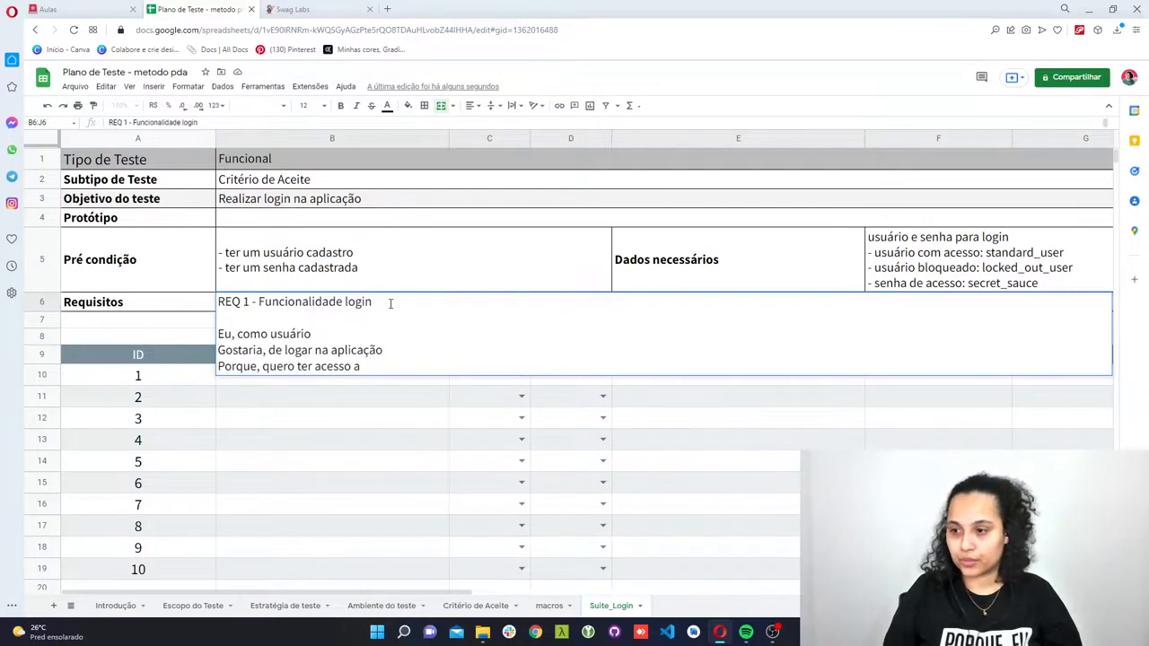
text(o sistema)
key(Return)
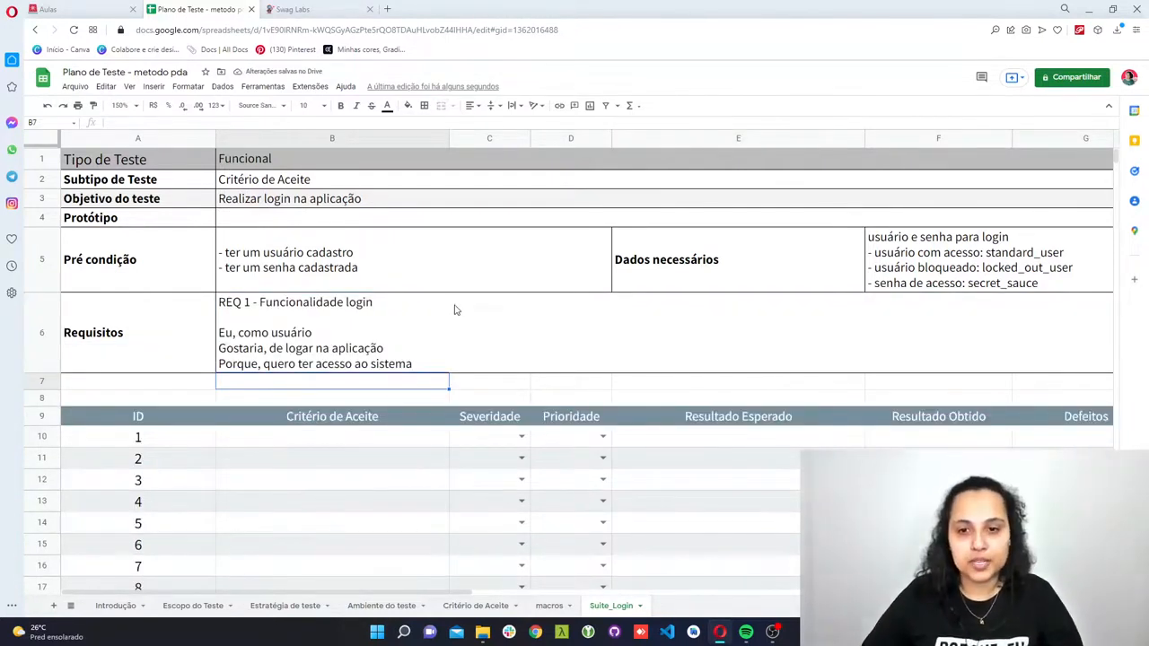
- Enter "DADO que me encontro na aplicação" as the Critério de Aceite for ID 1
click(487, 331)
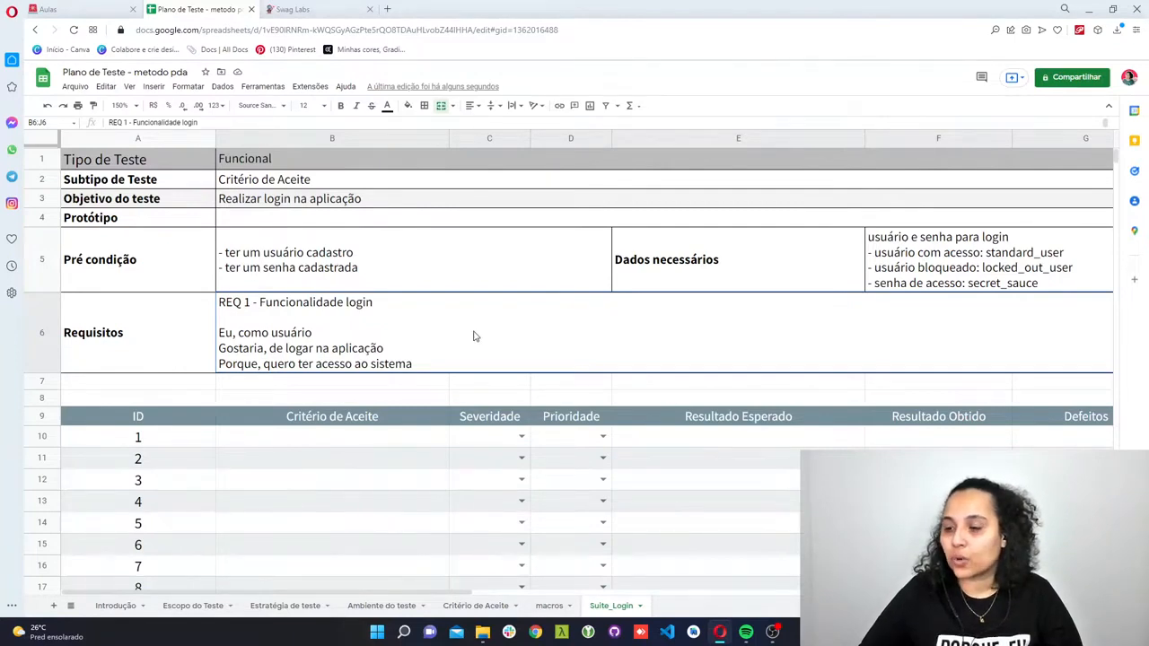
scroll(475, 336, down, 3)
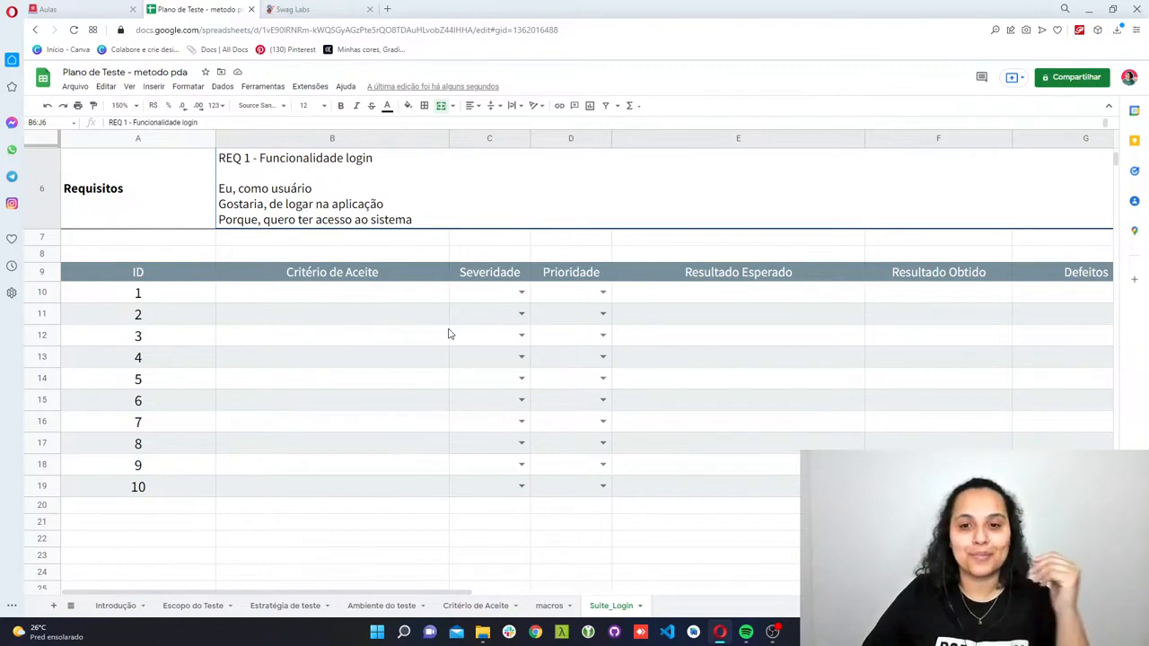
scroll(449, 331, up, 1)
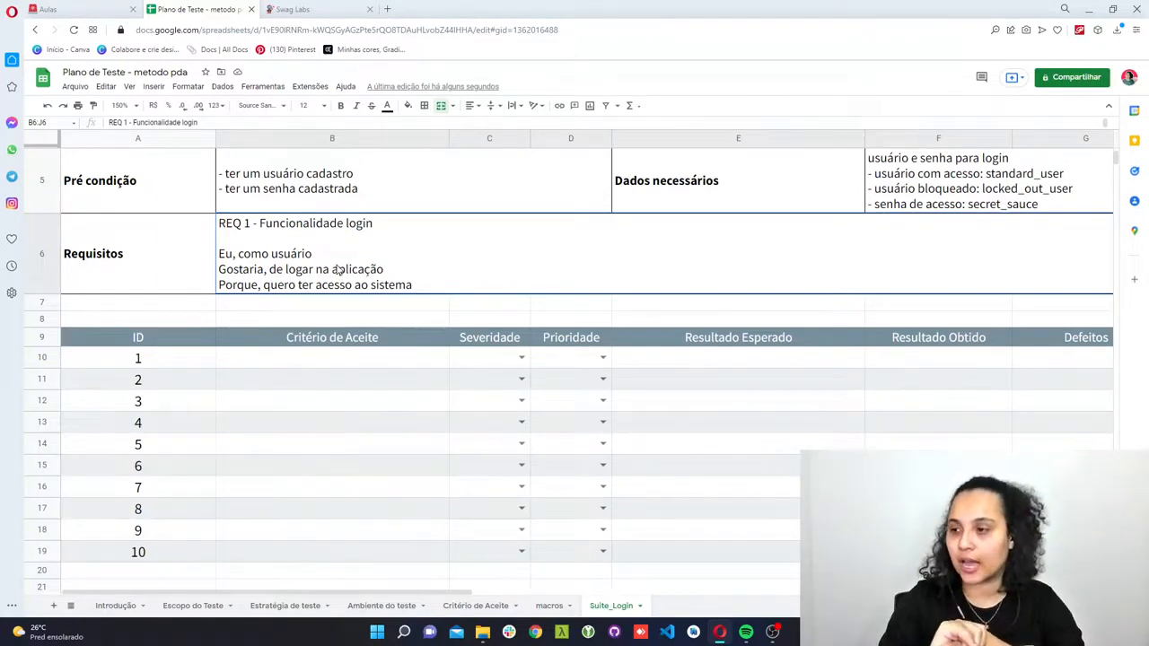
click(244, 362)
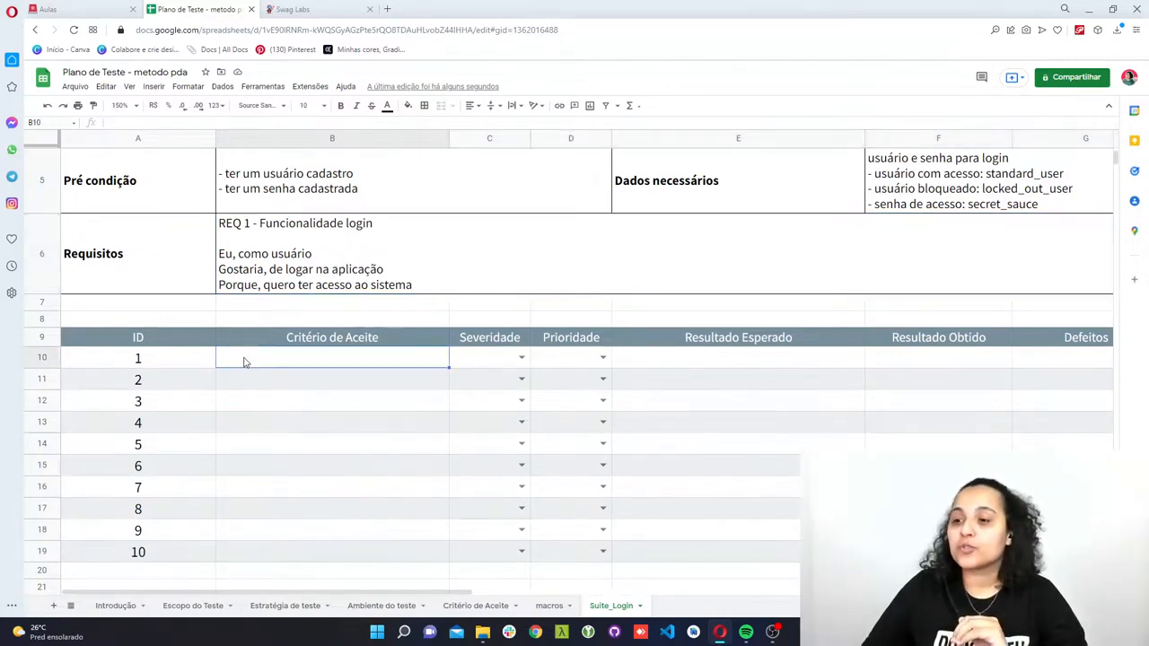
double_click(244, 359)
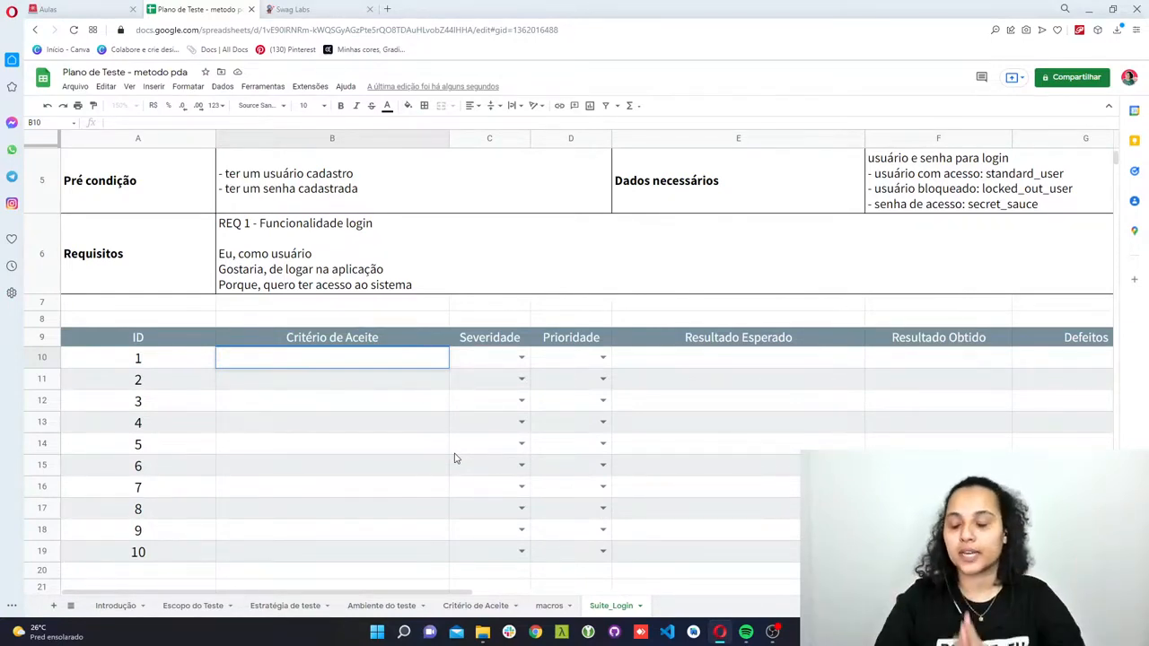
text(DA)
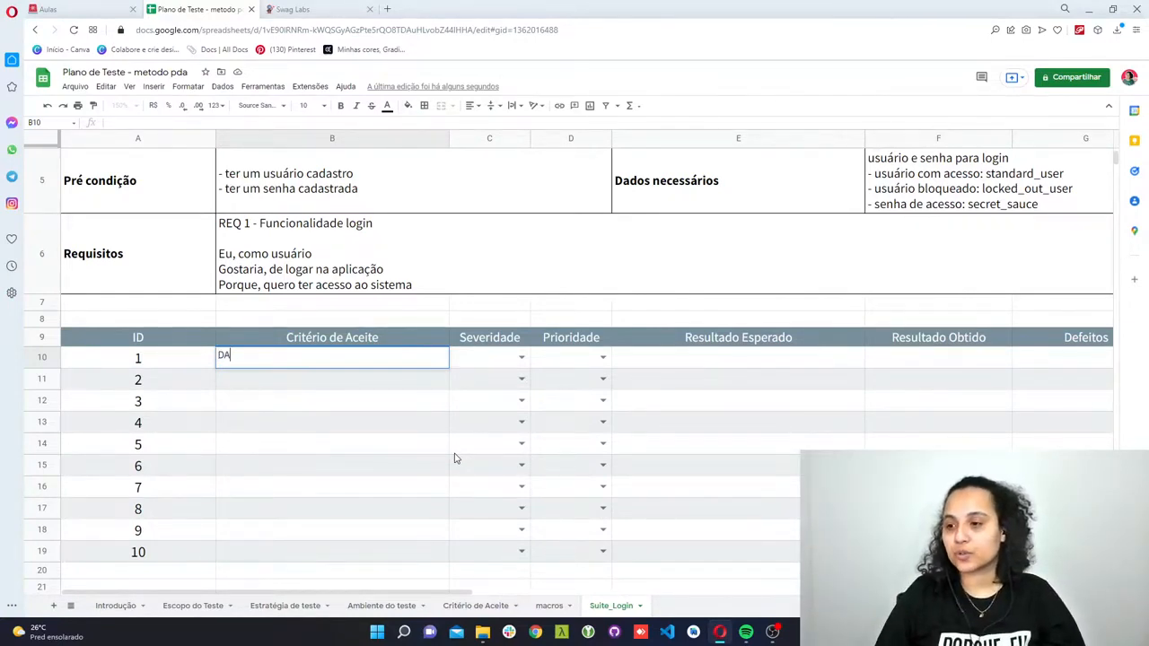
text(DO que me en)
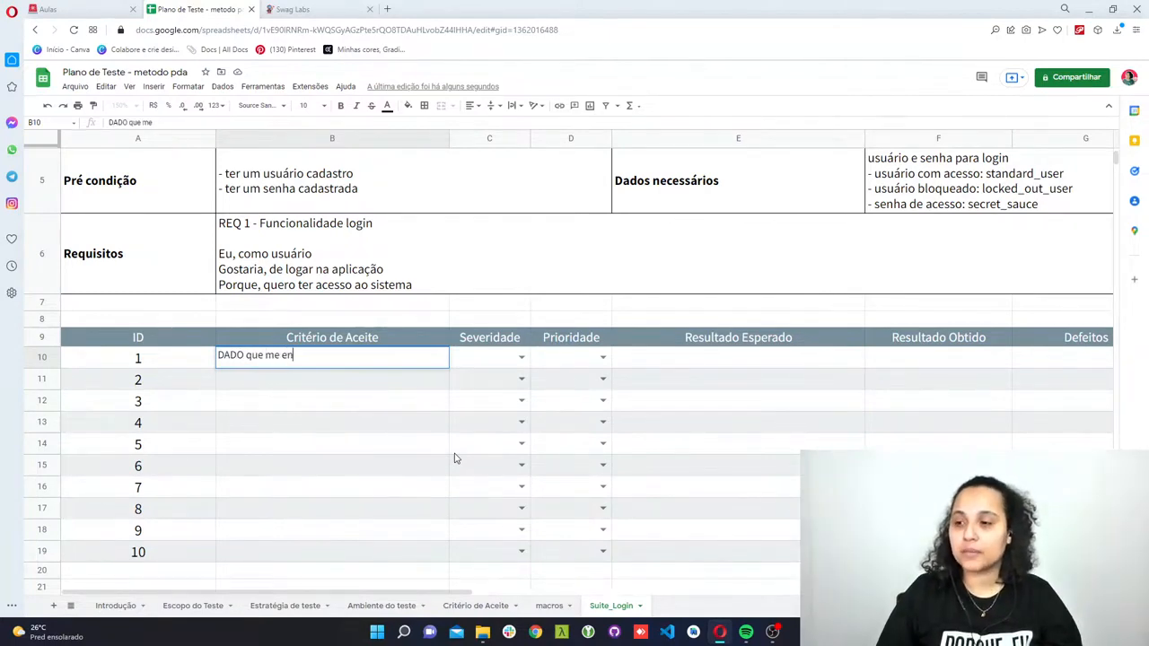
text(contro na aplicação)
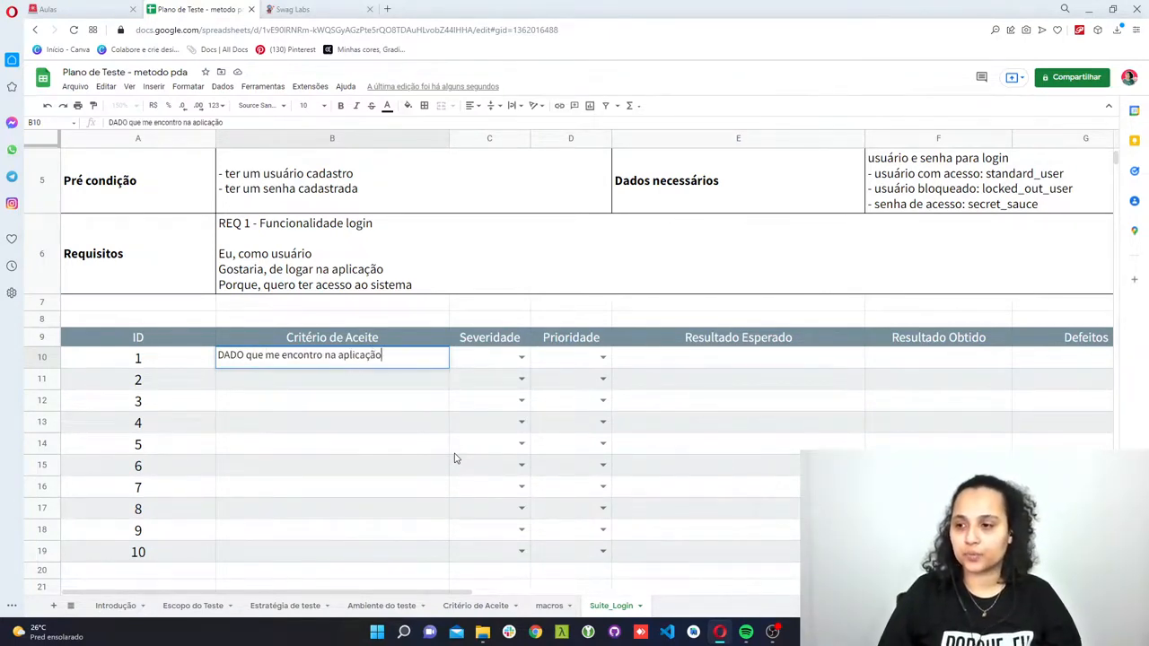
key(Return)
- Add a second line "QUANDO acesso o site" to the Critério de Aceite for ID 1
key(Up)
key(Return)
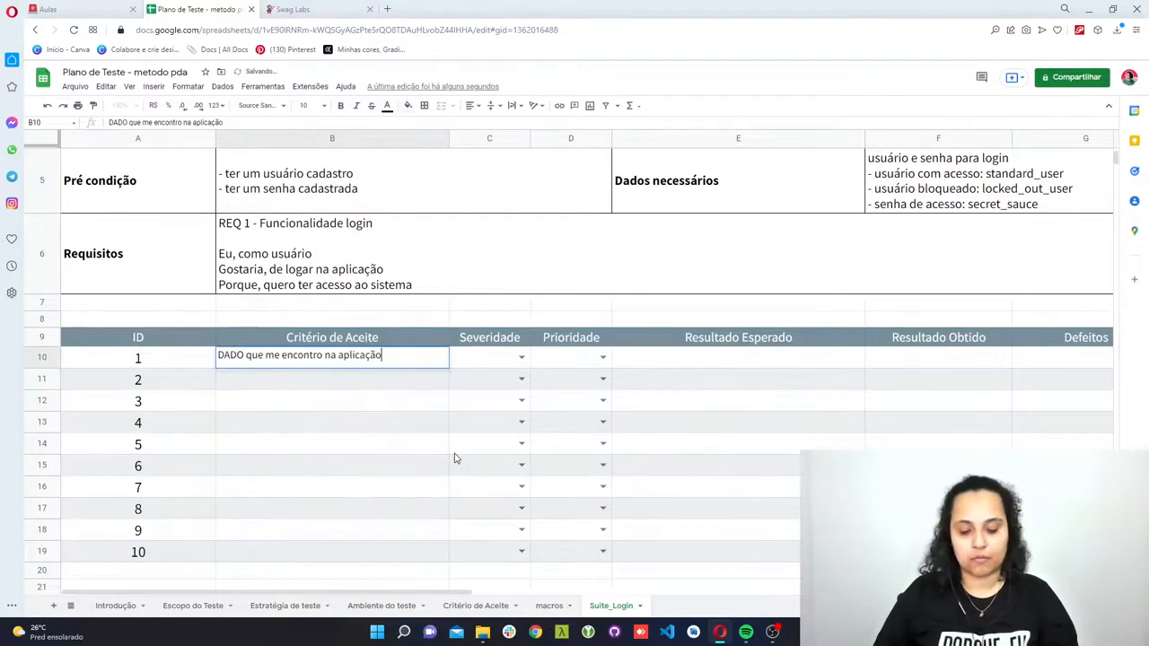
key(alt+Return)
text(UQ)
key(Tab)
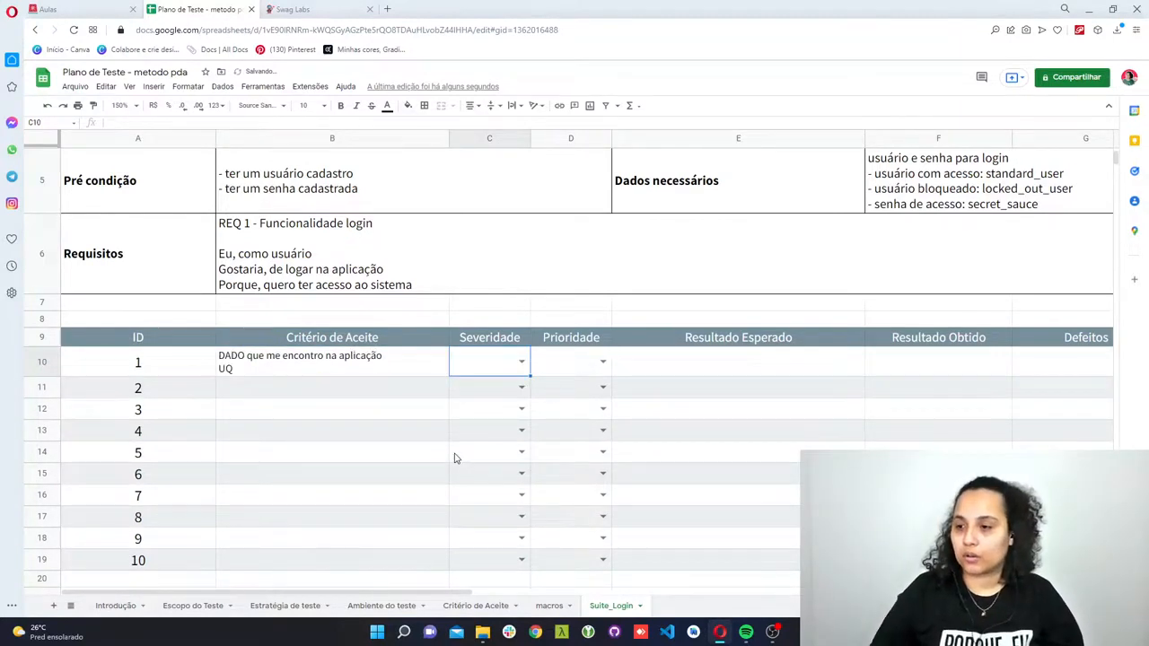
key(Left)
double_click(267, 371)
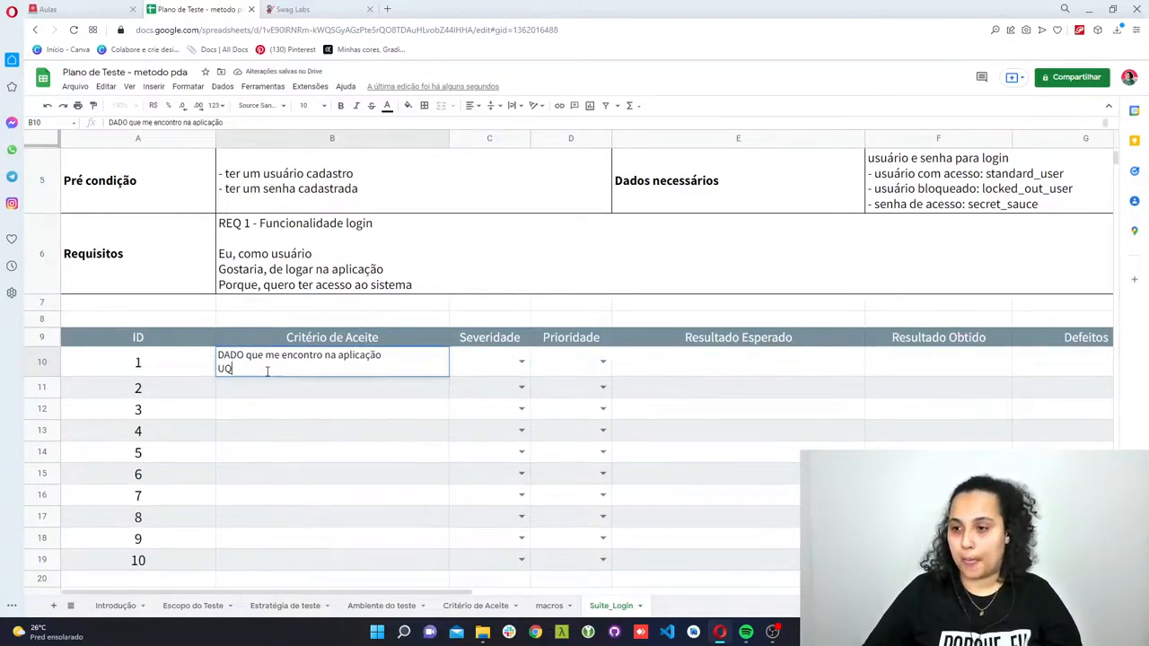
key(BackSpace)
key(BackSpace)
text(quan)
key(BackSpace)
key(BackSpace)
key(BackSpace)
key(BackSpace)
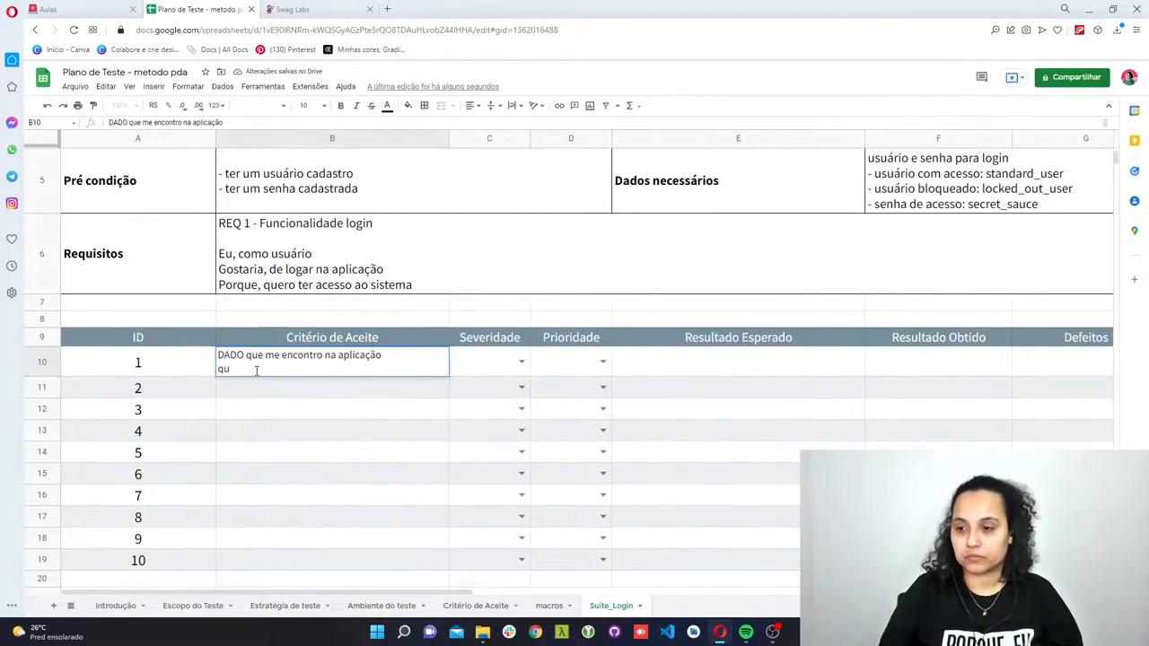
text(QUANDO)
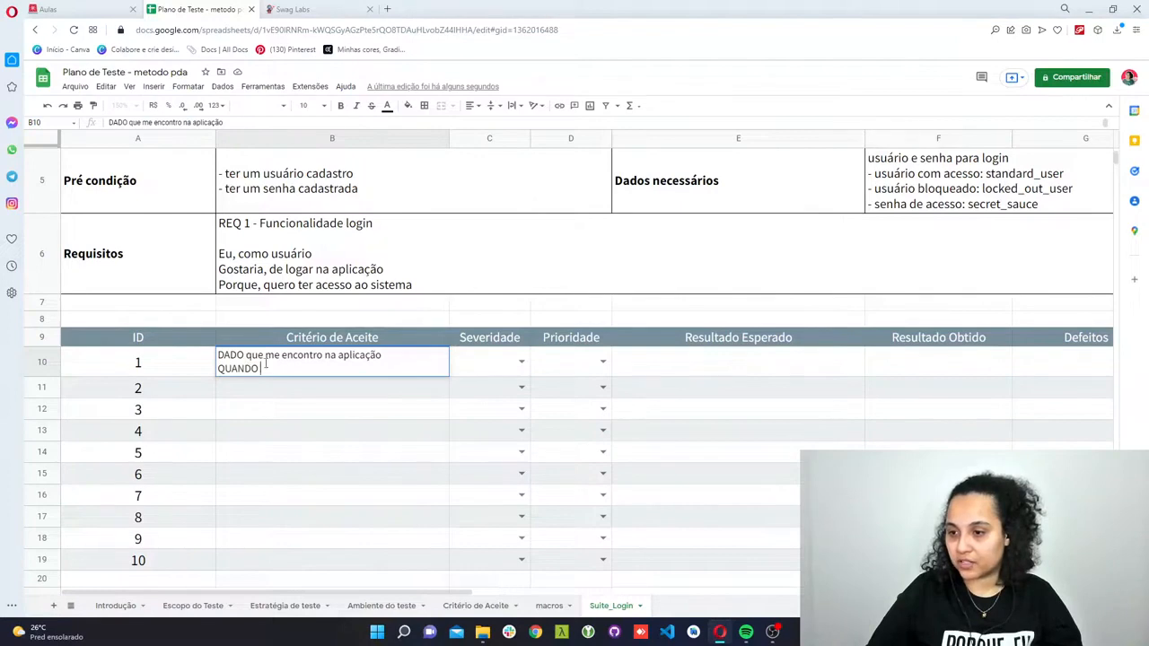
text(acesso o site)
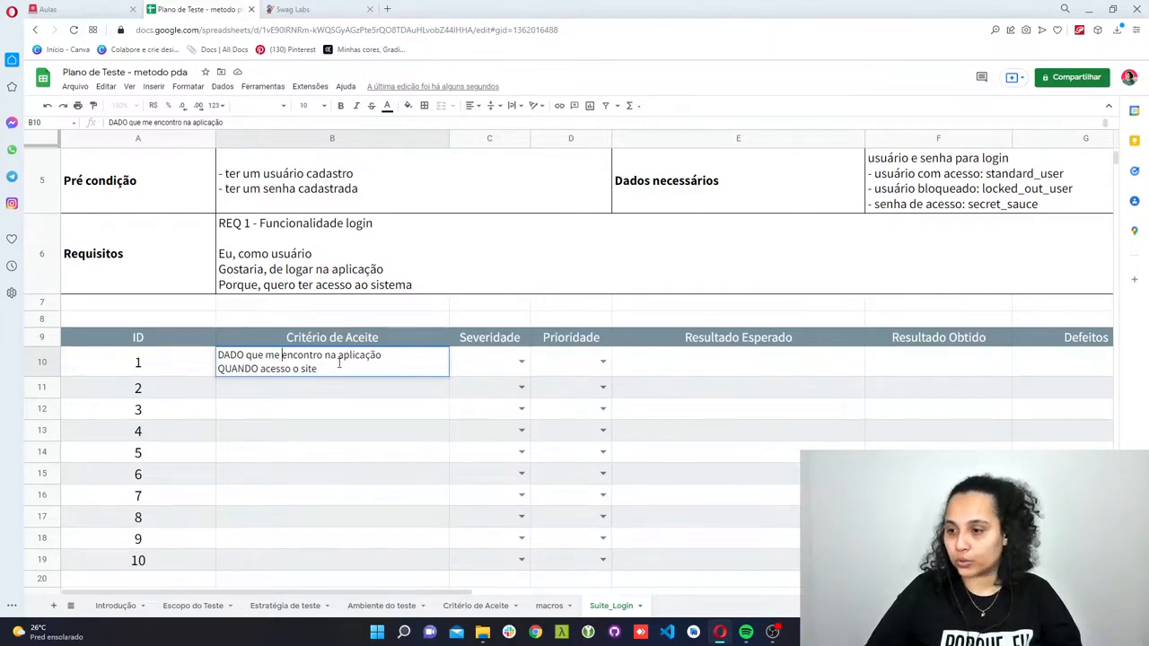
- Replace "na aplicação" with "no navegador" in the DADO line of the criterion for ID 1
drag(327, 356, 360, 359)
text(no navegador)
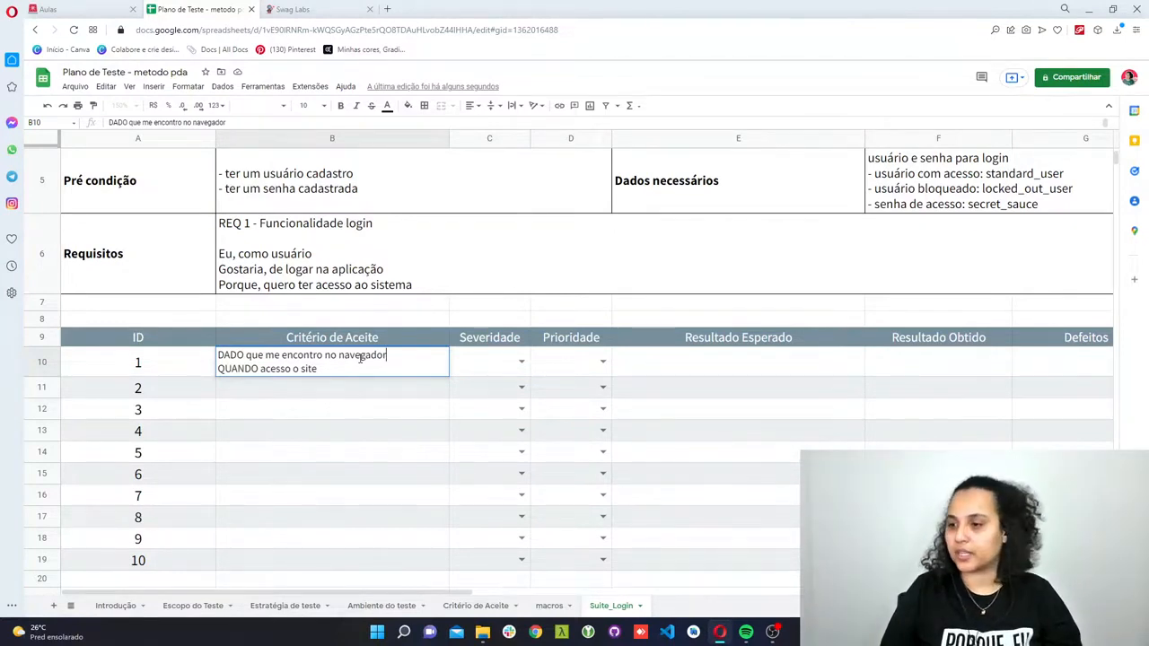
click(332, 372)
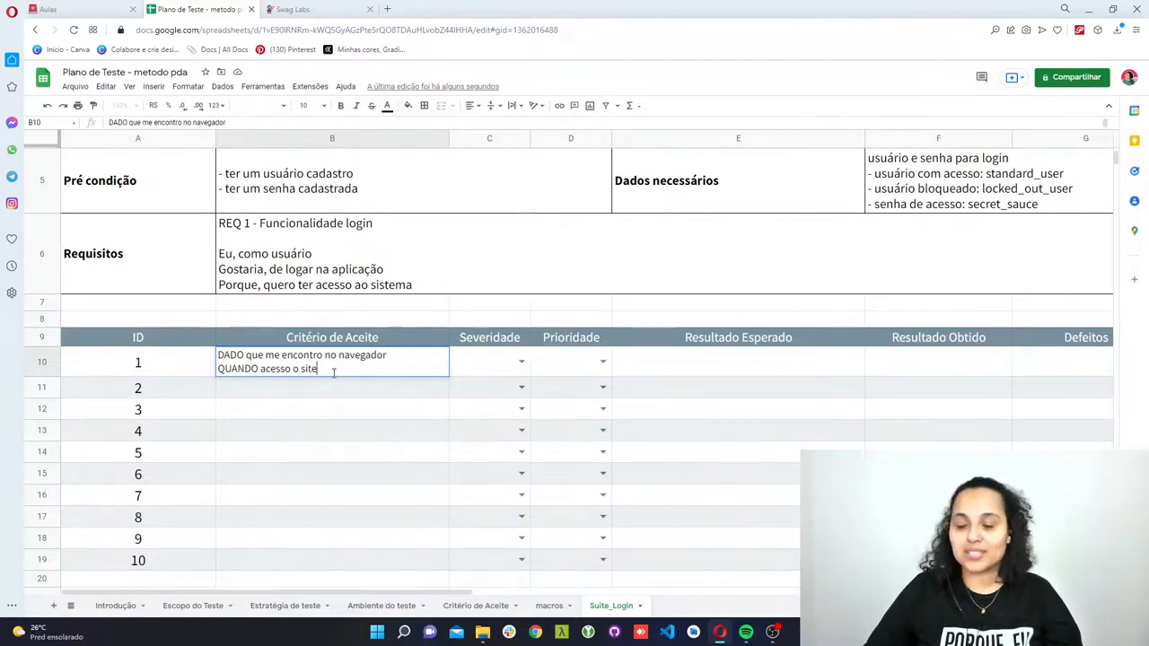
- Enter "ENTÃO a tela de login deve ser exibida" as the Resultado Esperado for ID 1
click(685, 362)
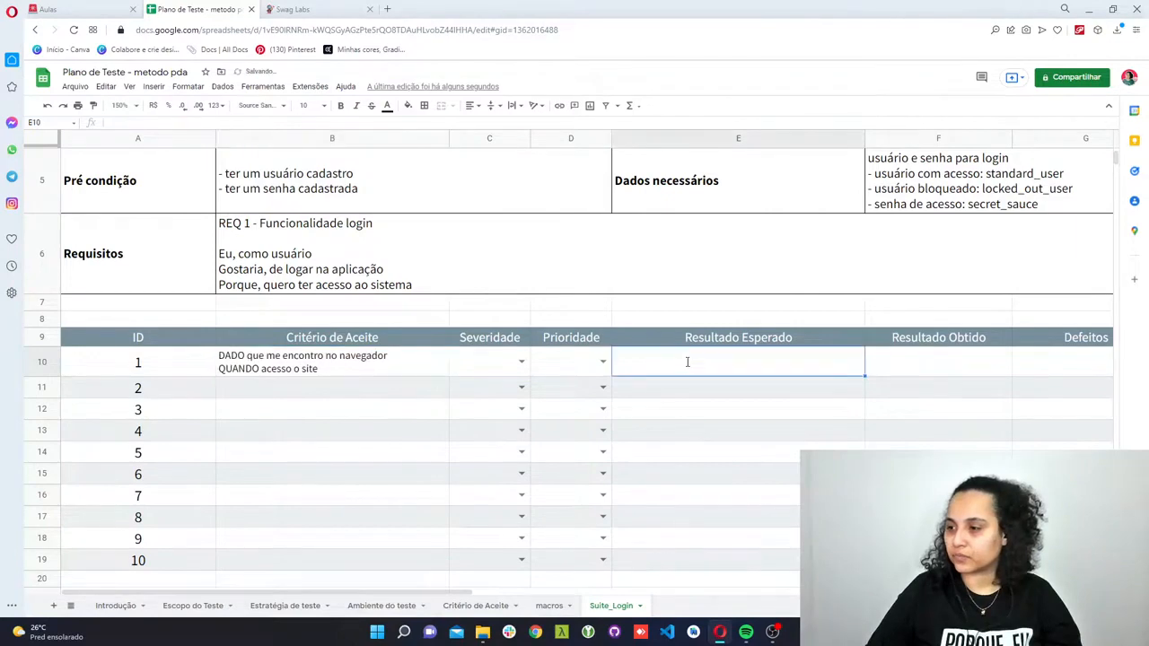
text(ENTÃO)
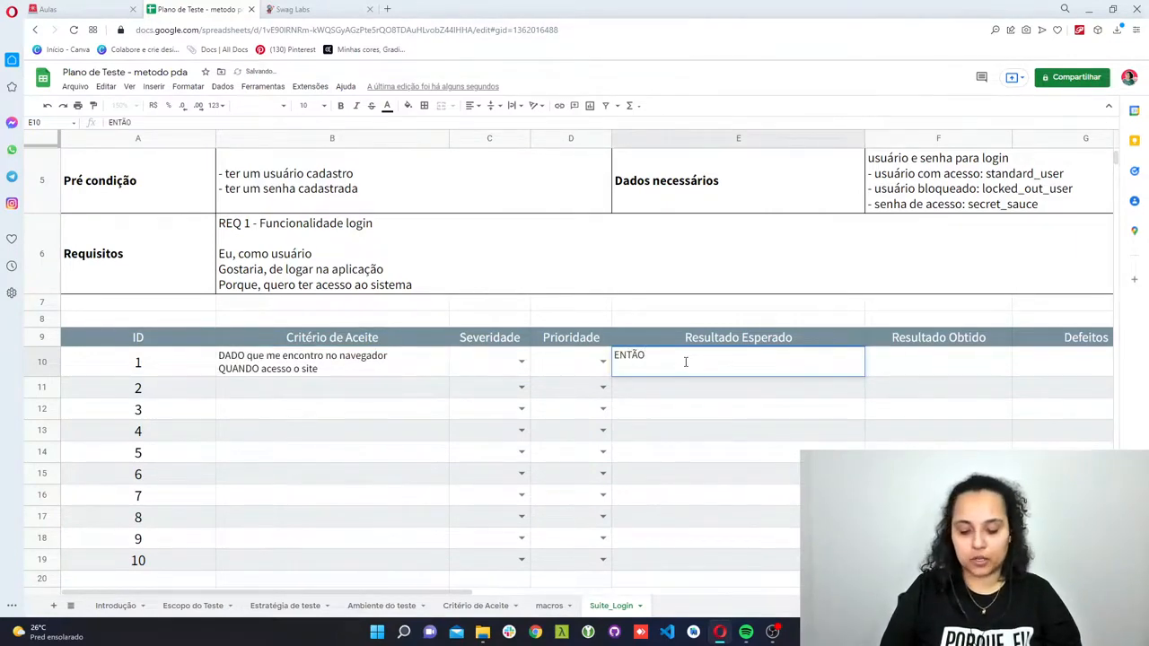
text( a tela de login d)
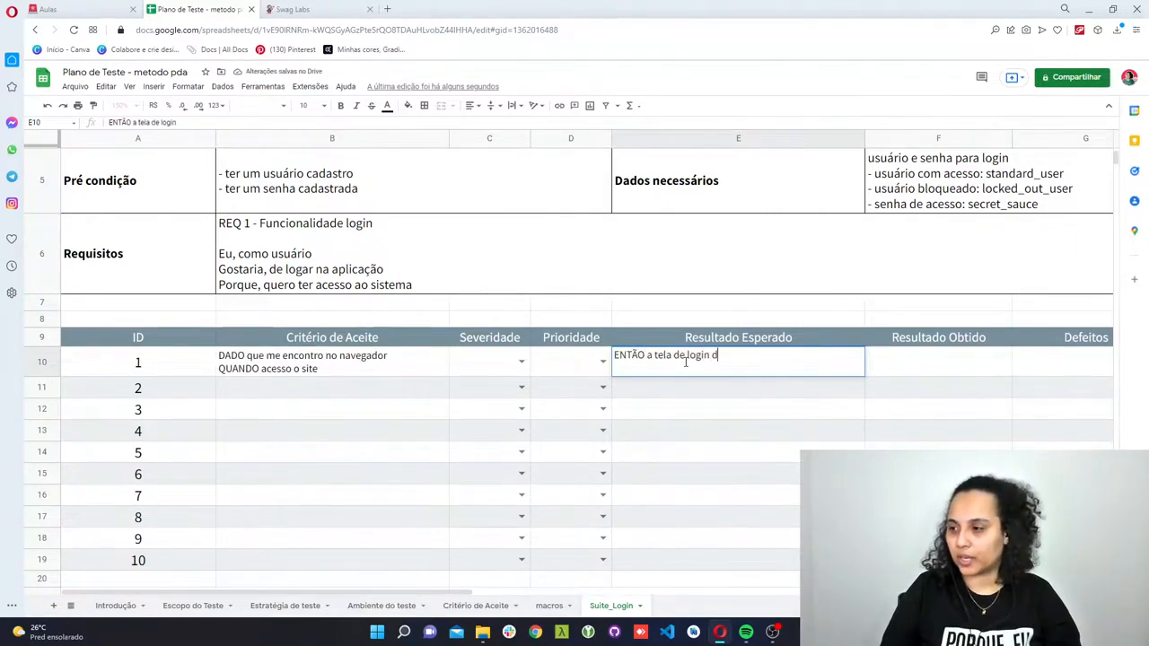
text(eve ser)
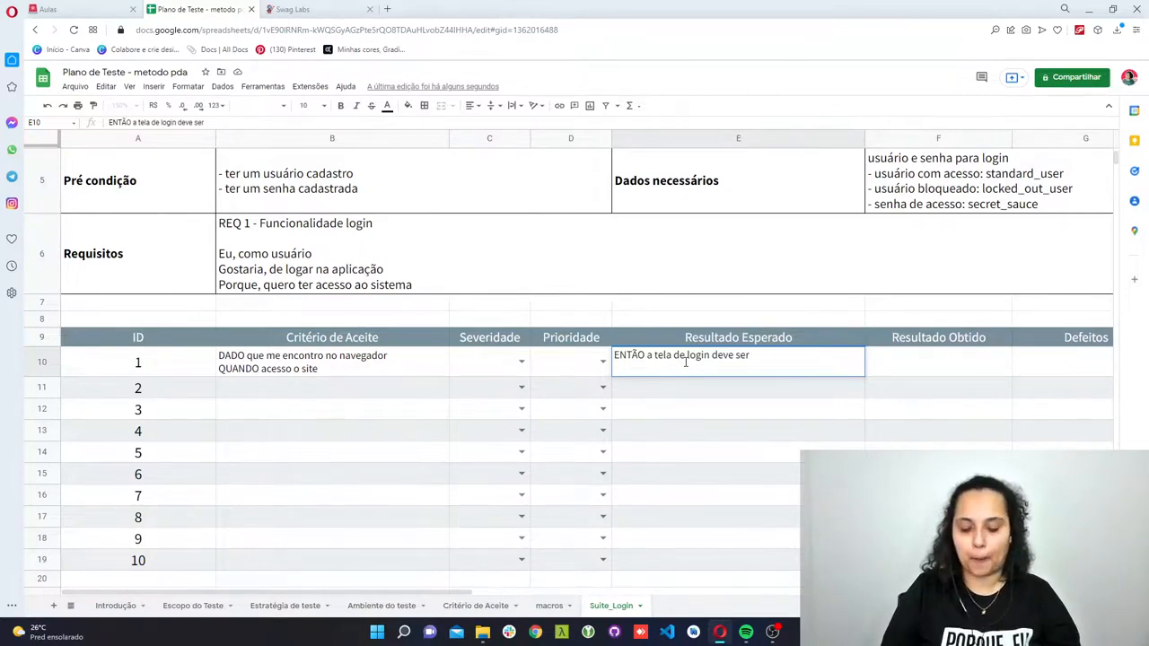
text( exibida )
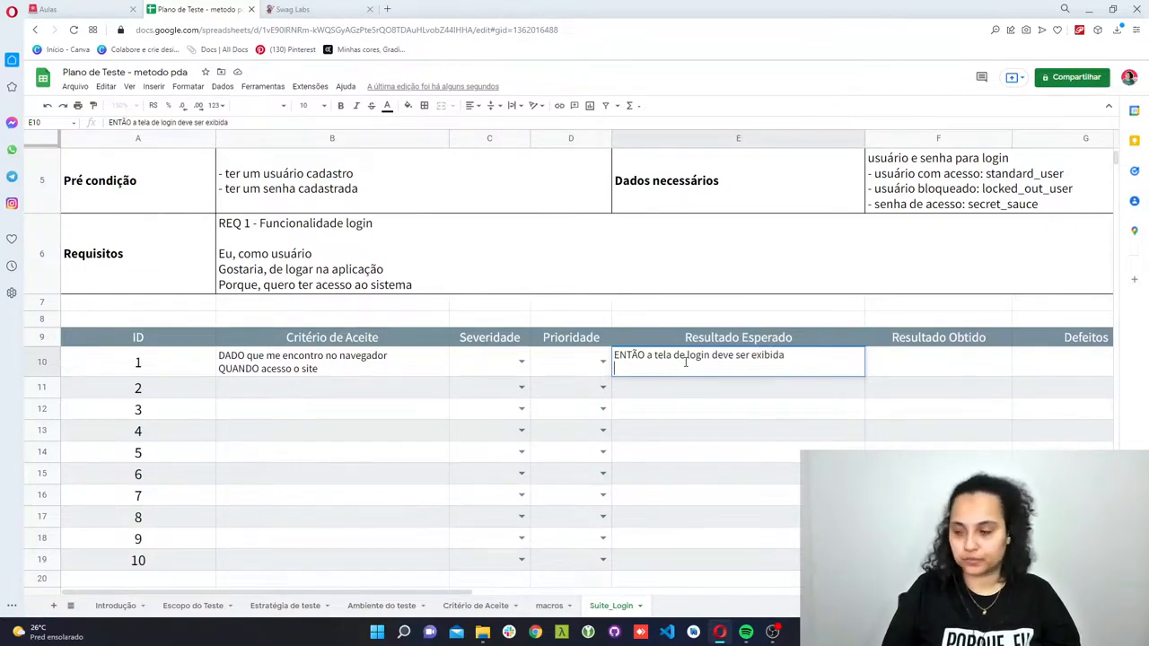
text(E conter)
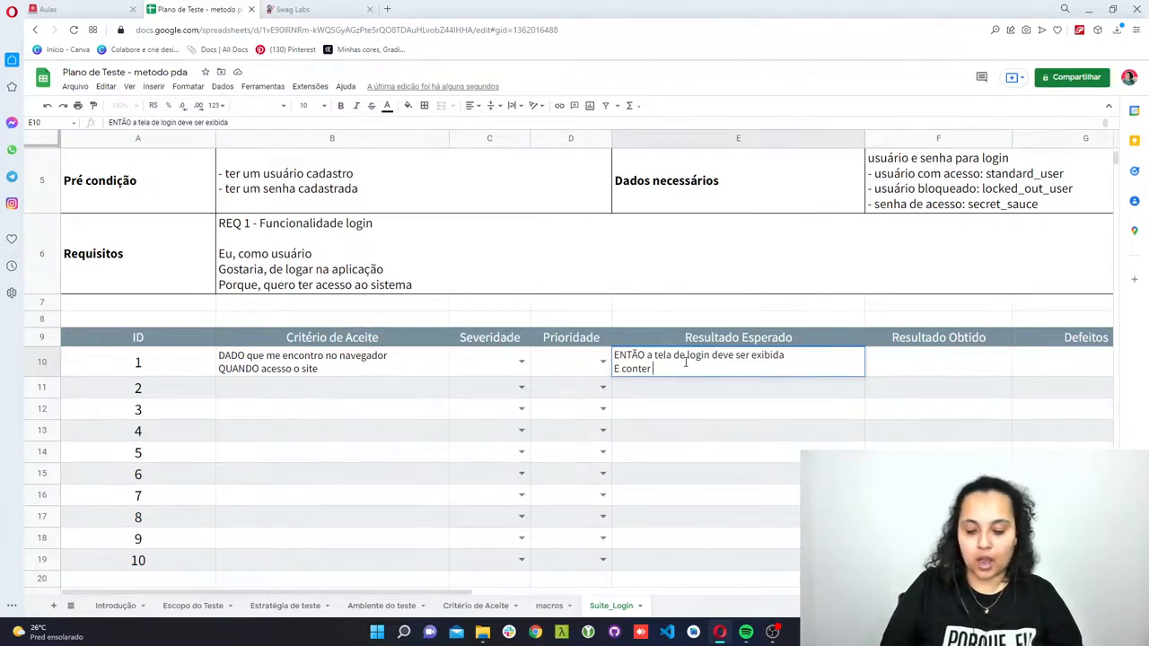
text( campo para adicionar)
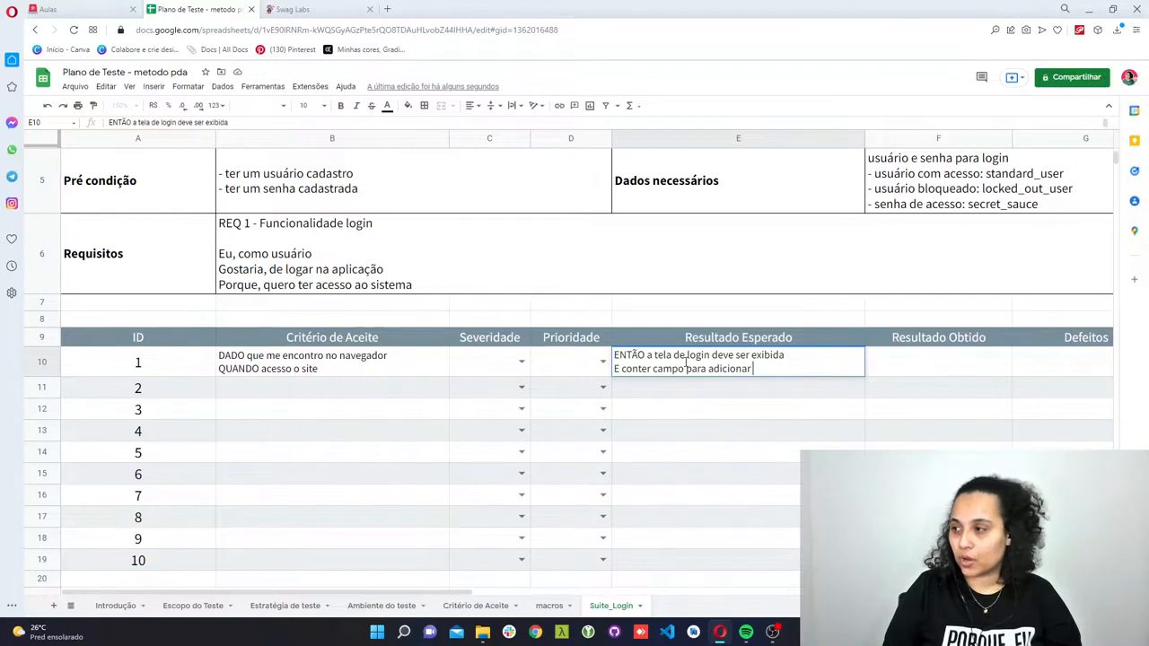
- Add the line "E conter campo para adicionar usuáro e senha" to the Resultado Esperado for ID 1
text(usuár)
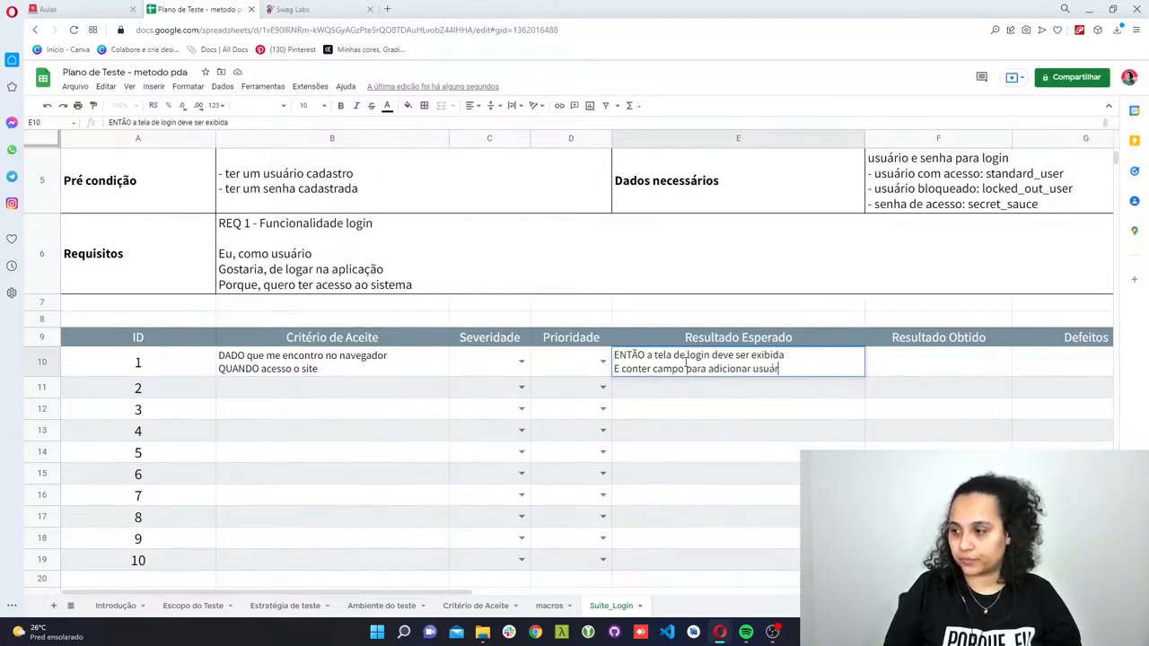
text(ioo e senha)
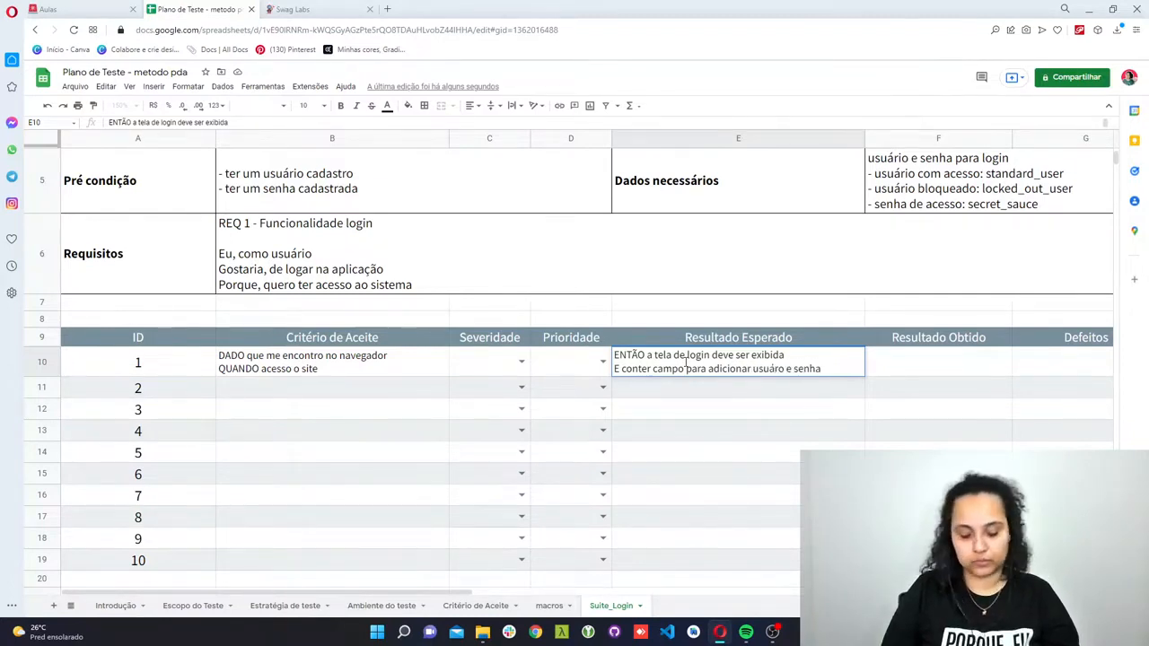
- Finish the Resultado Esperado for ID 1 with a third line, "E um botão de login"
key(alt+Return)
text(E)
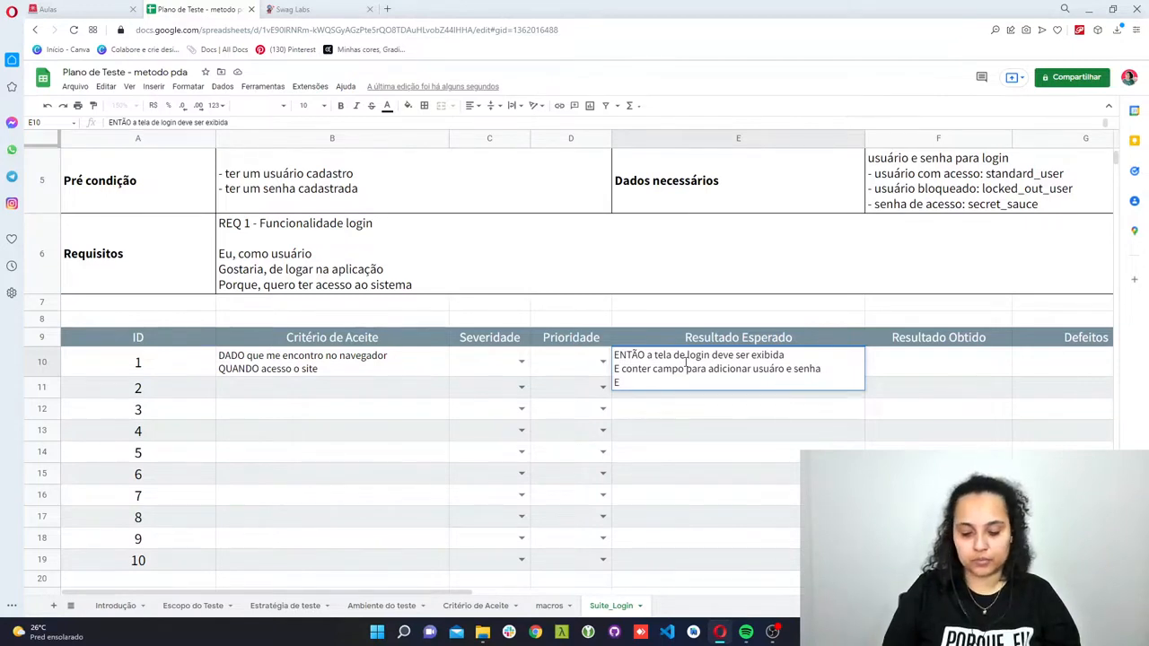
text( um botão de login)
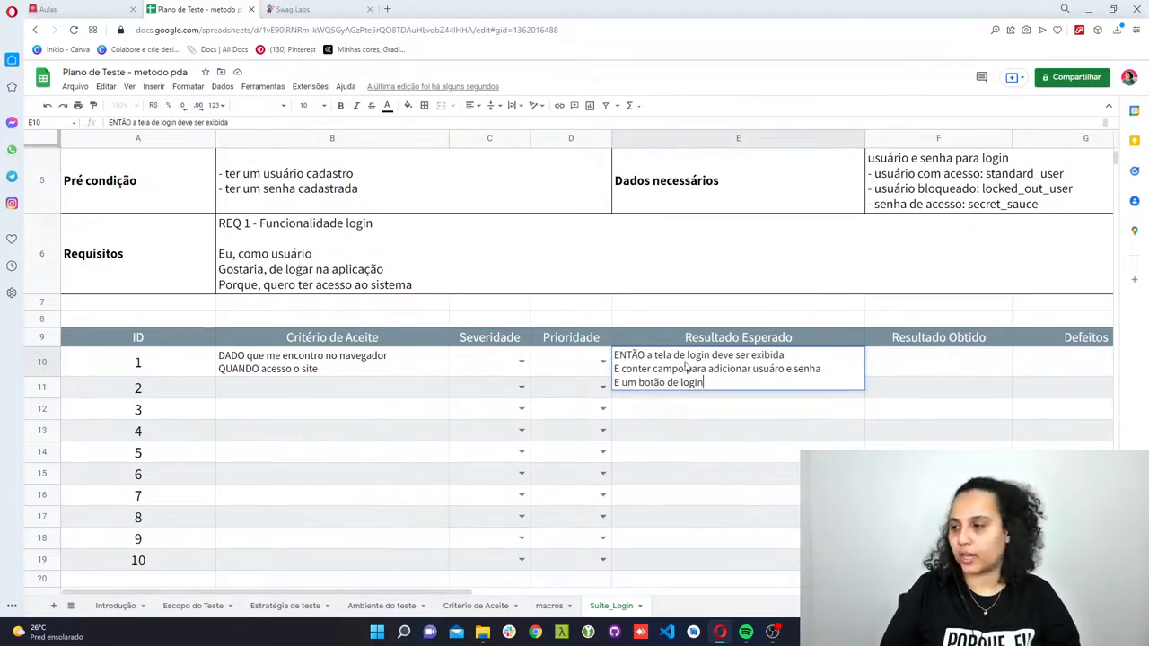
key(Return)
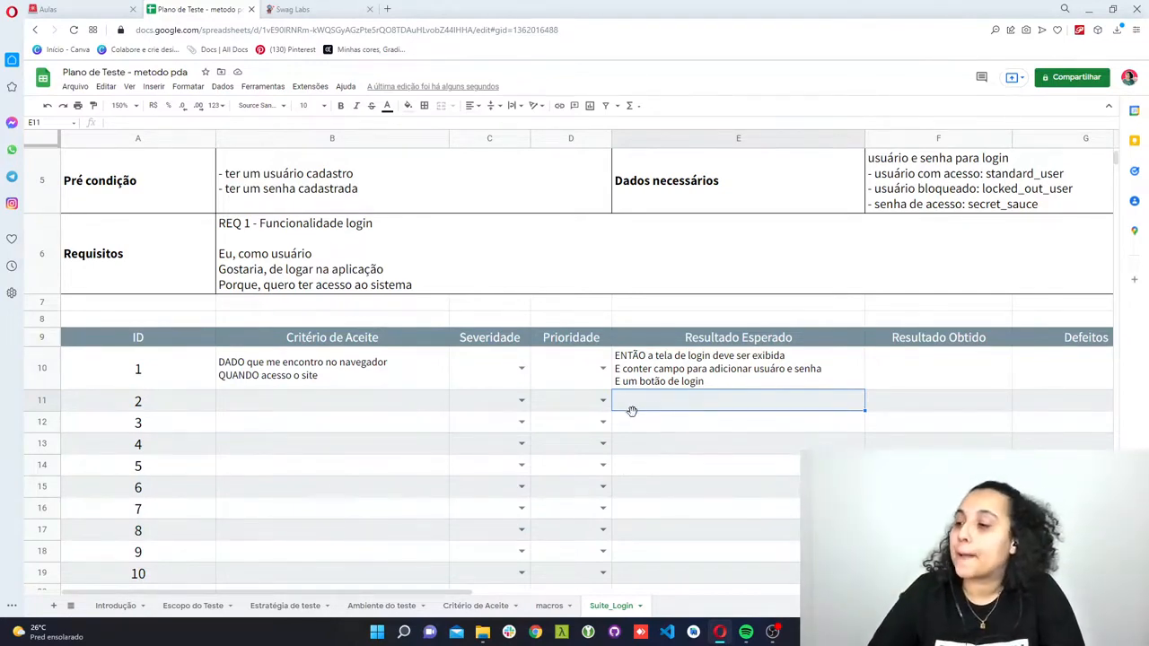
- Enter "DADO que me encontro no site" as the Critério de Aceite for ID 2
click(365, 404)
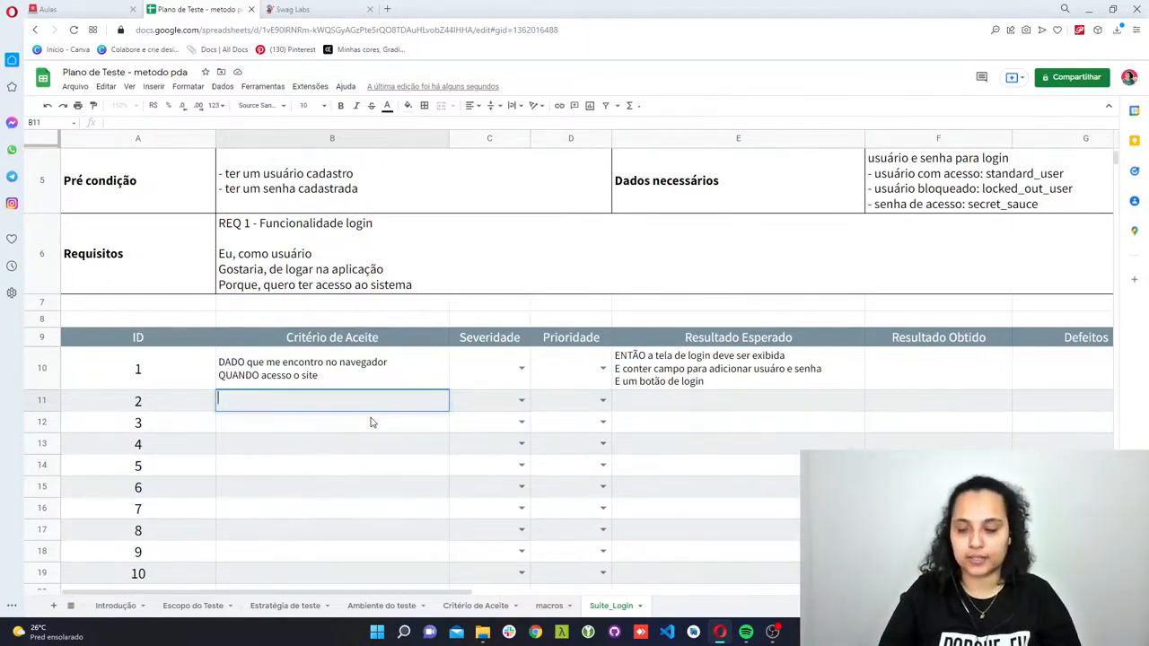
text(DADO que me en)
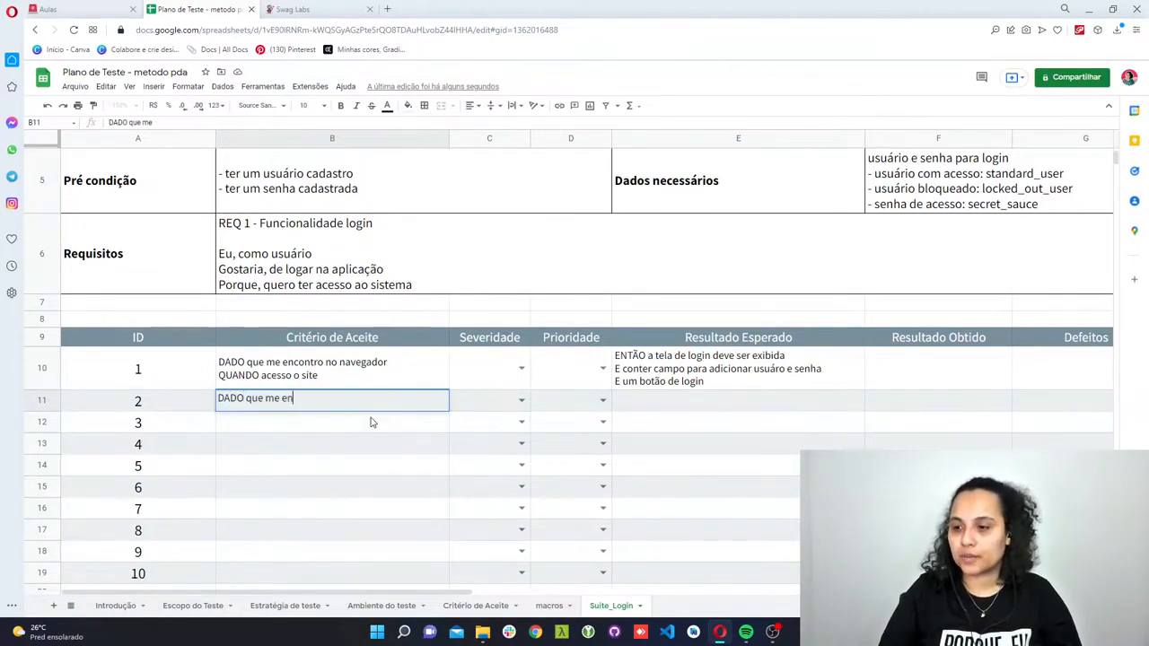
text(contro no sit)
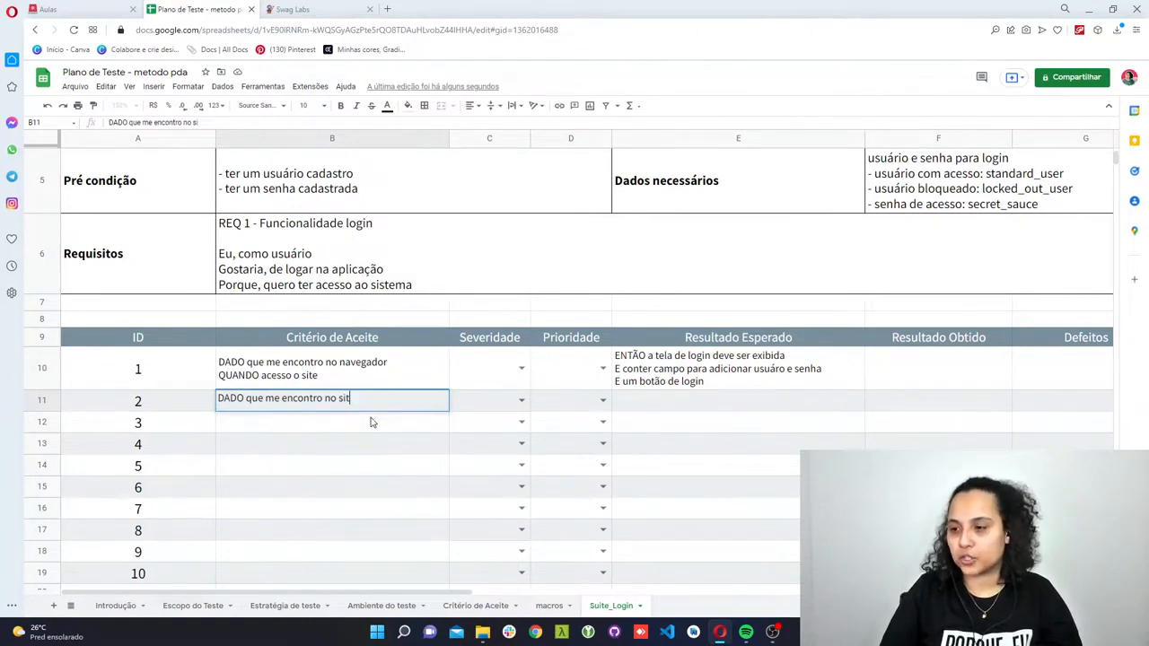
text(e)
- Add the second line "QUANDO adiciono standard_user" to the Critério de Aceite for ID 2
key(alt+Return)
text(QUANDO )
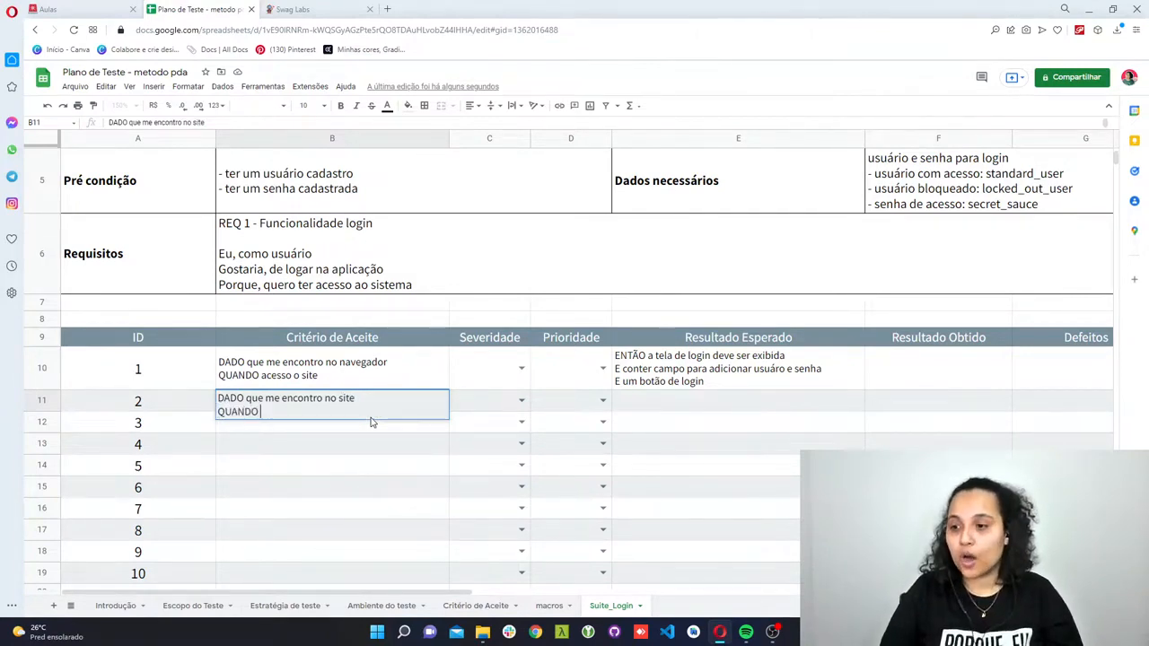
text(adiciono)
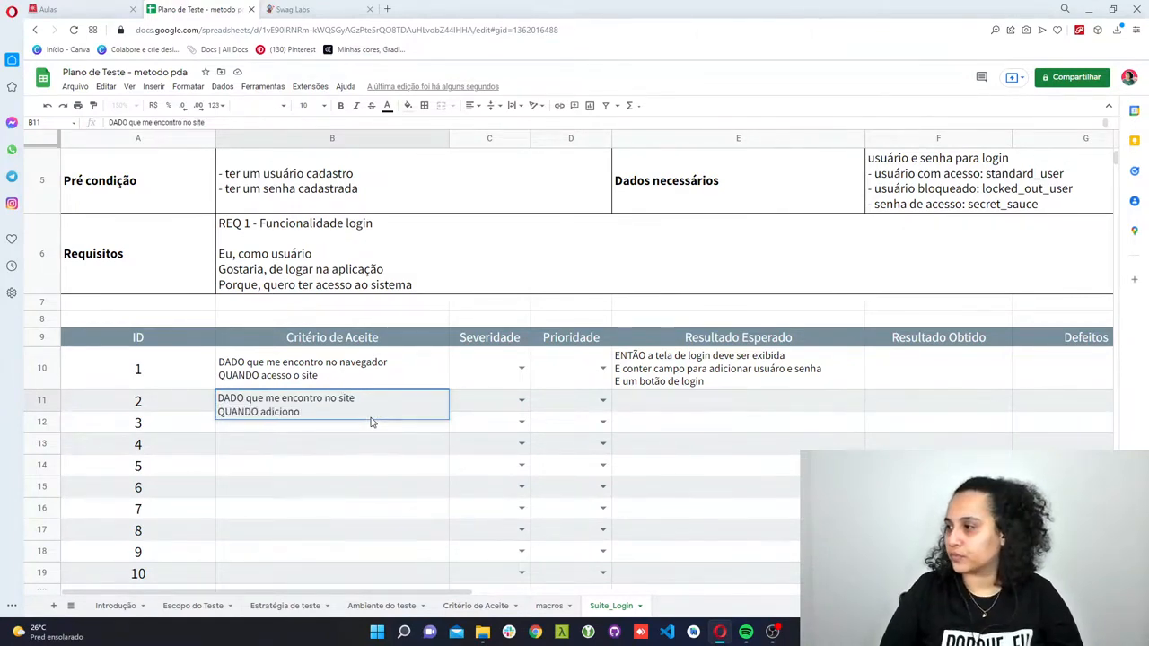
text( standard)
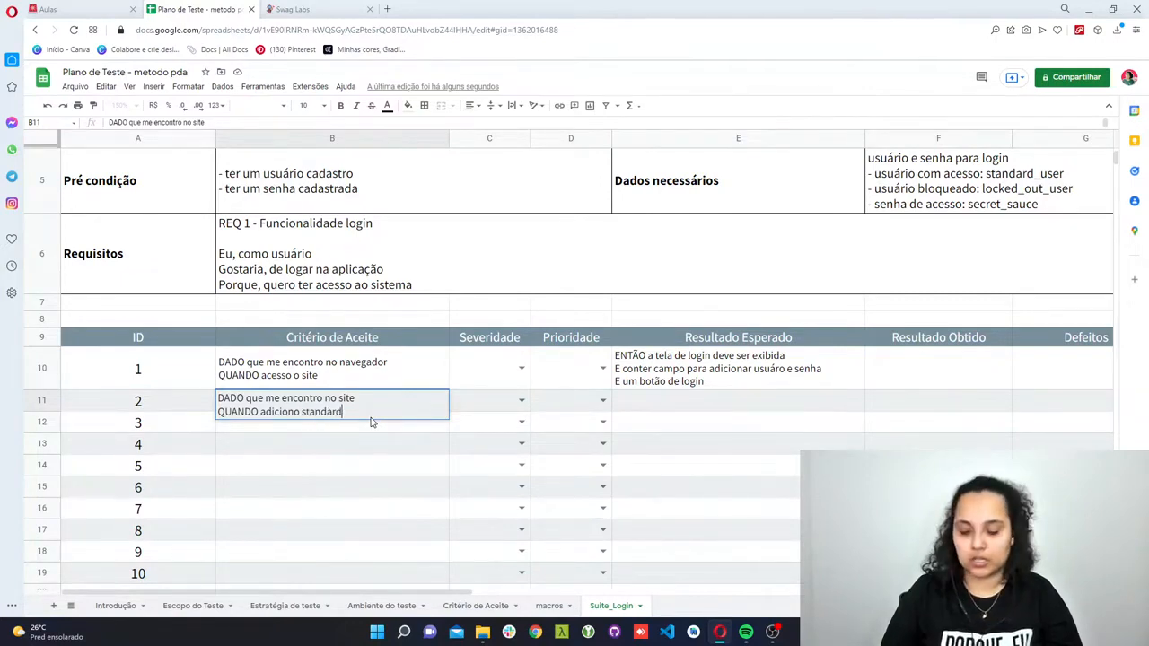
text(_user)
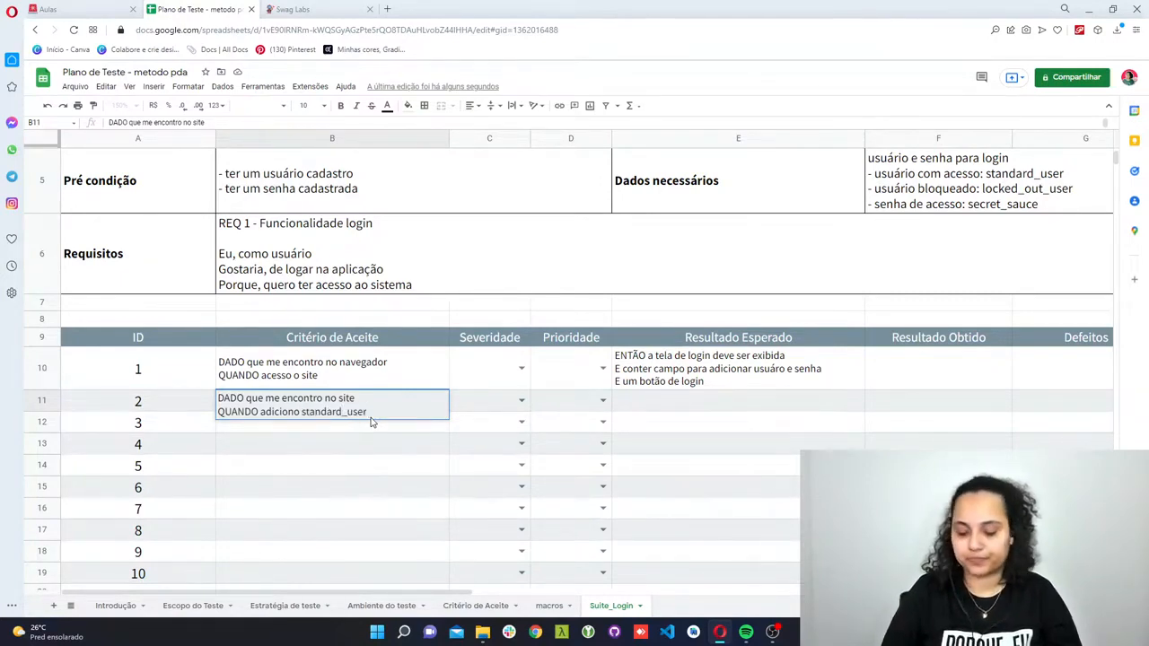
- Add a third line to the Critério de Aceite for ID 2, "E a senha" followed by the access password
key(ctrl+Return)
text(E senha)
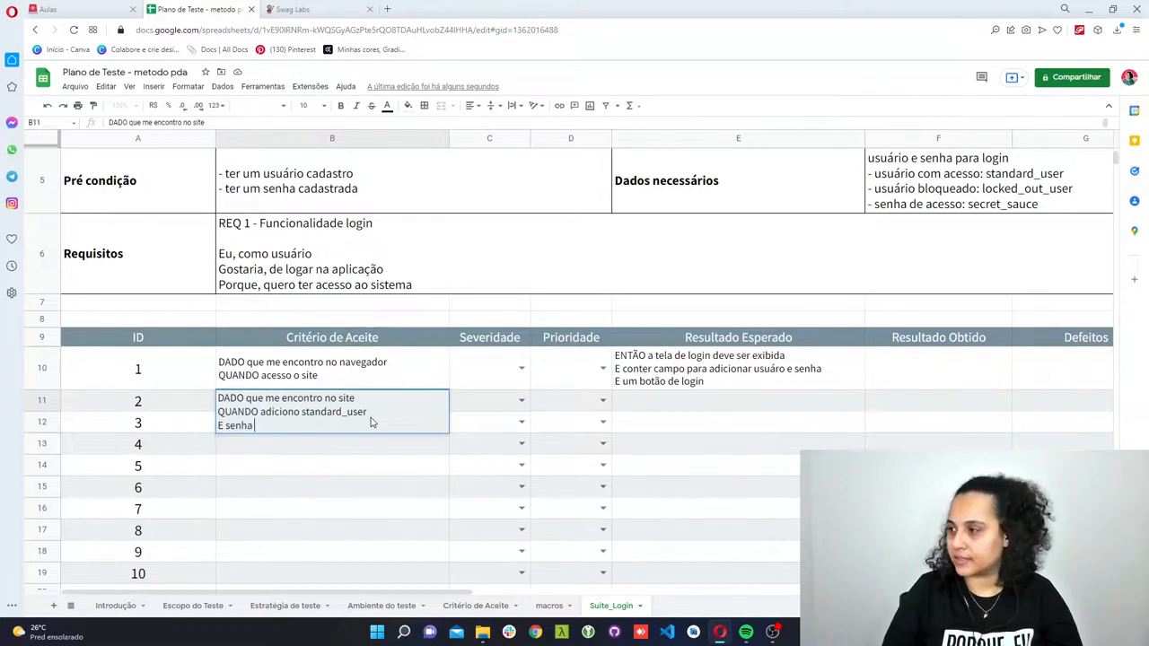
text( sec)
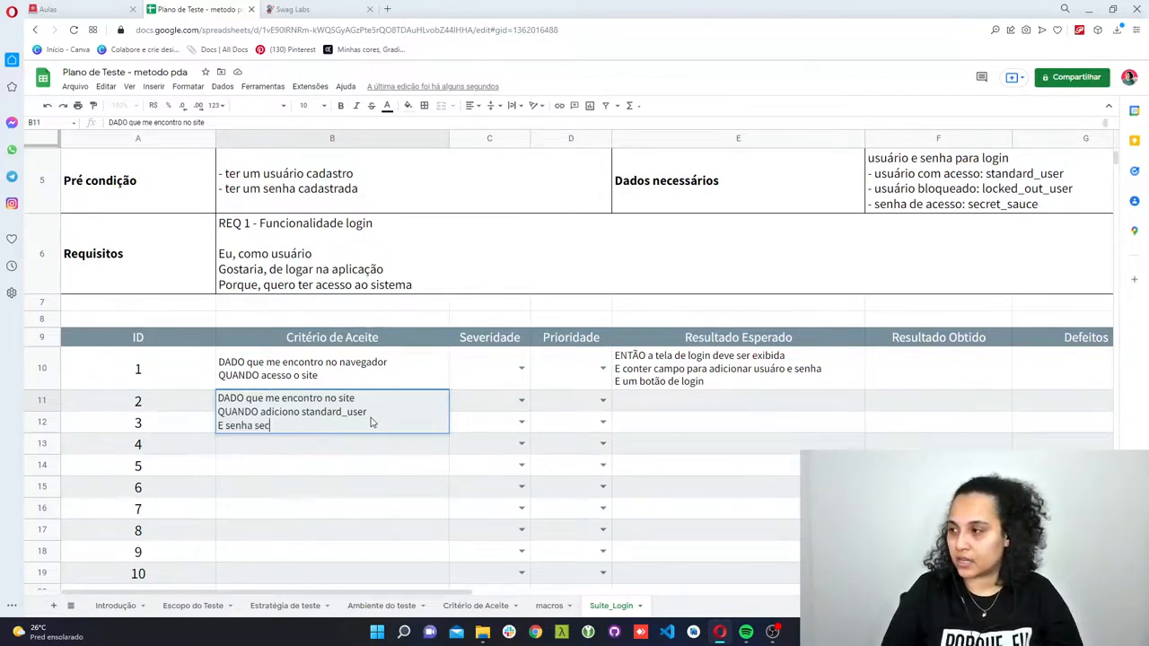
key(BackSpace)
key(BackSpace)
key(BackSpace)
key(BackSpace)
key(BackSpace)
key(BackSpace)
key(BackSpace)
key(BackSpace)
key(BackSpace)
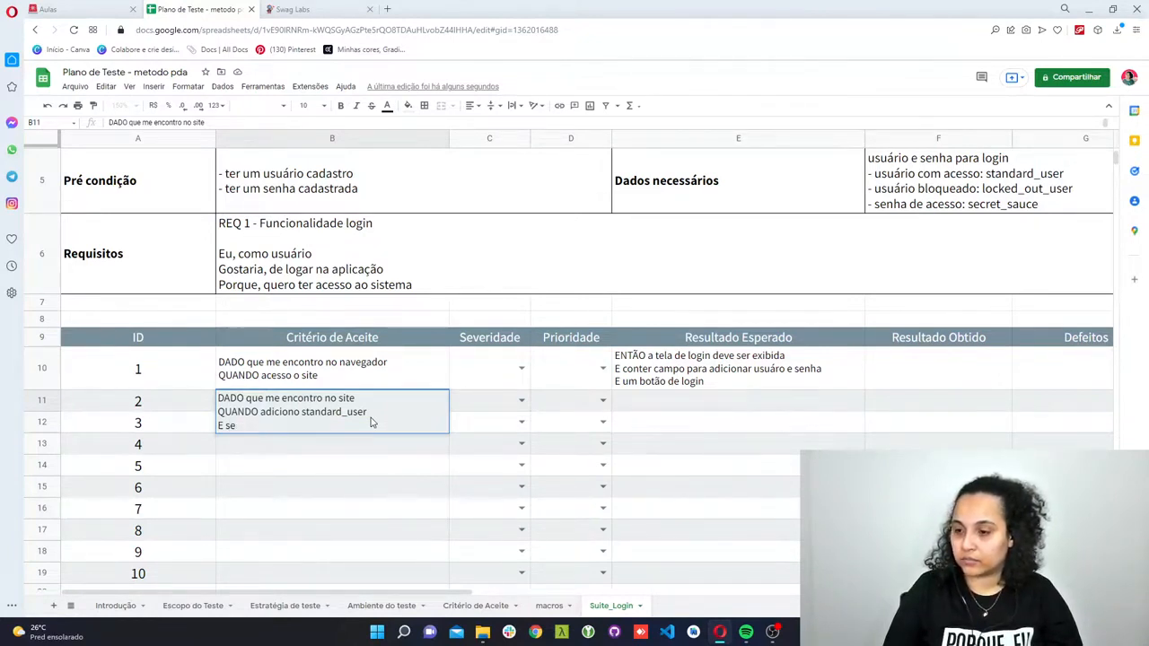
text(a senha )
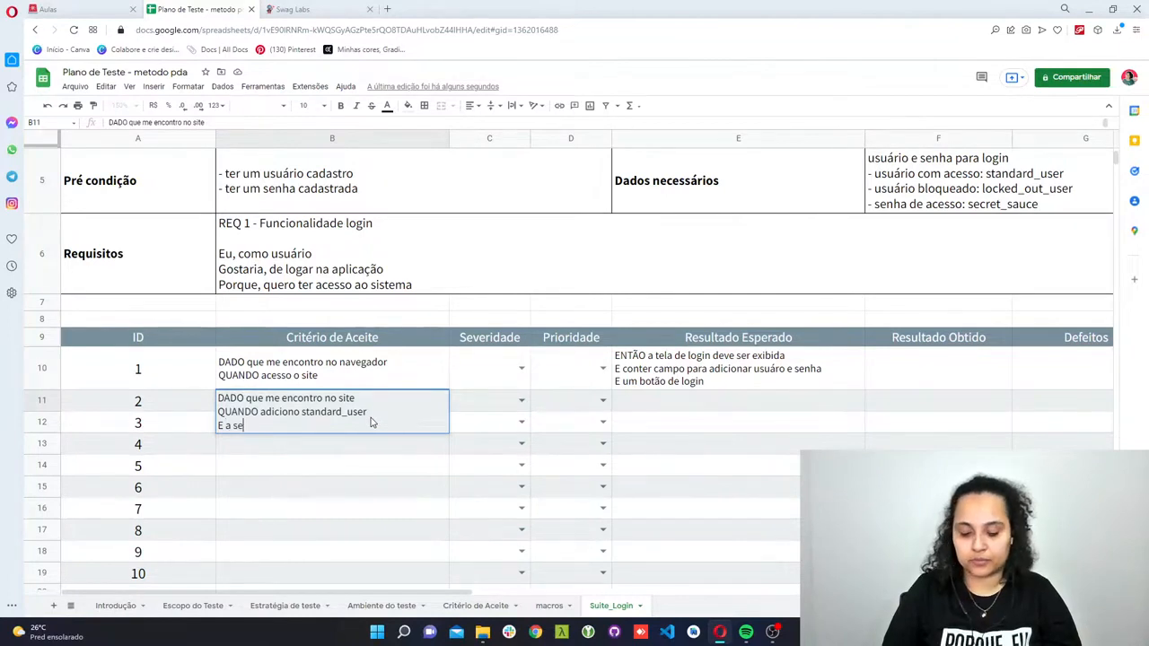
text(secr)
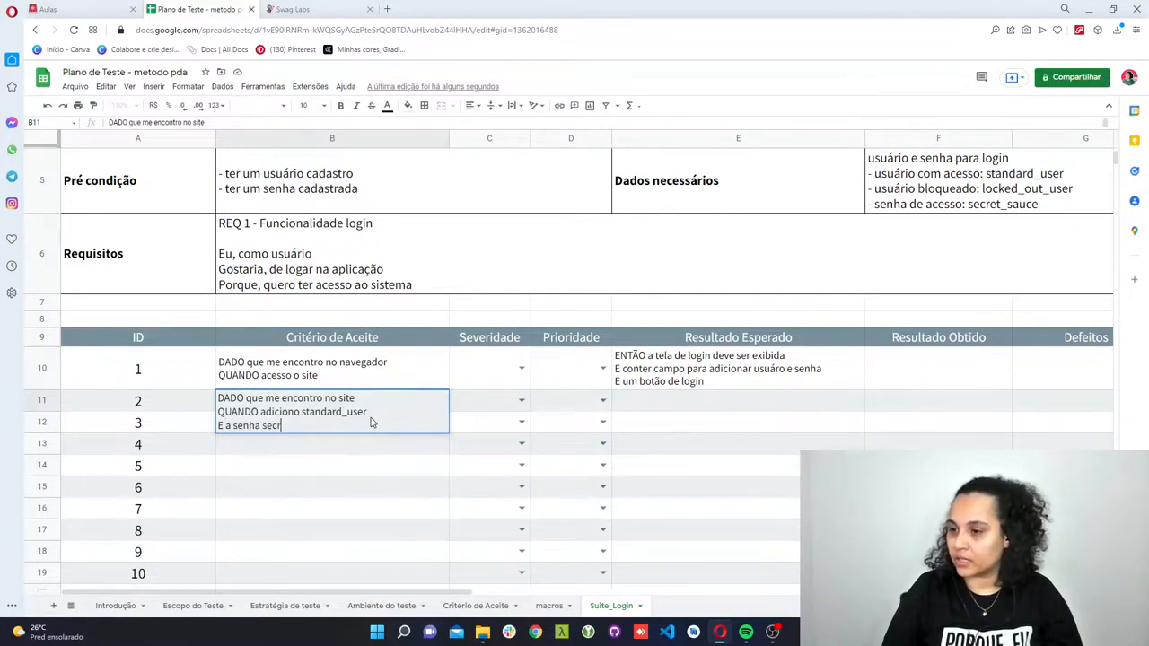
text(et_sauce)
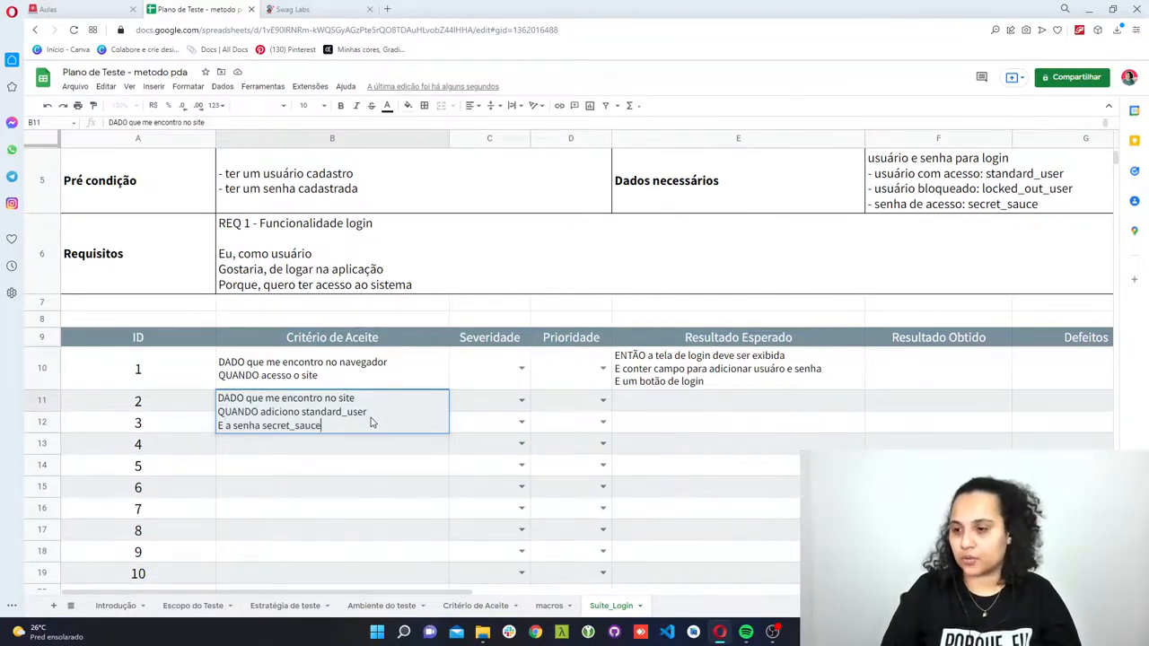
- Change "QUANDO" to "E" in the second line of ID 2's Critério de Aceite and add the fourth line "QUANDO clico em logar"
double_click(238, 411)
text(E)
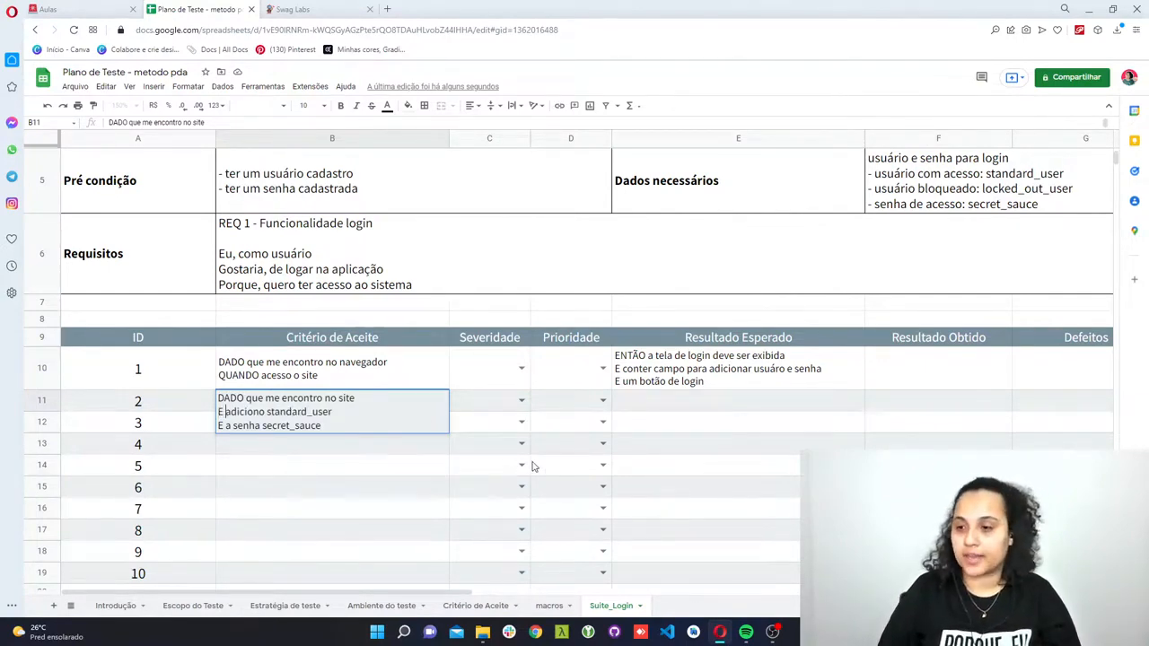
click(339, 424)
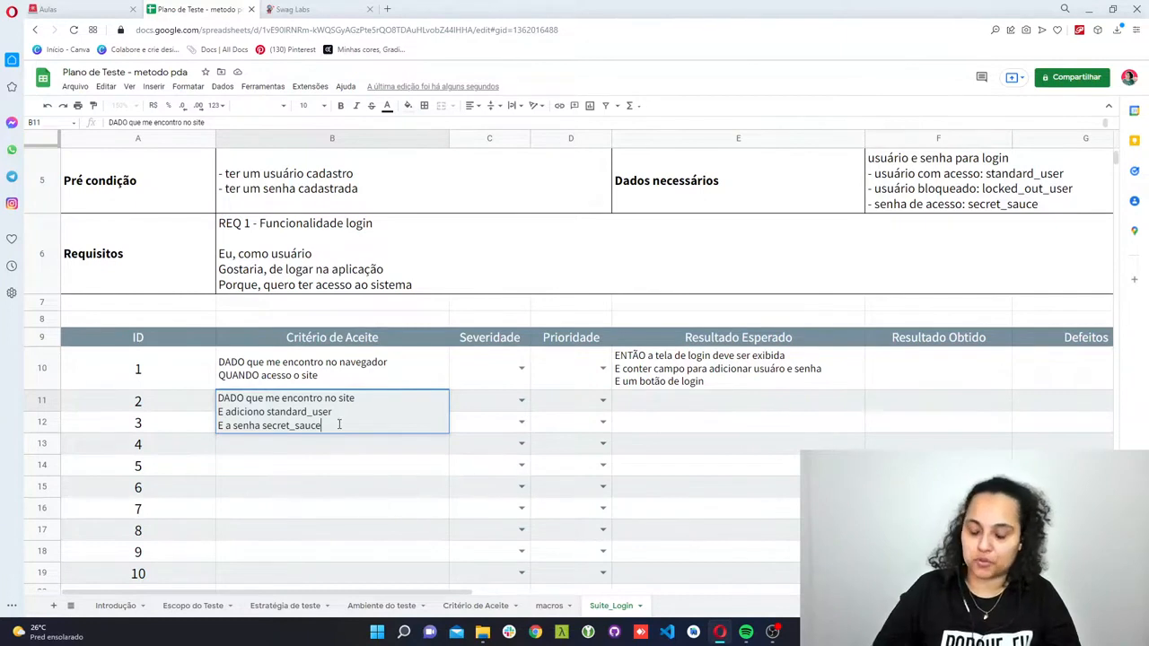
key(alt+Return)
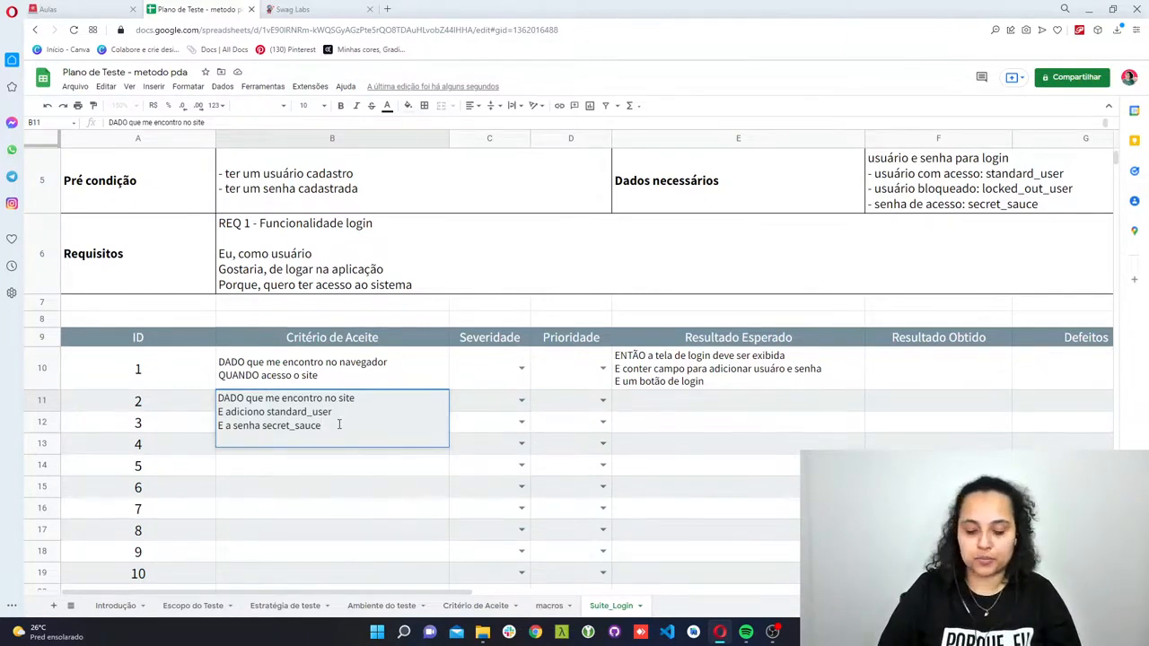
text(QUANDO)
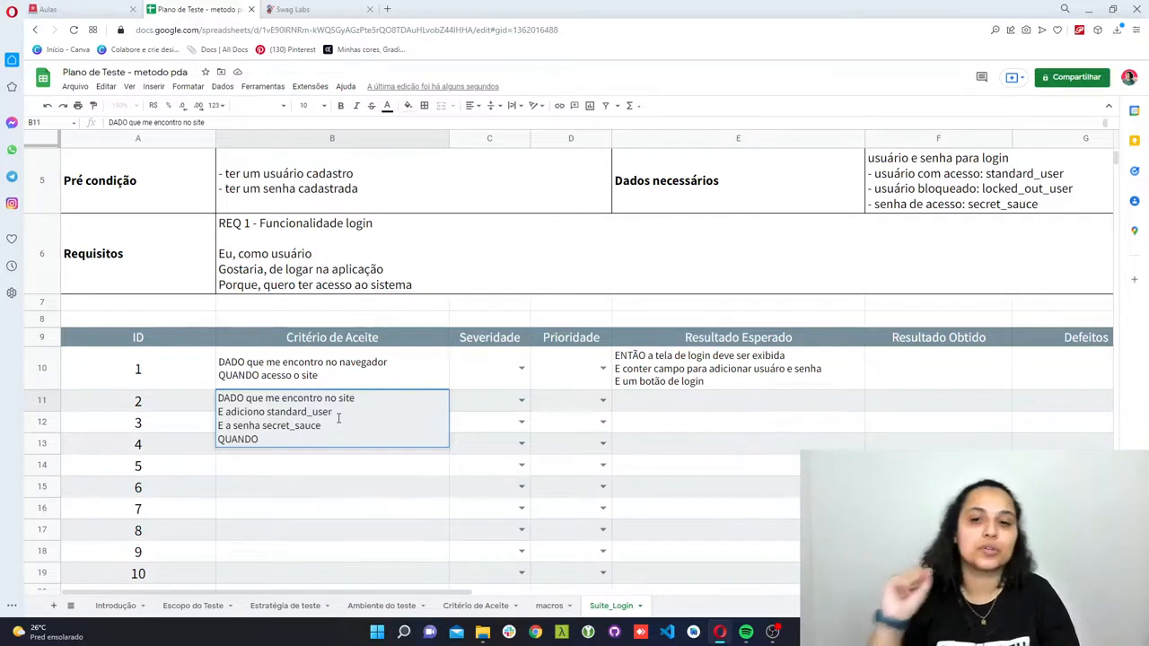
click(292, 438)
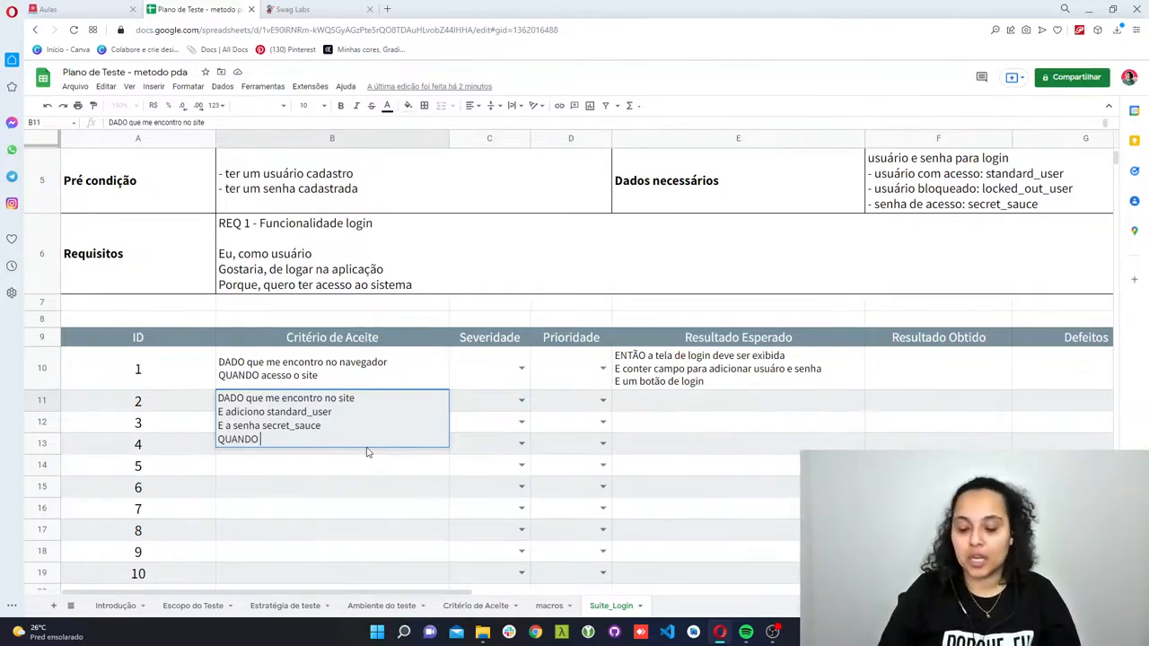
text(clico em logar)
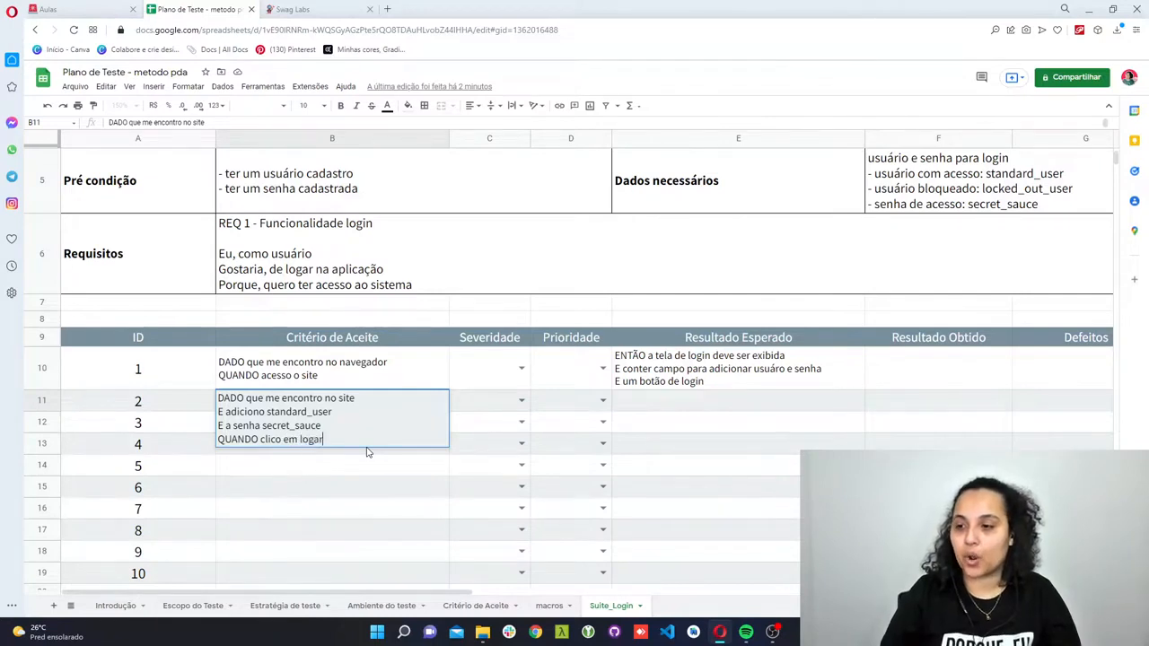
- Enter "ENTÃO sou redirecionando para o Home da aplicação" as the Resultado Esperado for ID 2
click(630, 404)
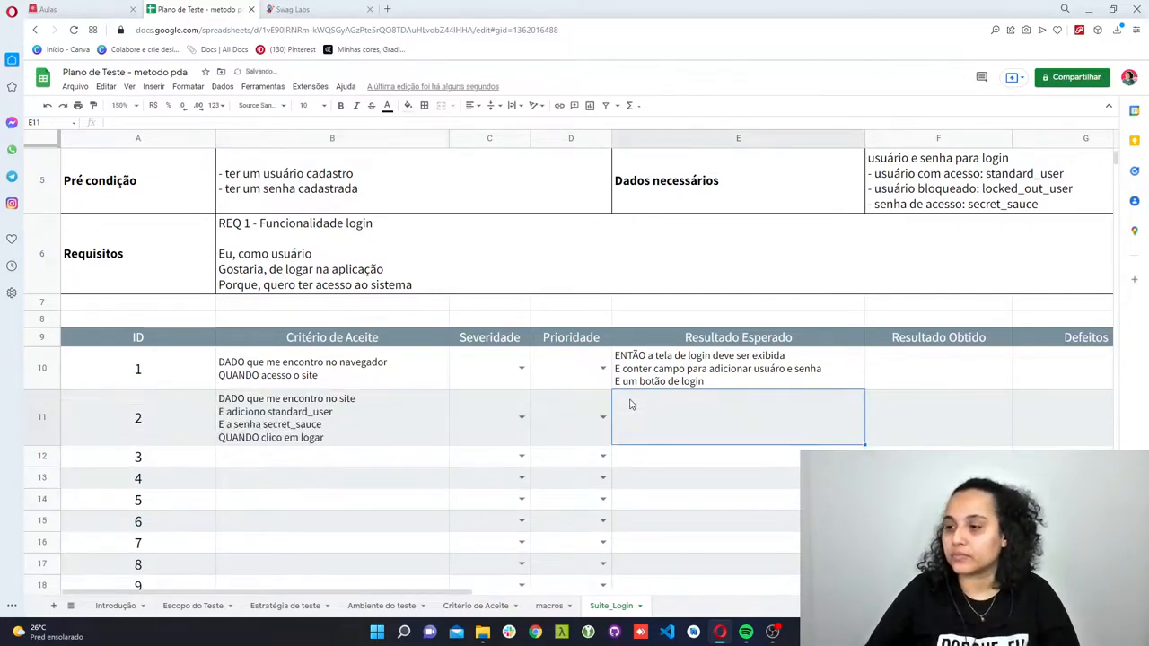
double_click(631, 399)
text(ENTÃO sou r)
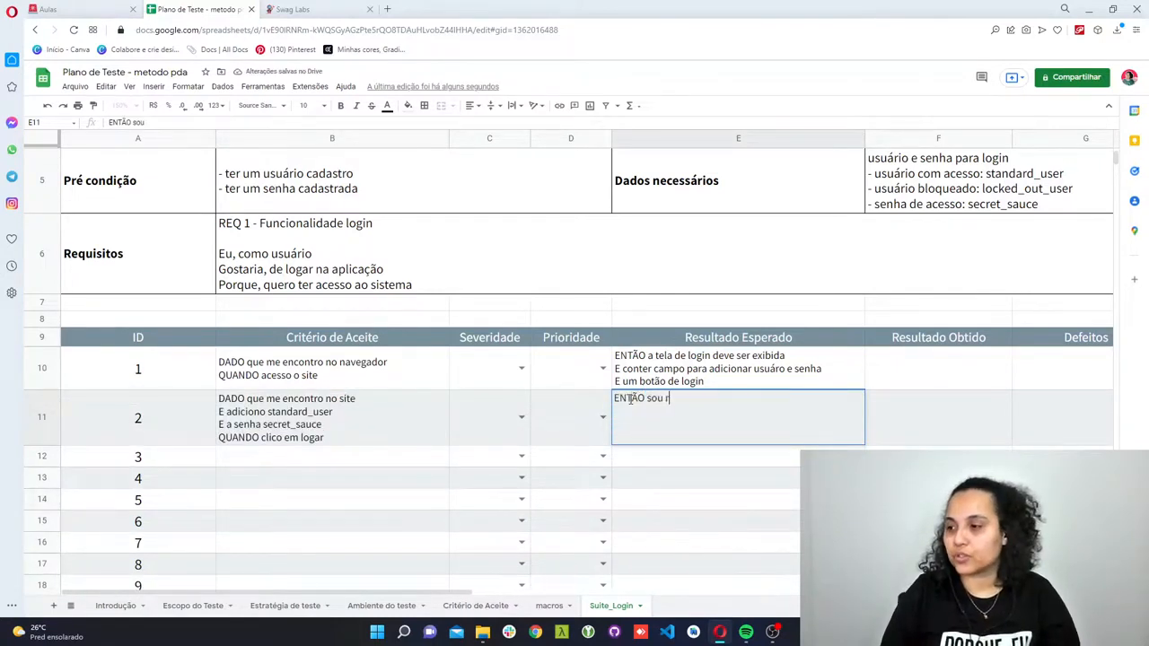
text(edirecionando)
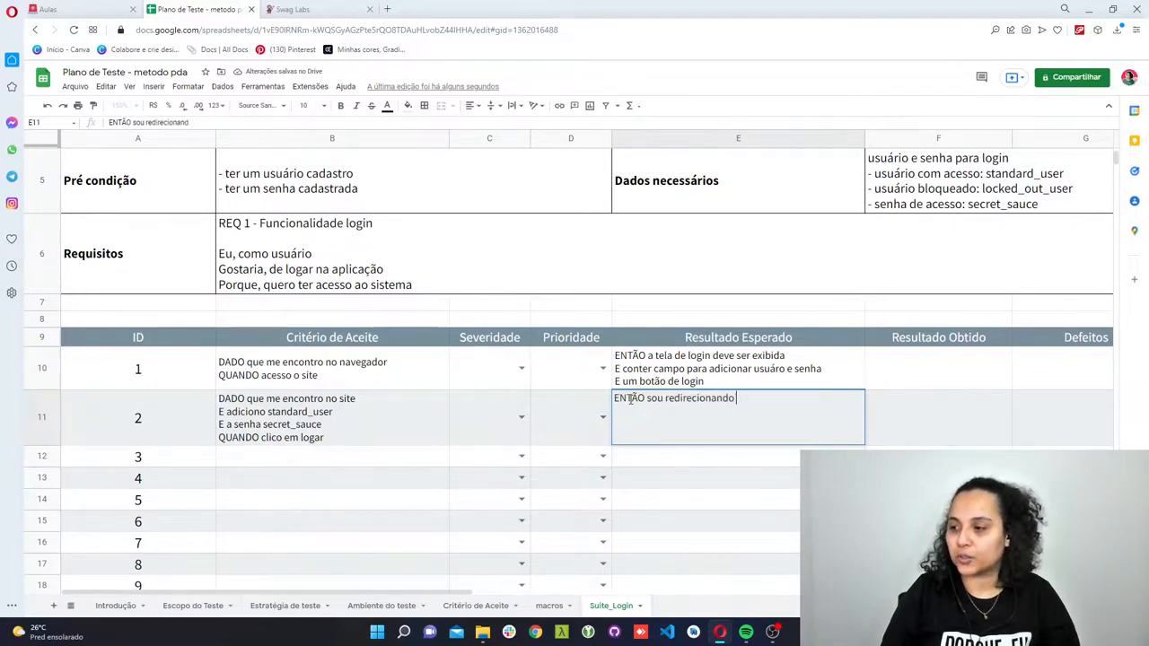
text( para o Home)
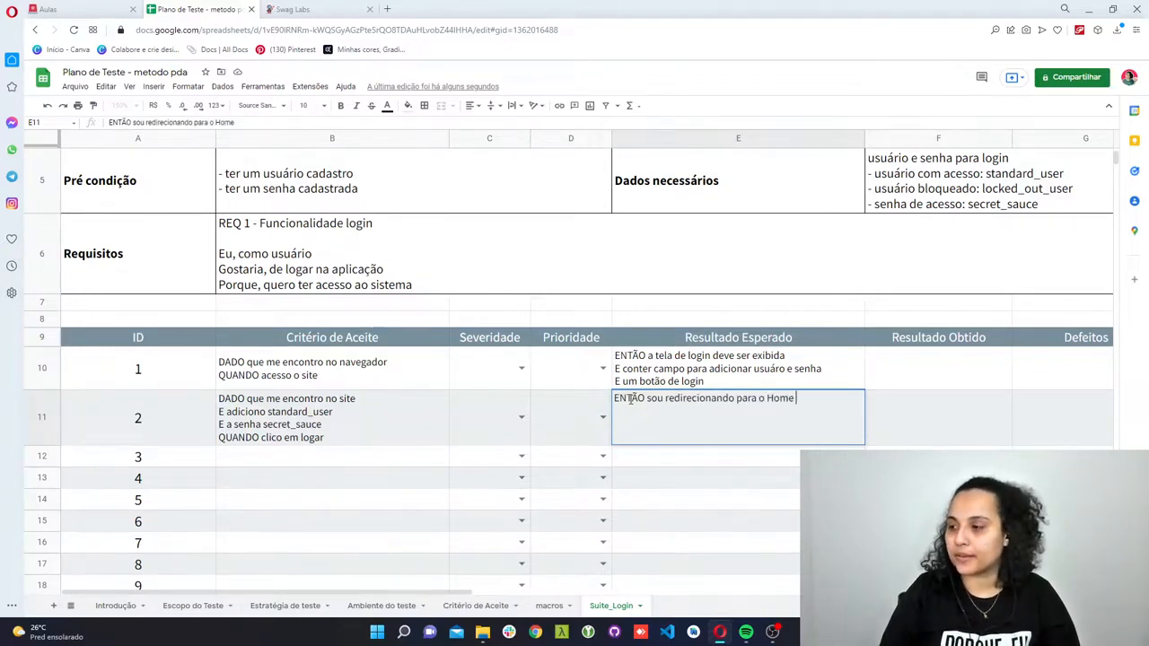
text( da aplicaç)
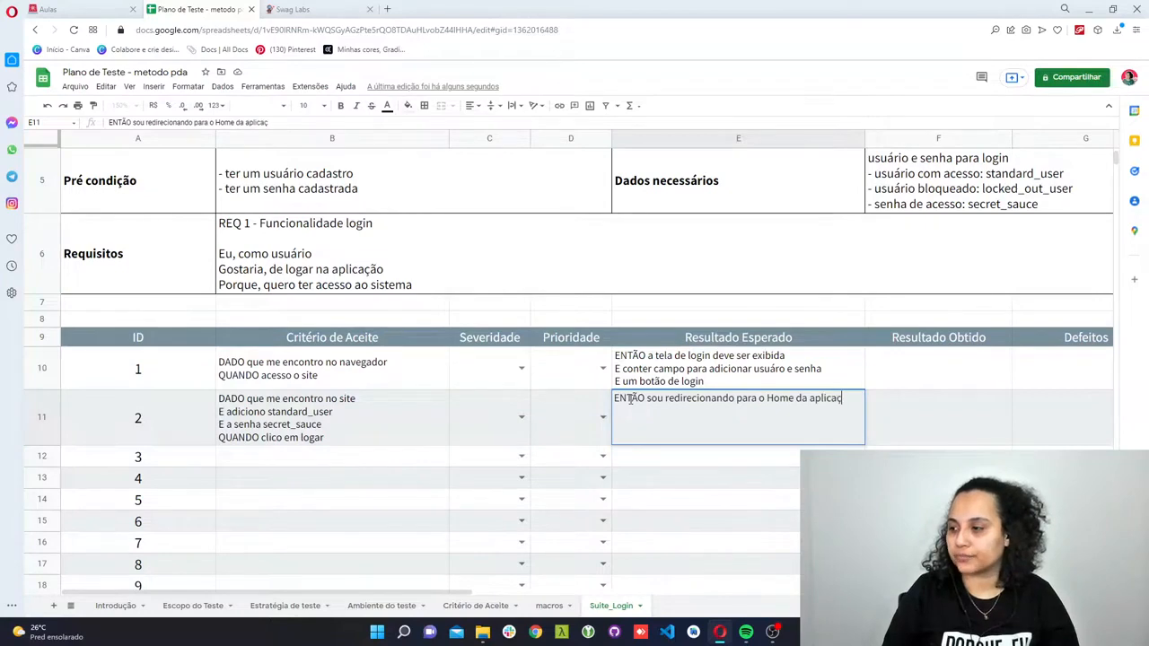
text(ão)
key(Return)
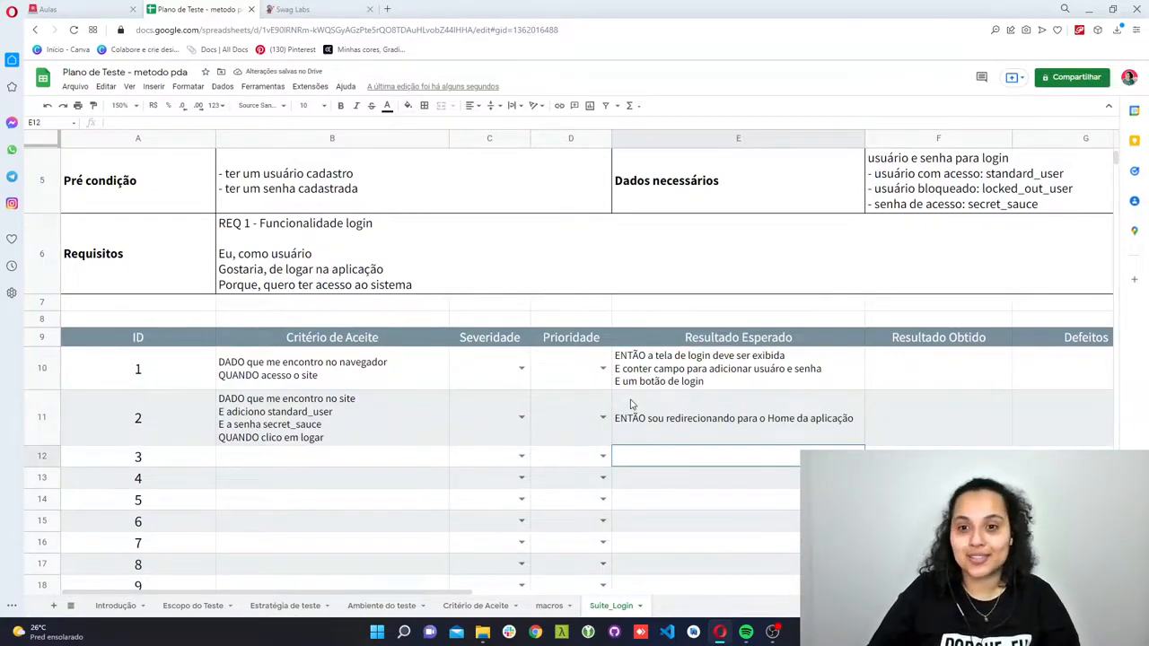
- Copy the full Critério de Aceite text of ID 2 into the Critério de Aceite for ID 3
scroll(630, 405, down, 1)
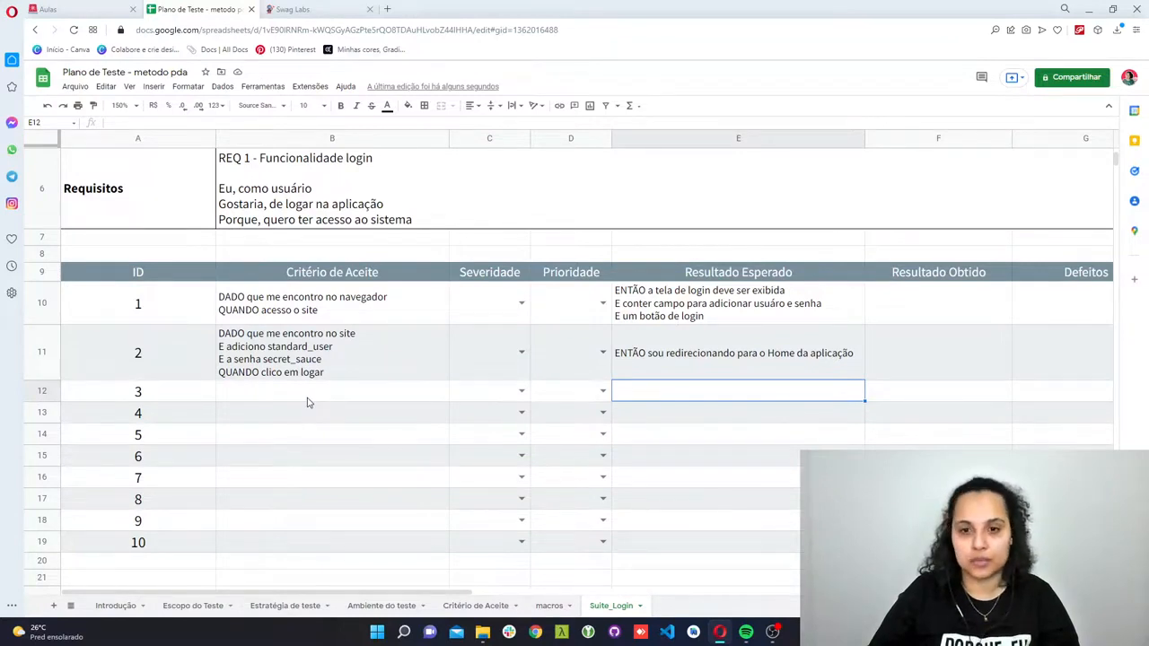
click(361, 368)
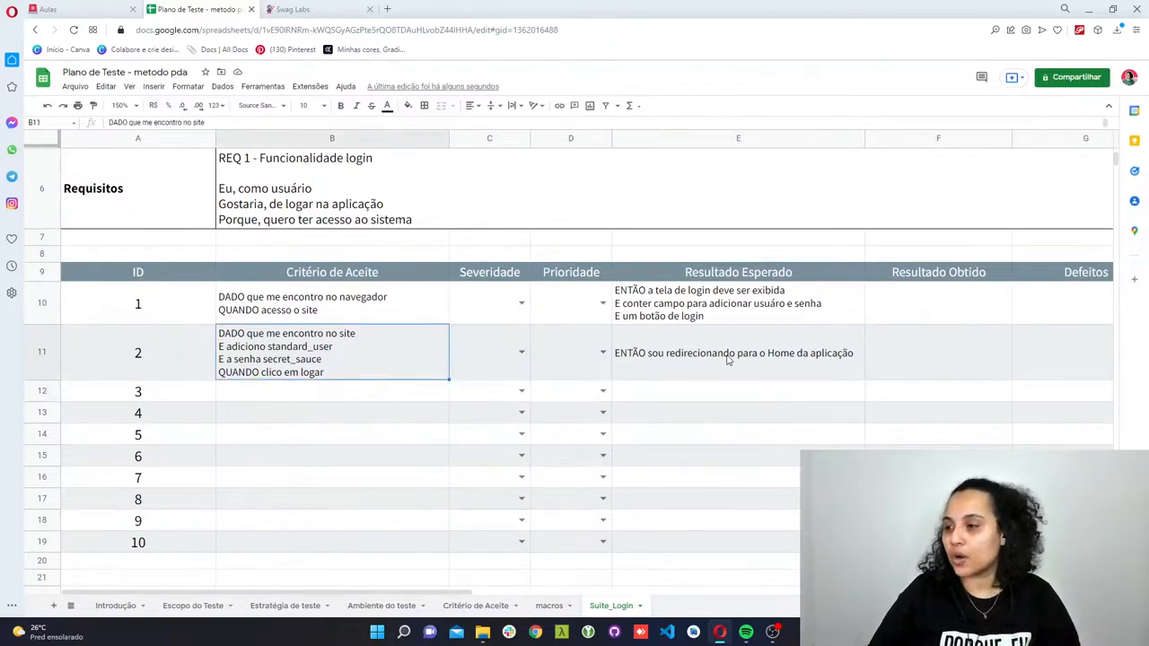
triple_click(389, 365)
key(ctrl+a)
key(ctrl+c)
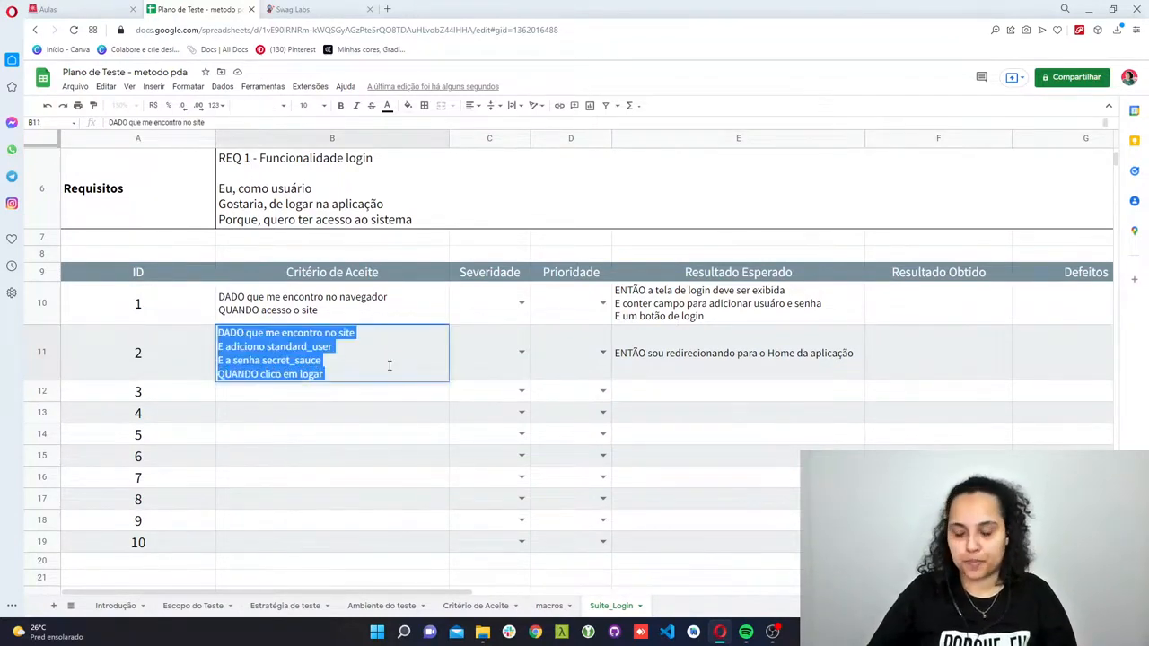
click(328, 400)
key(ctrl+v)
key(Return)
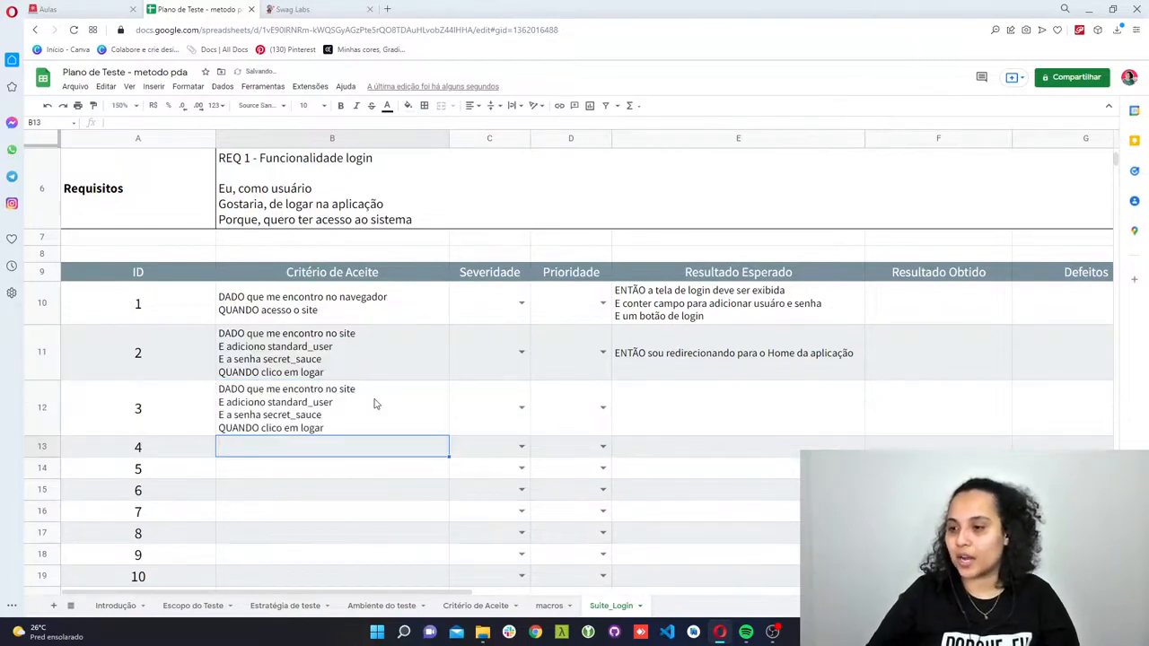
- Replace standard_user in ID 3's Critério de Aceite with locked_out_user, copied from the Dados necessários cell
scroll(957, 355, up, 3)
double_click(998, 269)
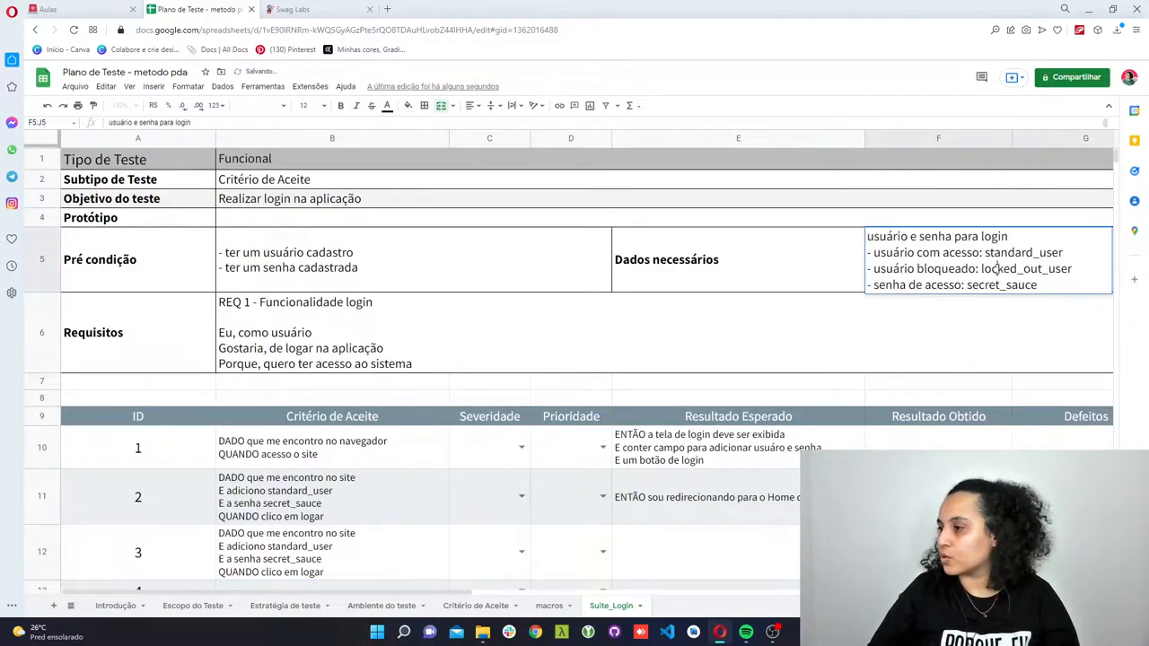
drag(981, 269, 1112, 266)
key(ctrl+c)
scroll(539, 415, down, 3)
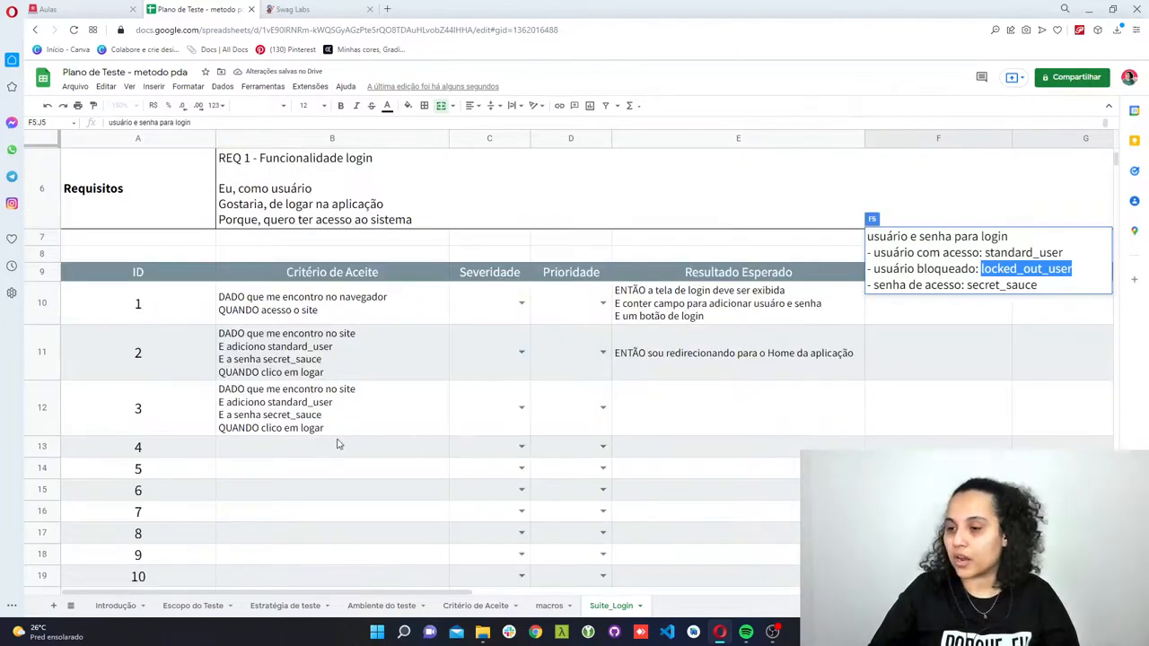
click(311, 411)
triple_click(301, 403)
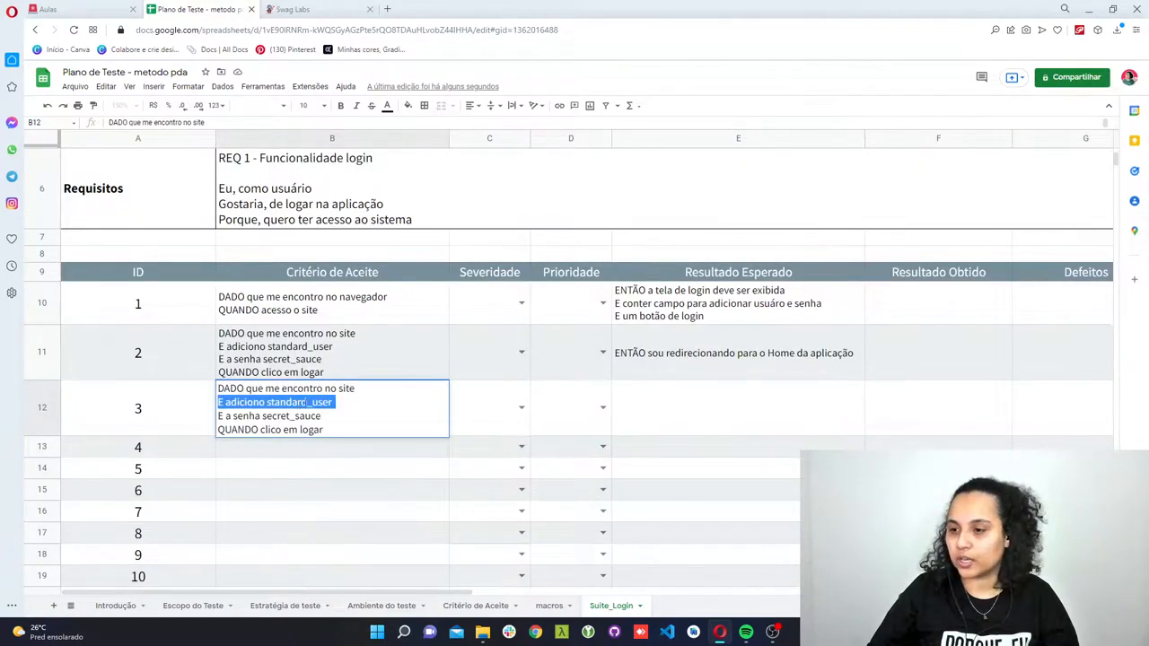
double_click(303, 402)
key(ctrl+v)
key(Return)
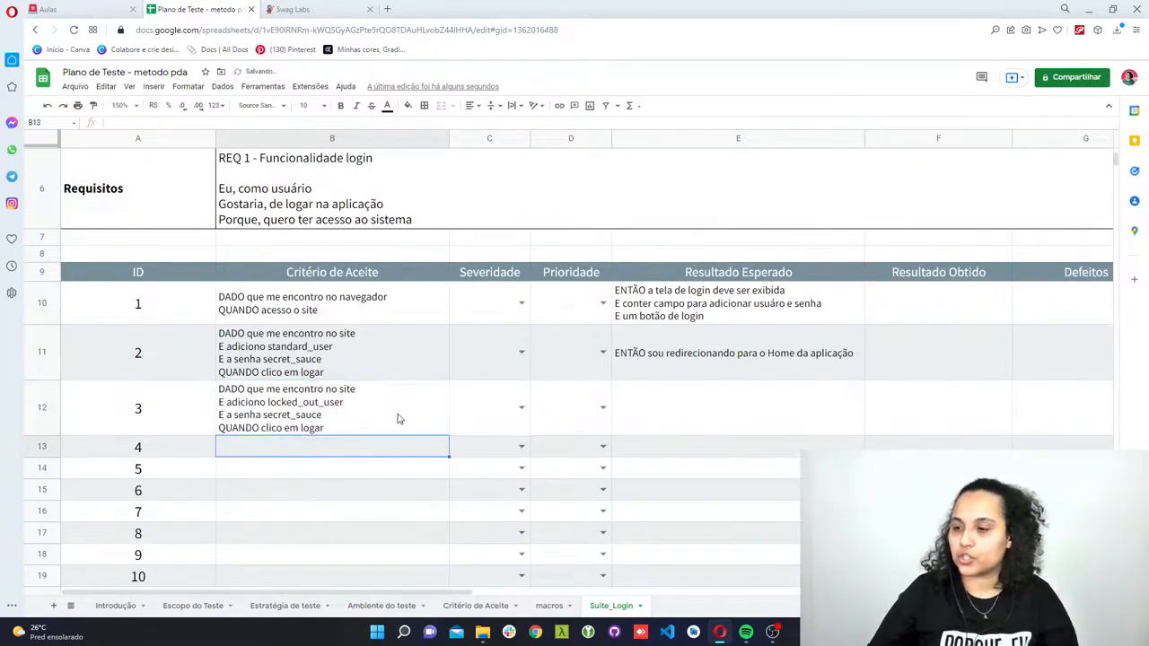
- Enter "ENTÃO não deve ser redirecionado a home" as the first line of the Resultado Esperado for ID 3
click(695, 414)
text(ENTÃ)
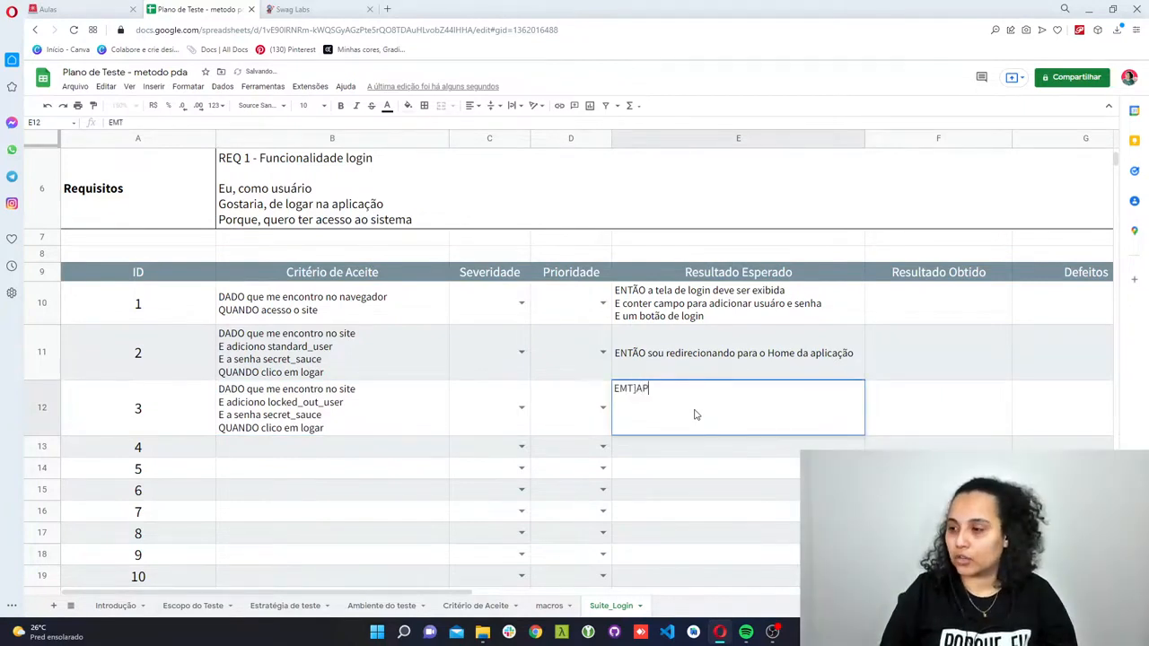
key(BackSpace)
key(BackSpace)
key(BackSpace)
text(NT~]A)
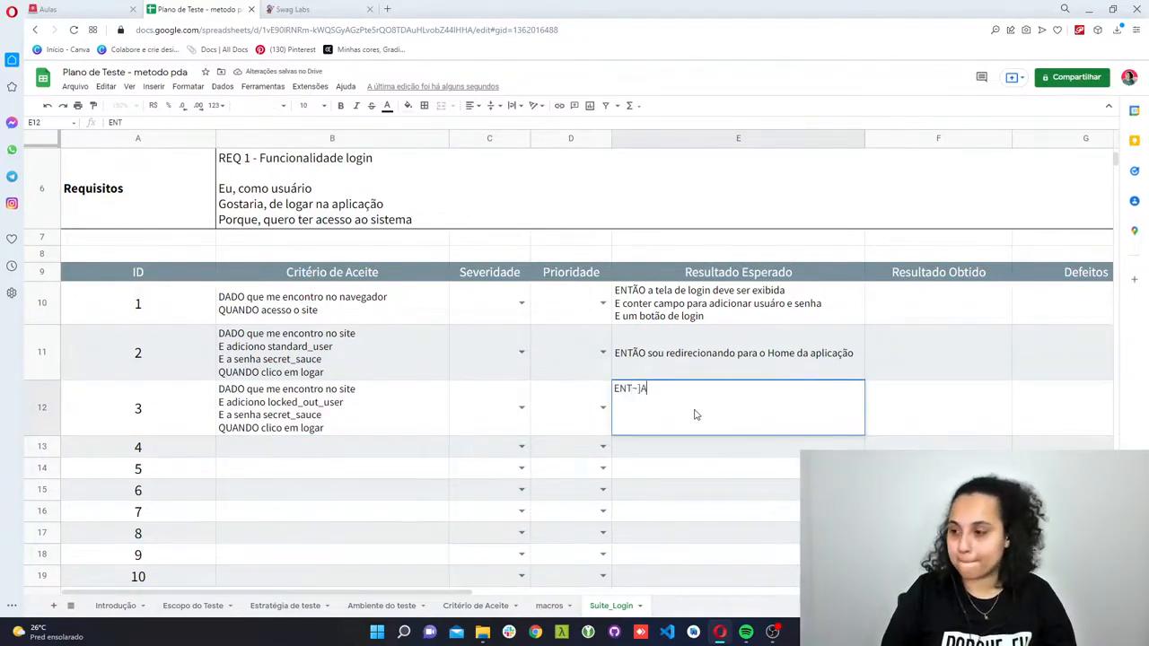
key(BackSpace)
key(BackSpace)
text(ÃO)
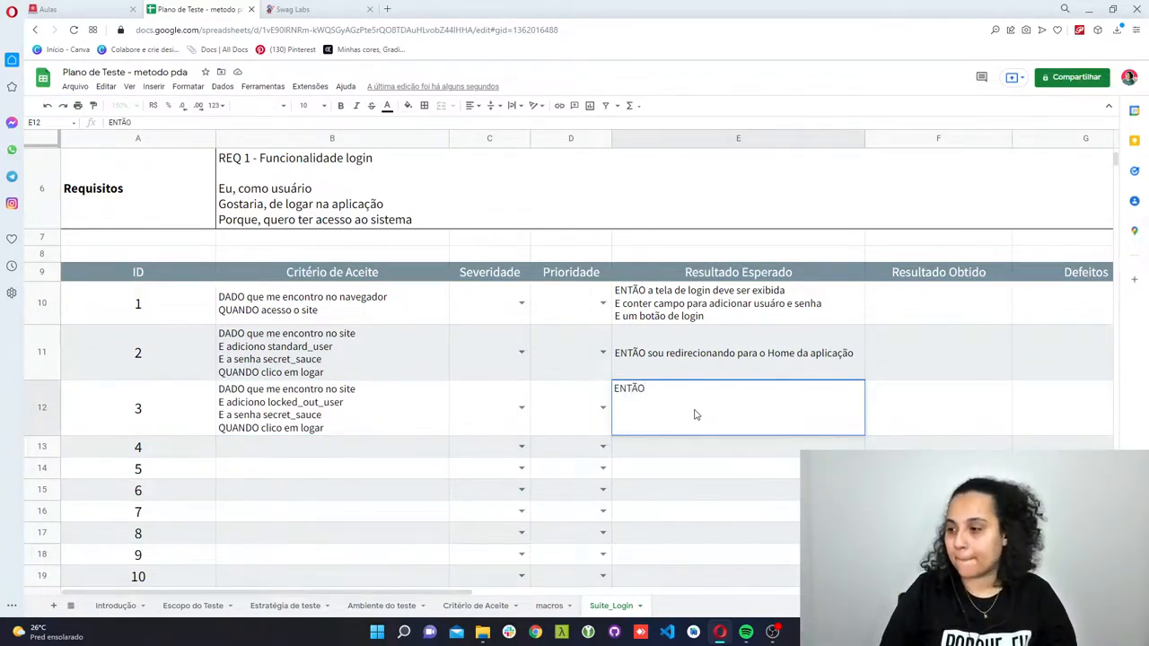
text( não deve s)
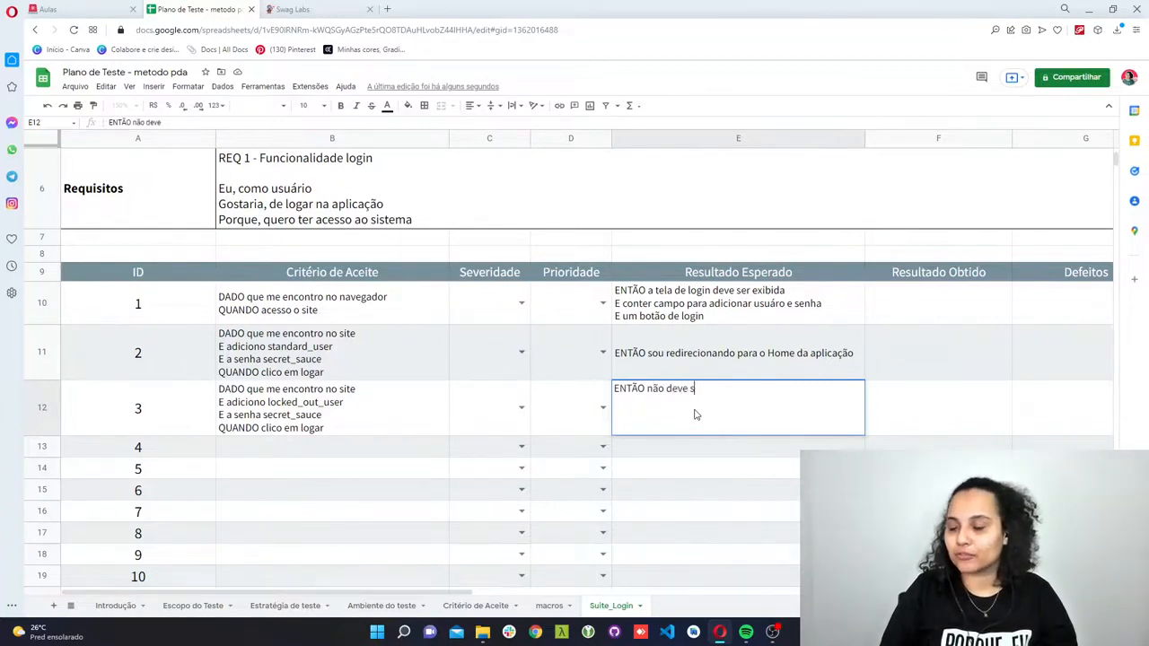
text(er redio)
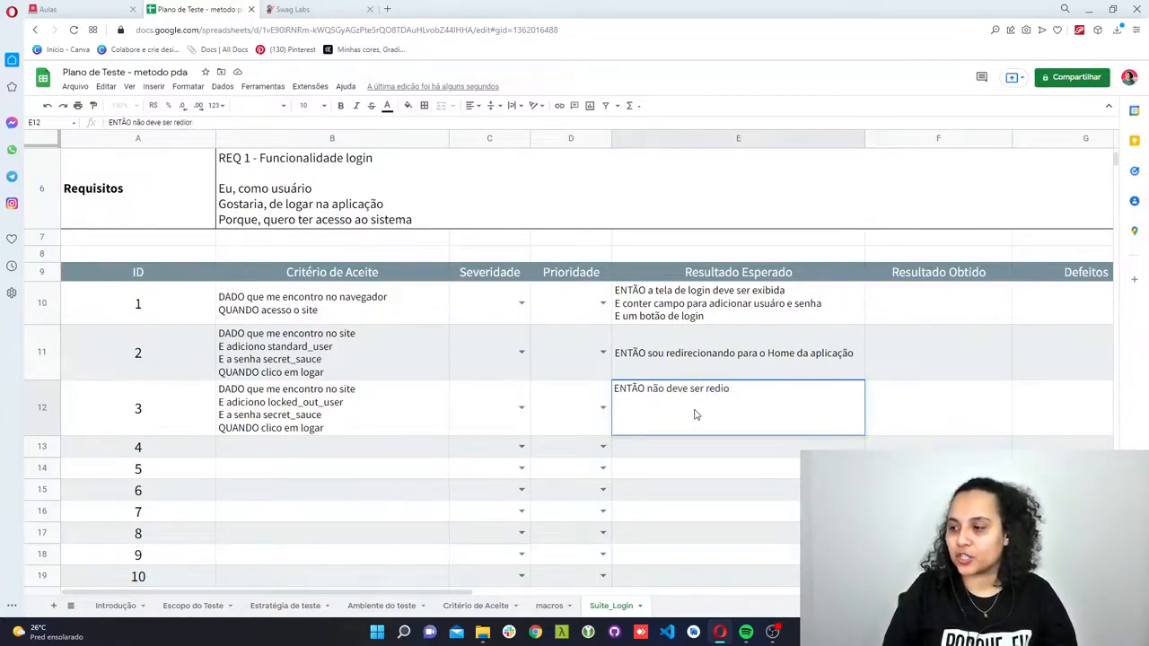
key(BackSpace)
text(reciona)
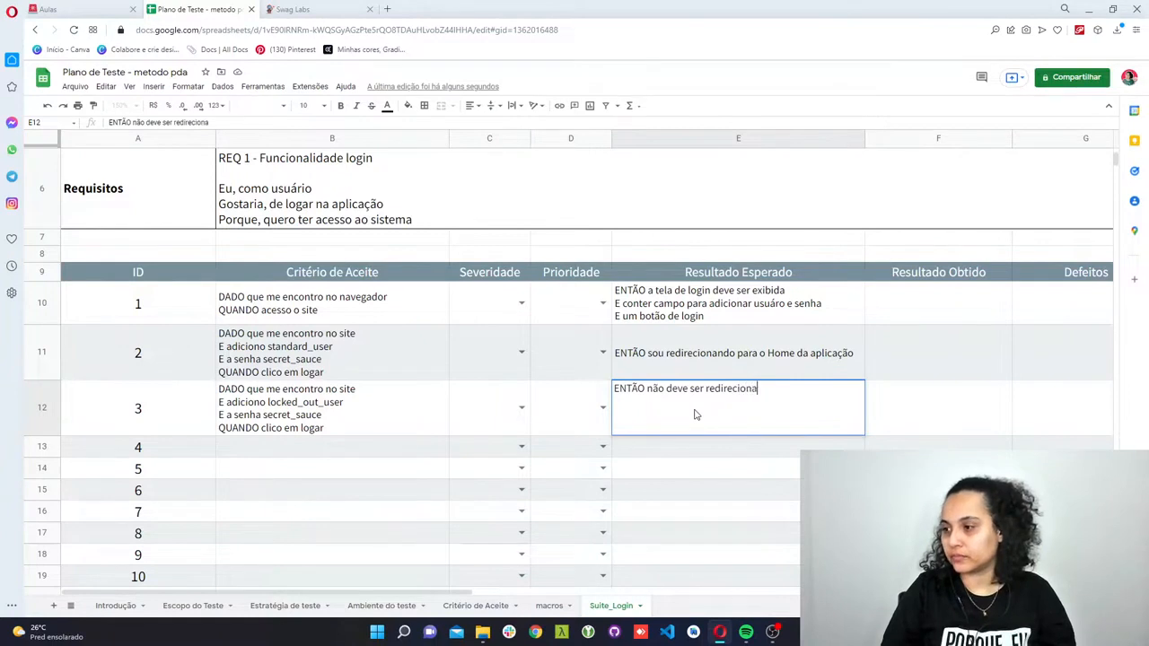
text(do a home)
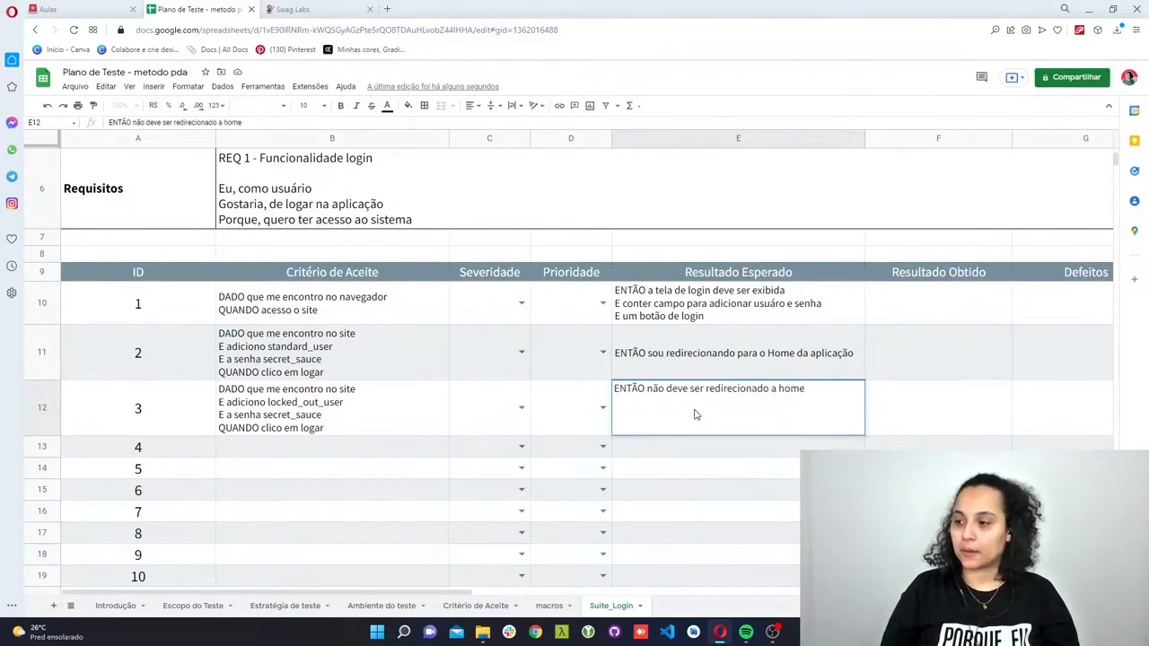
- Add the second line "E a mensagem de usuário bloquedo deve ser exibida" to ID 3's Resultado Esperado
key(alt+Return)
text(E a me)
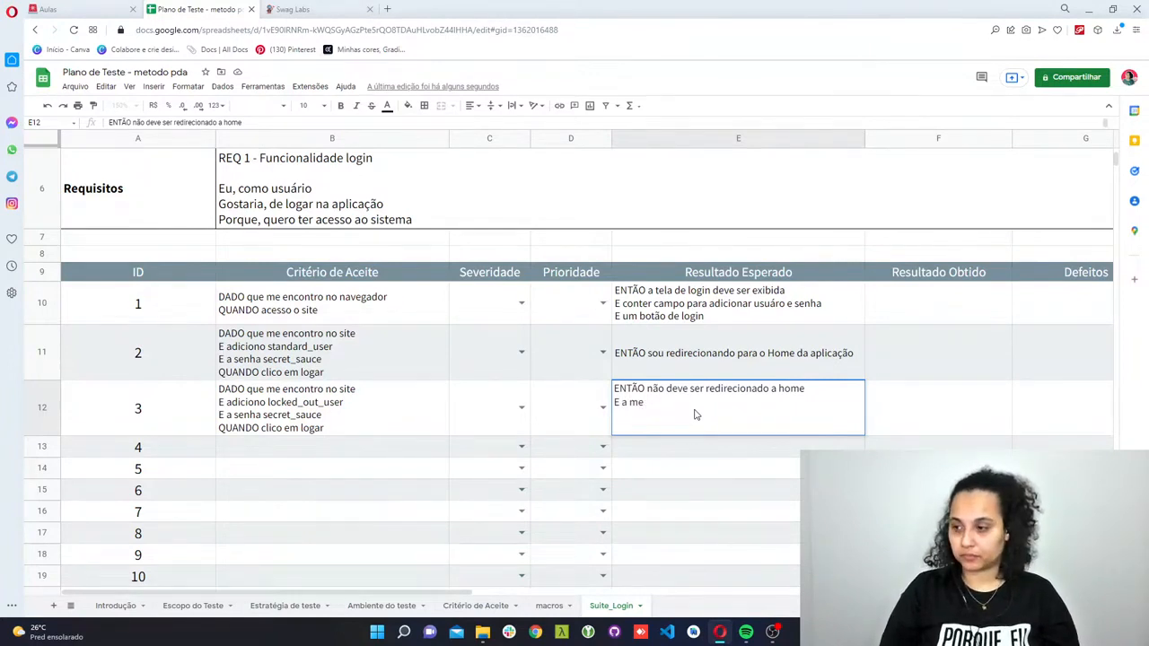
text(smansagem de usuário bloqued)
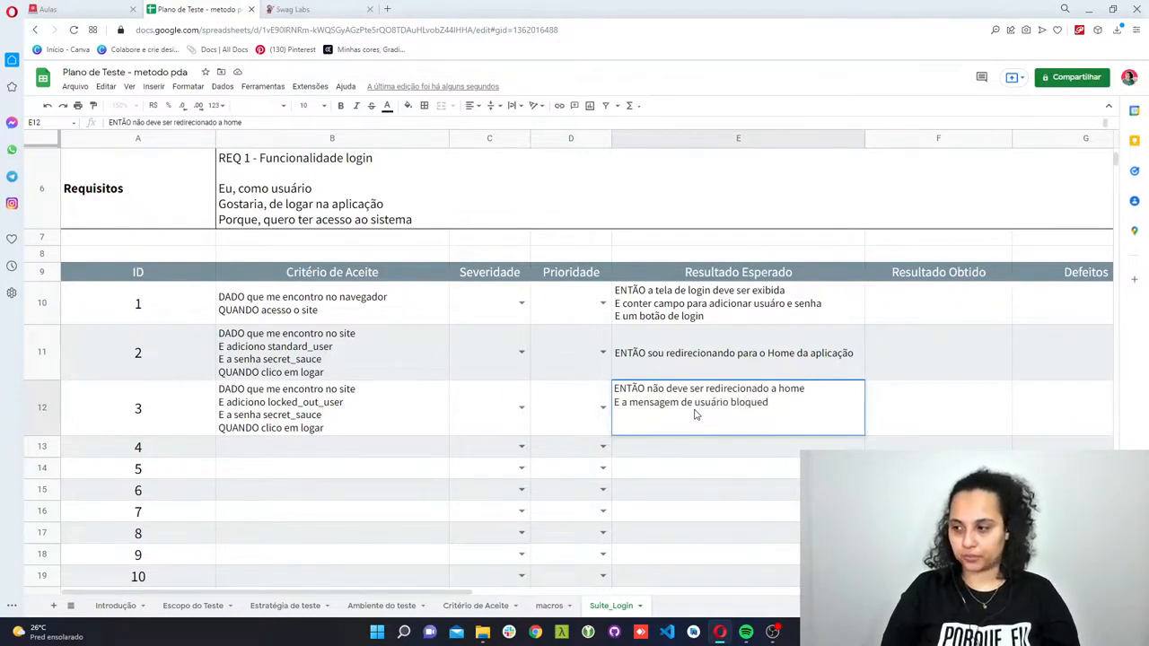
text(odeve ser)
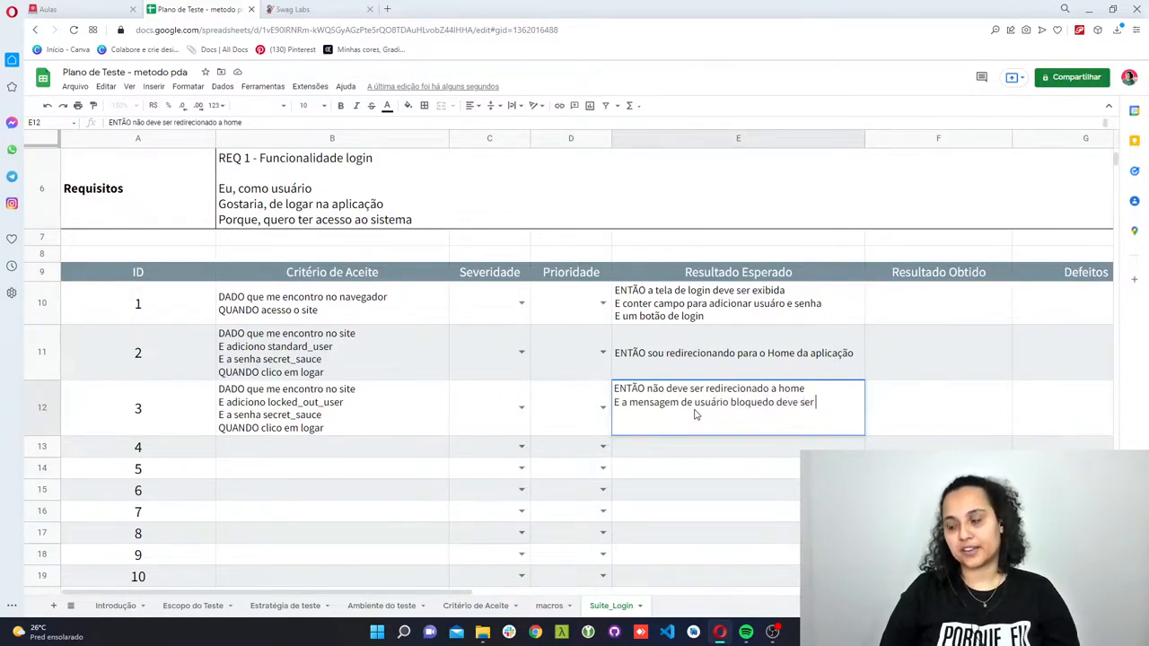
text( exibida)
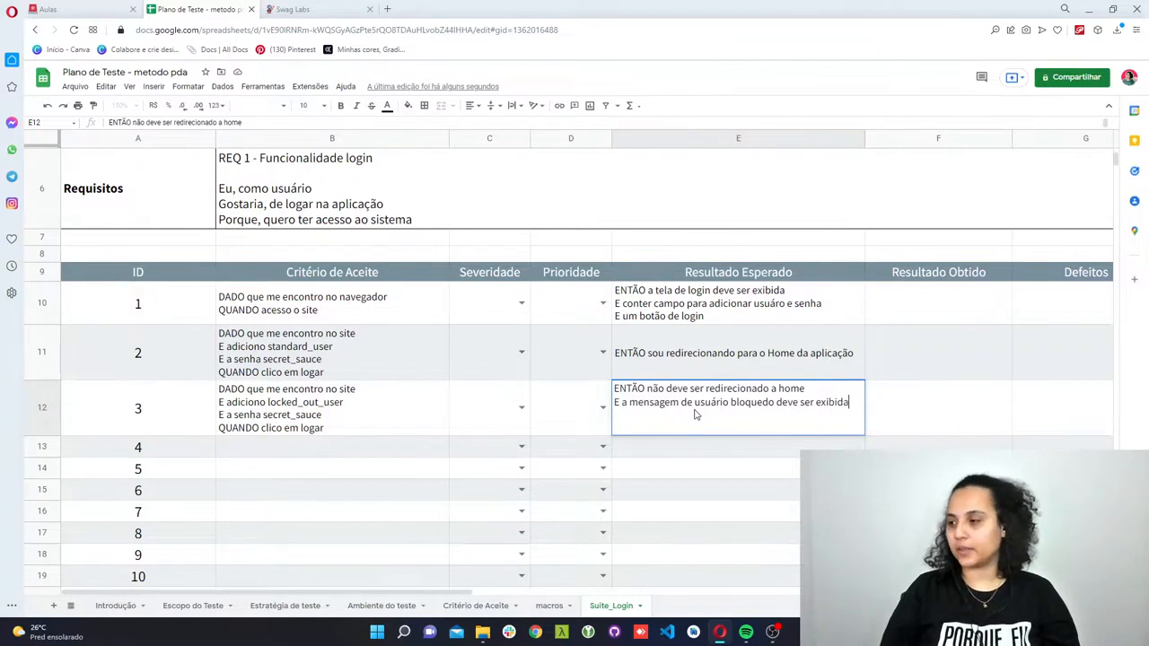
key(Return)
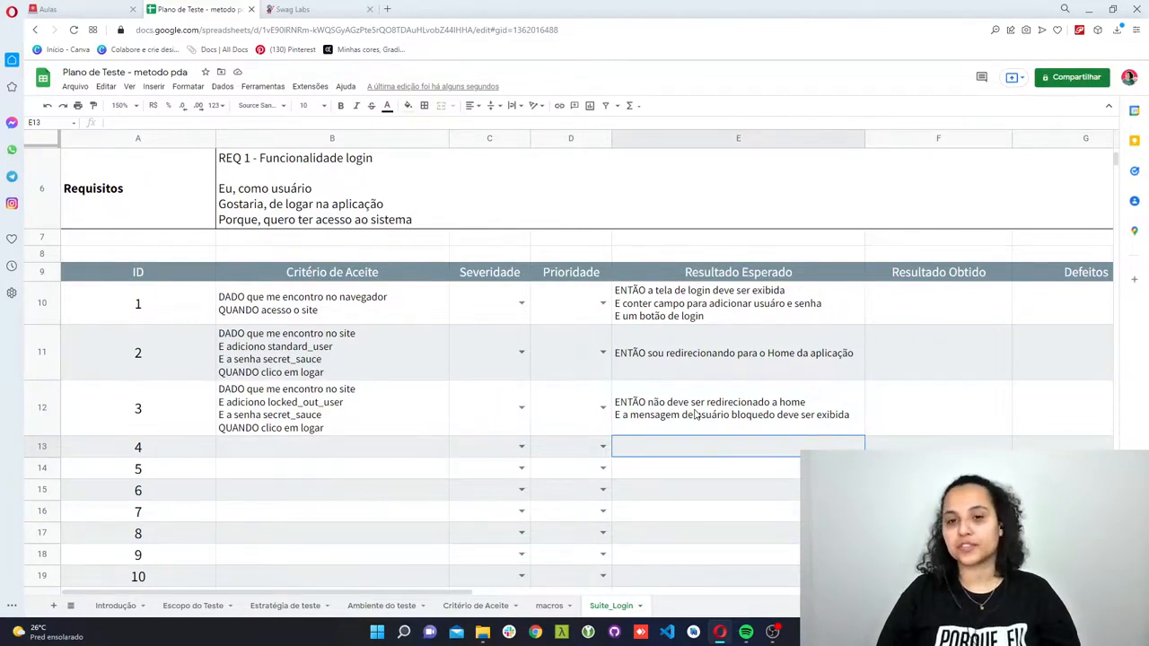
click(435, 515)
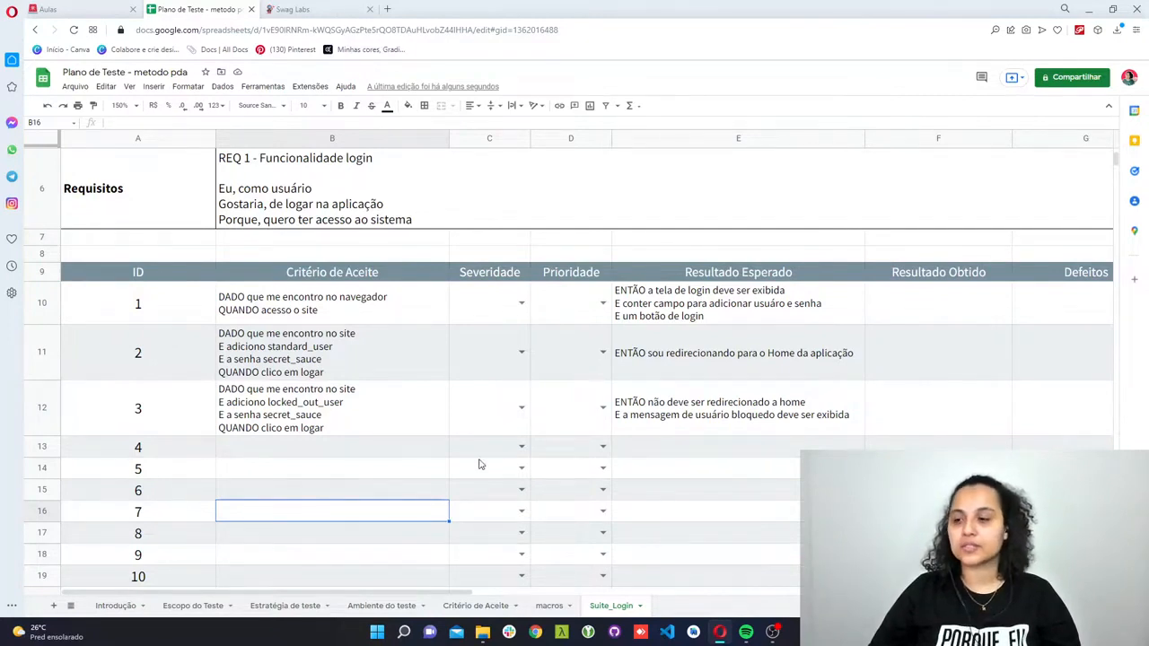
click(698, 472)
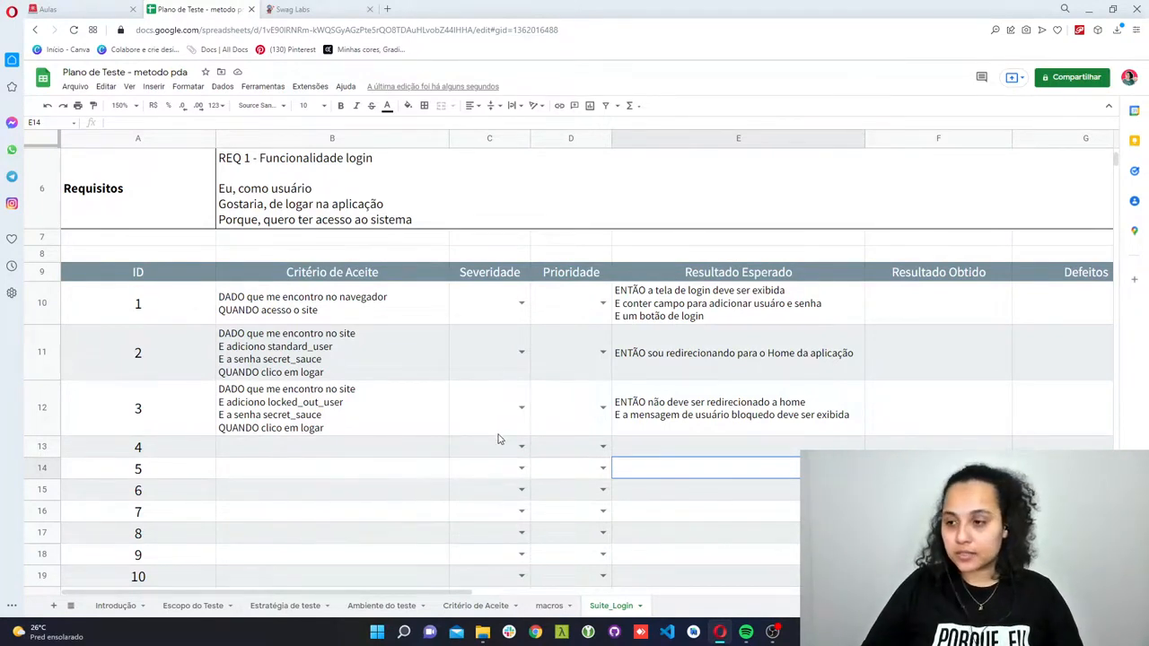
scroll(499, 439, up, 3)
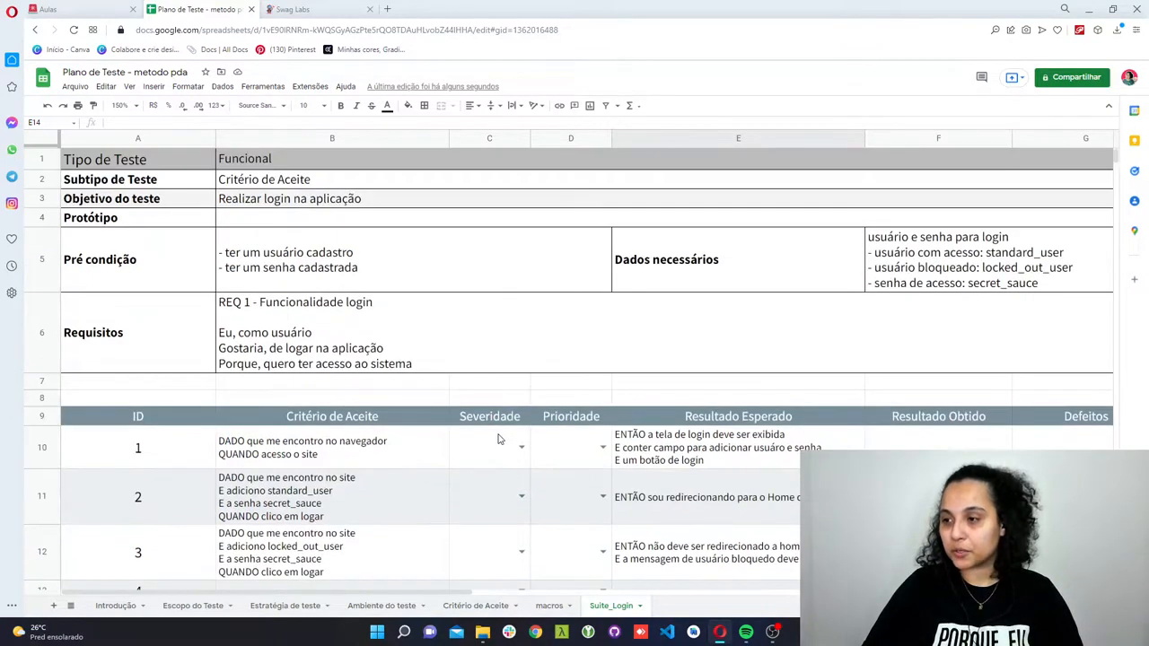
scroll(499, 438, down, 3)
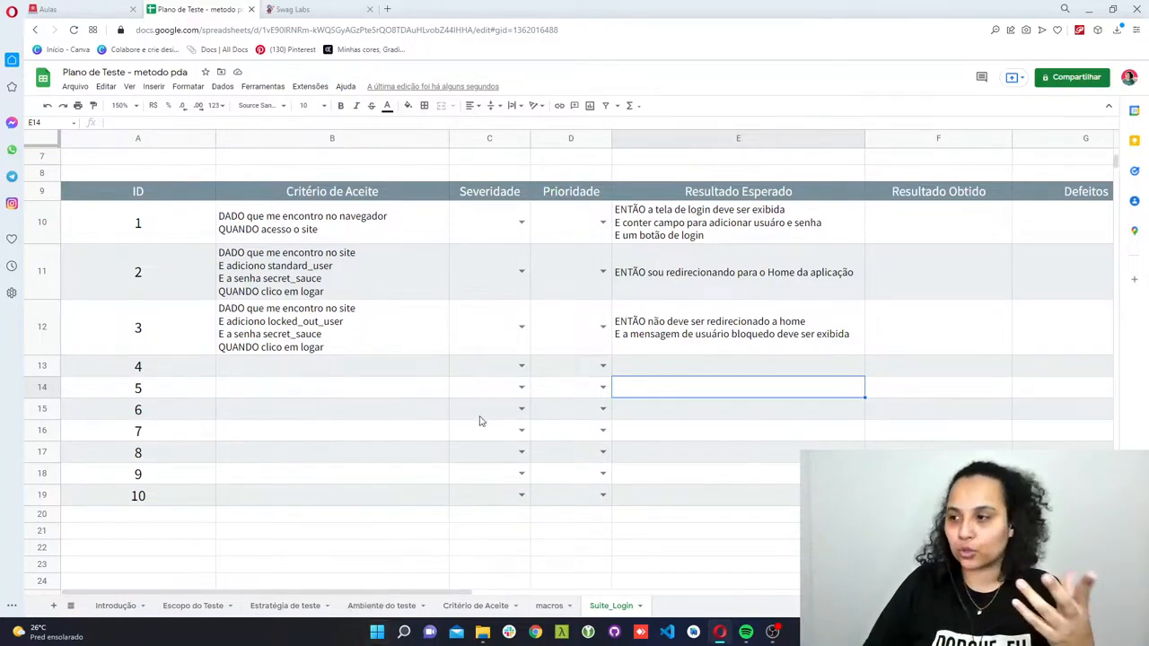
- Set the Severidade of ID 1 to Critico and its Prioridade to Alto
click(521, 223)
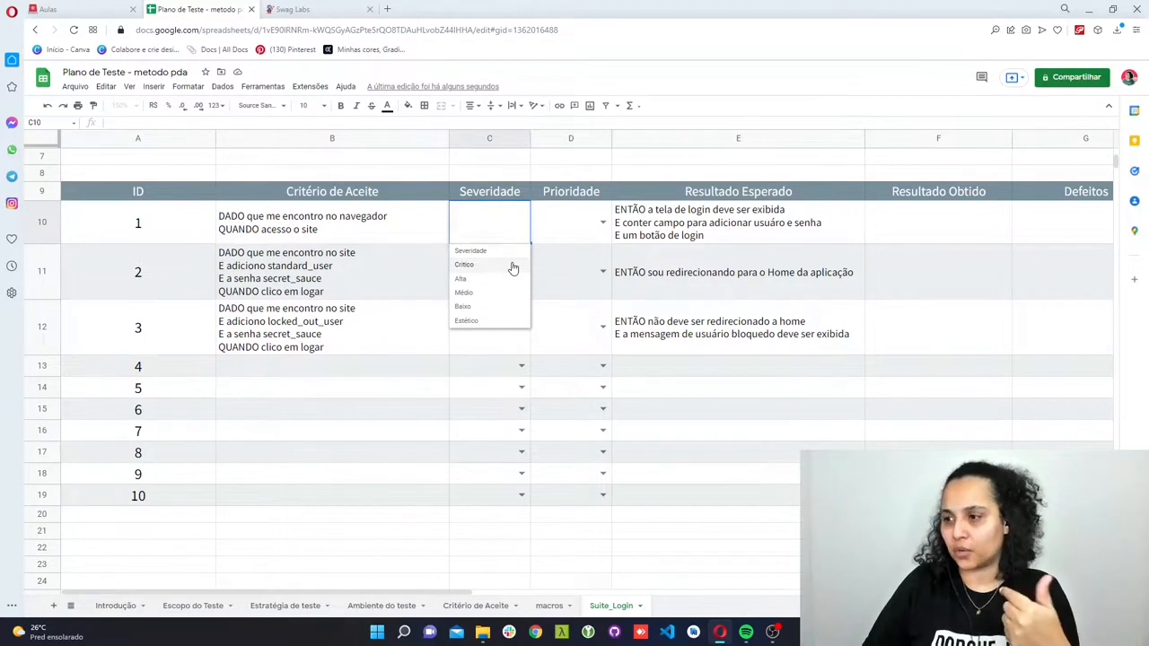
click(464, 265)
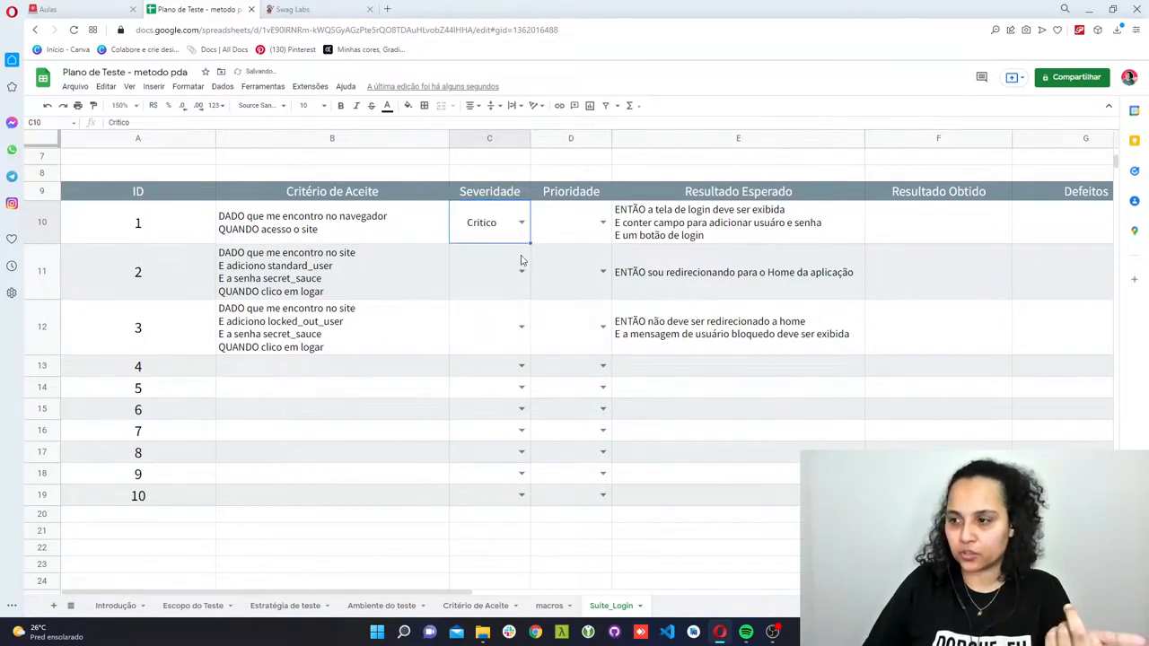
click(601, 224)
click(584, 266)
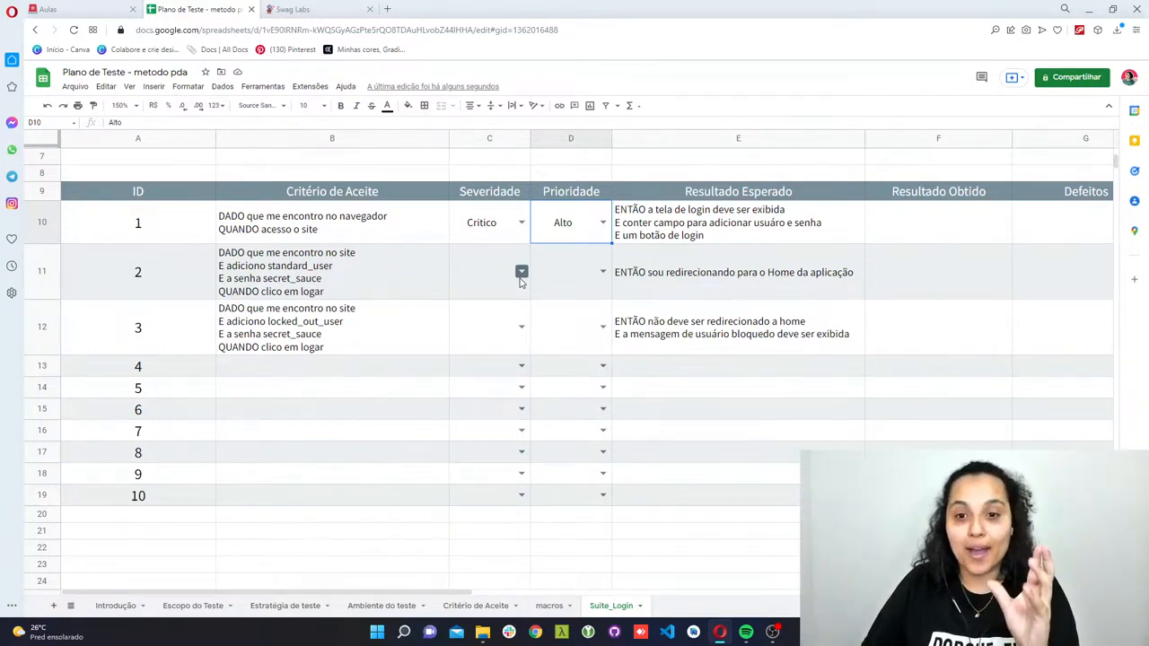
- Set the Severidade of ID 2 to Critico and its Prioridade to Alto
click(521, 271)
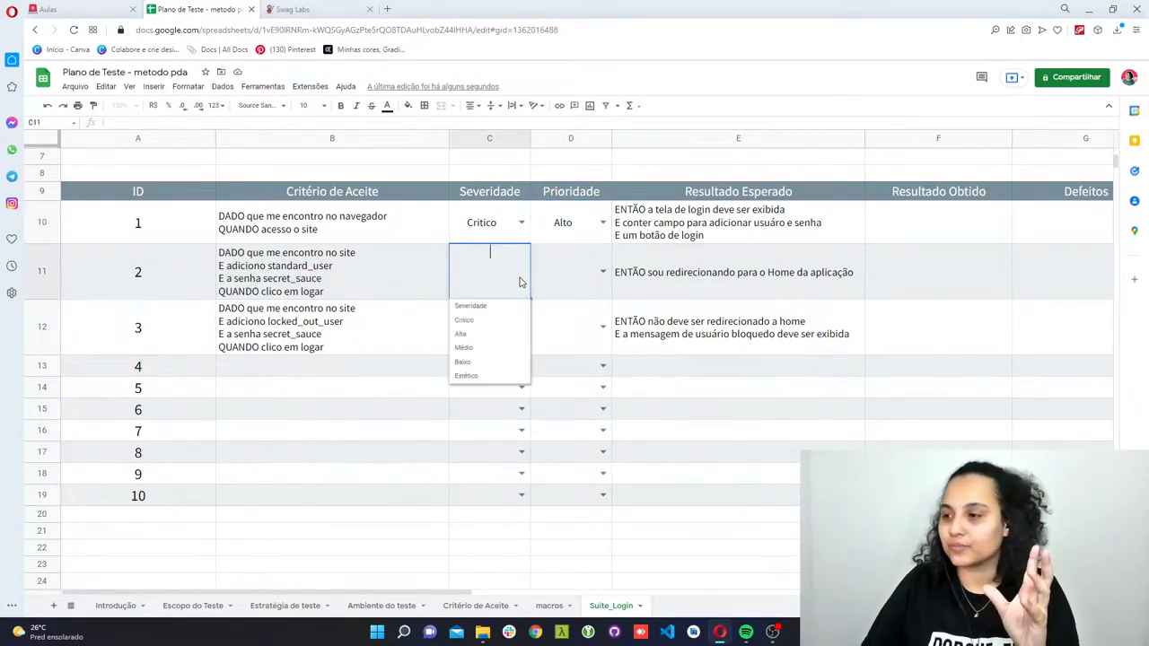
click(503, 323)
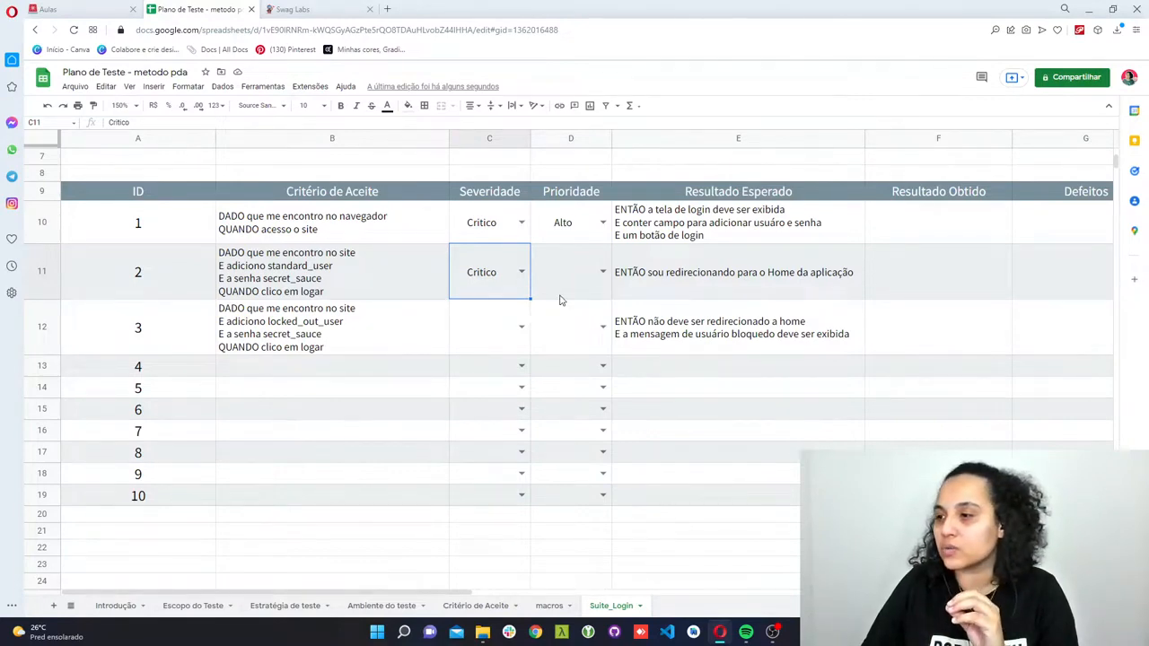
click(602, 272)
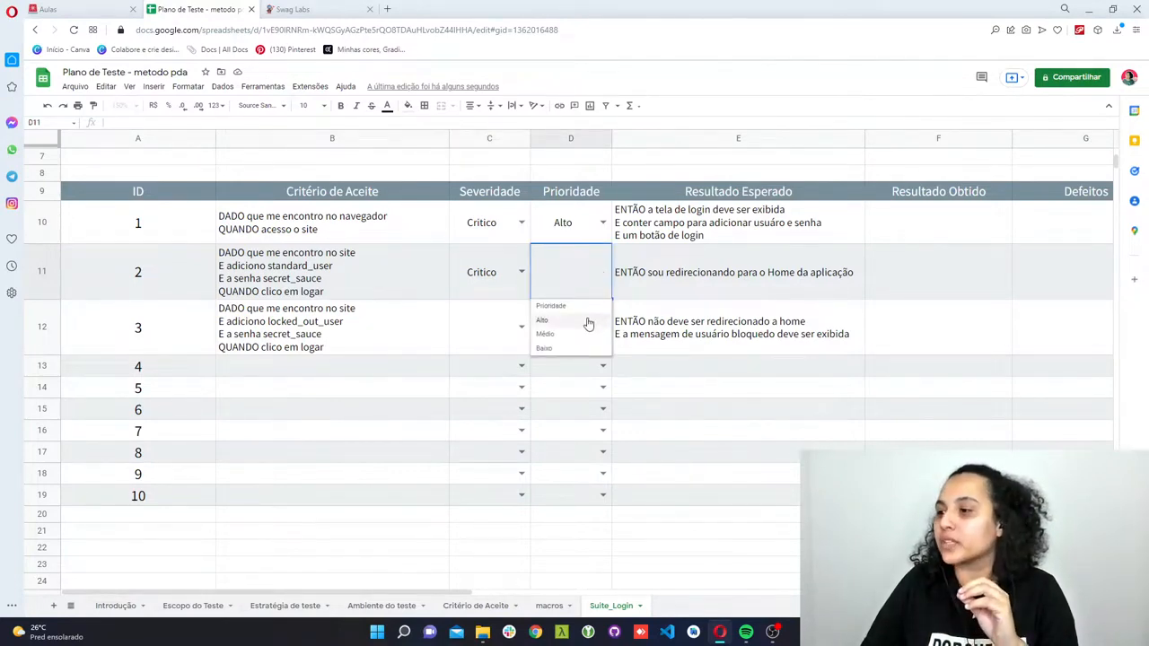
click(585, 320)
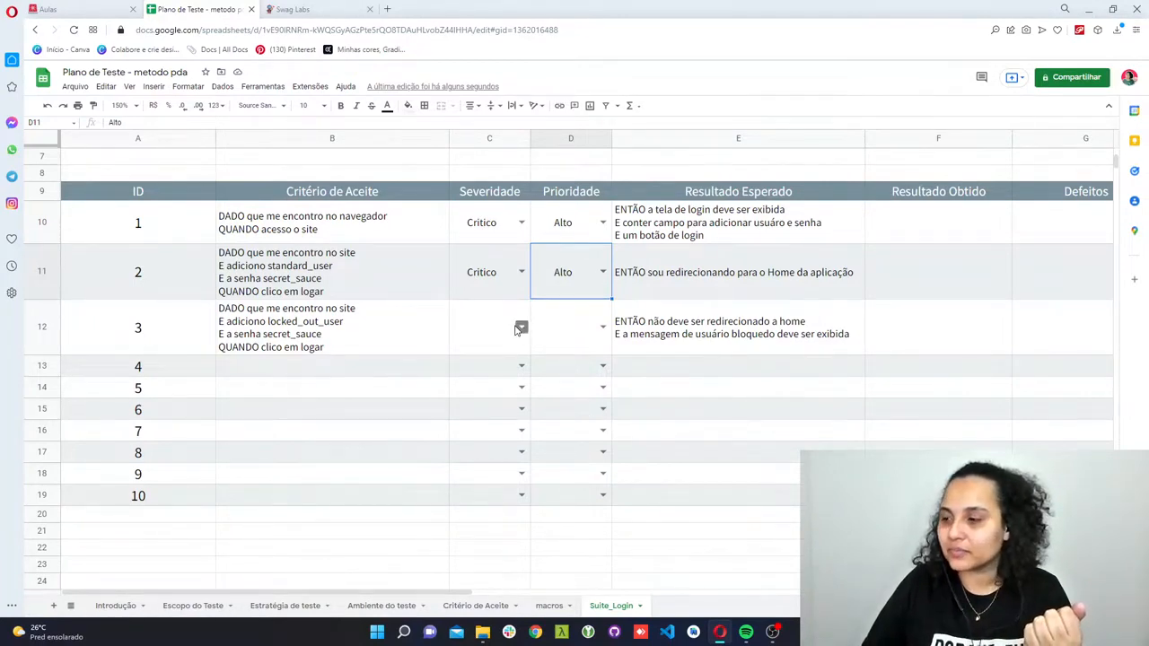
- Set the Severidade of ID 3 to Alta and its Prioridade to Médio
click(519, 328)
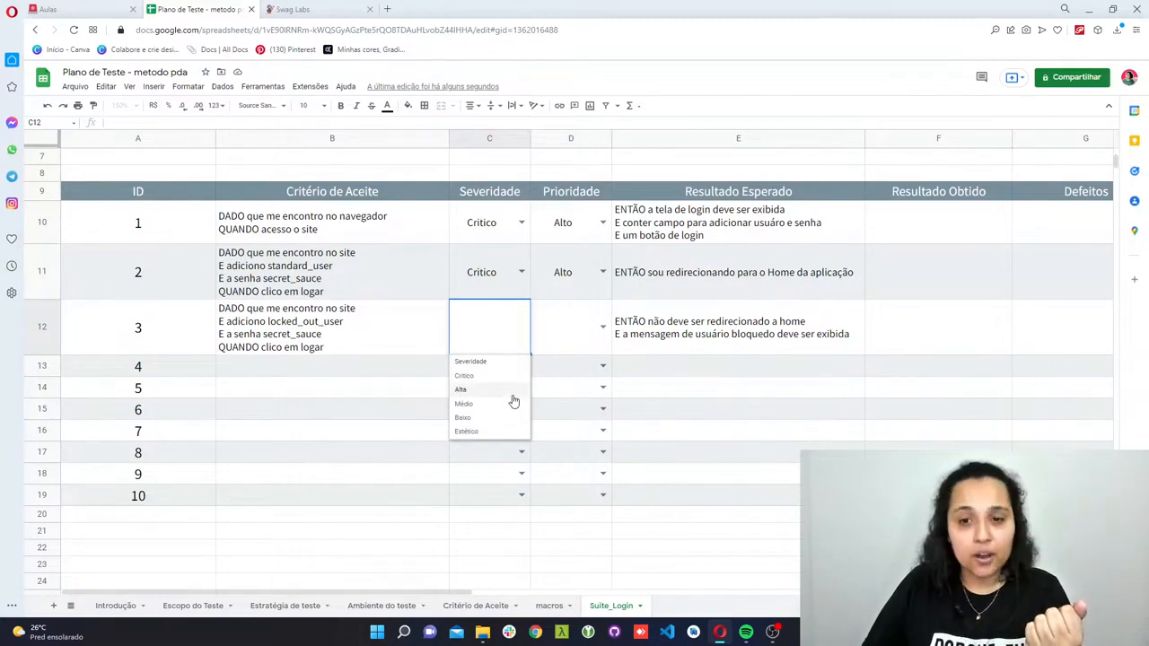
click(512, 395)
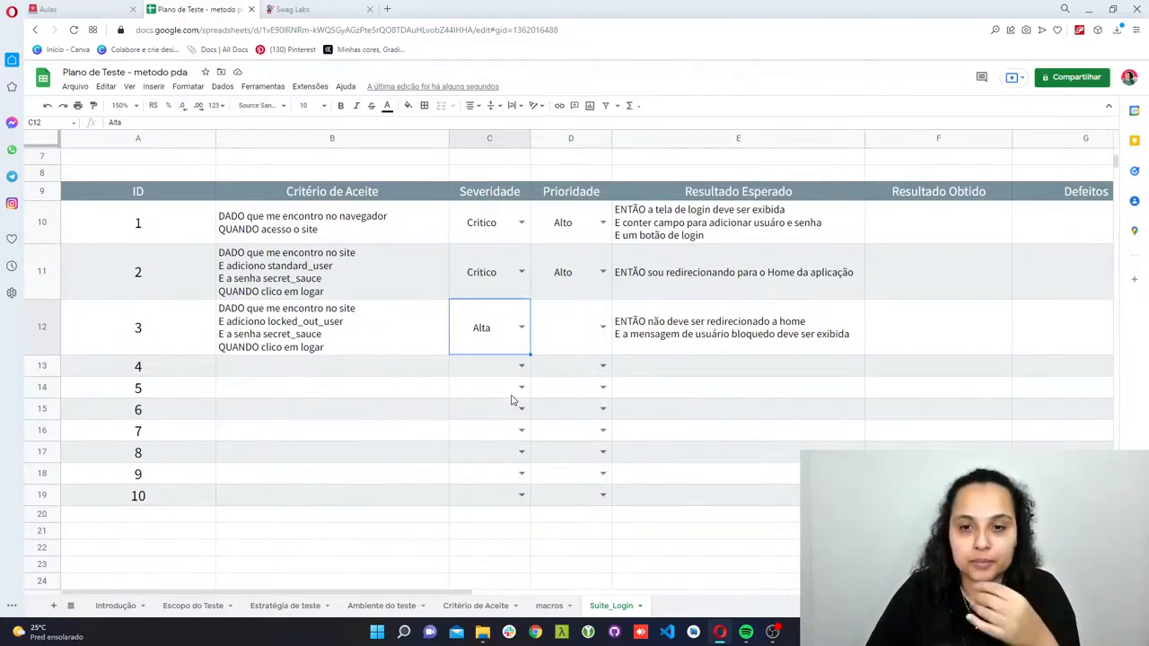
click(507, 395)
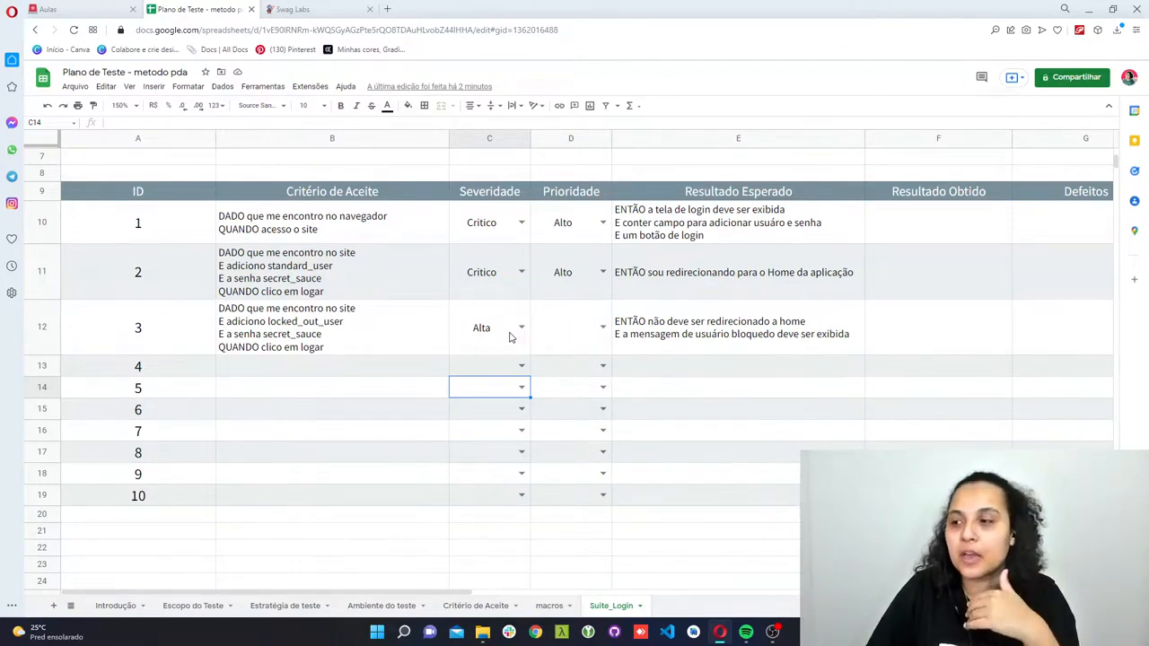
double_click(596, 335)
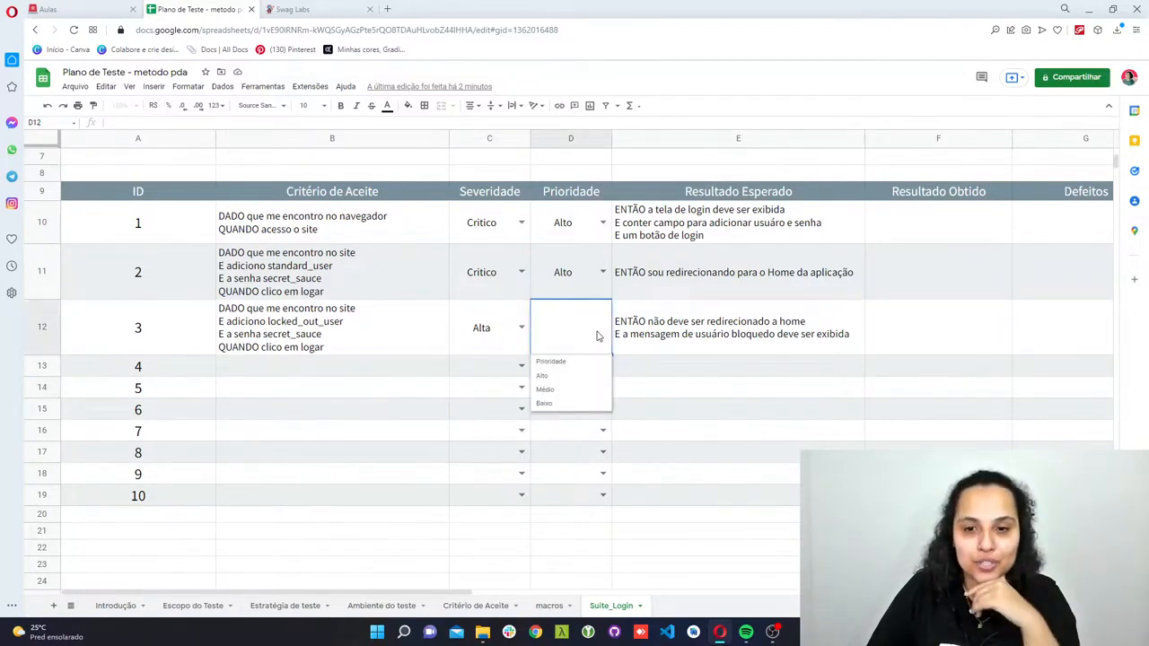
click(595, 397)
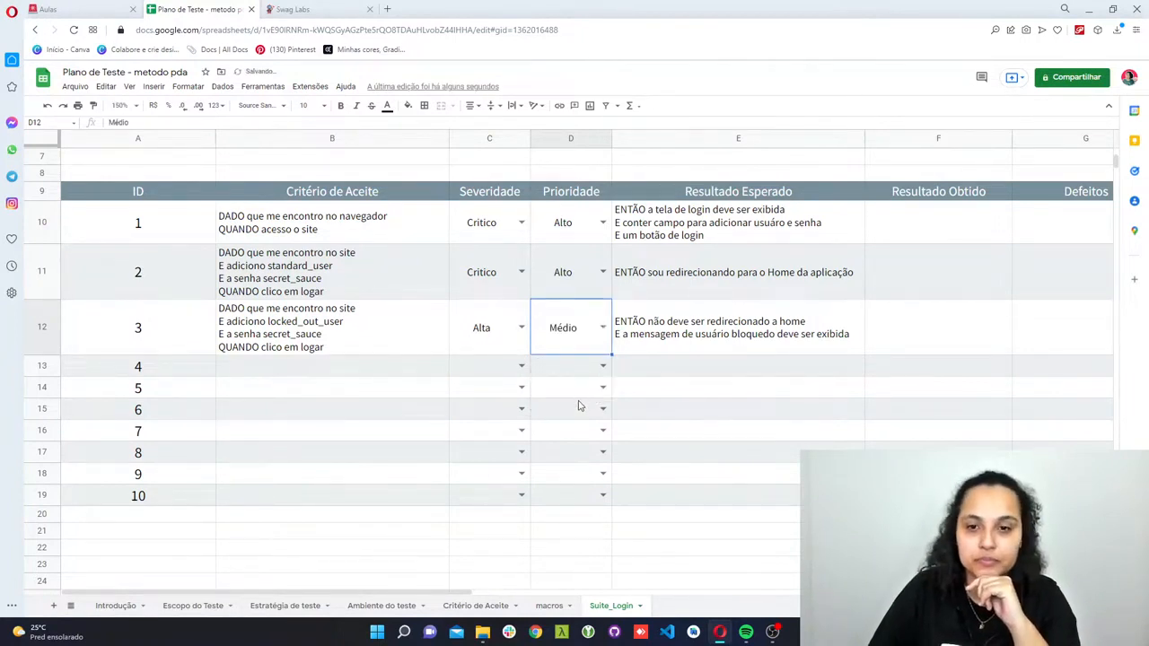
click(579, 405)
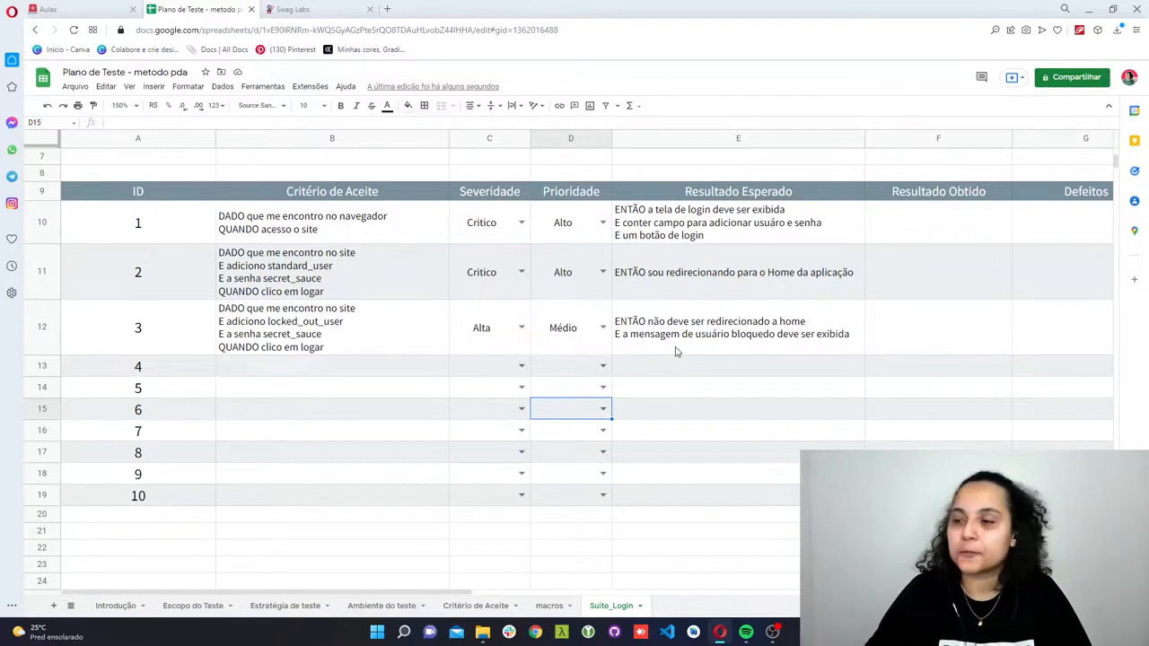
- Duplicate the Suite_Login sheet within the test plan
scroll(676, 352, up, 3)
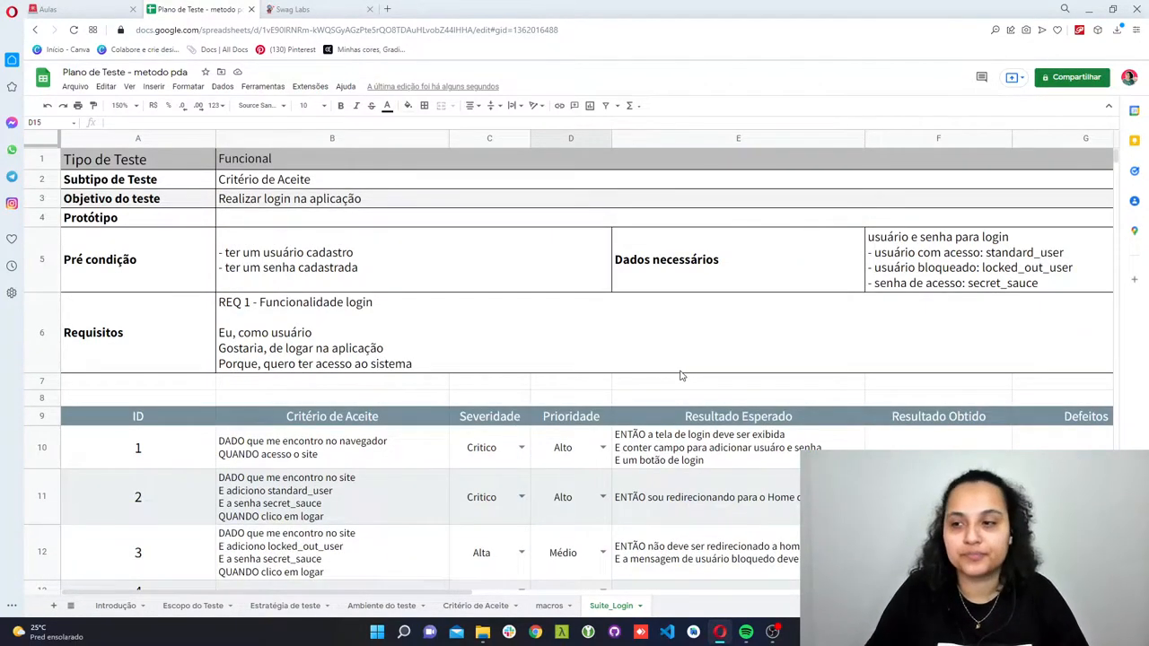
scroll(679, 375, down, 3)
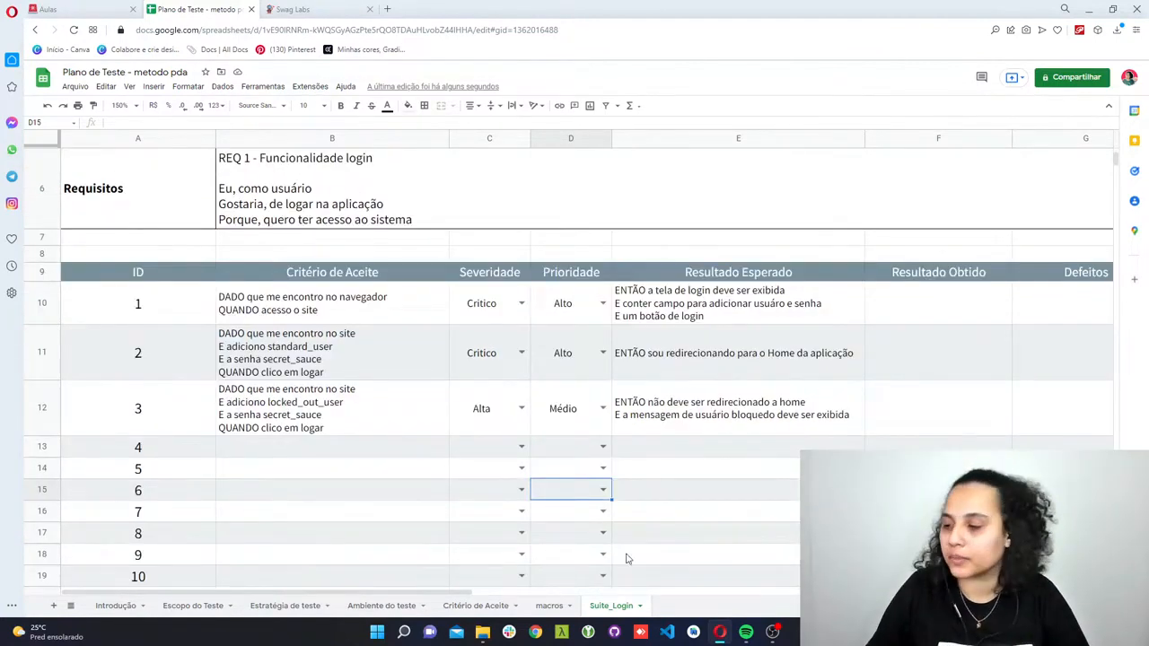
right_click(610, 616)
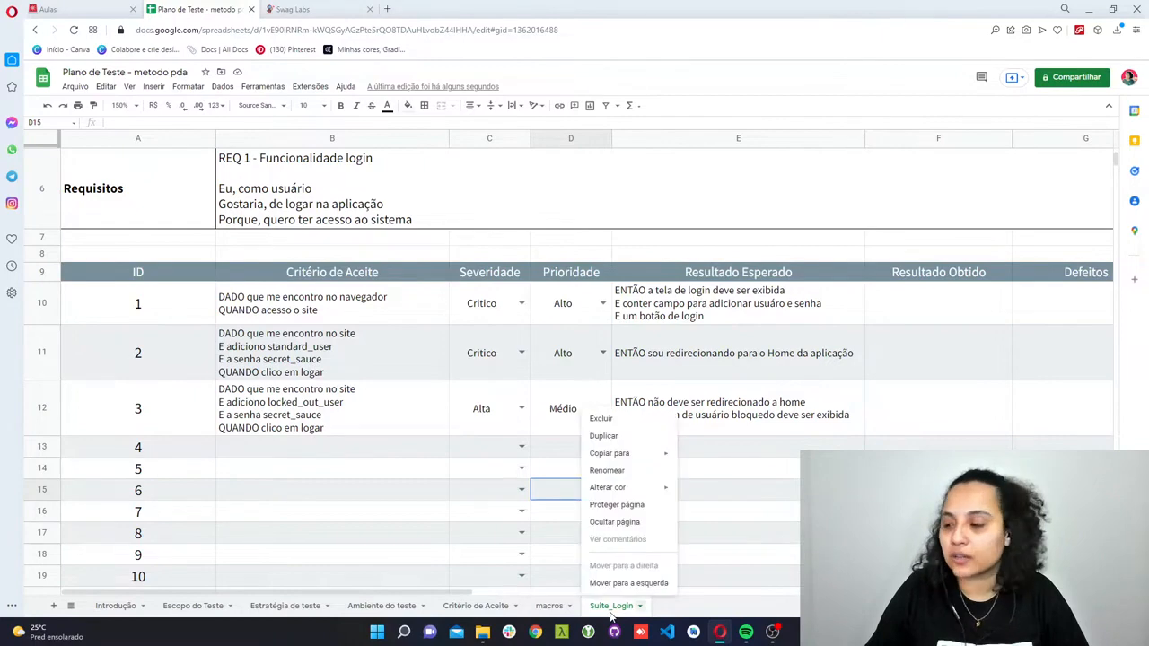
click(631, 444)
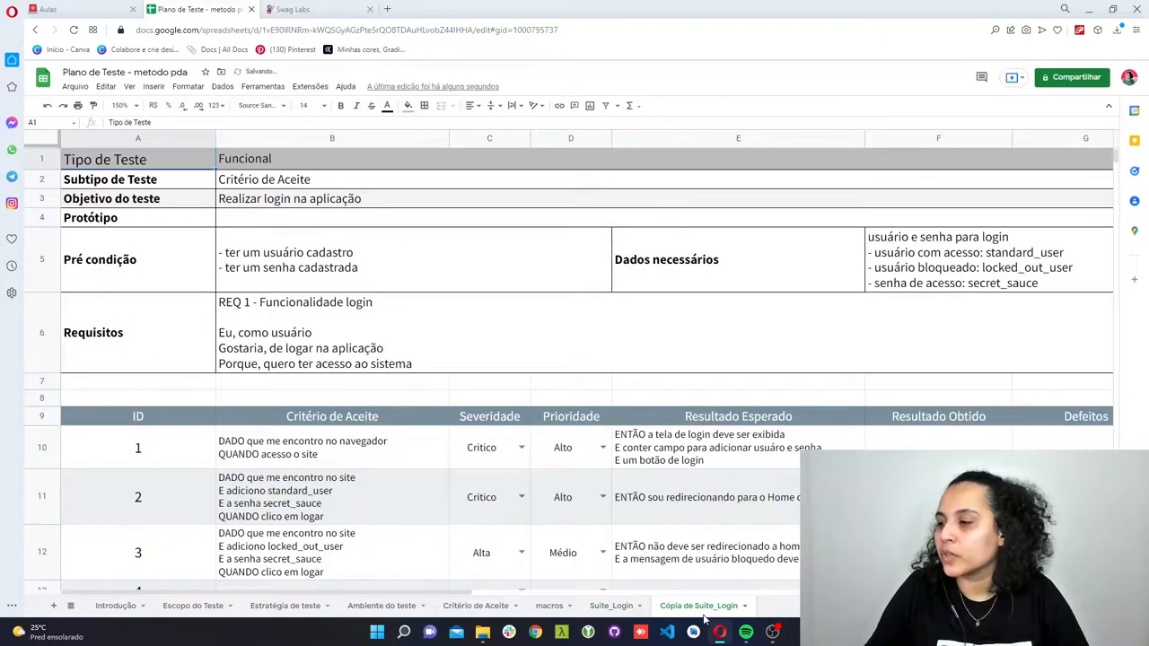
- Clear the acceptance criteria, severities, priorities and expected results of IDs 1 to 3 in the copied Suite_Login sheet
scroll(476, 525, down, 5)
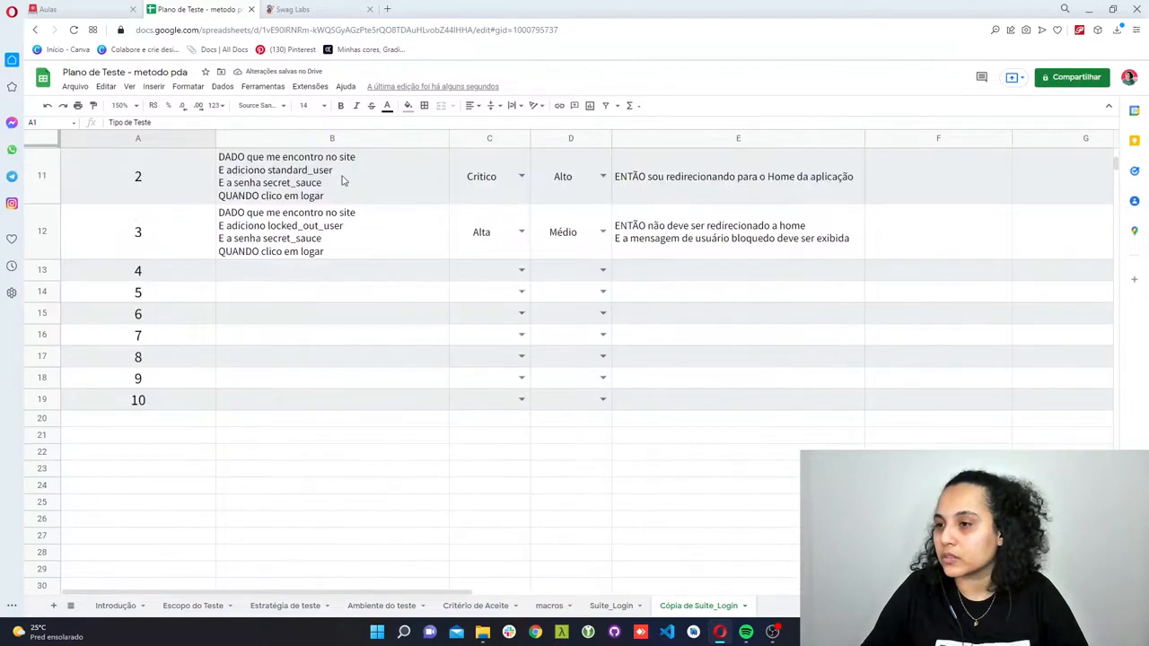
scroll(346, 224, up, 2)
drag(308, 218, 782, 332)
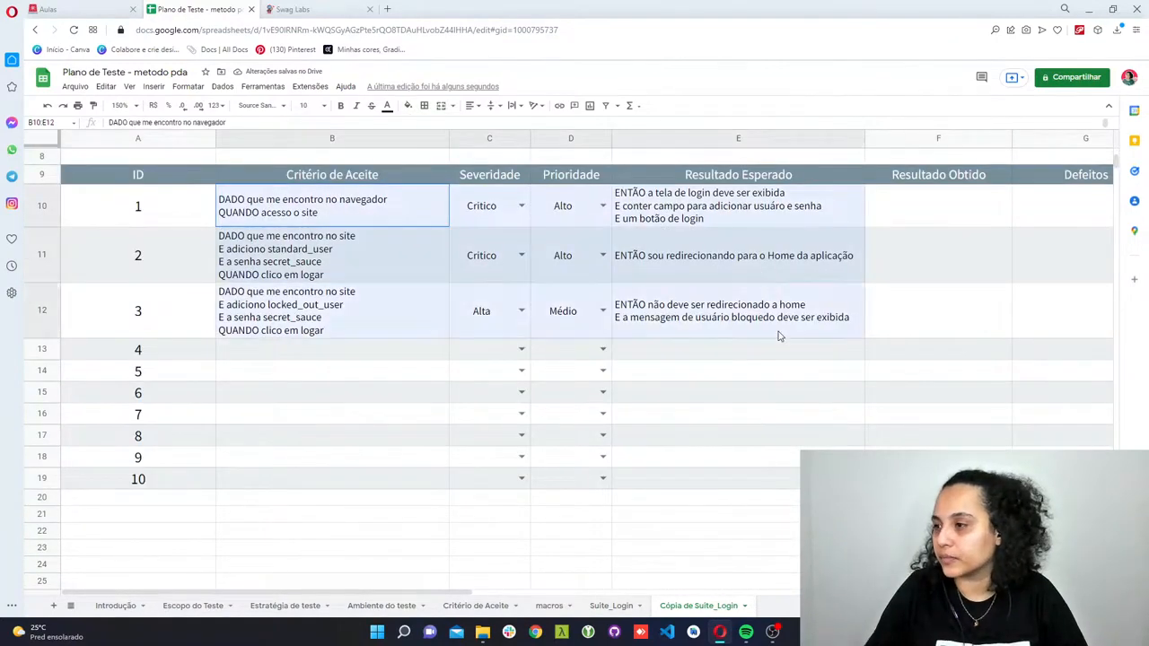
key(Delete)
- Clear the values of Dados necessários, Pré condição, Requisitos and Objetivo do teste in the copied sheet's header
scroll(777, 342, up, 3)
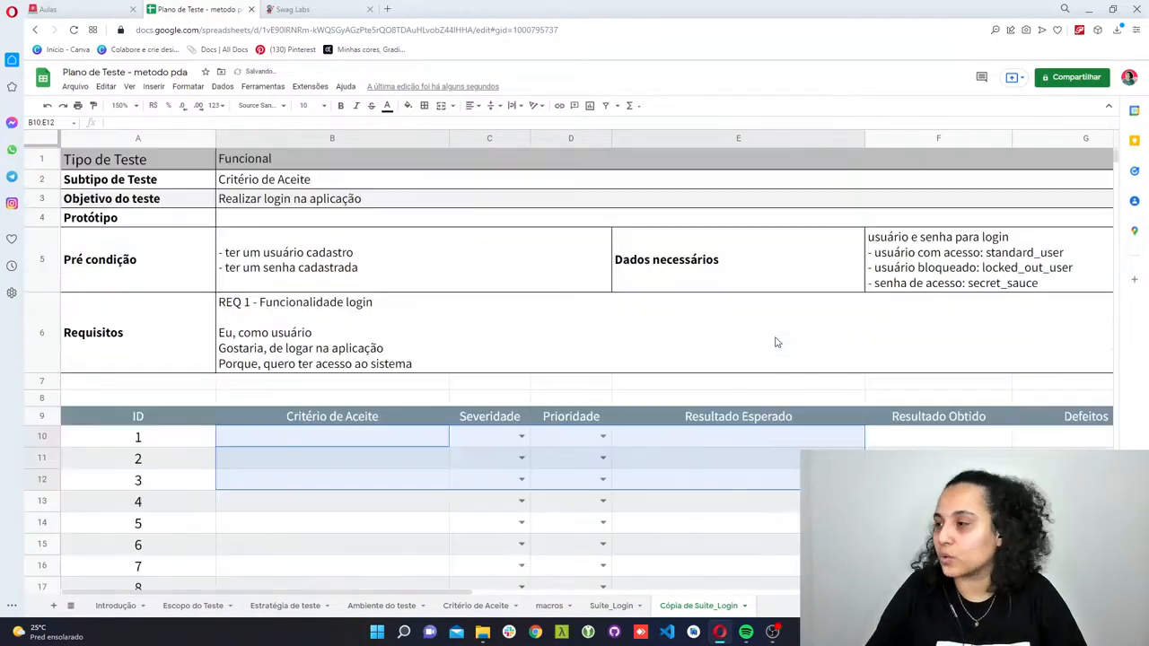
click(956, 266)
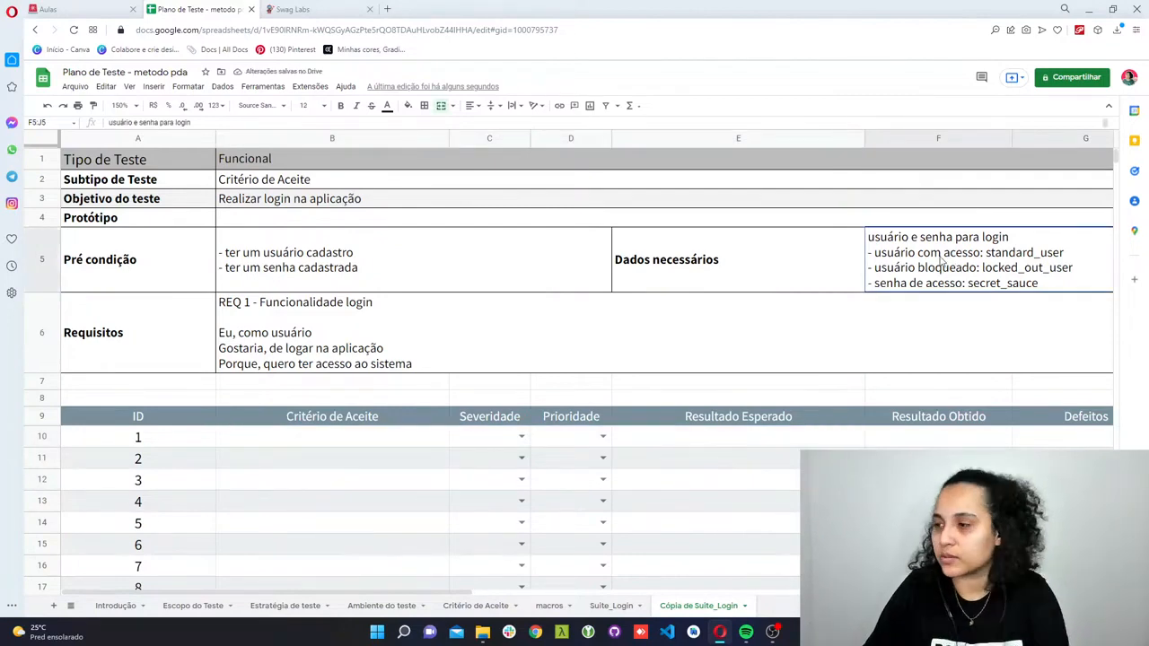
key(Delete)
click(415, 277)
key(Delete)
click(412, 287)
key(Delete)
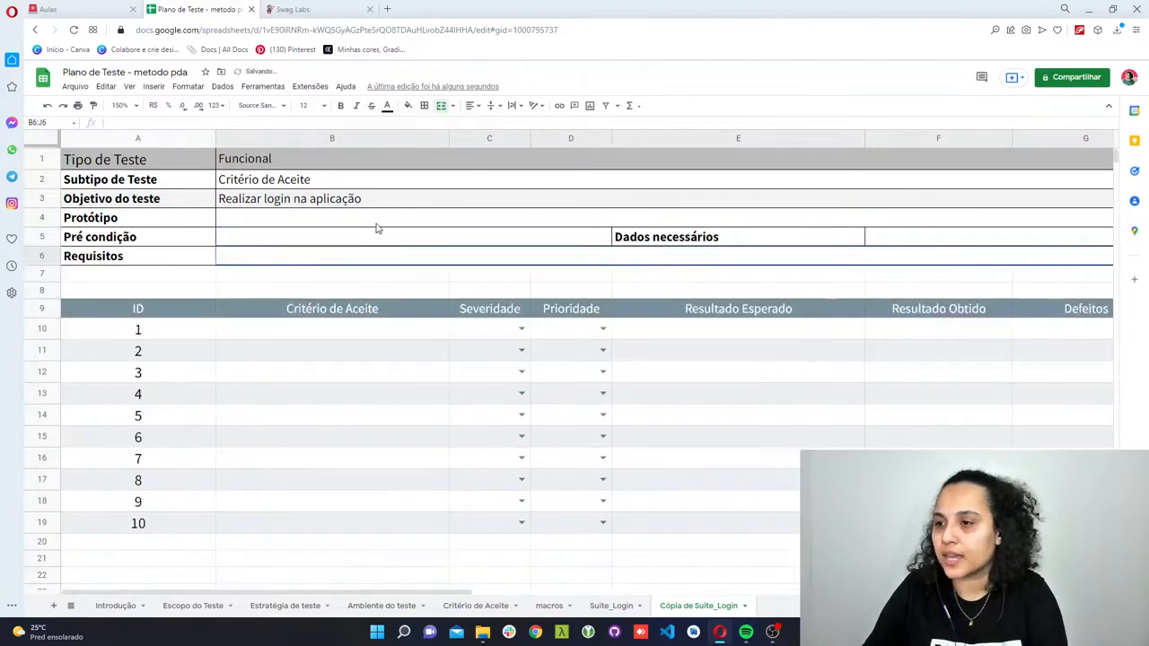
click(387, 200)
key(Delete)
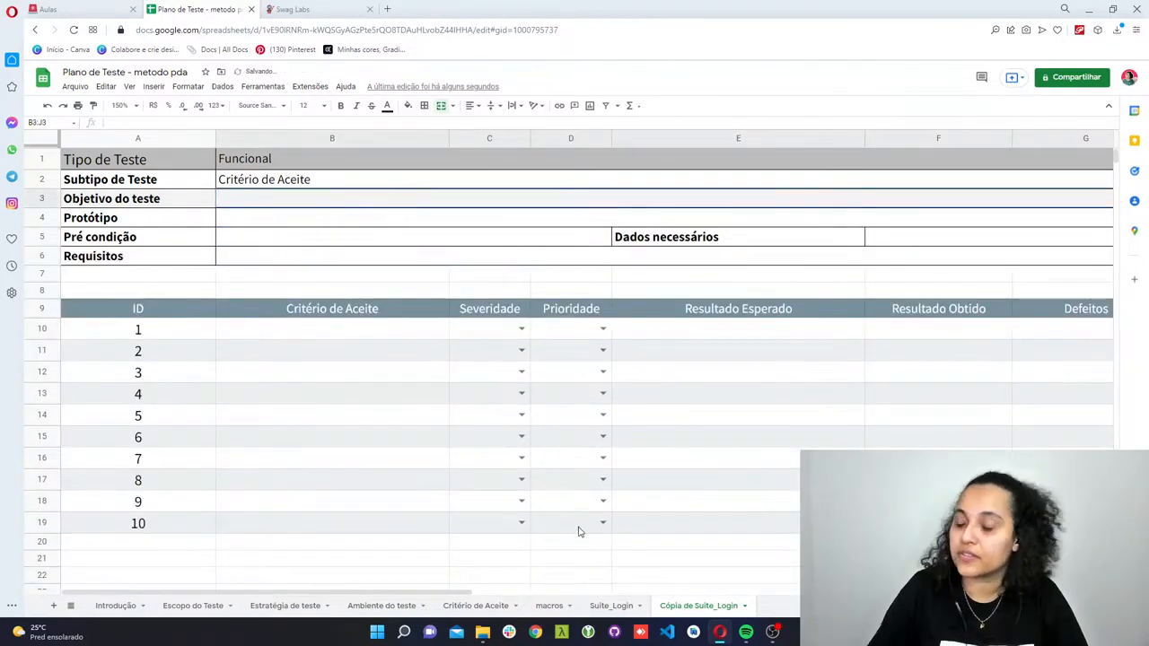
- Switch to the Swag Labs site and log in as standard_user with the account password
click(306, 9)
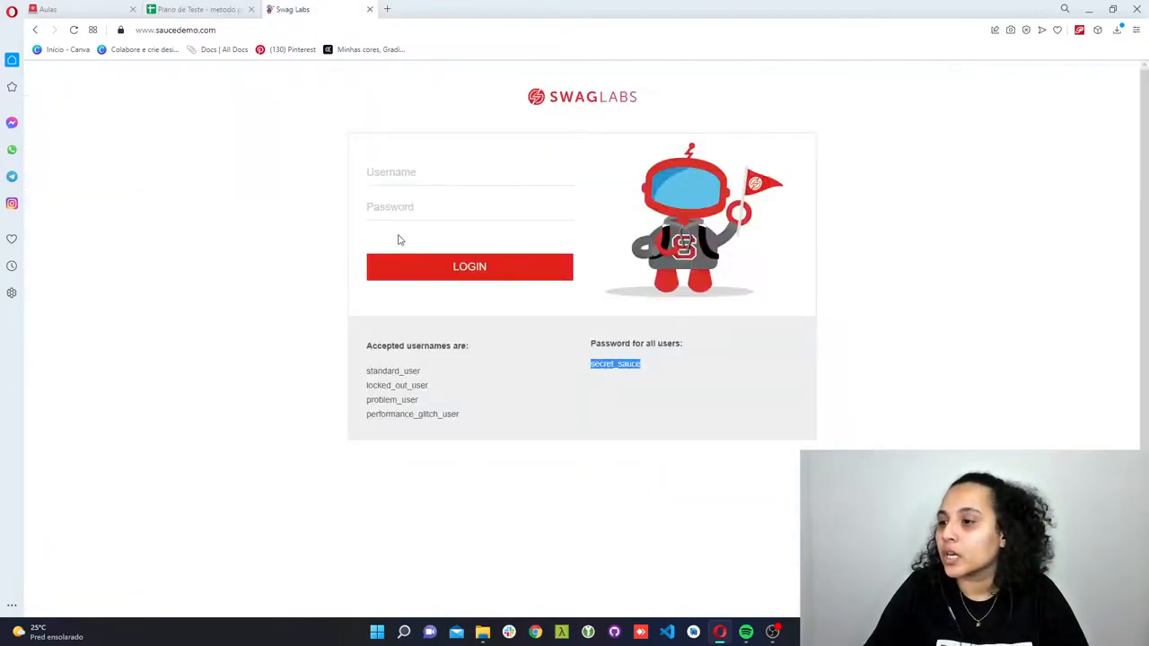
double_click(398, 371)
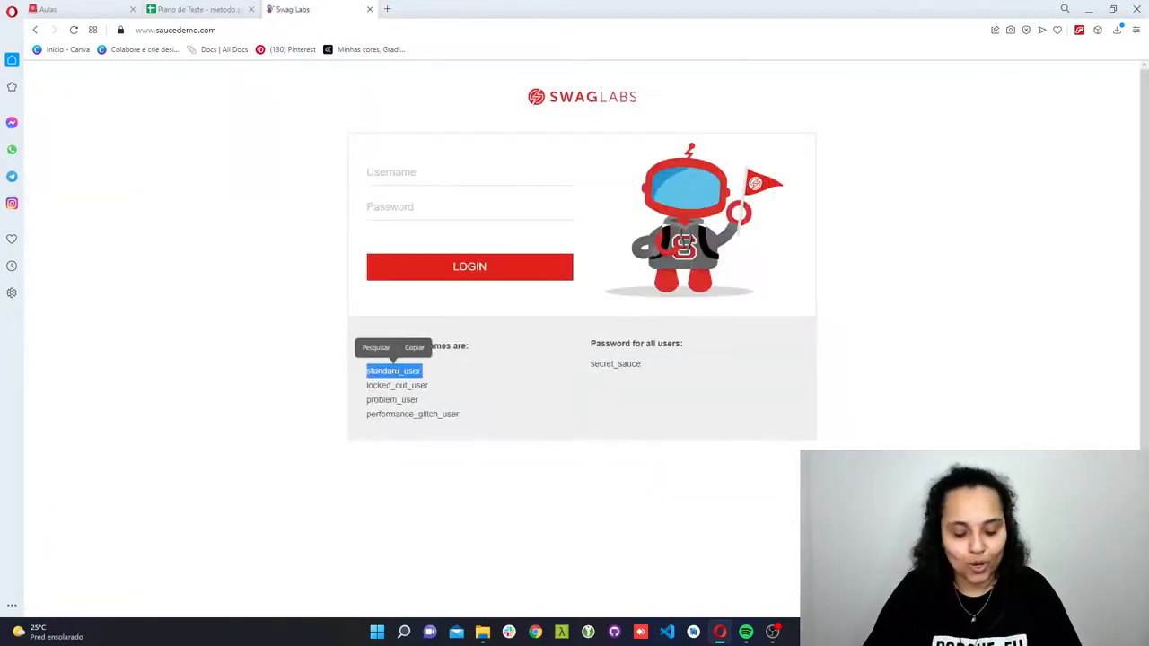
click(374, 346)
click(382, 196)
key(ctrl+v)
double_click(617, 363)
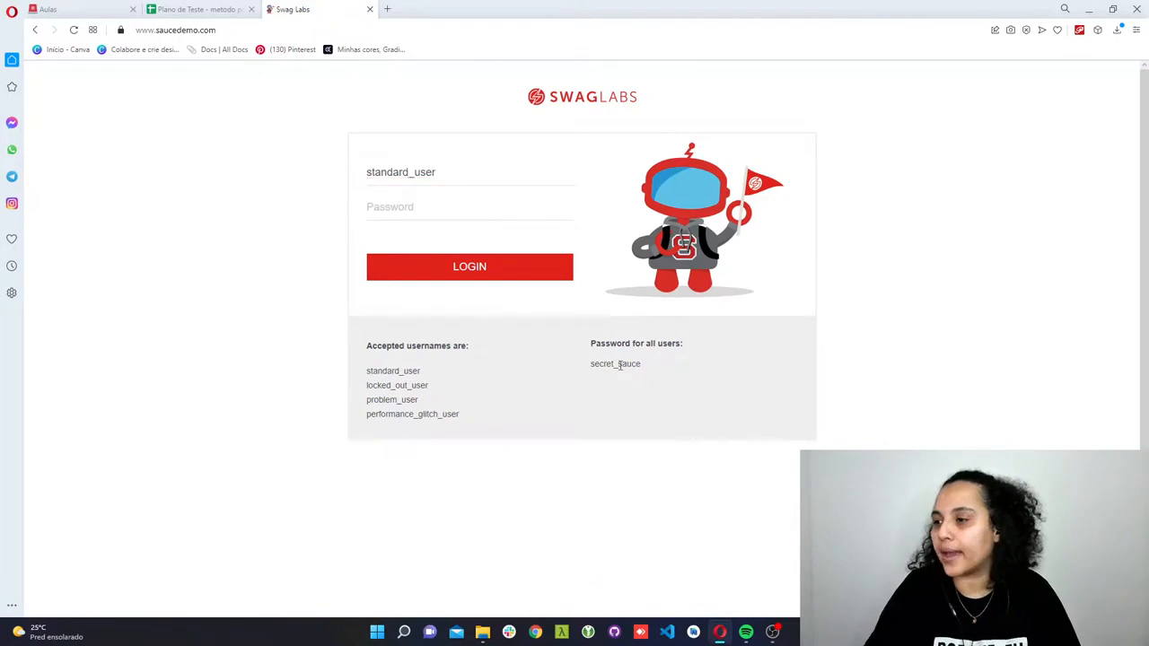
click(610, 344)
click(417, 219)
key(ctrl+v)
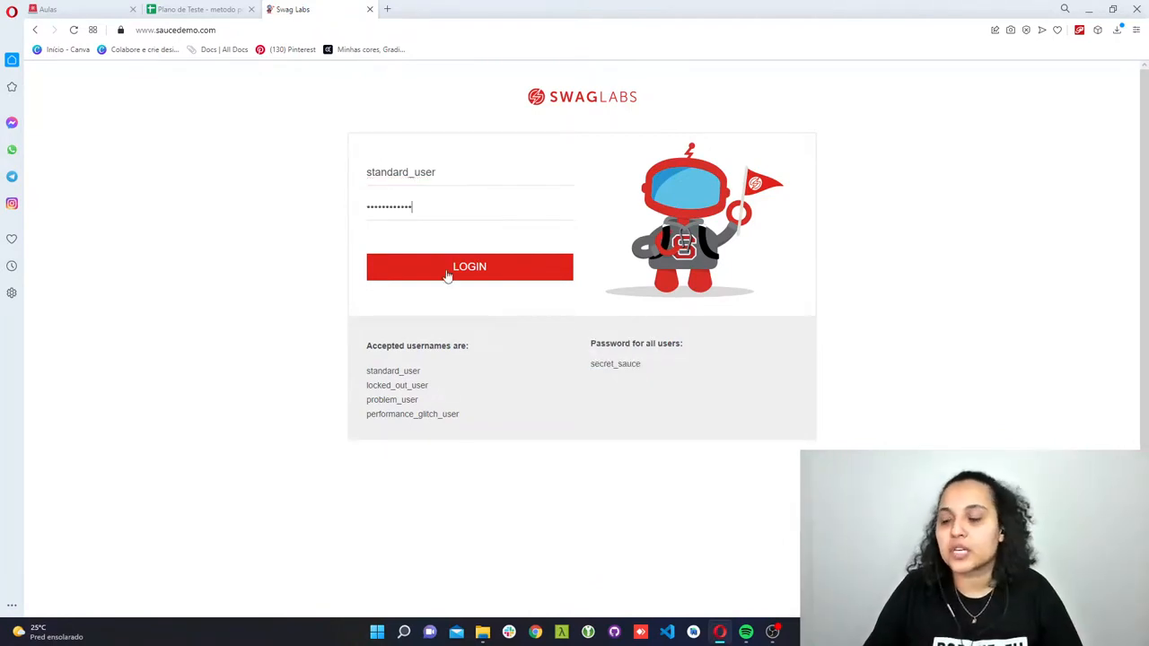
click(448, 272)
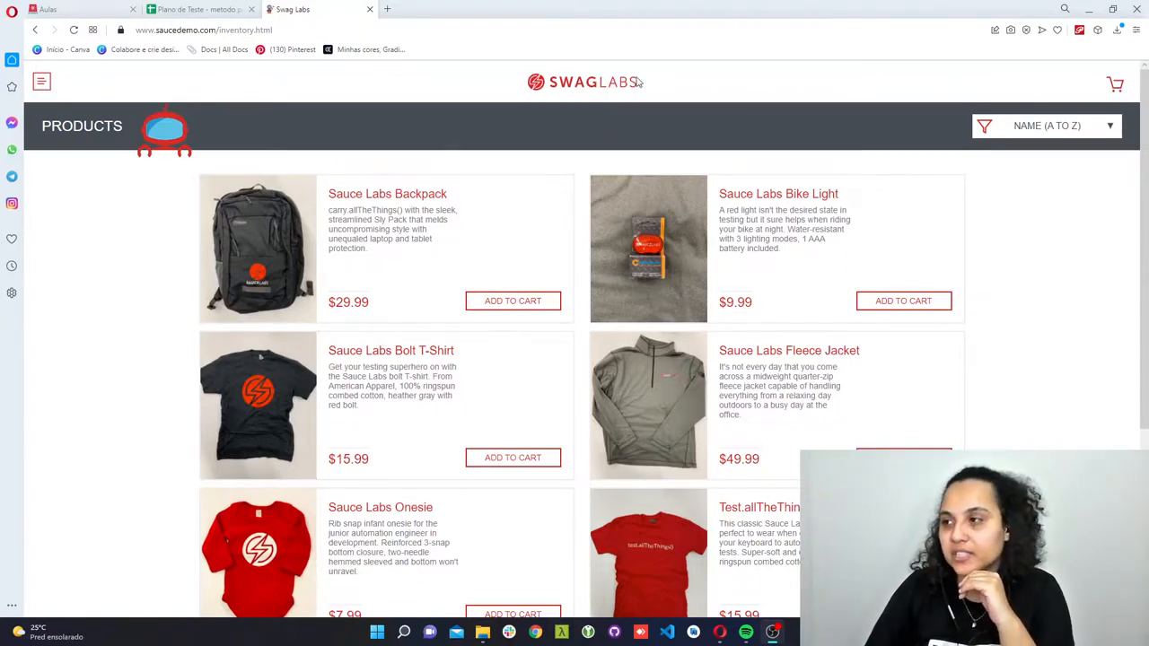
- Examine the Swag Labs side menu options and the cart page, and return to the full product list
click(40, 84)
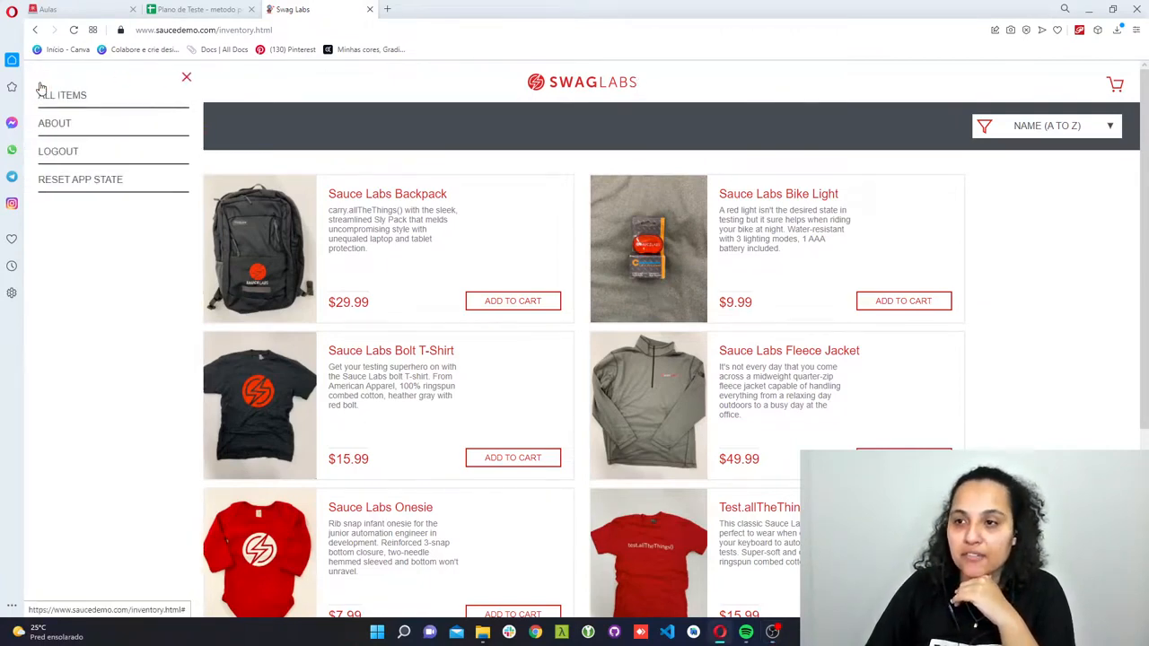
click(1122, 89)
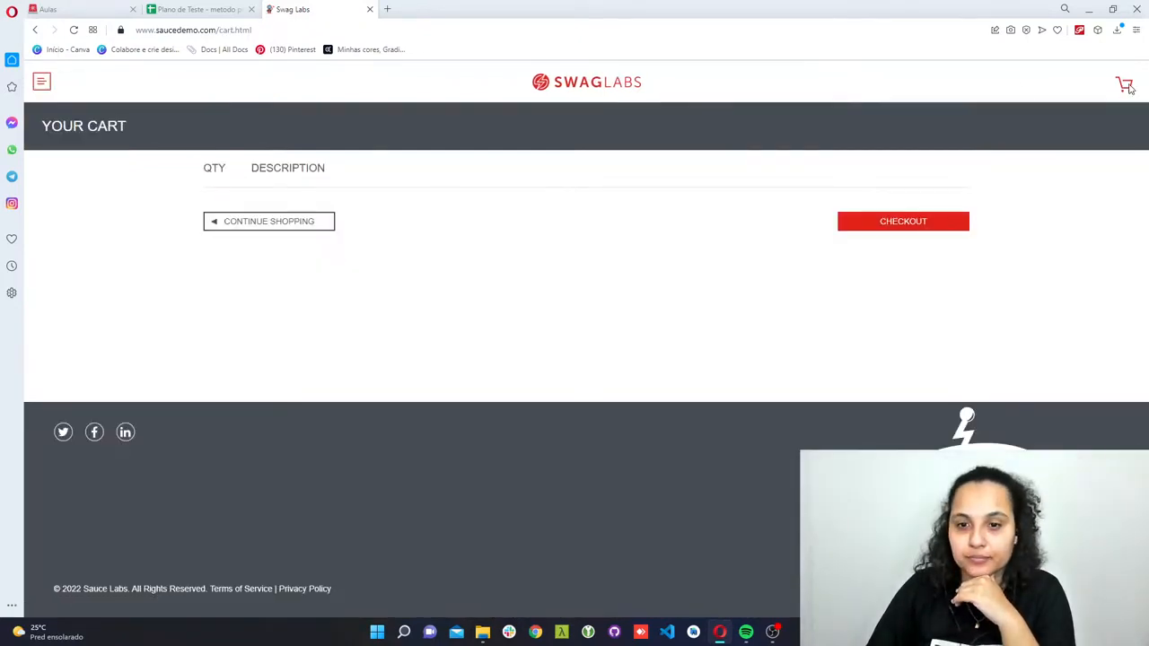
click(41, 83)
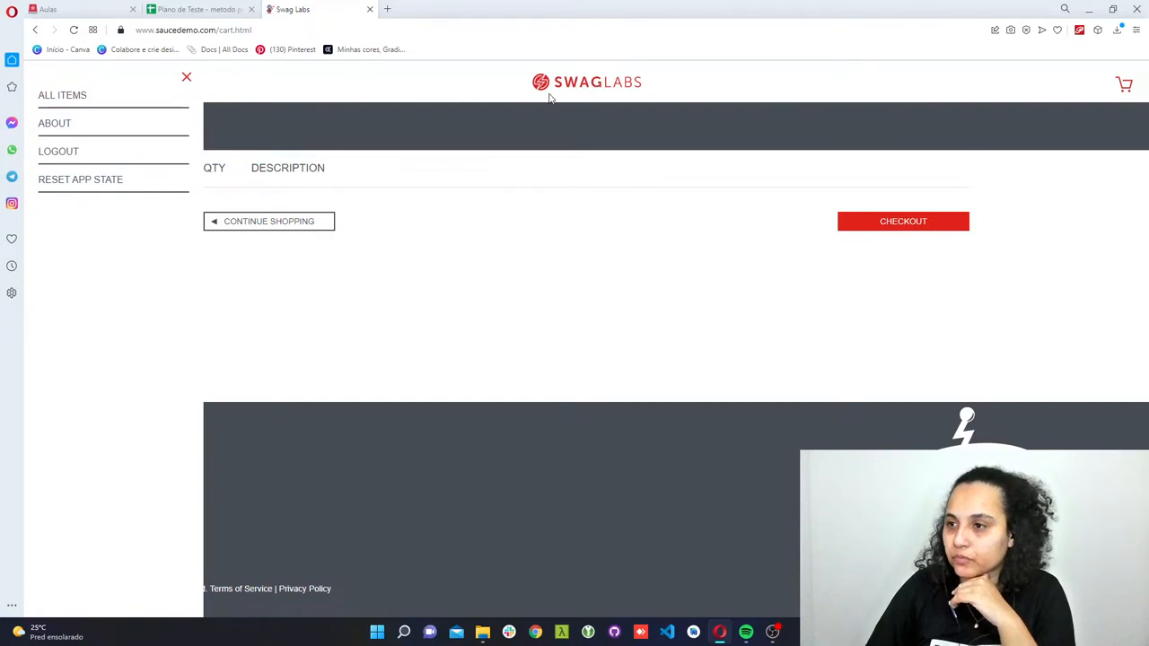
click(97, 95)
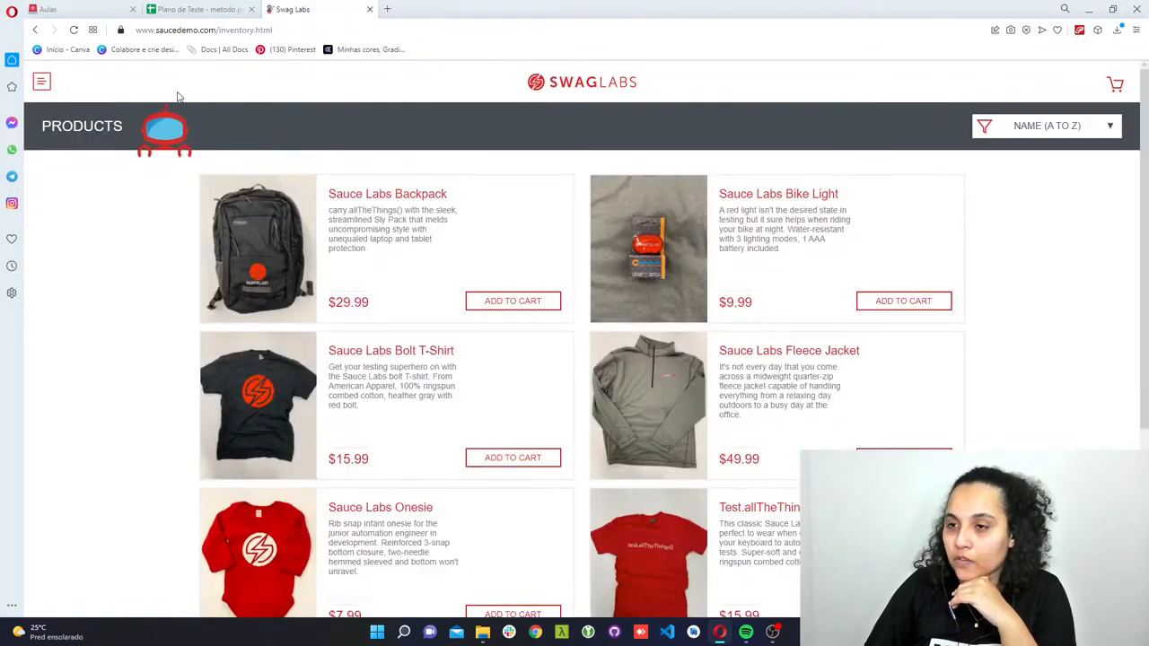
- Switch back to the test plan in Google Sheets and rename the copied sheet as Suite_Menu
click(175, 11)
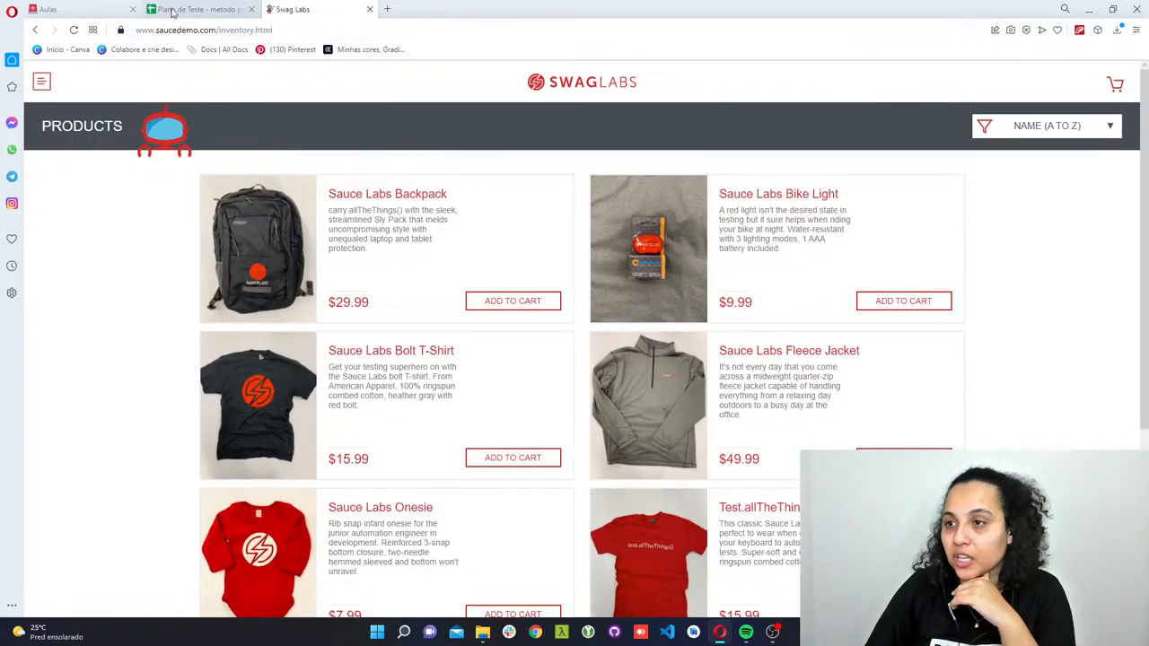
double_click(719, 607)
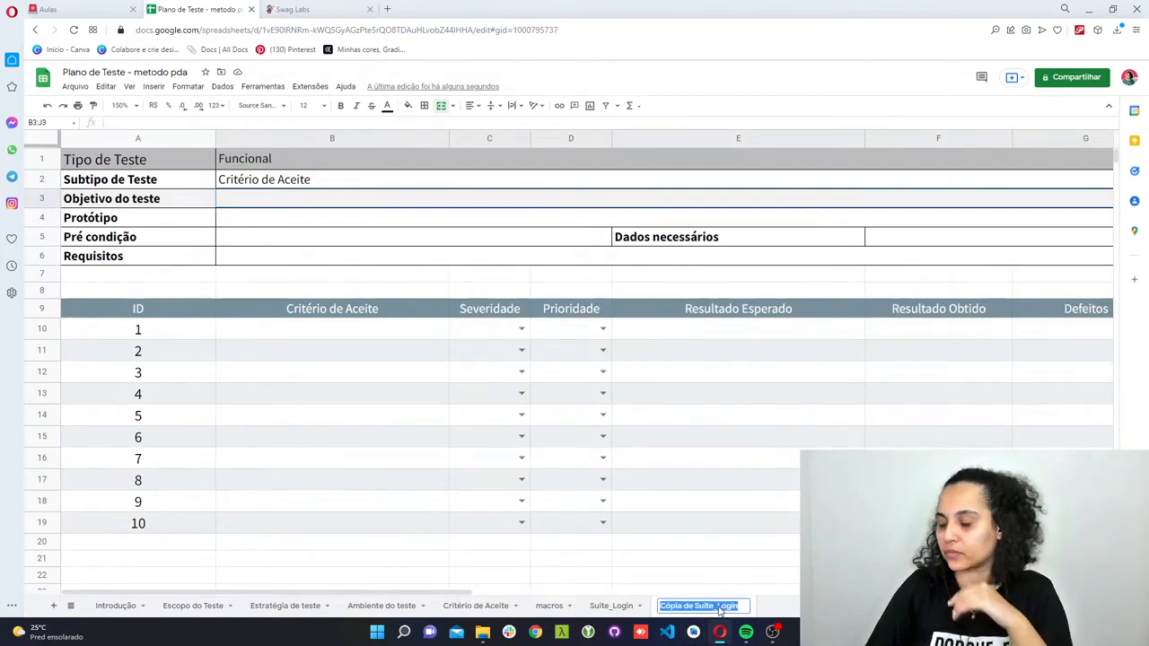
text(Suite)
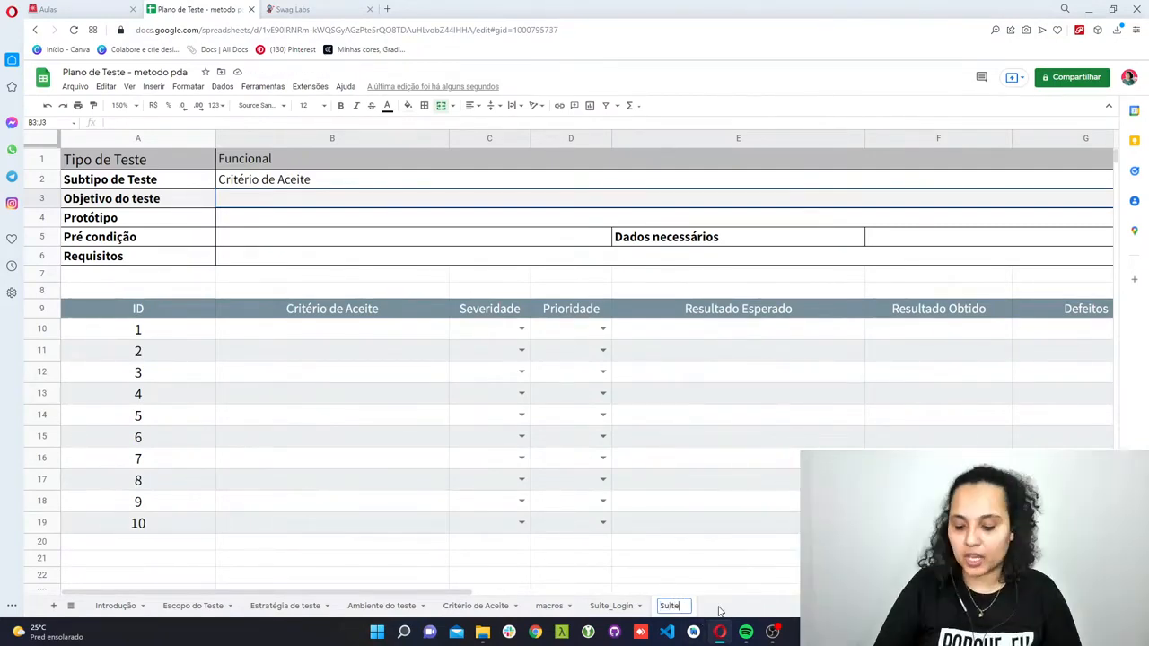
text(_Menu)
key(Return)
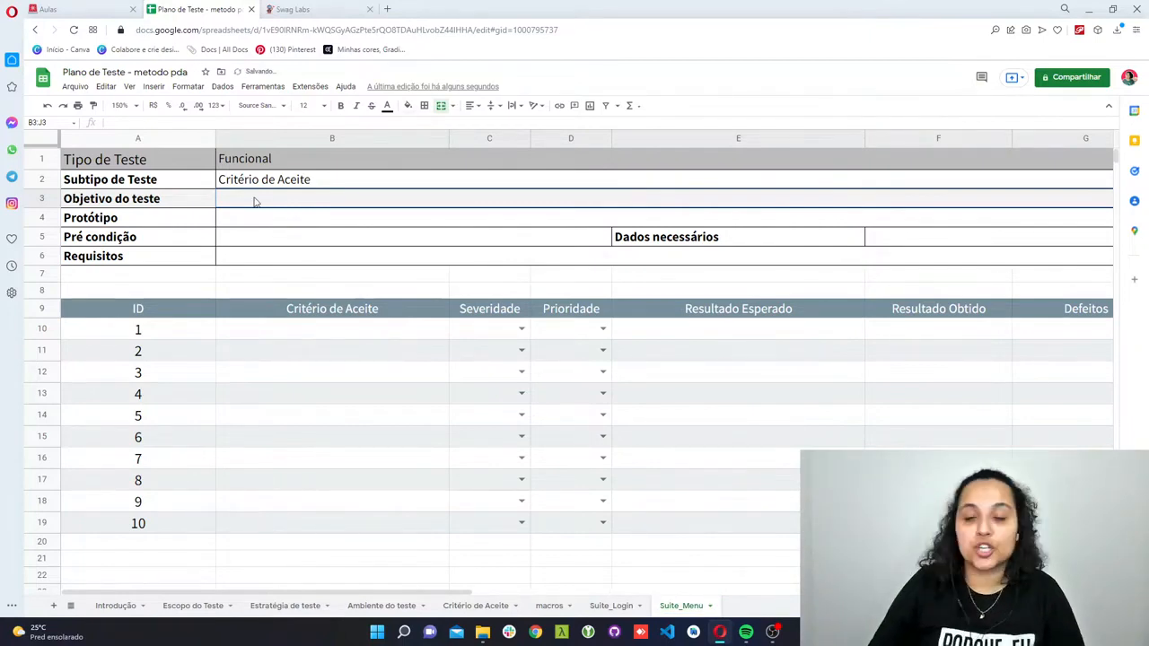
- Enter "Validar os itens do menu" as the Objetivo do teste
text(Validar)
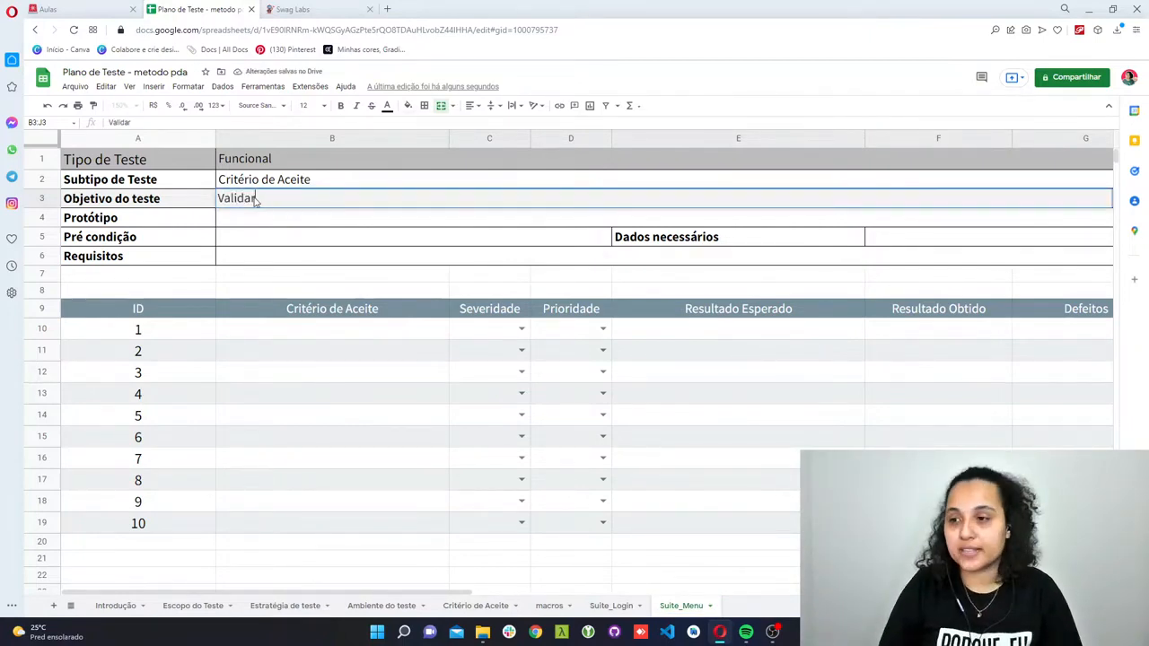
text( os itens do menu)
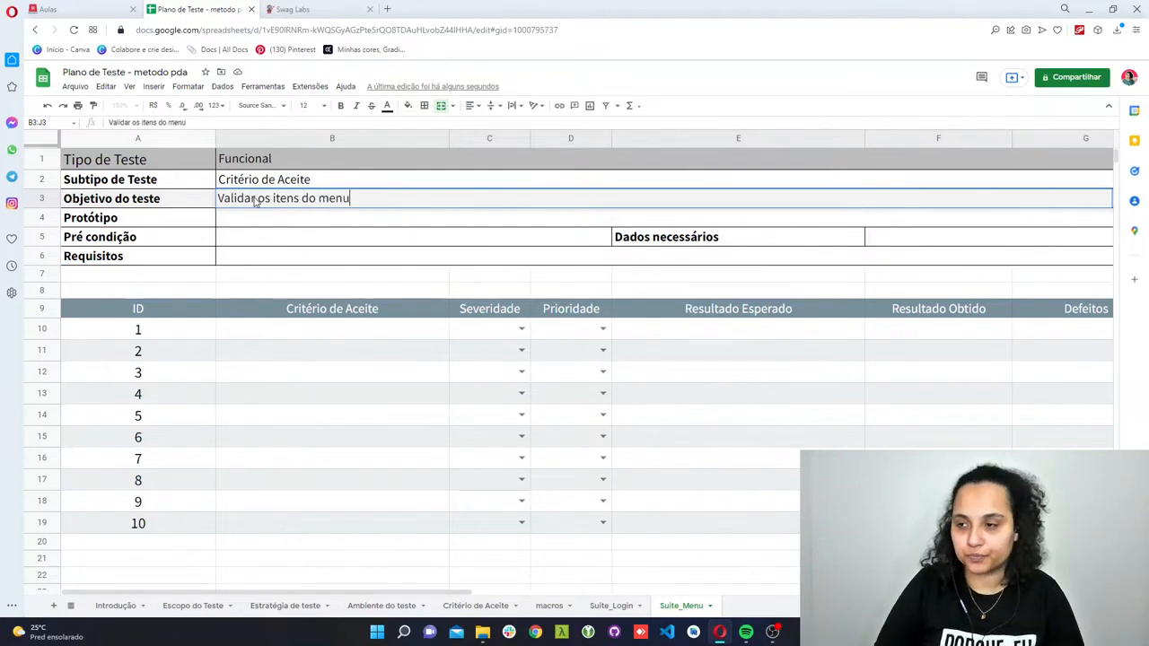
key(Return)
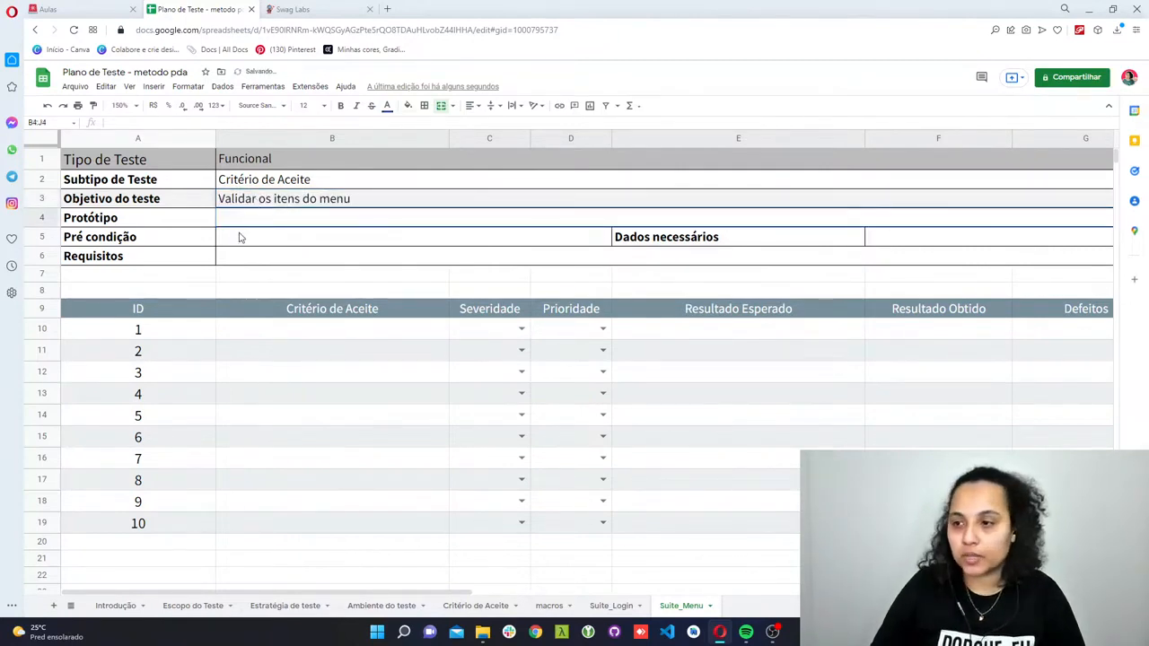
- Enter "- Estar logado na aplicação" as the Pré condição
click(239, 237)
text(- Estar logado n)
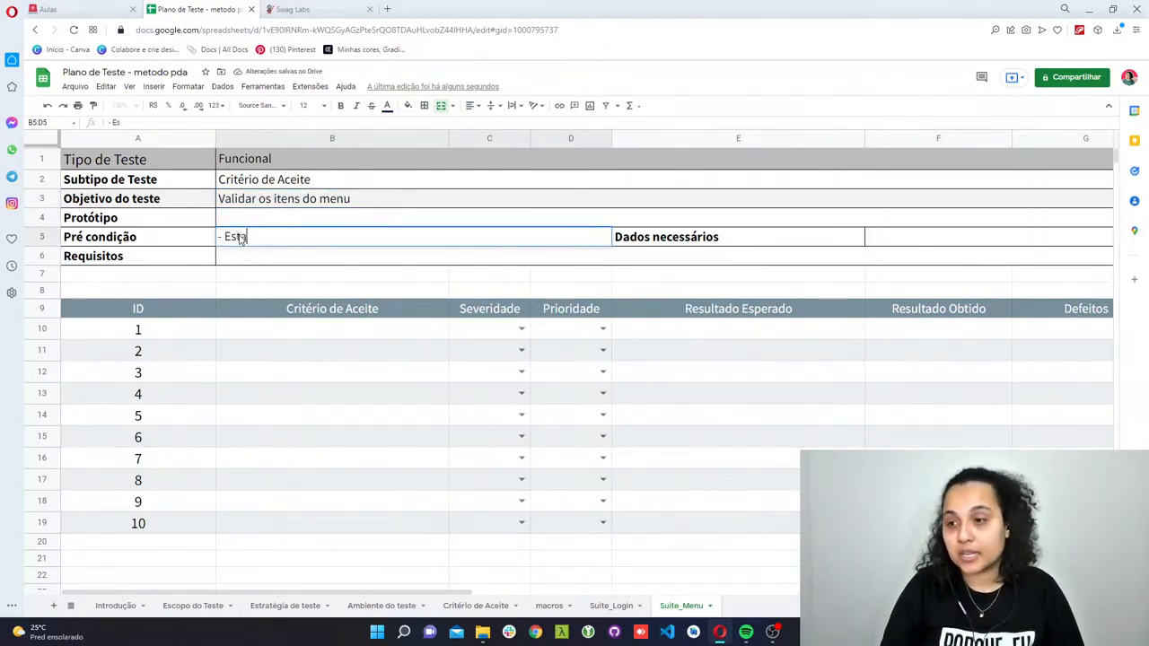
text(a aplicac)
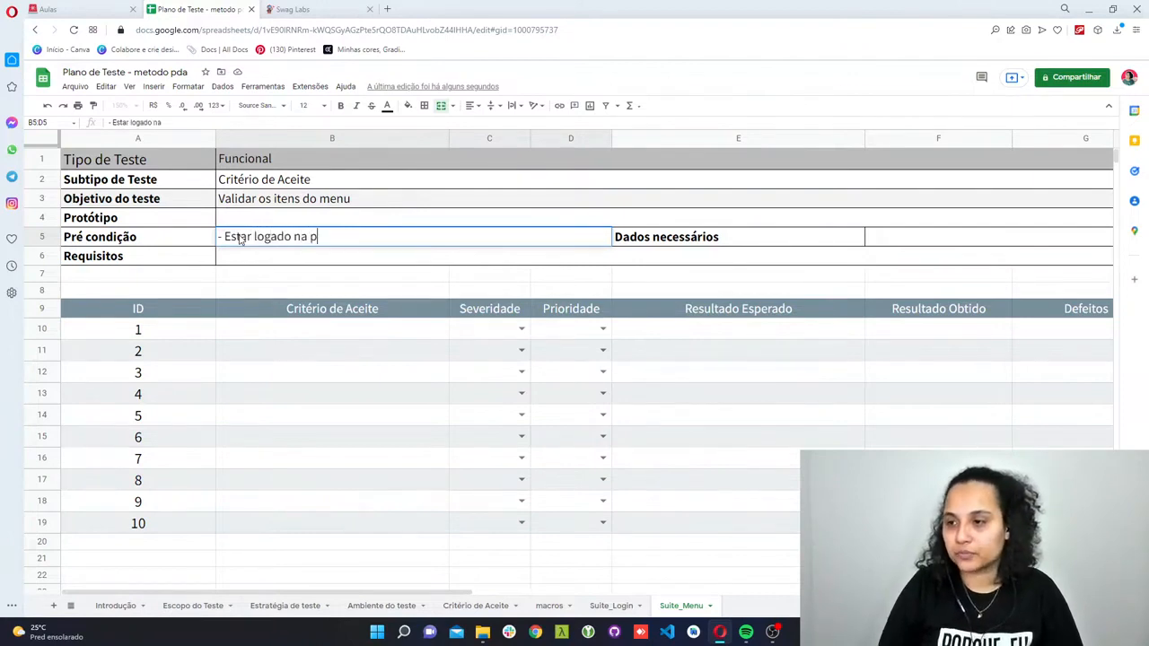
text(ão)
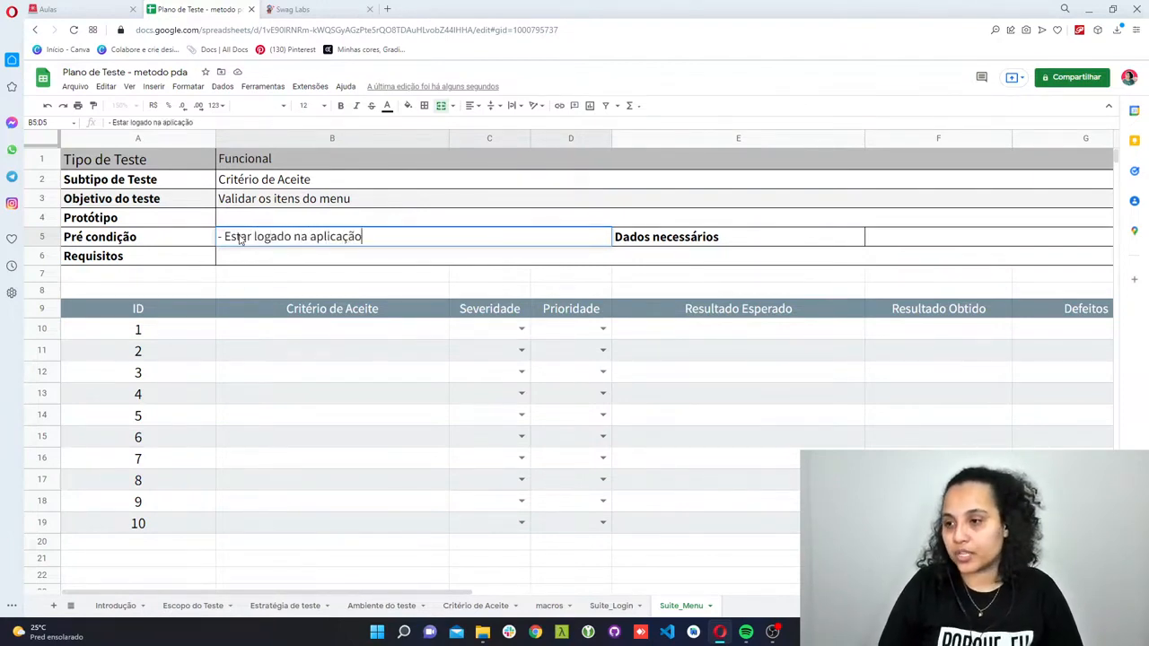
key(Return)
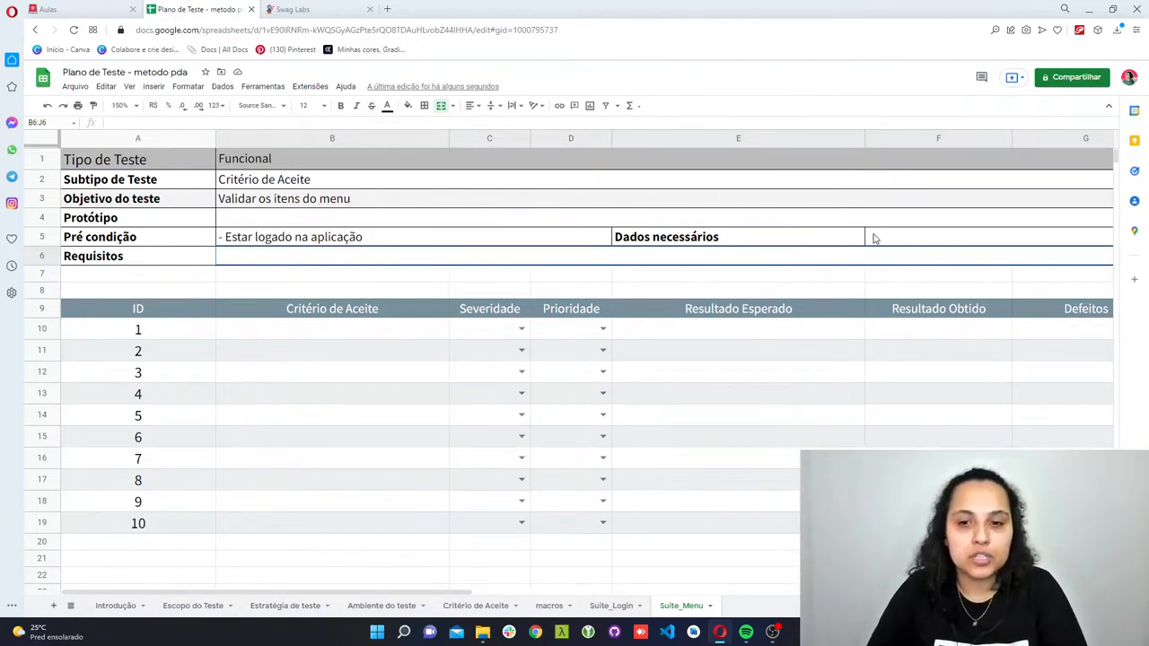
- Enter the title "REQ 2 - Validar o Menu do site" in the Requisitos cell
double_click(266, 260)
text(RE)
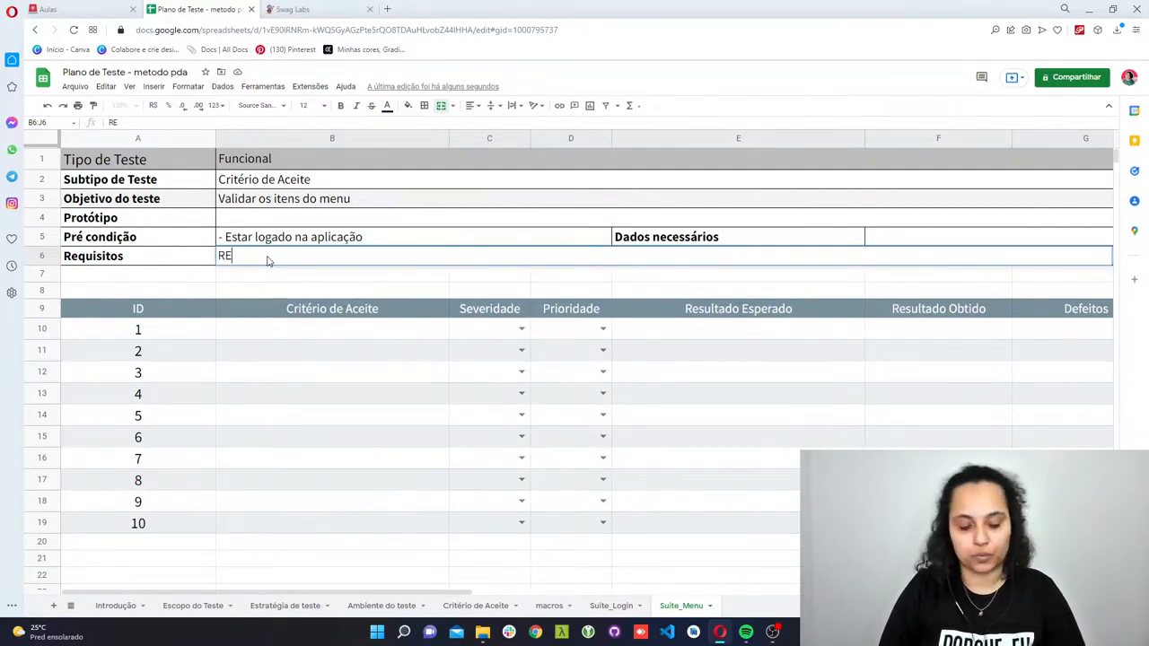
text(Q 2 -)
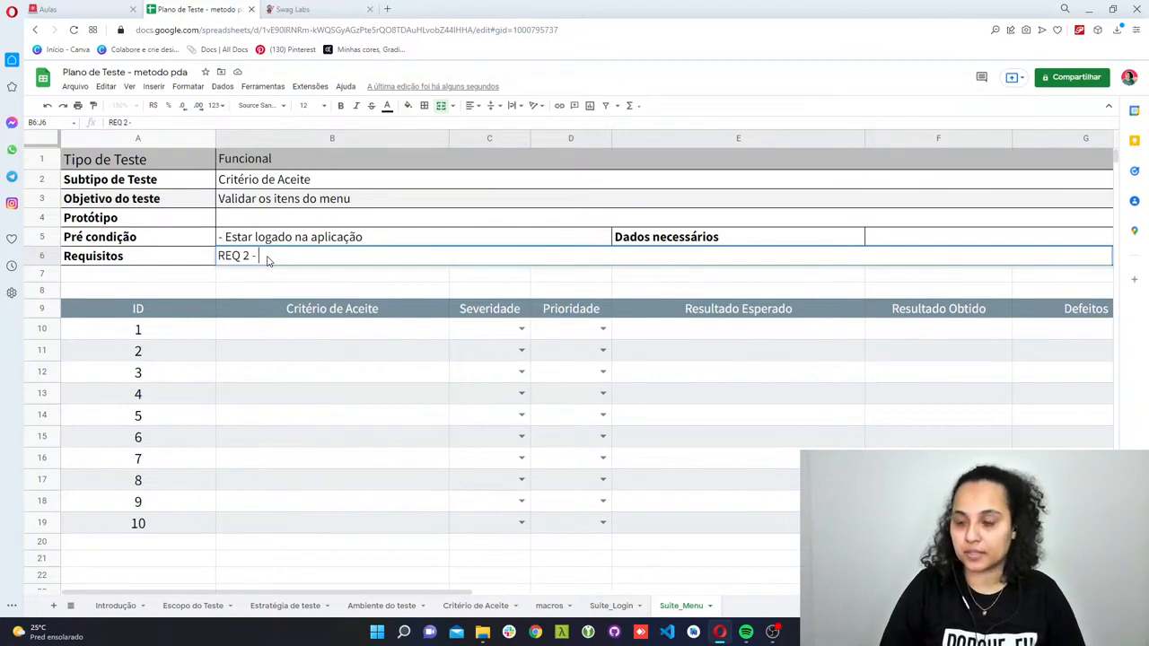
text( Validar o )
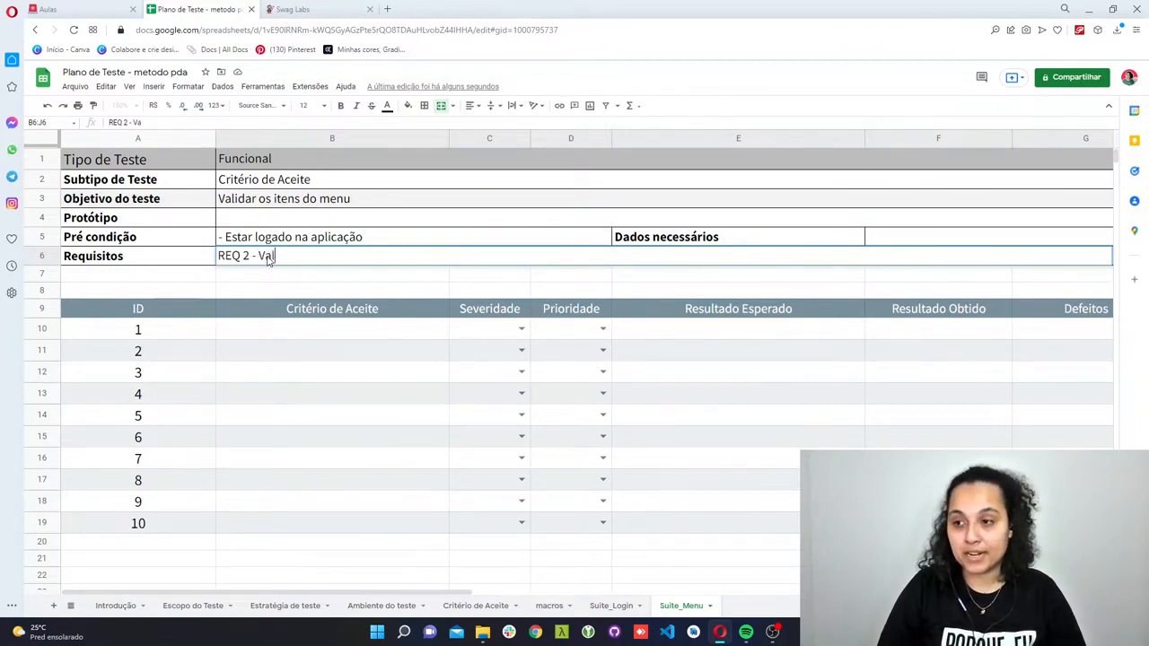
text(M)
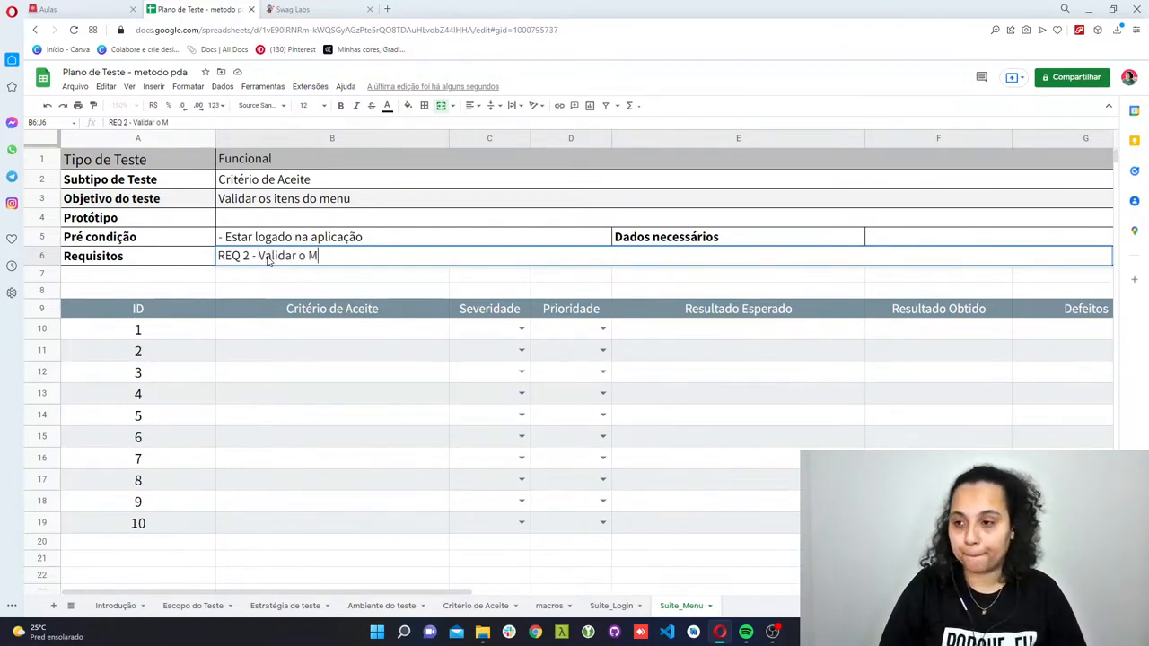
text(enu do site)
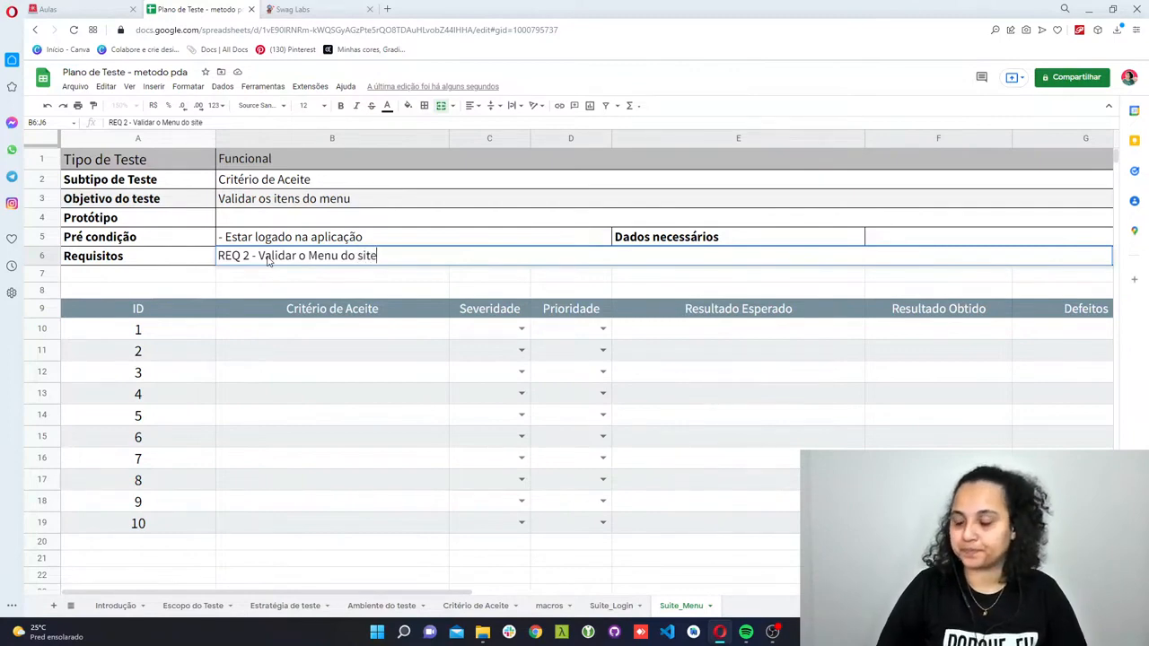
- Below the REQ 2 title, leave a blank line and add the lines "Eu, como usuário" and "Gostaria, de ter um menu"
key(alt+Return)
key(alt+Return)
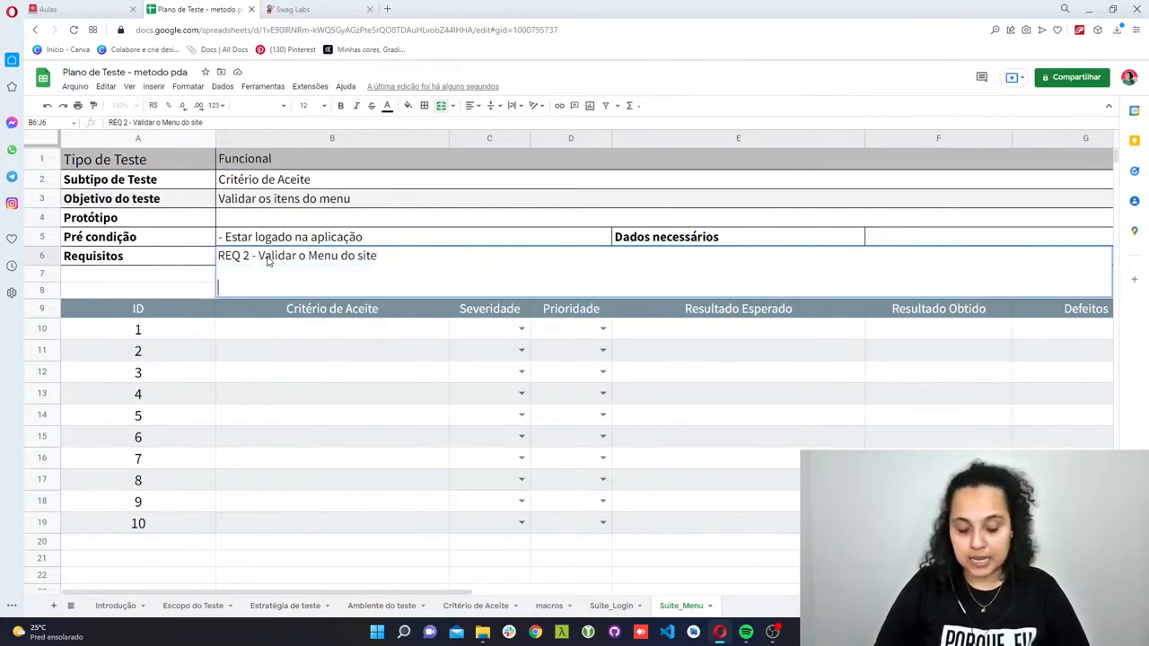
text(Eu, como usuário)
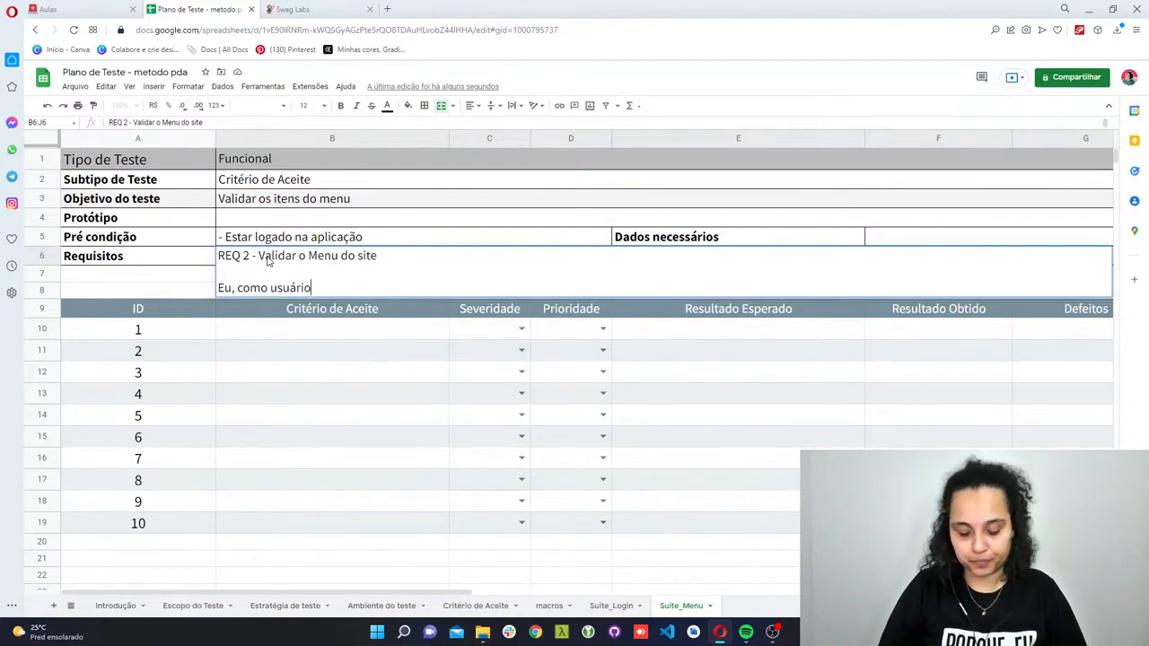
key(alt+Return)
text(G)
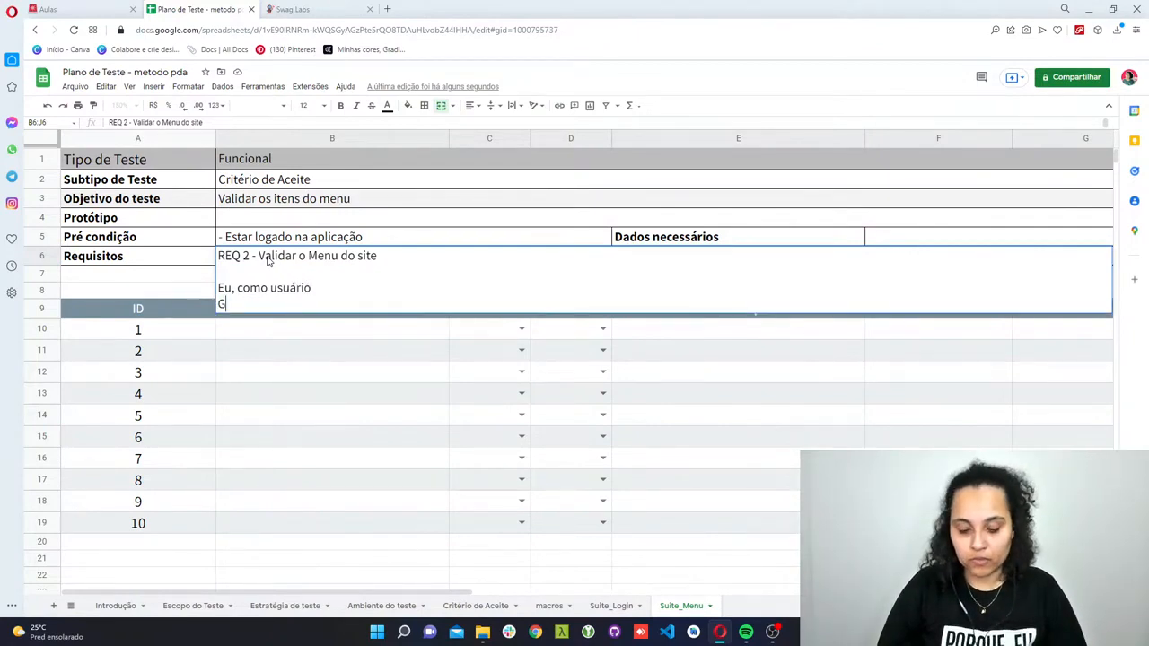
text(ostaria, )
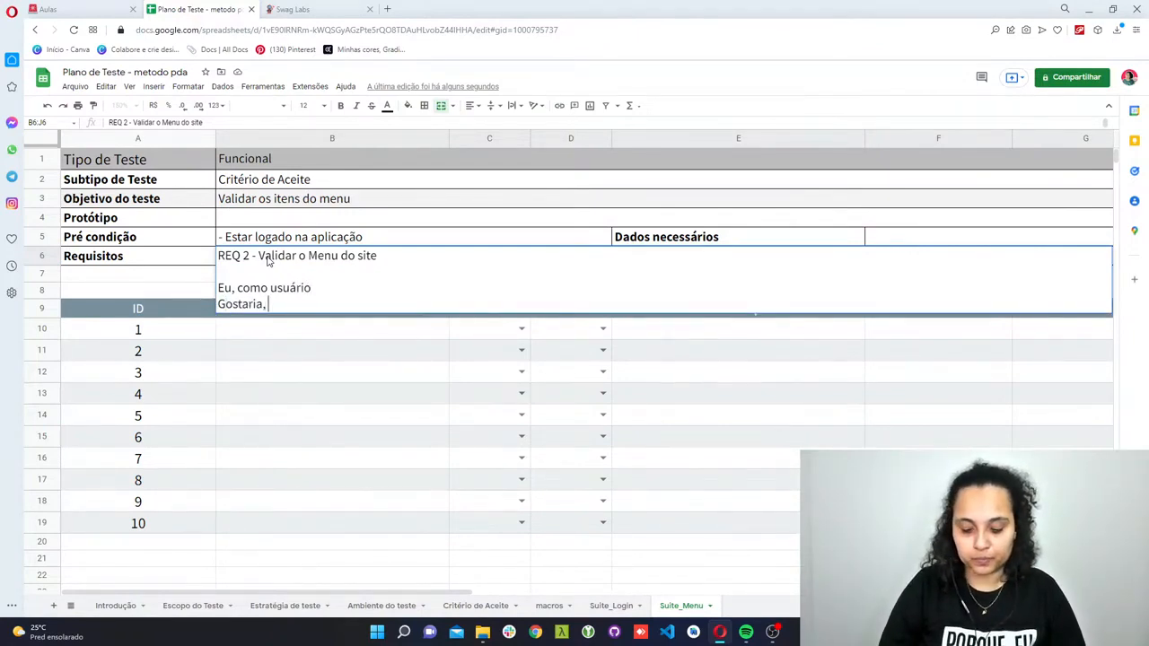
text(de ter um me)
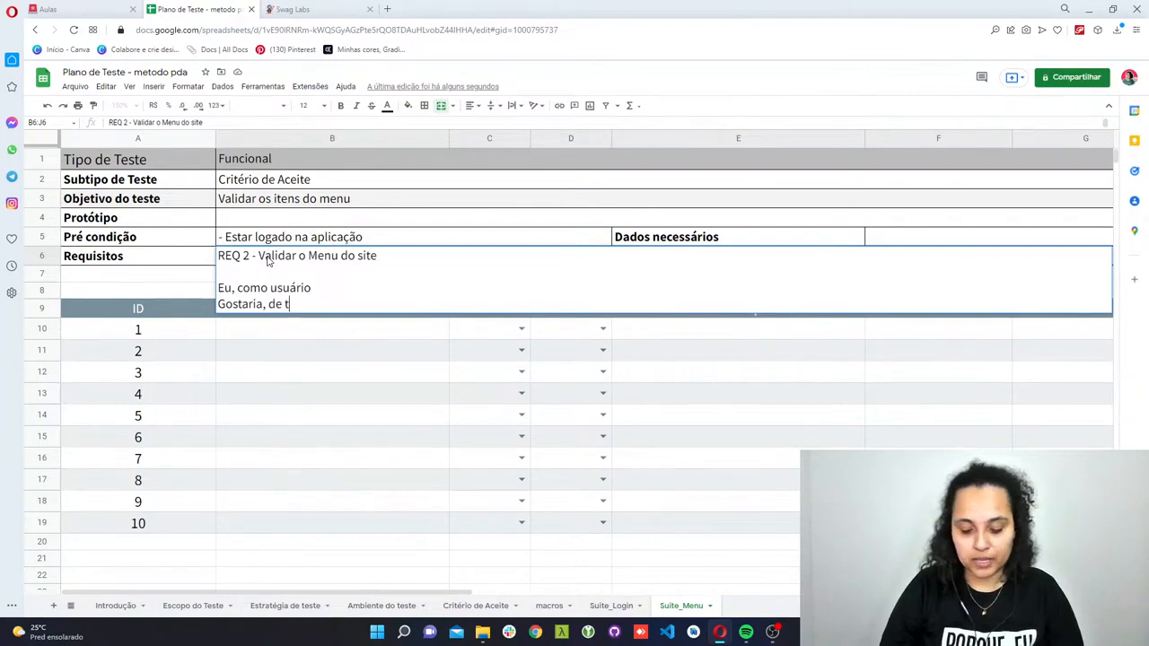
key(BackSpace)
key(BackSpace)
text(menu)
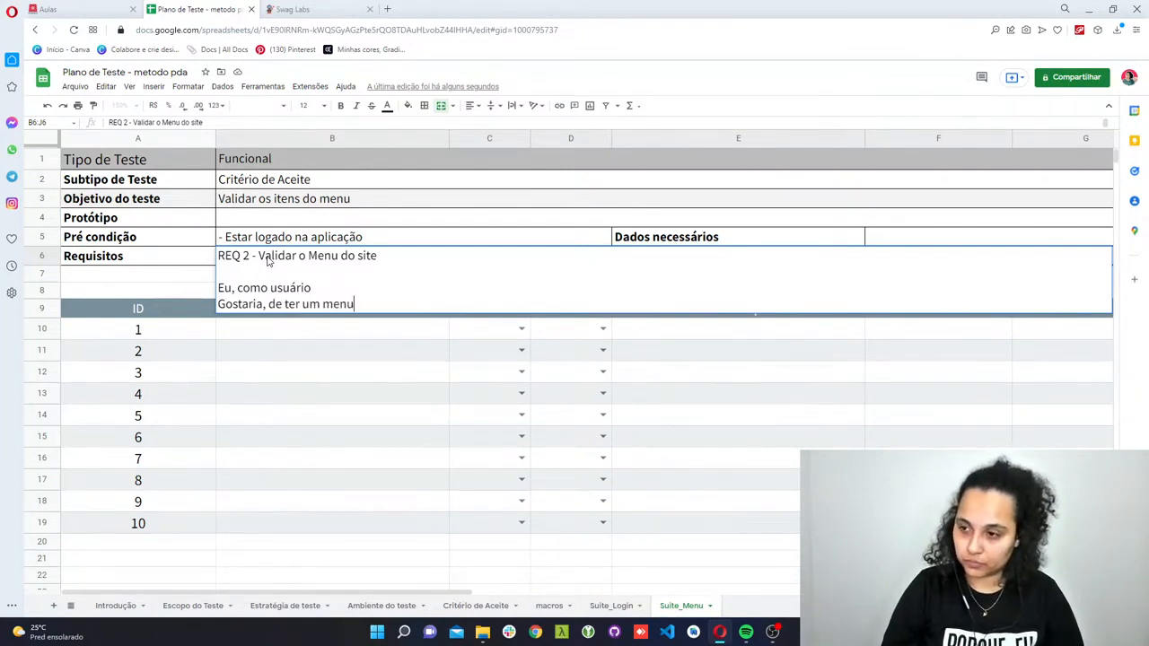
- Finish the user story in Requisitos with the line "Porque, quero navegar na aplicação de forma simplificada"
key(alt+Return)
text(Po)
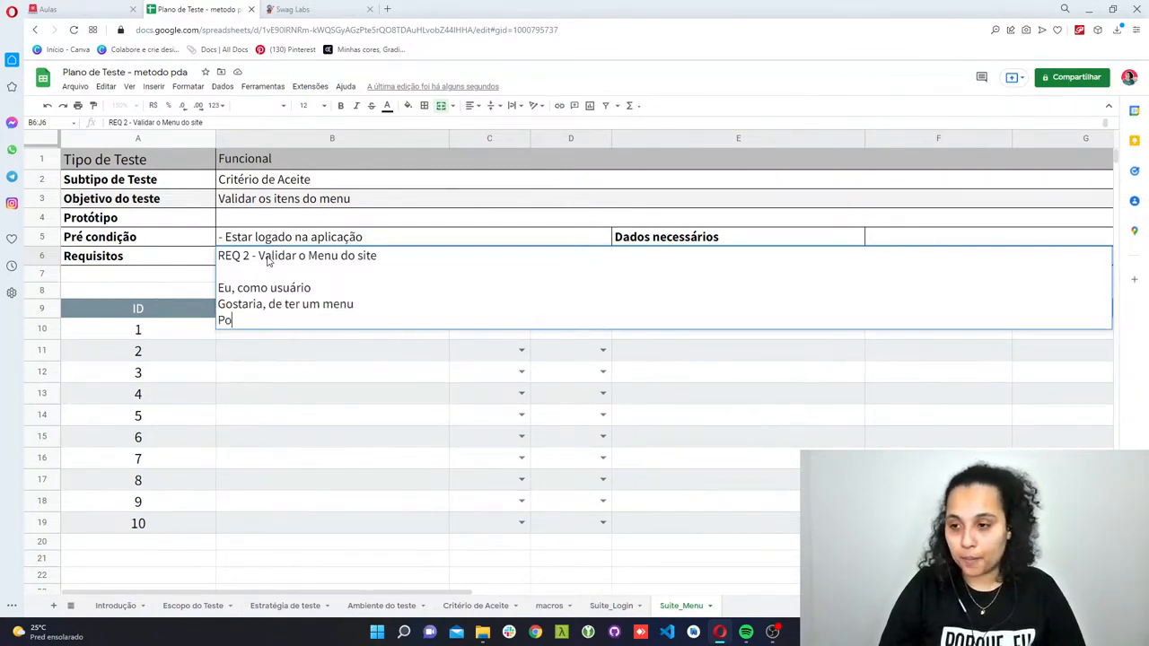
text(rque, quero)
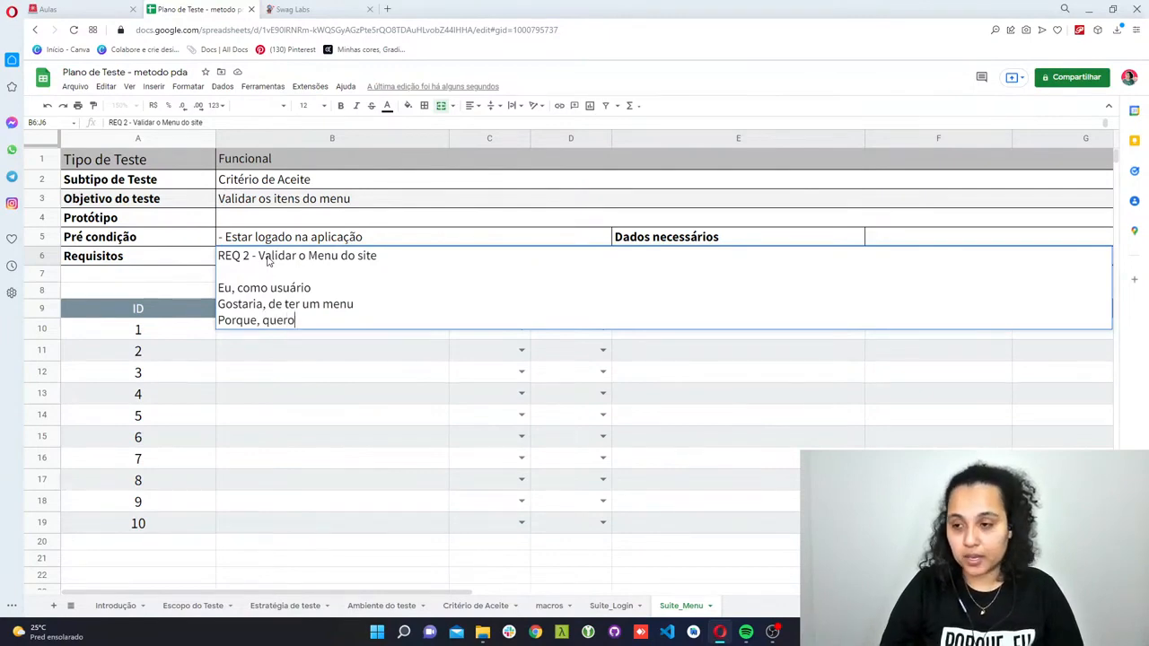
text( navegar na apli)
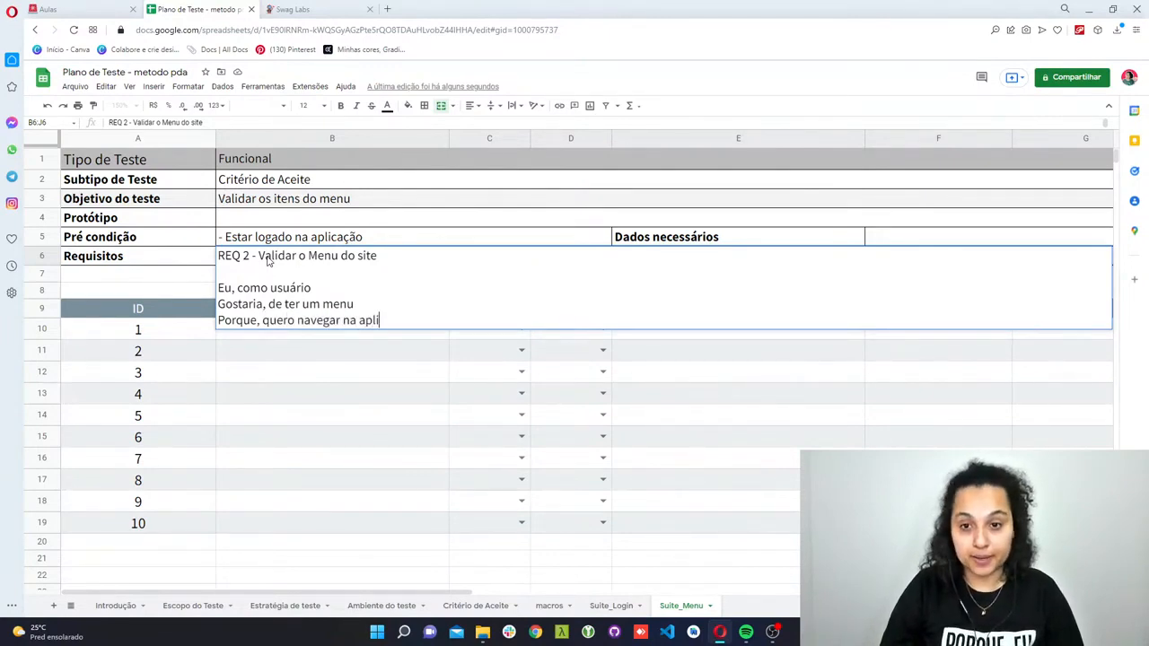
text(caçãode forma)
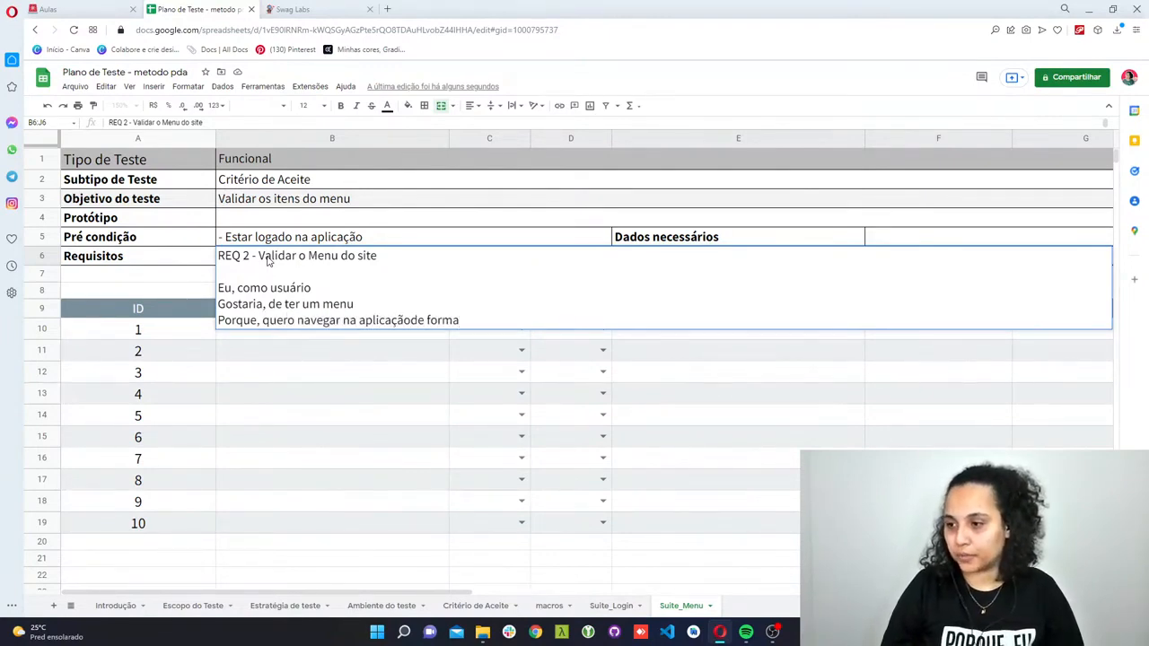
key(BackSpace)
key(BackSpace)
key(BackSpace)
key(BackSpace)
key(BackSpace)
key(BackSpace)
key(BackSpace)
key(BackSpace)
key(BackSpace)
text(o de form)
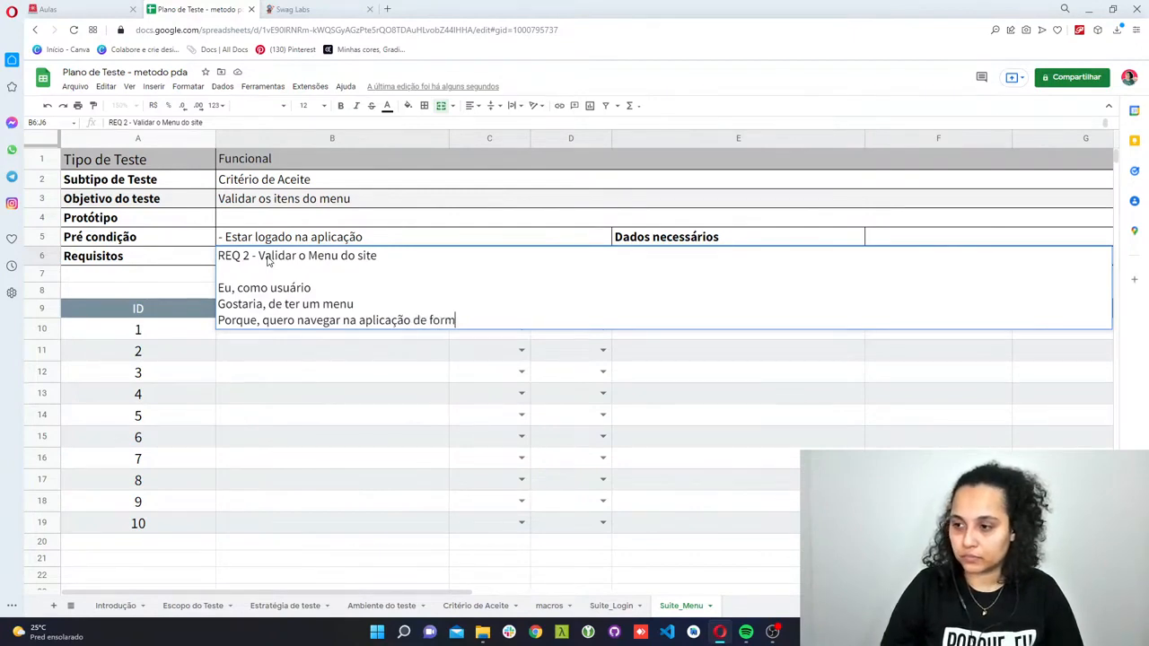
text(a simp)
text(lifica)
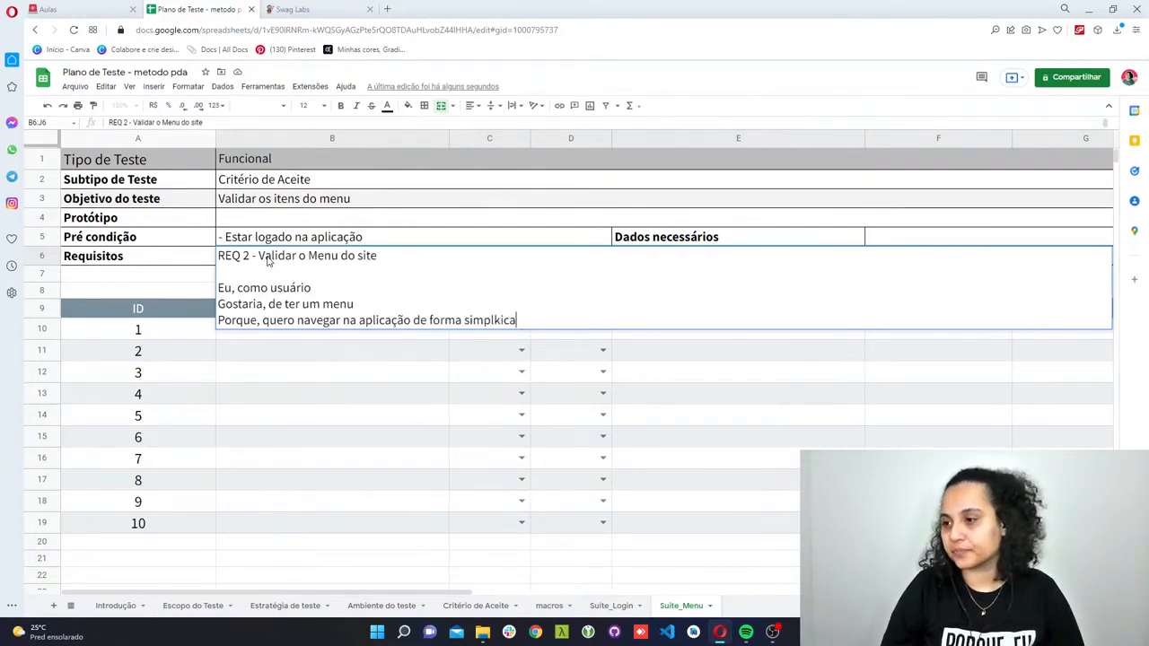
key(BackSpace)
key(BackSpace)
key(BackSpace)
key(BackSpace)
key(BackSpace)
text(ifica)
text(da)
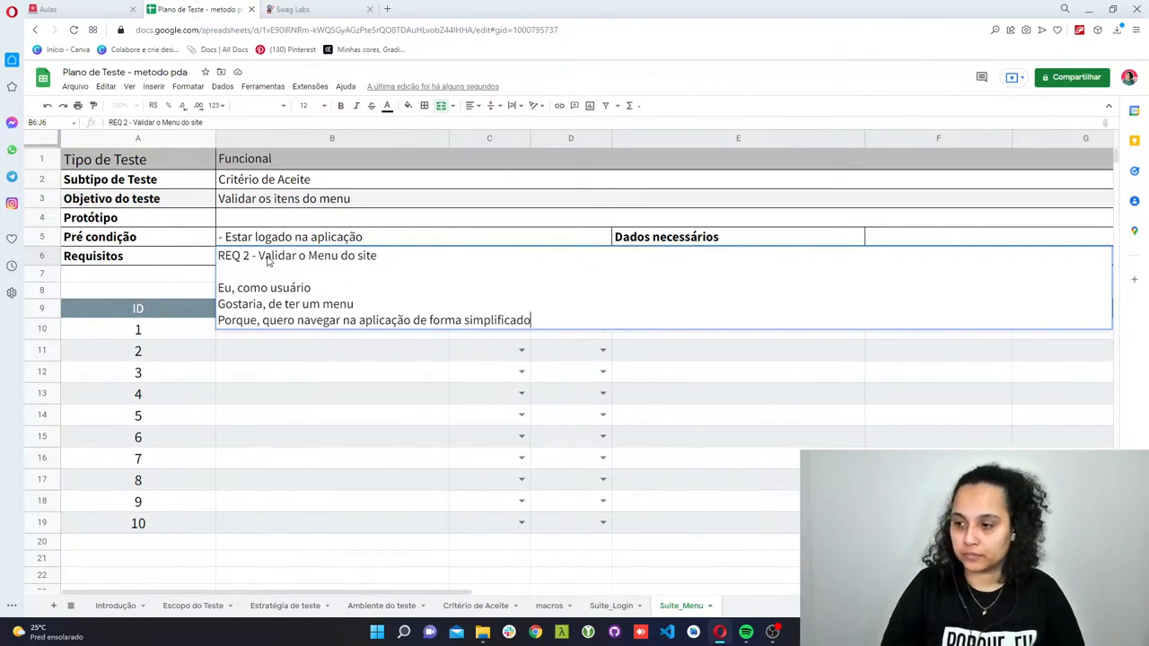
key(Return)
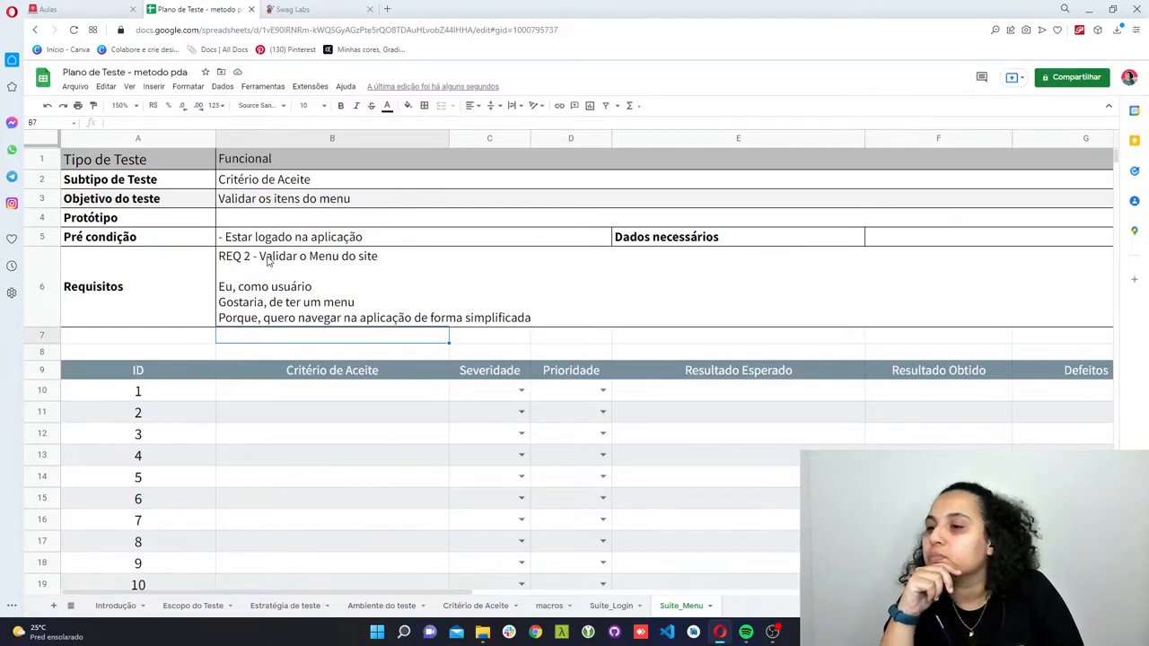
- Switch to the Swag Labs site and expand its navigation menu to examine the available options
scroll(269, 261, down, 2)
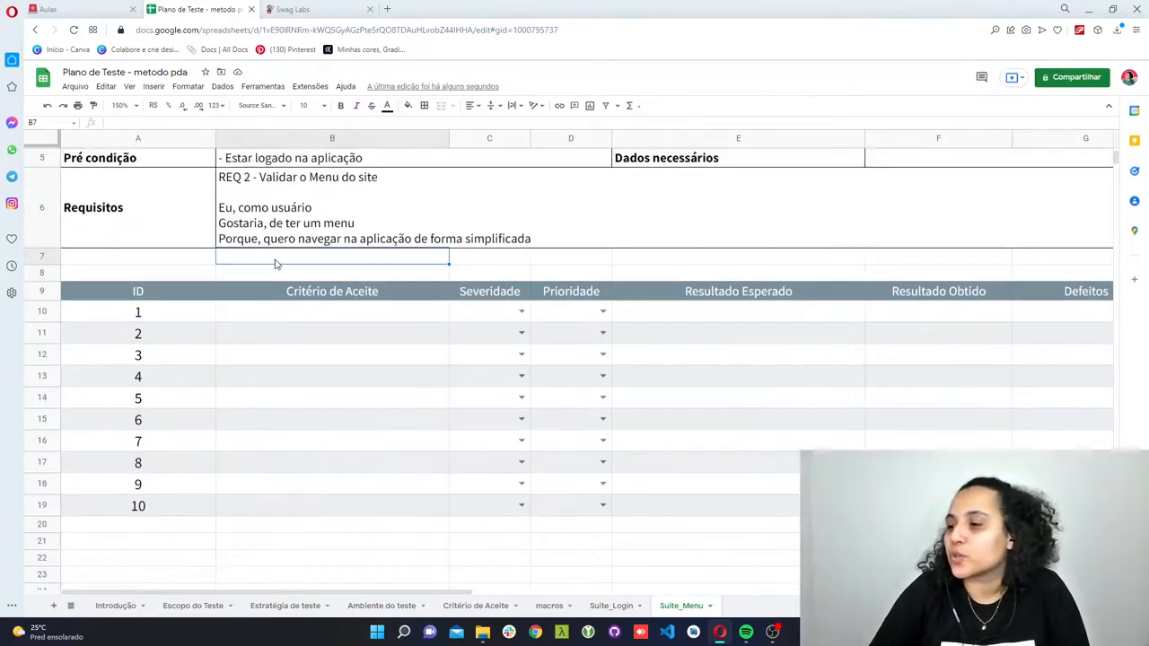
click(300, 9)
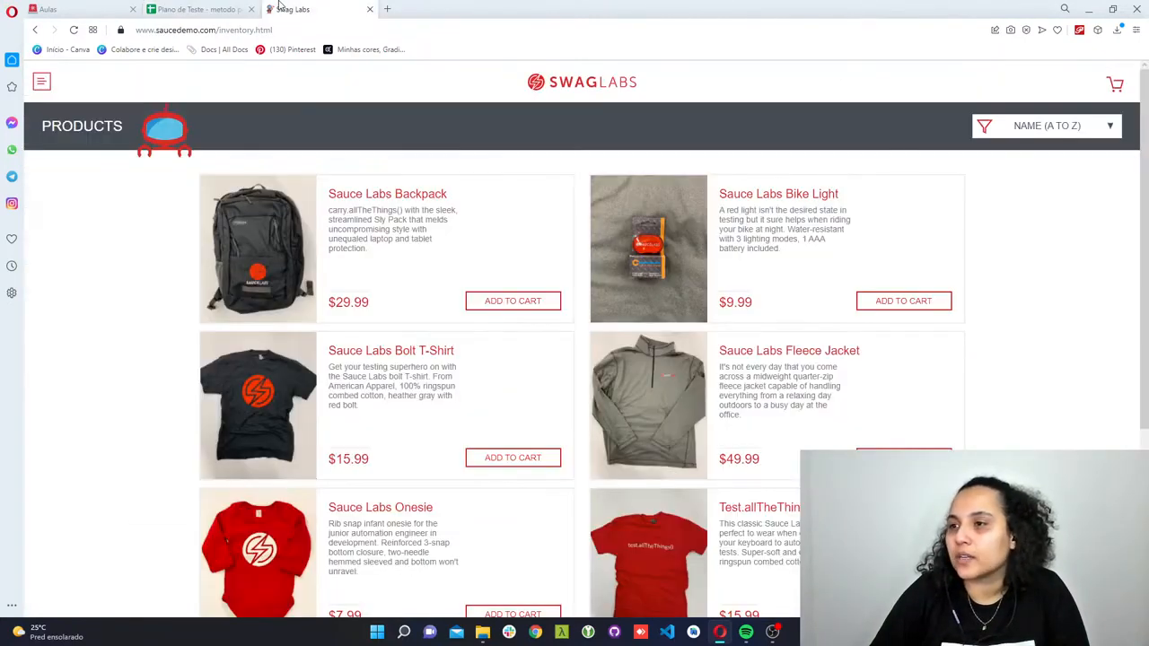
click(43, 88)
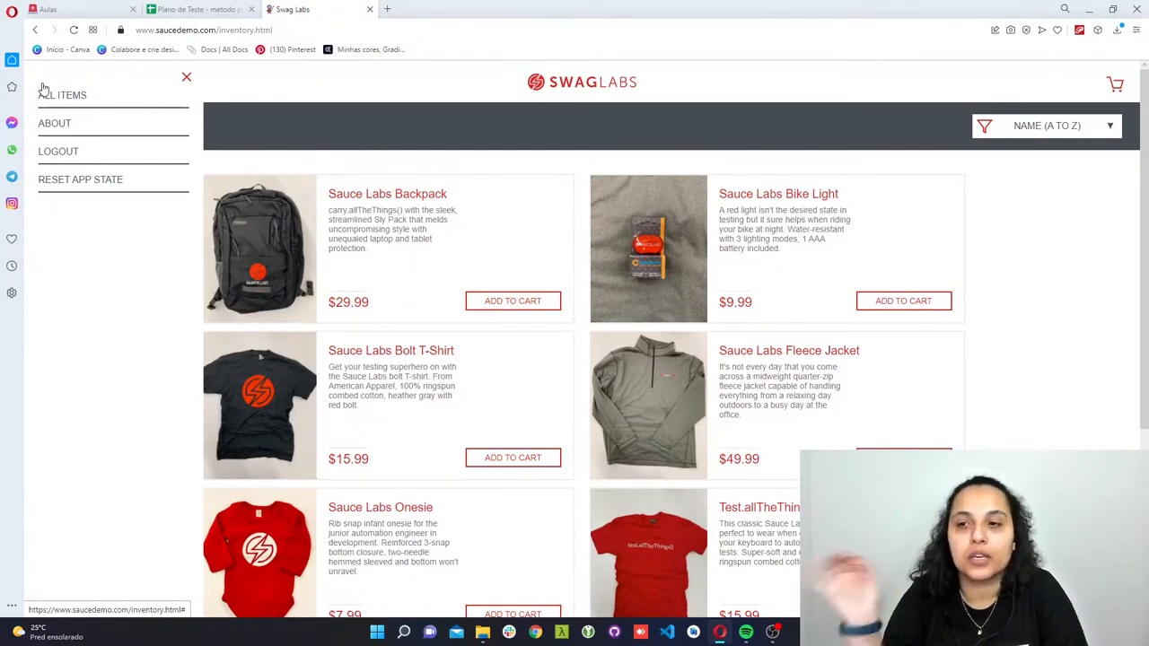
- Back in the test plan, enter "DADO que estou logado" and "QUANDO clico no menu" on two lines as test case 1's Critério de Aceite
click(197, 10)
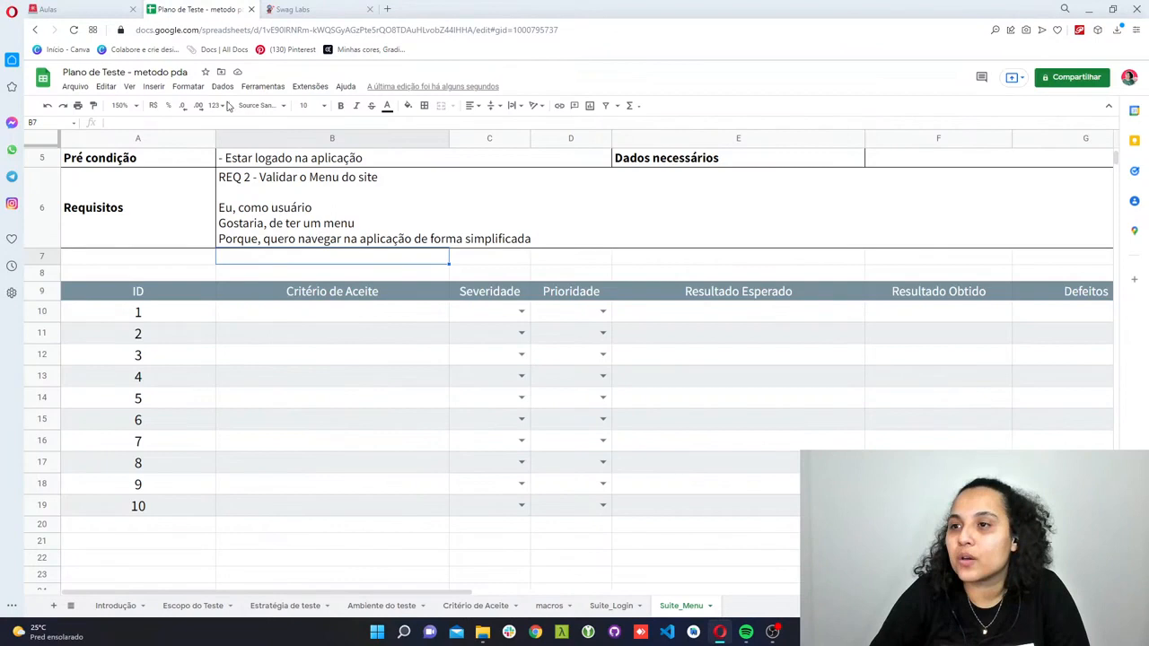
double_click(300, 312)
text(DAD)
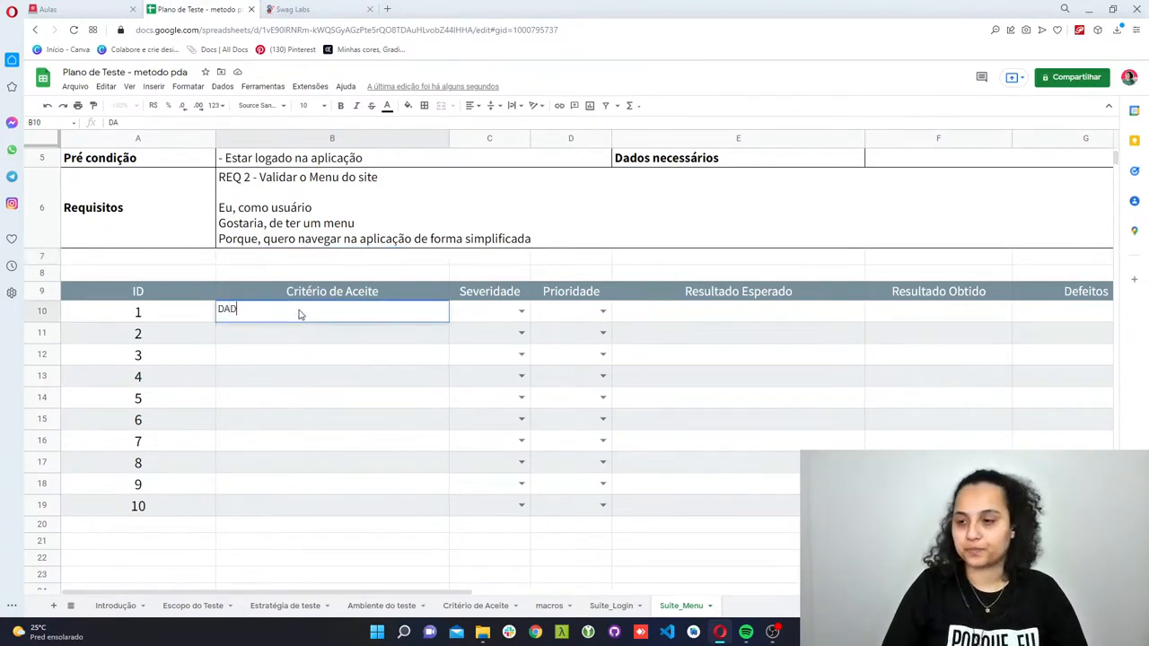
key(BackSpace)
text(DO que )
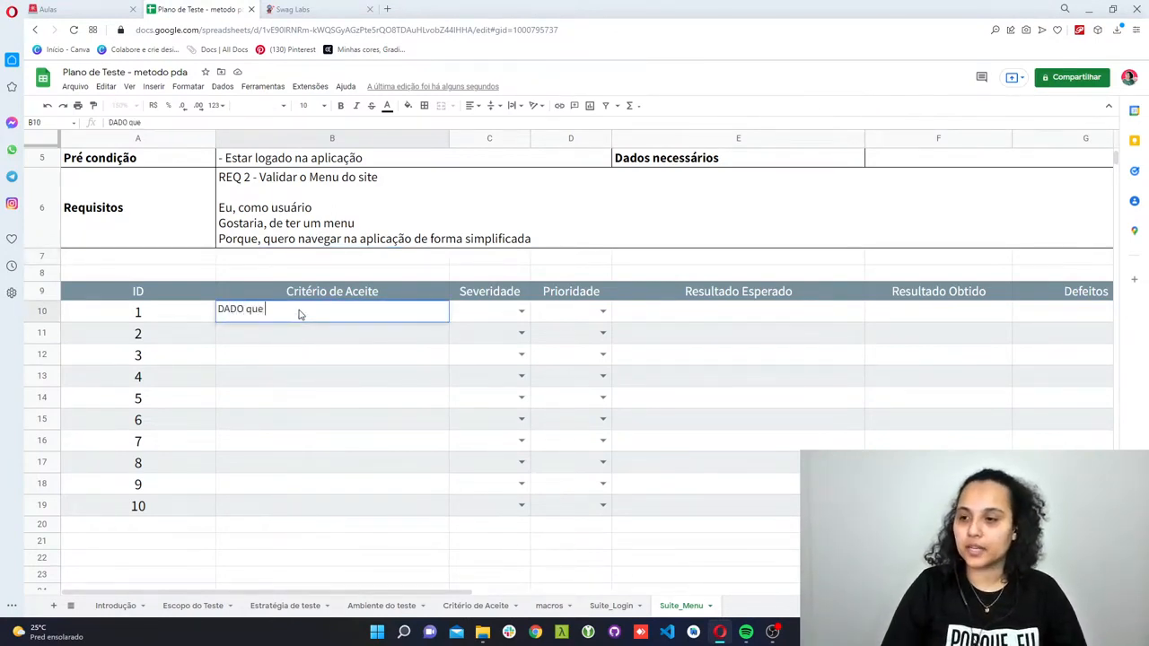
text(estou)
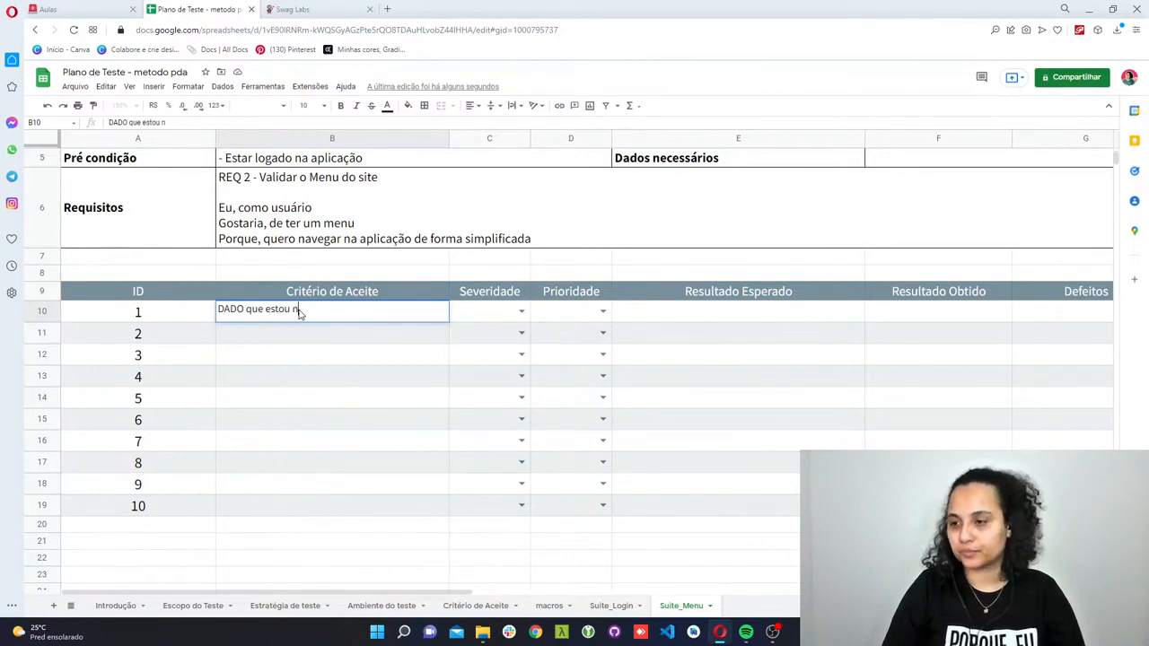
text( logado)
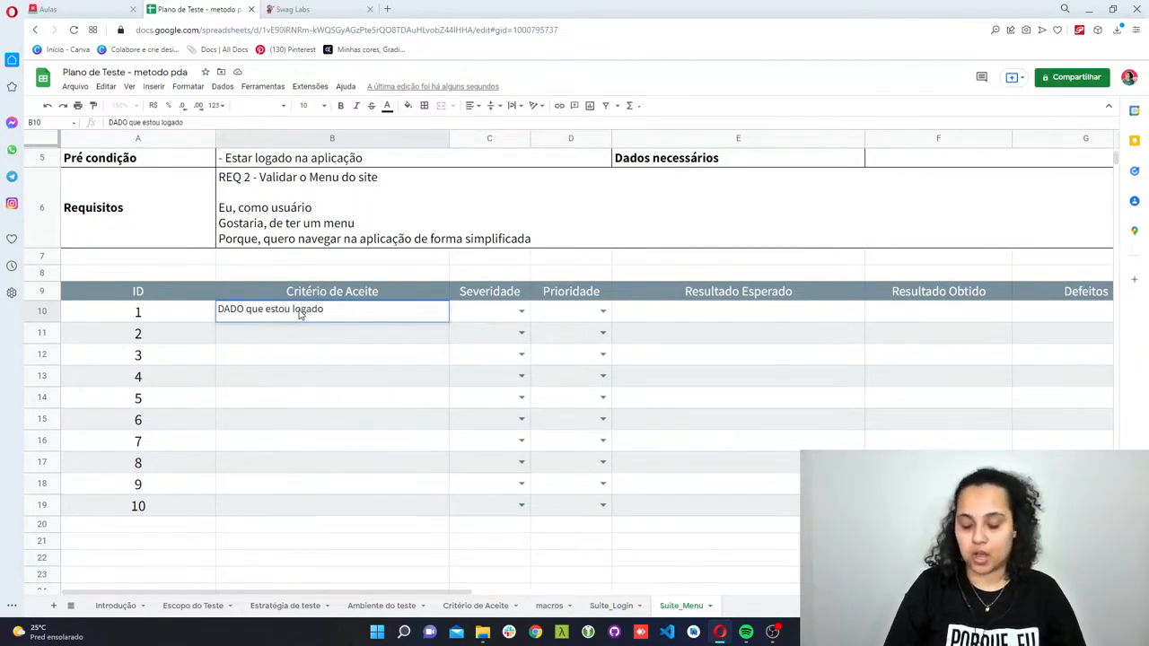
key(alt+Return)
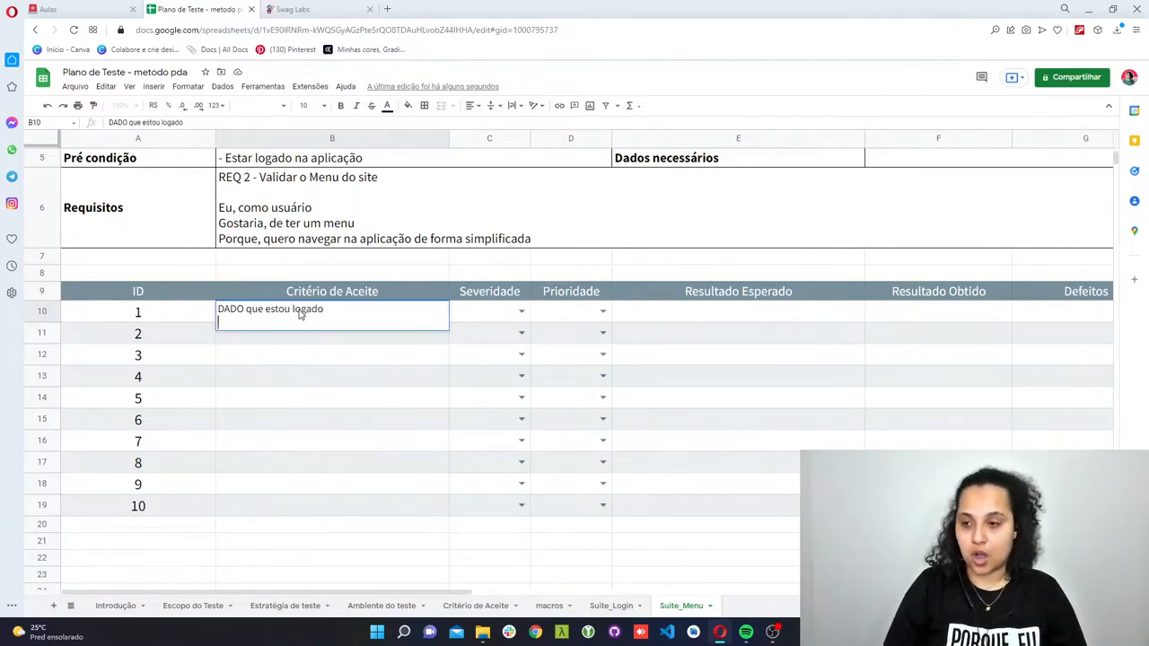
text(QUANDO clico no menu)
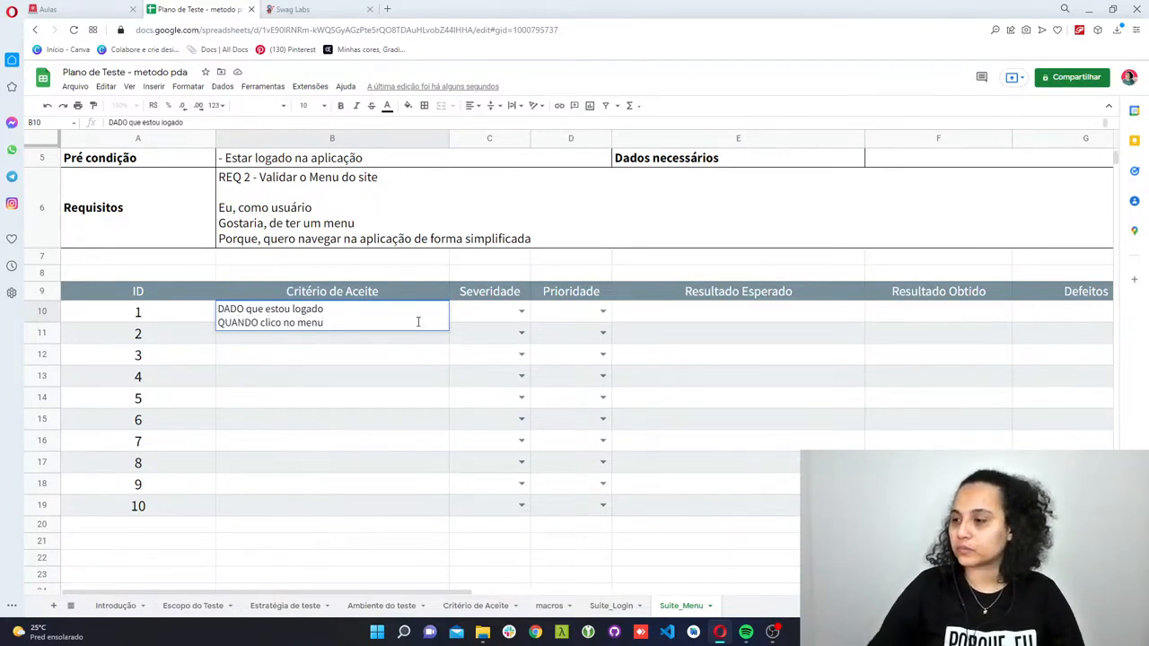
- Enter "ENTÃO deve ser exibido as três opções" as the Resultado Esperado of test case 1
click(661, 314)
double_click(660, 311)
text(ENT)
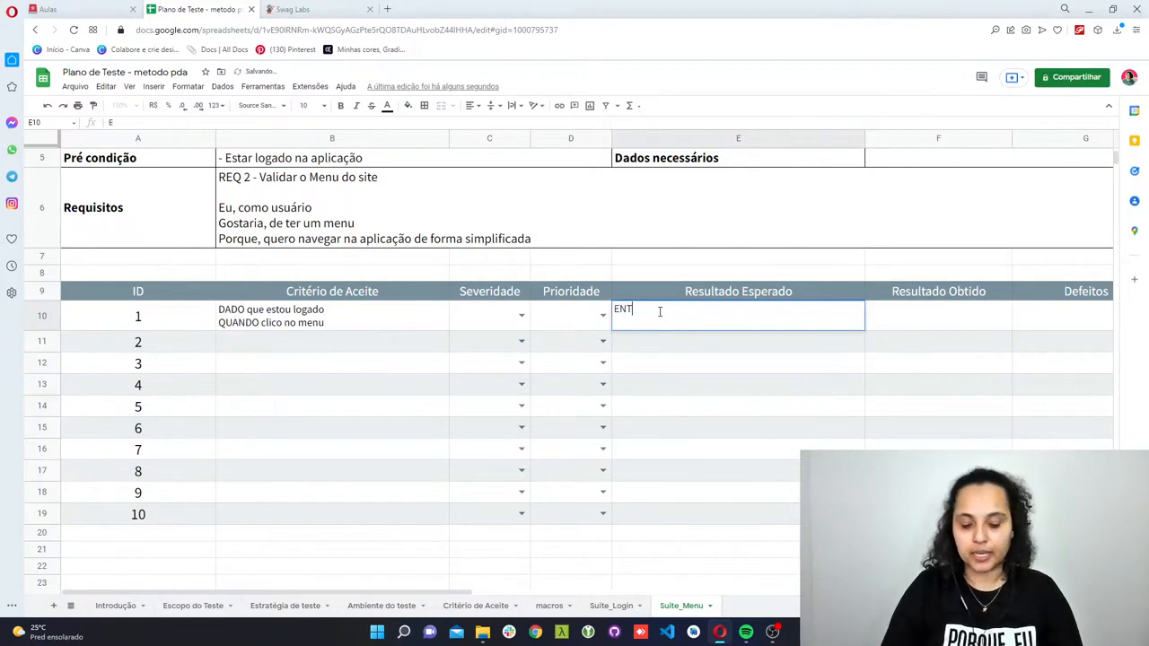
text(ÃO deve ser e)
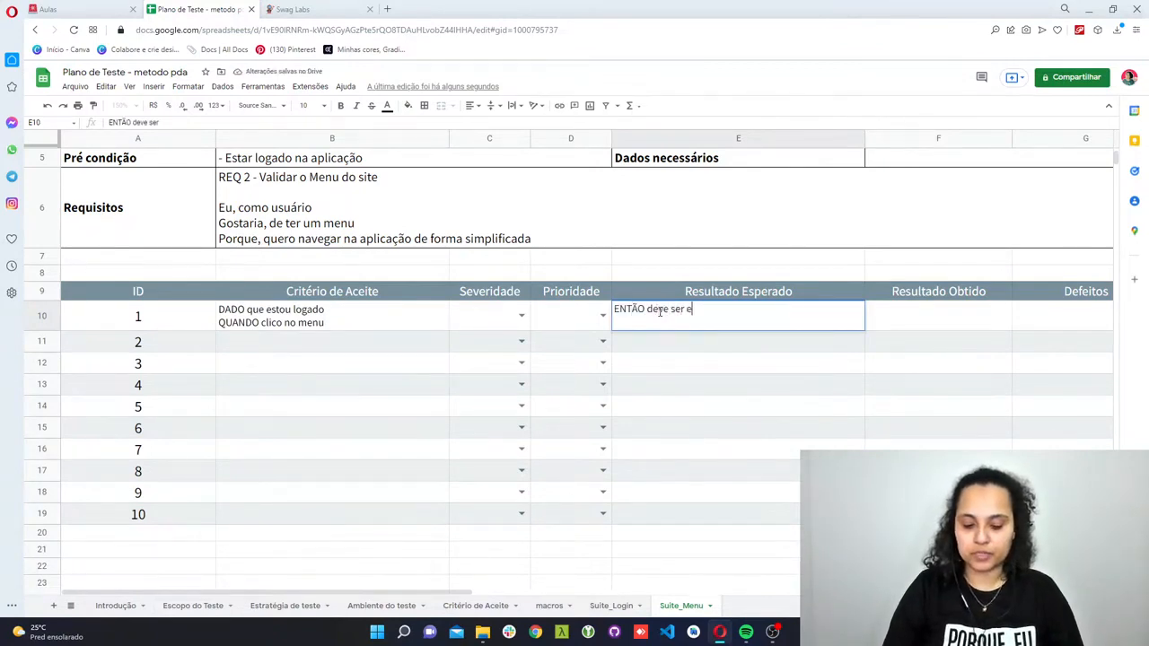
text(xibido as t)
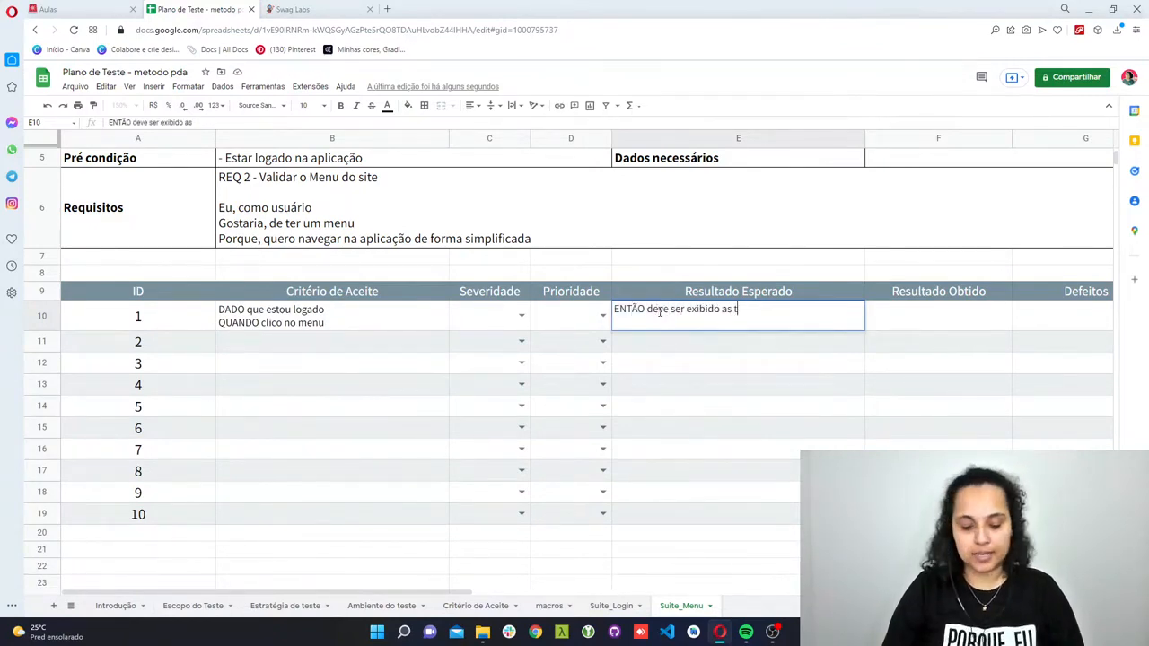
text(rês opcões)
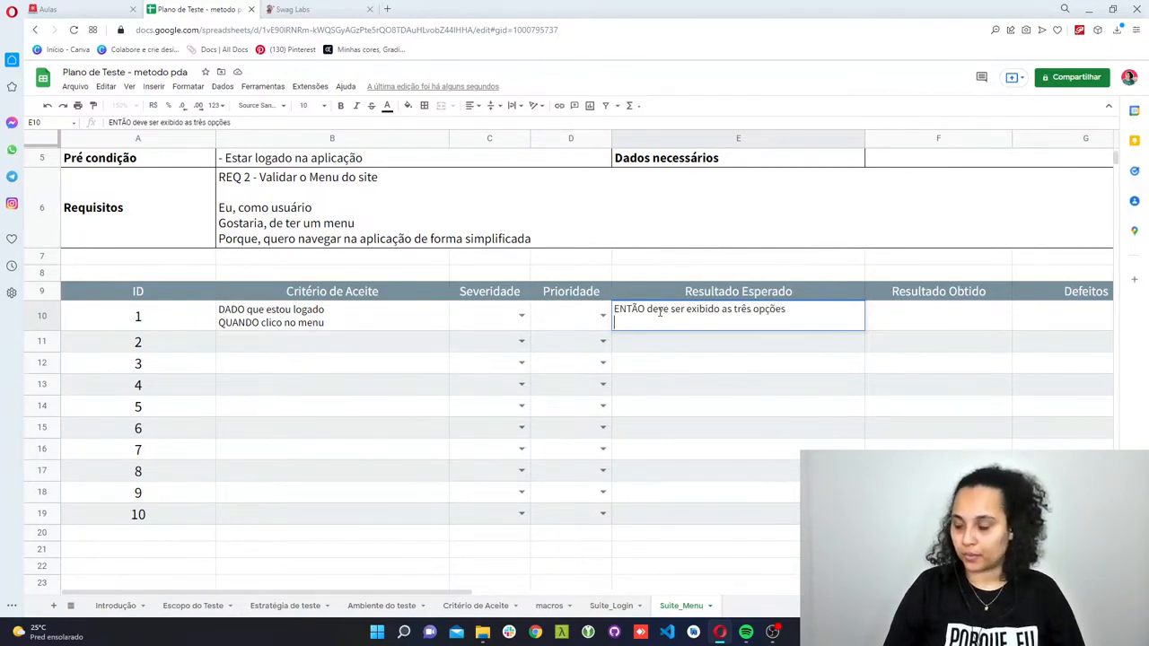
text(- All itens)
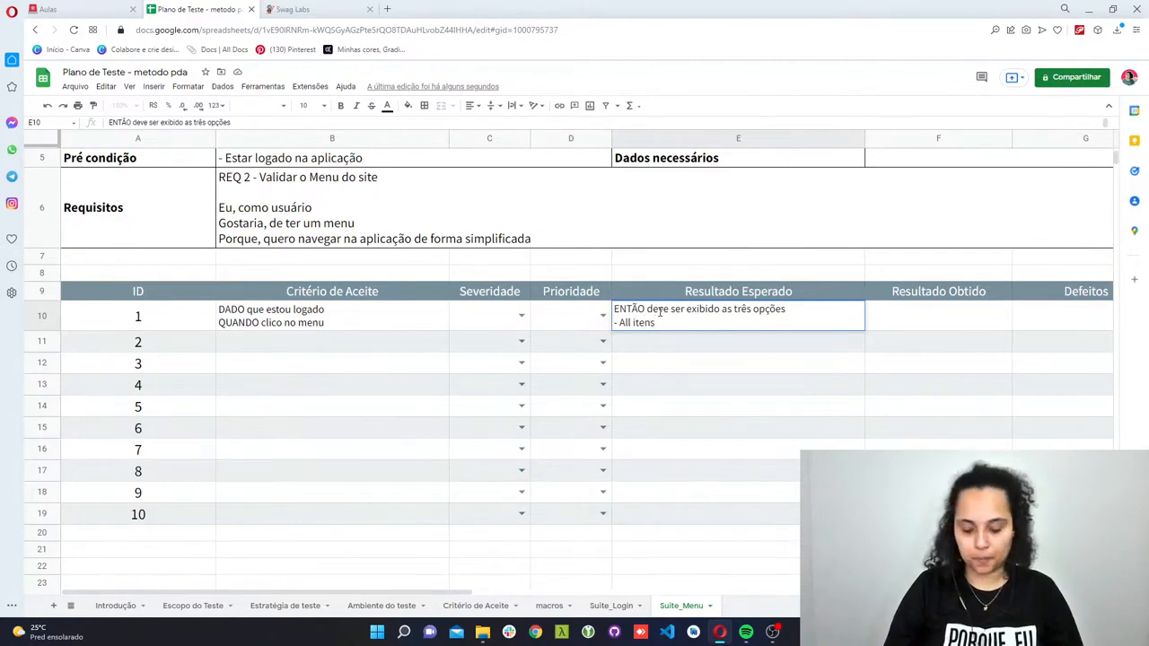
- List "- All itens", "- About" and "- Logout" on separate lines below the expected result text of test case 1
key(alt+Return)
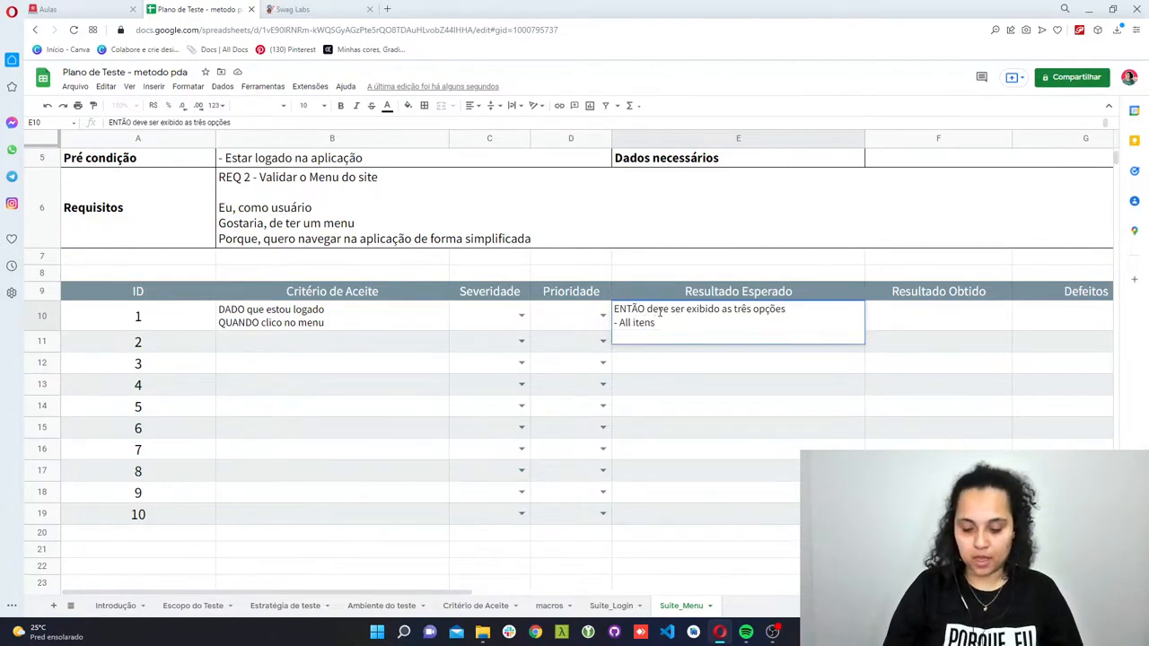
text(-)
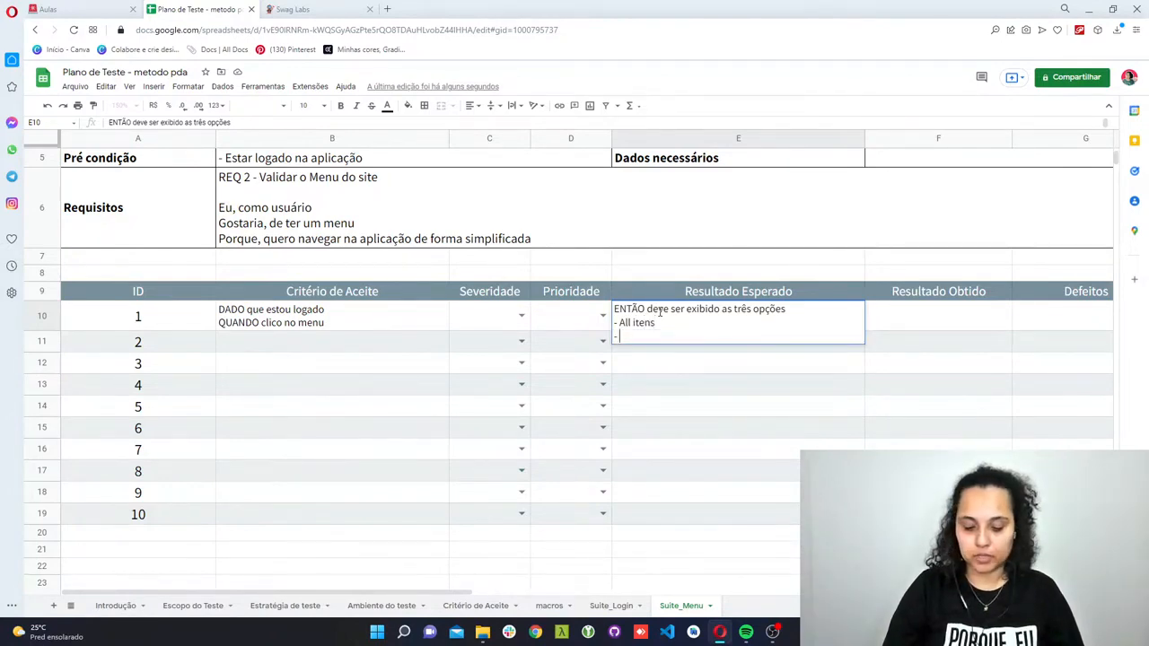
text( About)
key(alt+Return)
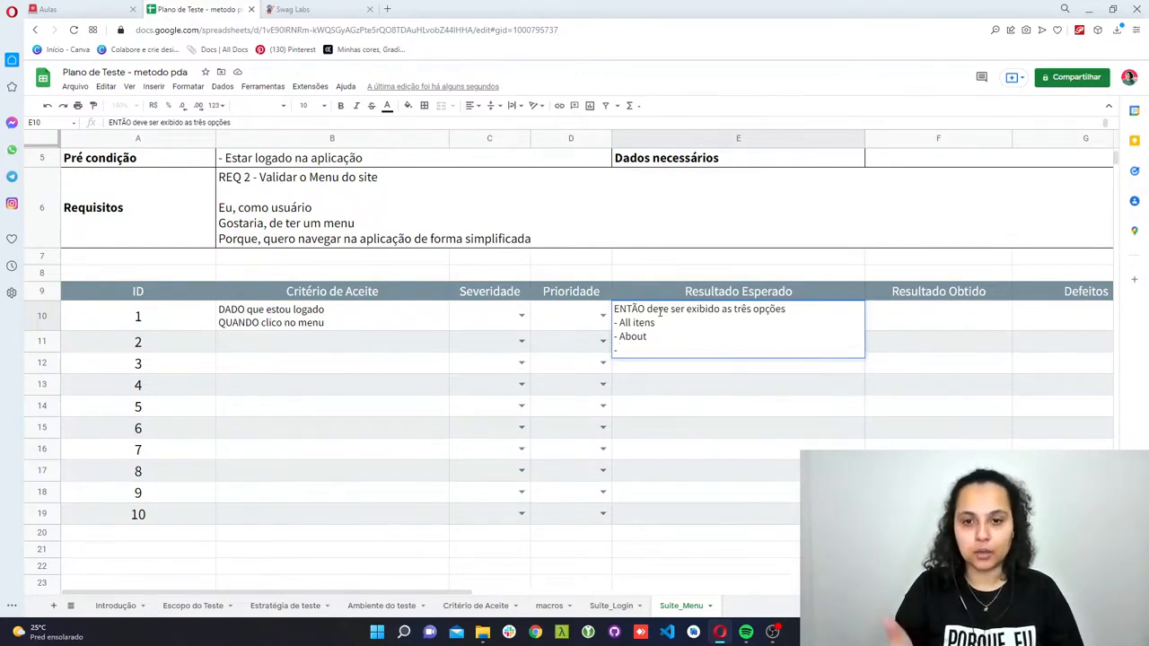
text(Logout)
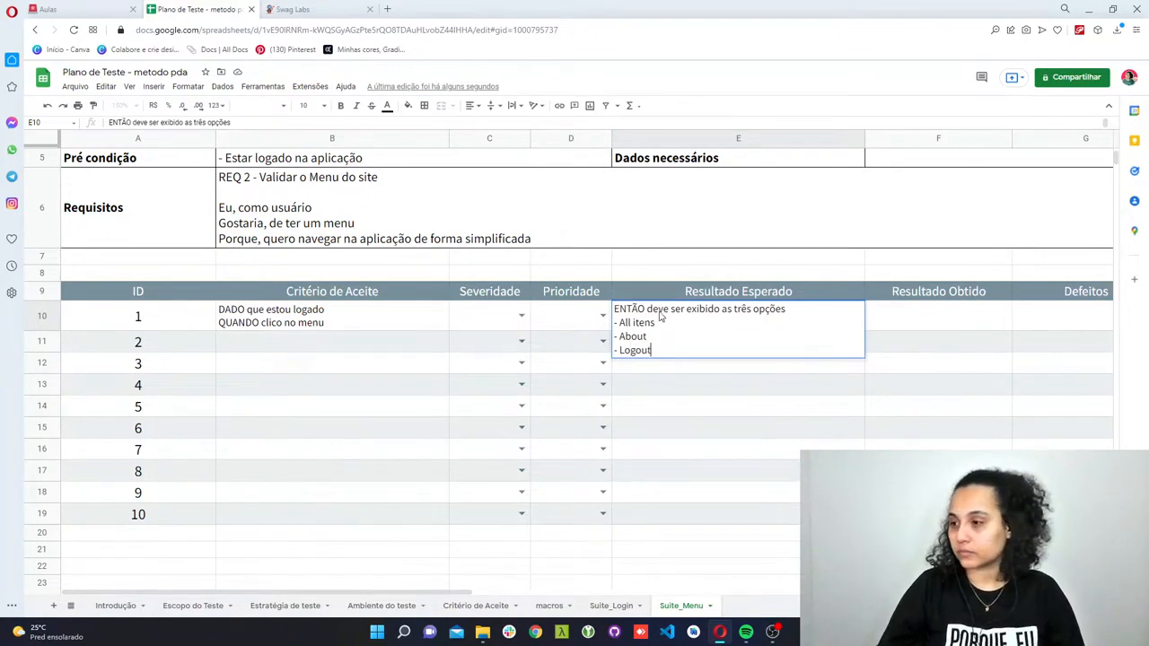
key(Return)
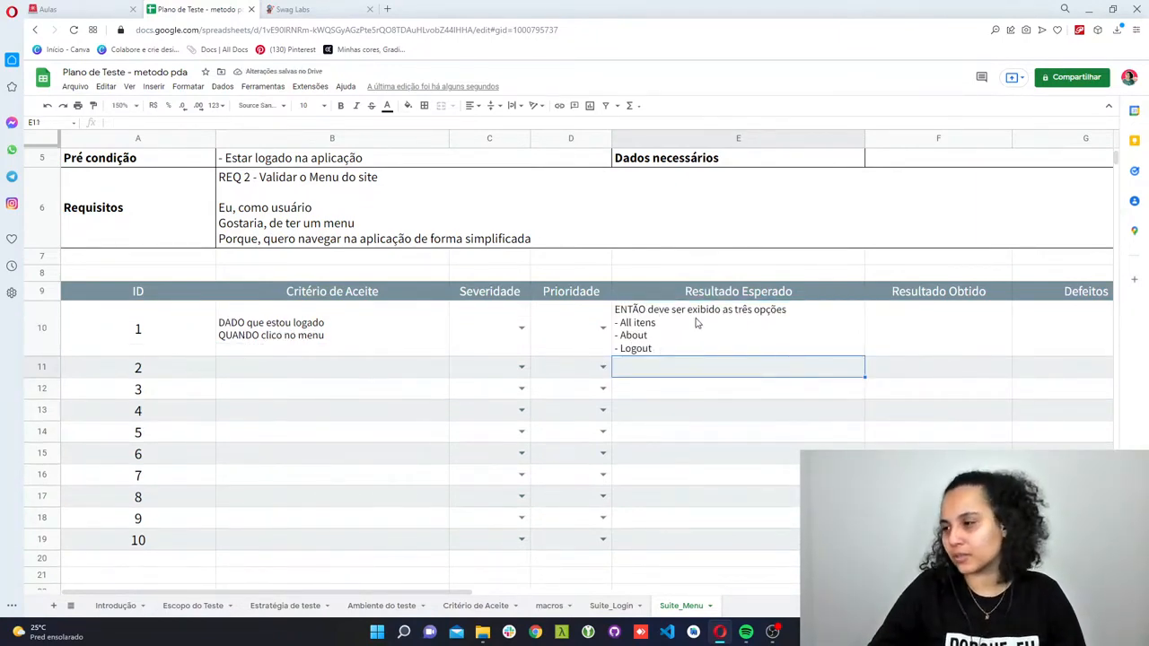
double_click(785, 315)
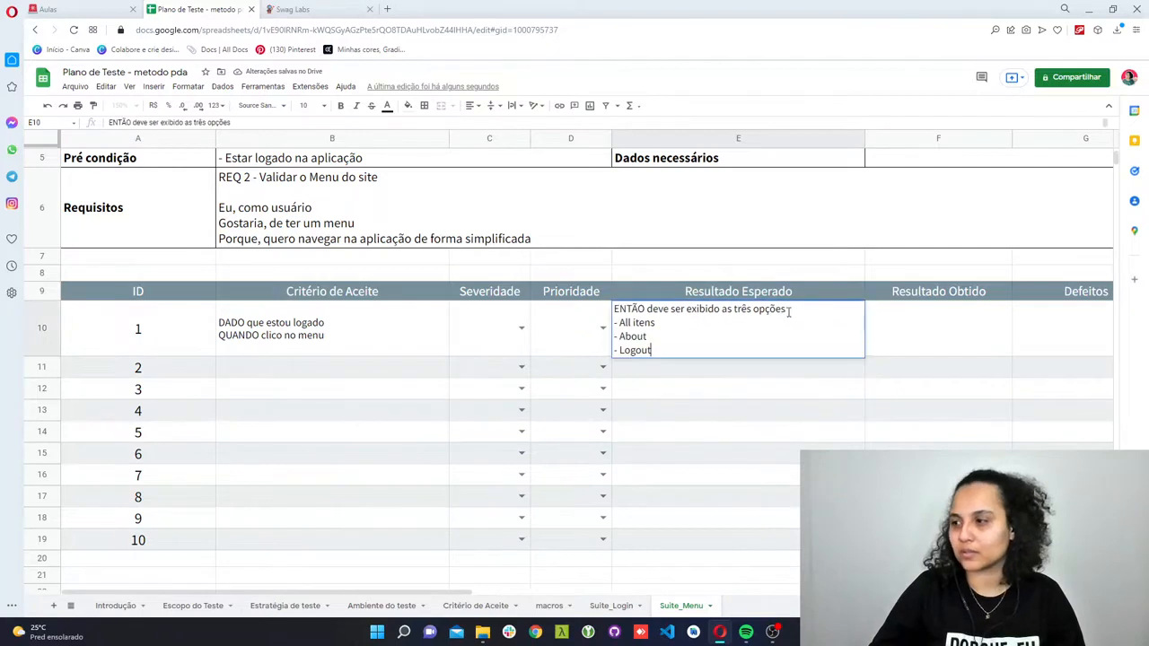
click(706, 415)
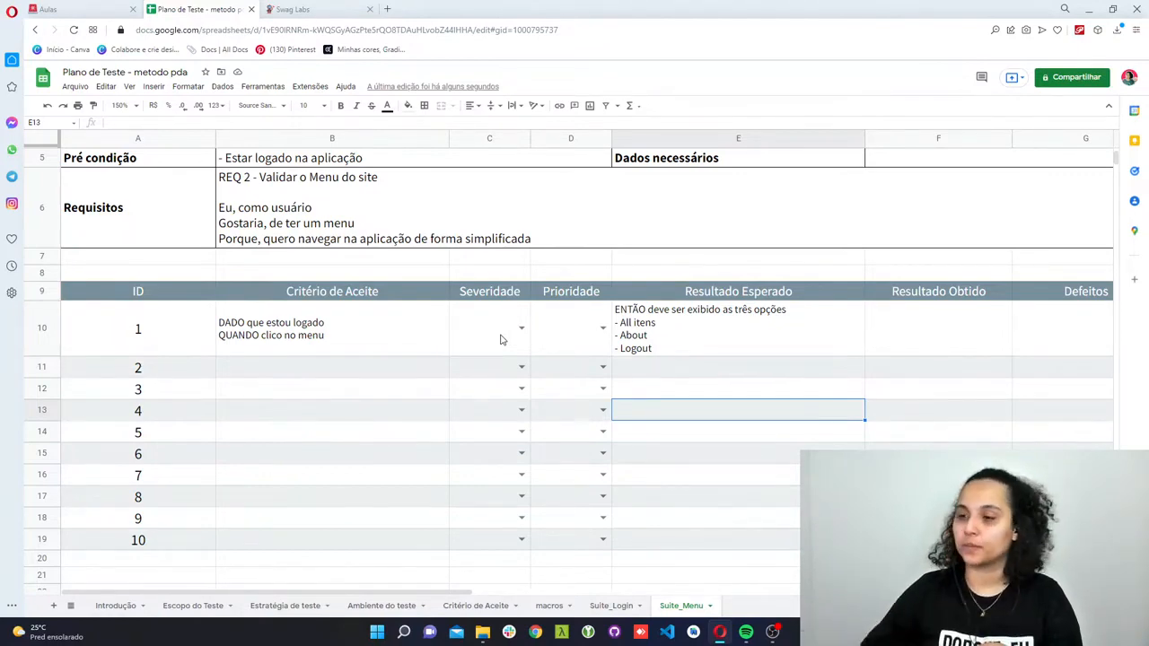
- Switch to the Swag Labs site and close its navigation menu to examine how it is dismissed
click(296, 9)
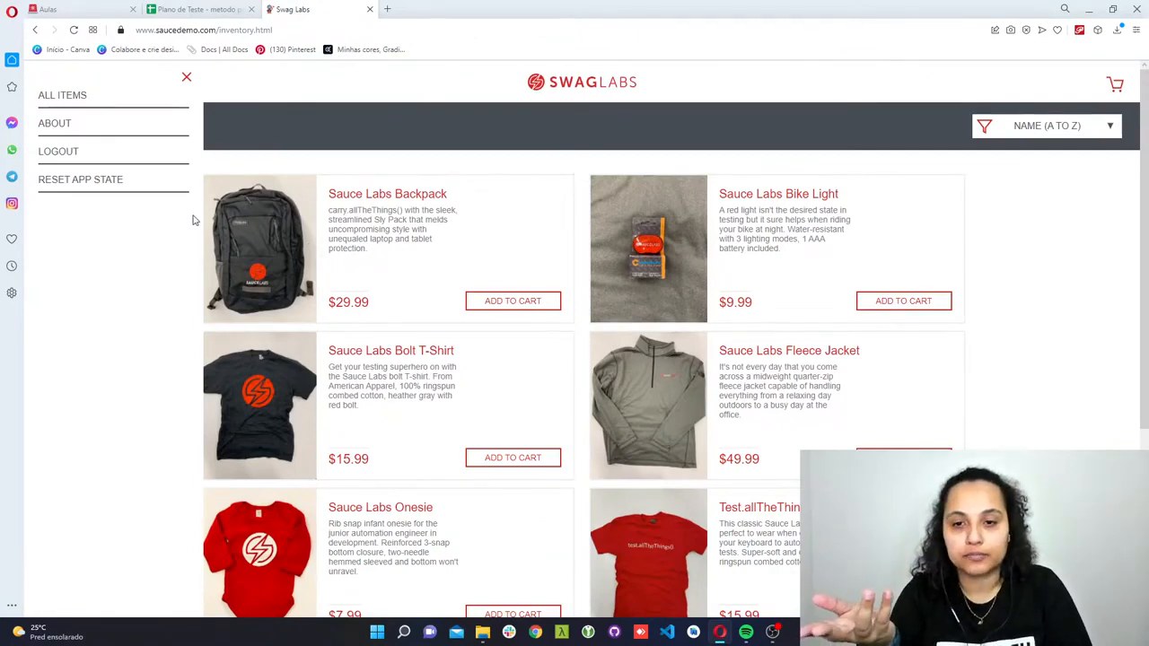
click(186, 77)
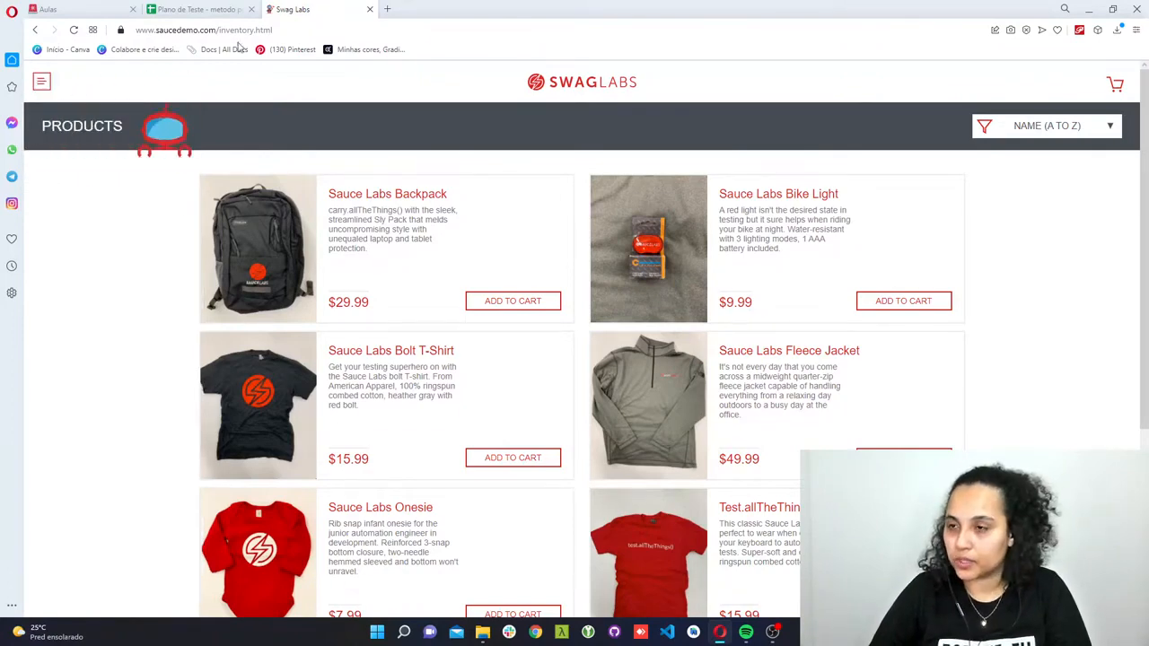
- Back in the test plan, fill test case 2's Critério de Aceite with "DADO que estou logado" and "QUANDO clico no menu" on two lines
click(199, 9)
click(251, 366)
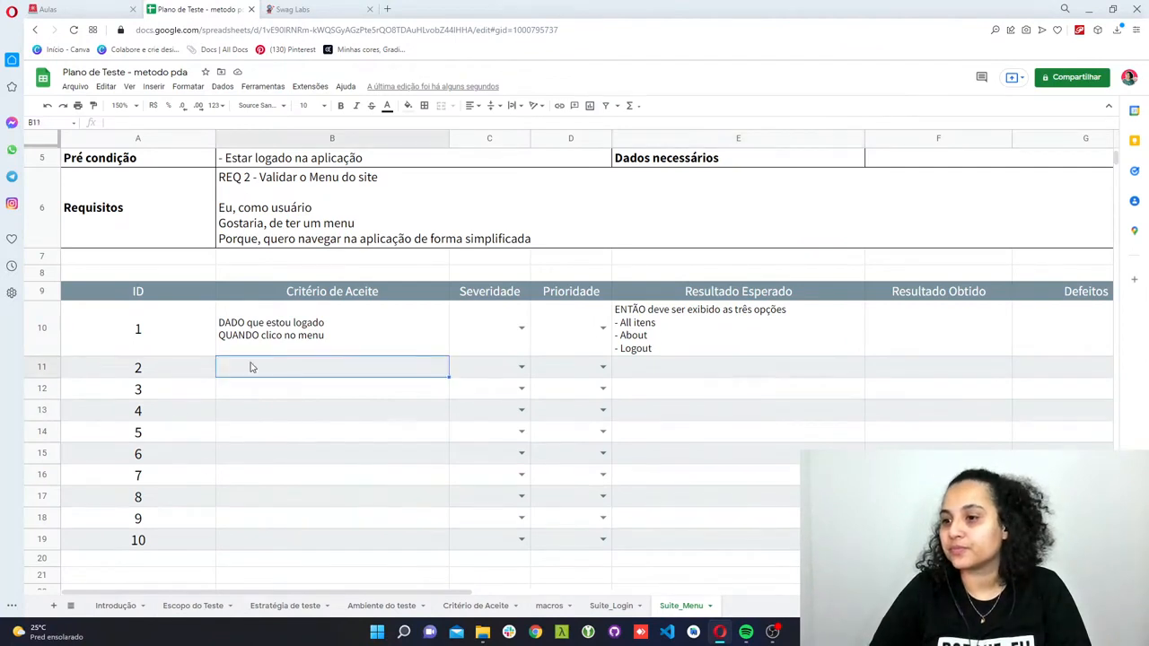
text(DADO que me)
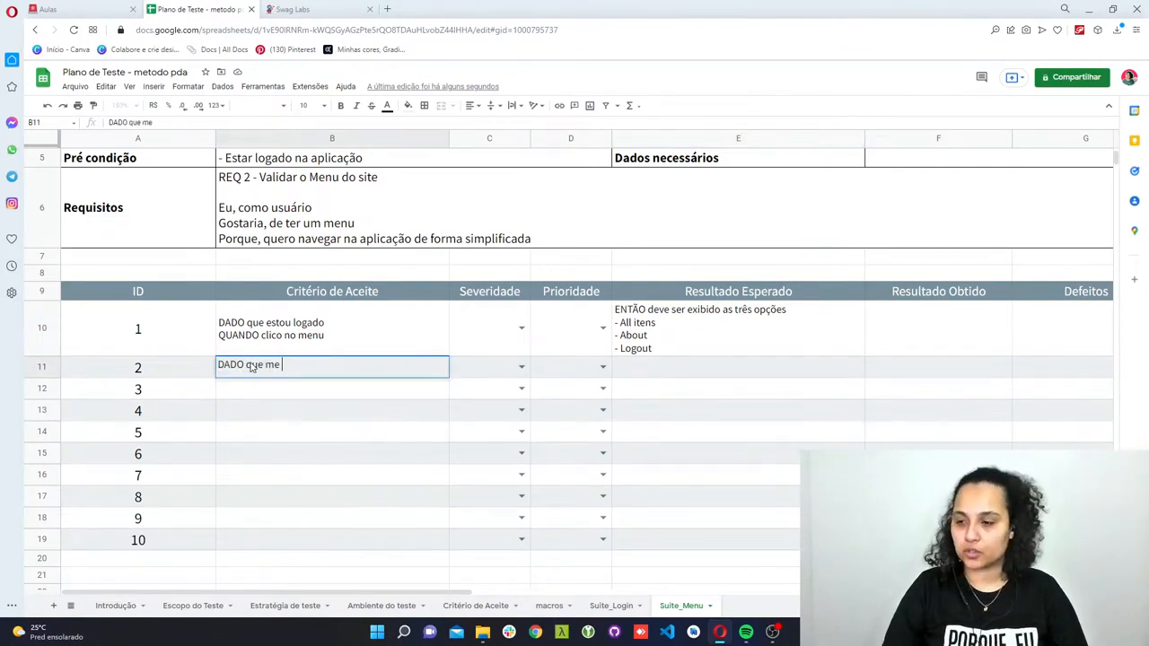
key(BackSpace)
key(BackSpace)
text(estou logado)
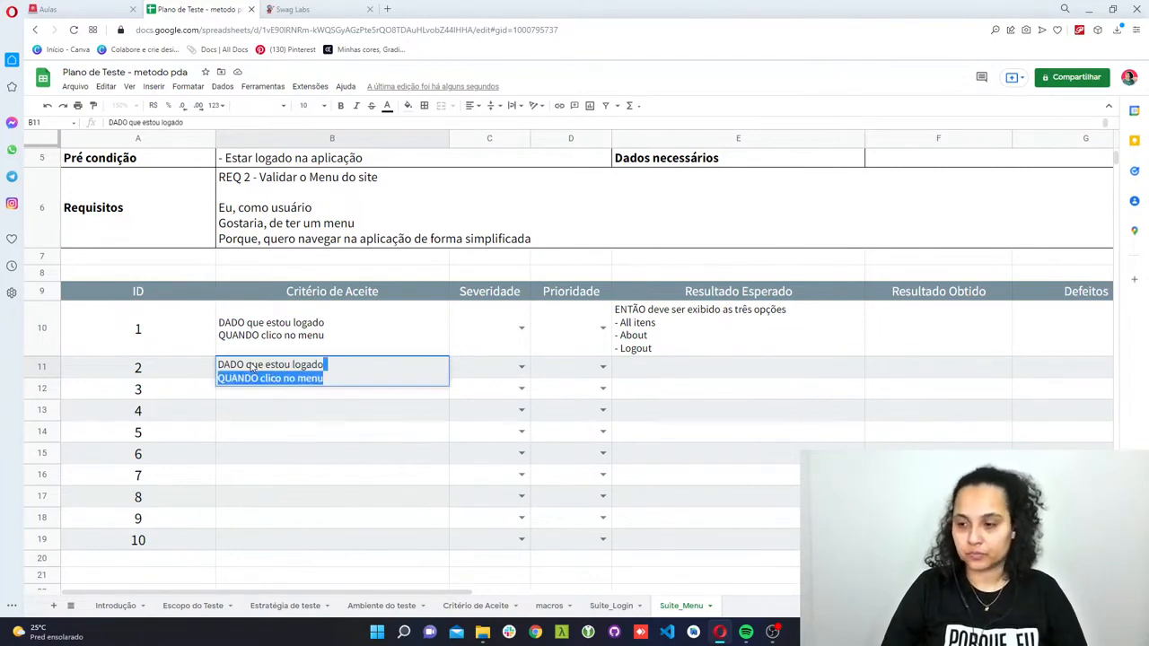
key(Tab)
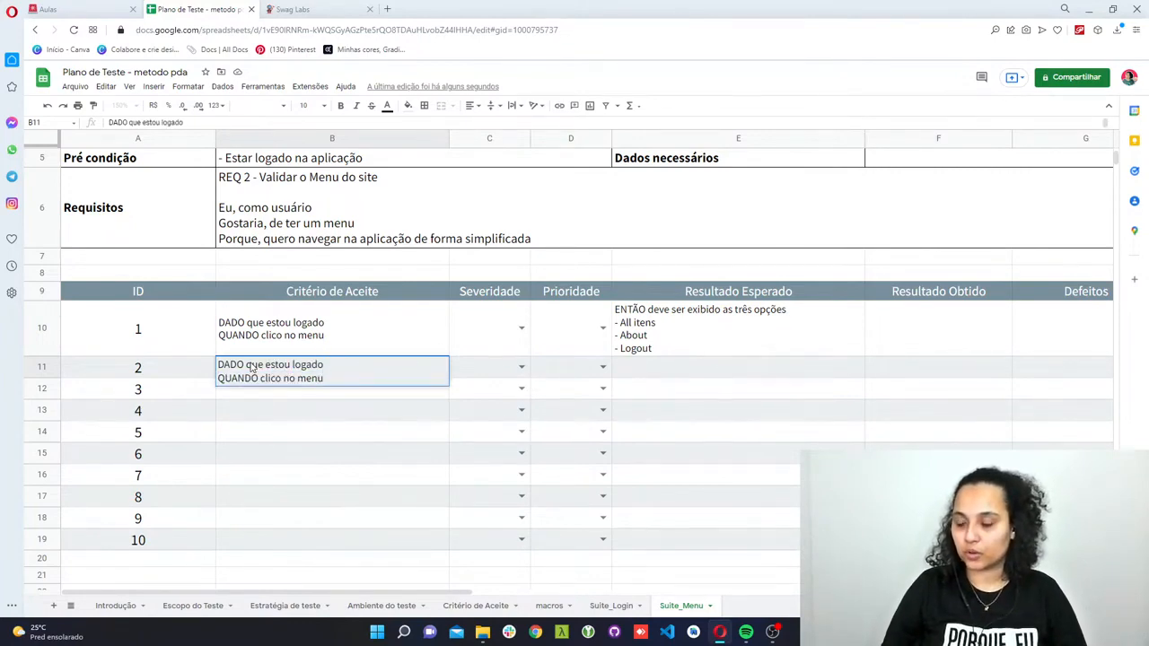
- In test case 2's criterion, change the second line to "E clico no menu" and add a third line, QUANDO clico no "X"
double_click(248, 378)
text(E)
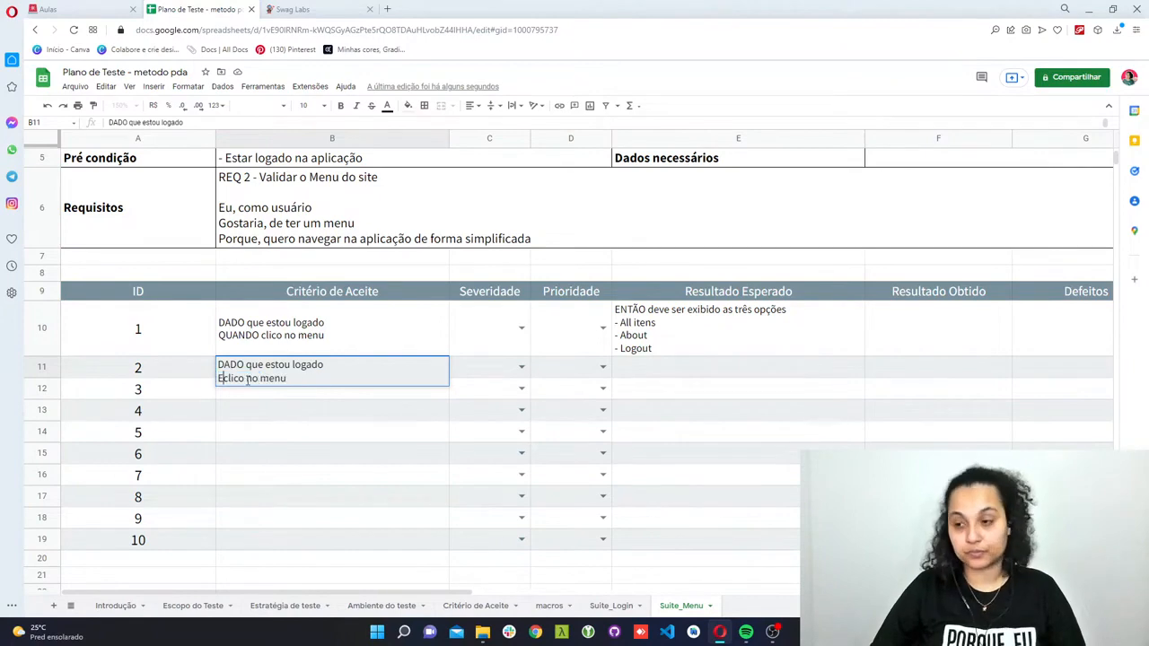
click(289, 380)
key(alt+Return)
text(QUAN)
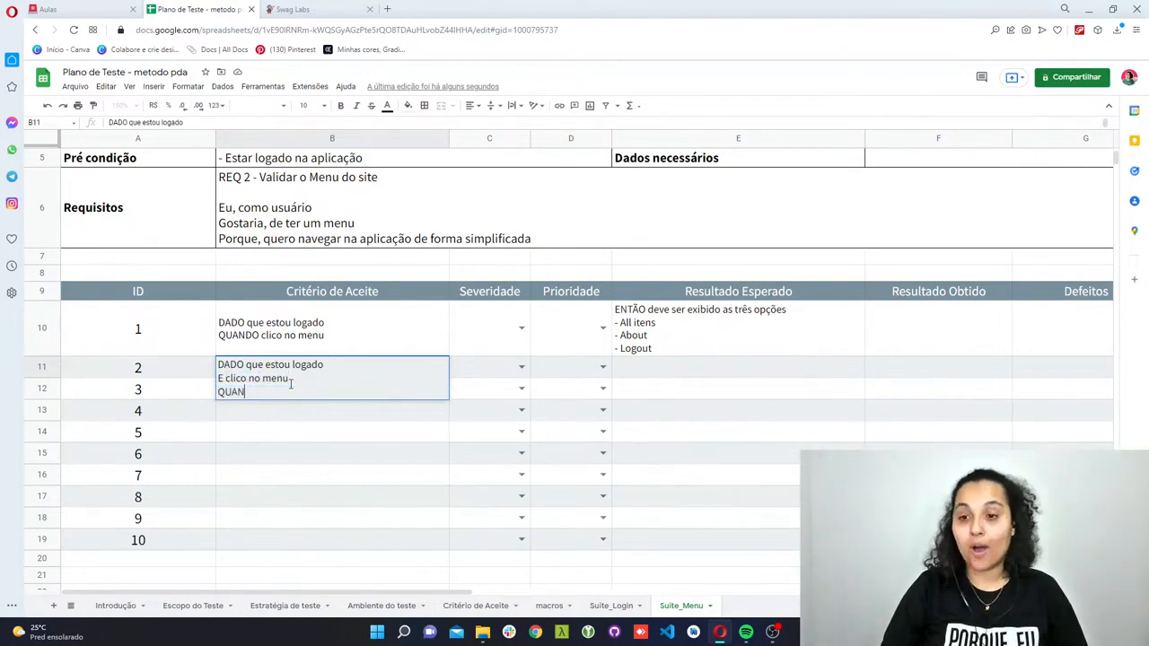
text(DO clico no)
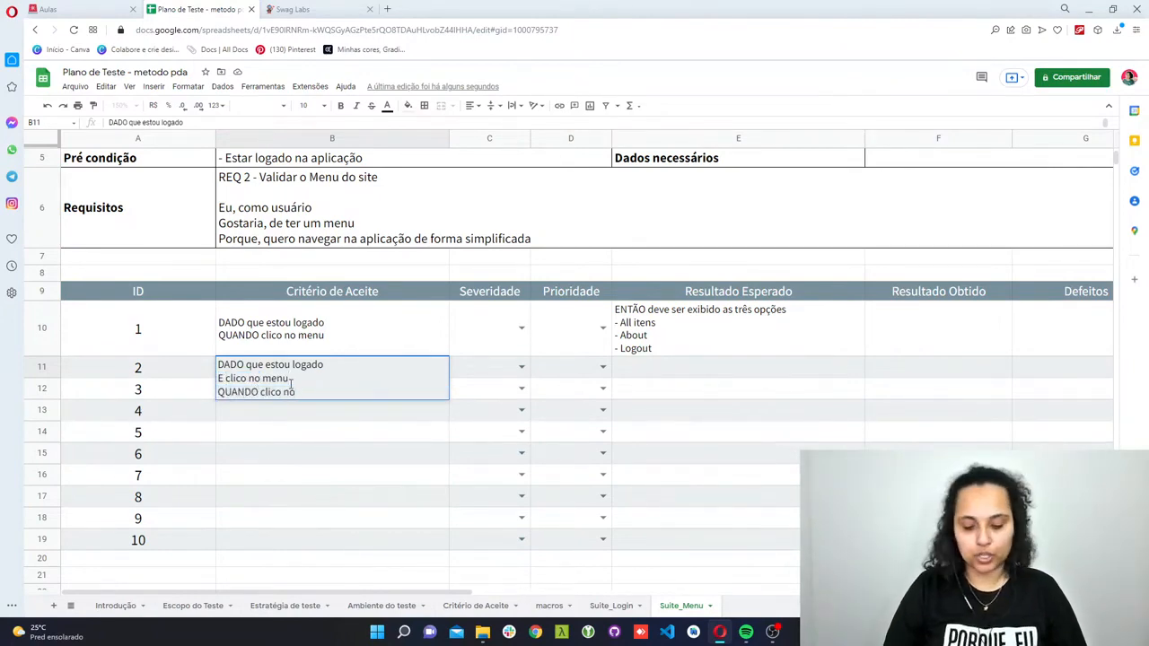
text( "X)
key(alt)
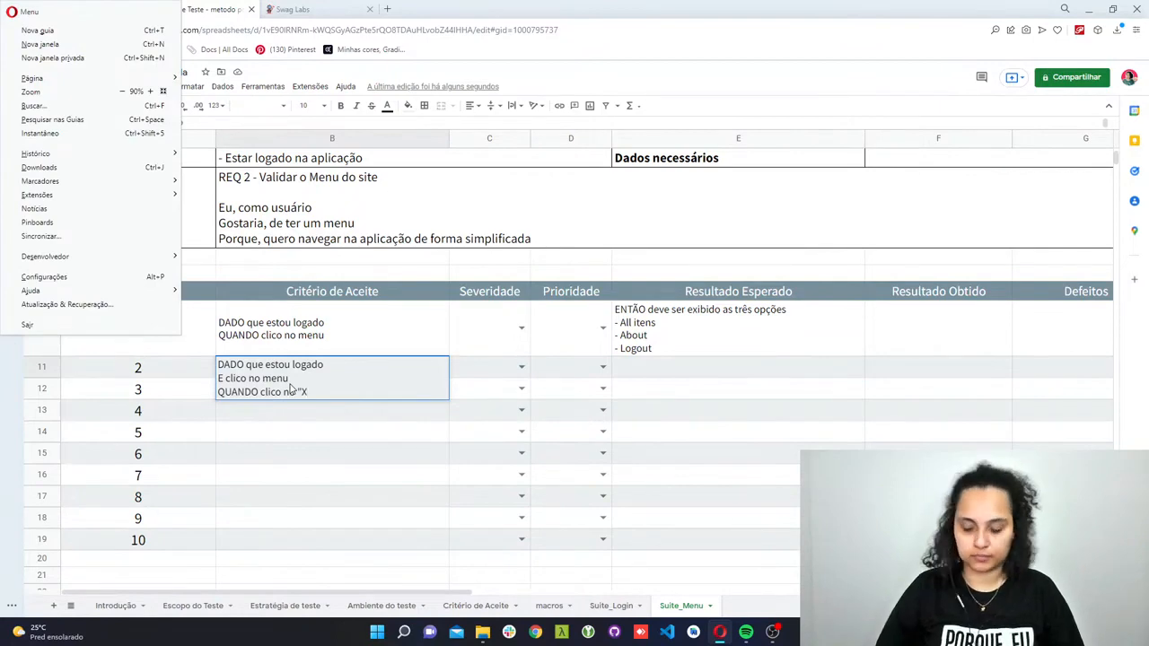
key(Escape)
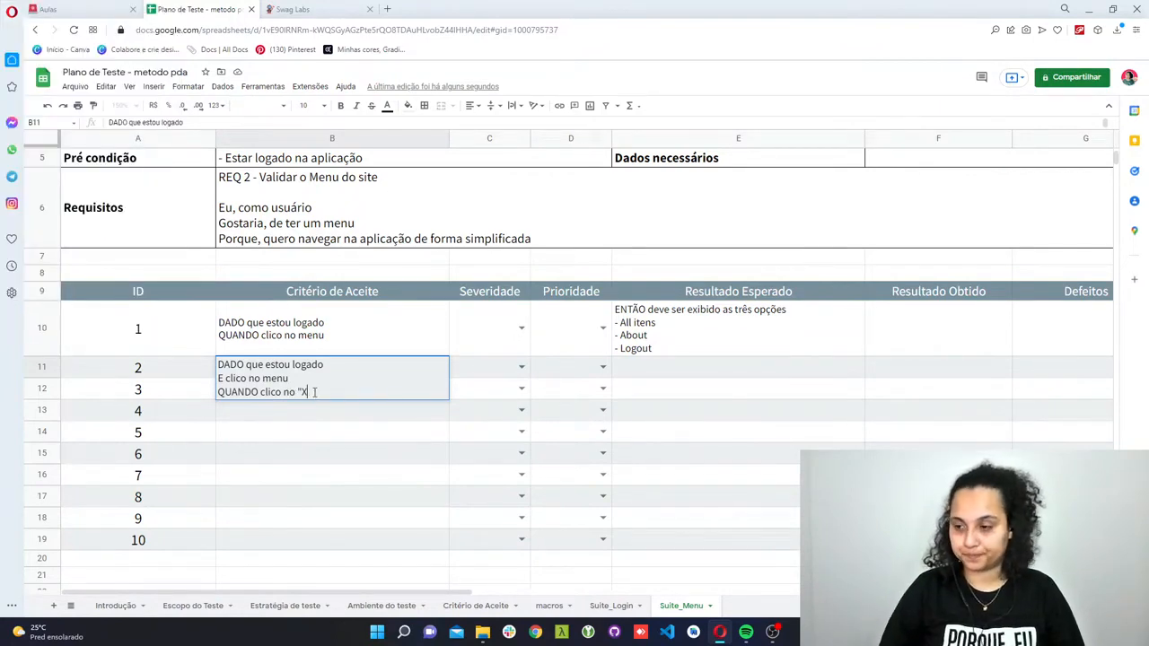
text(")
- Enter "ENTÃO o menu deve ser fechado" as the Resultado Esperado of test case 2
click(661, 366)
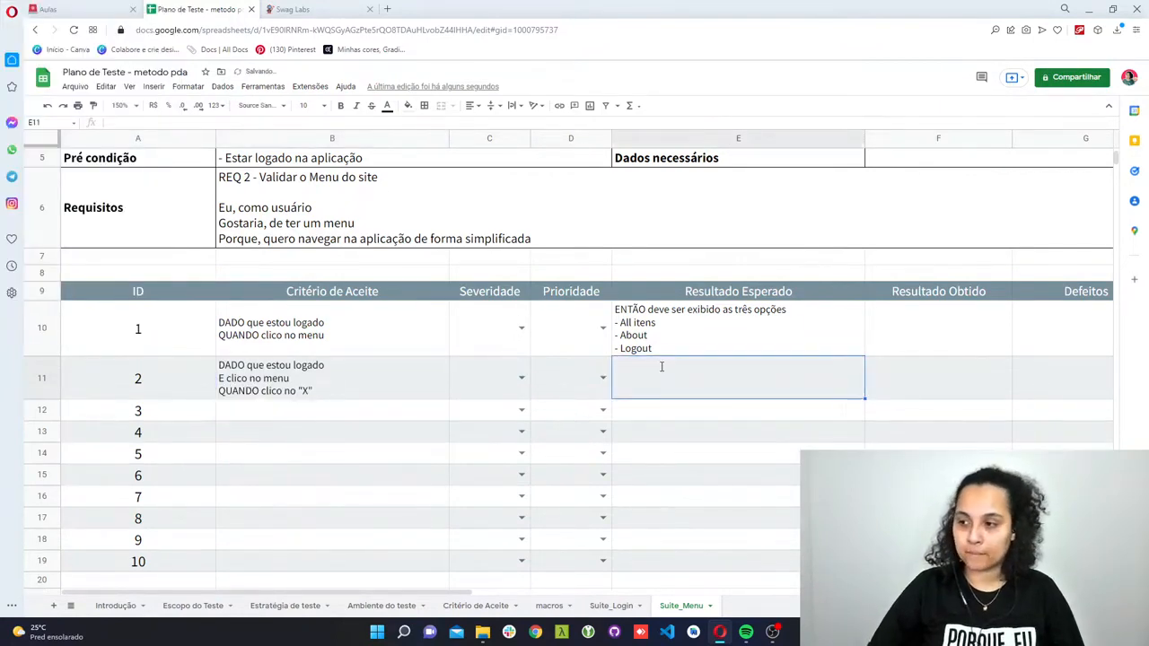
text(ENTÃO )
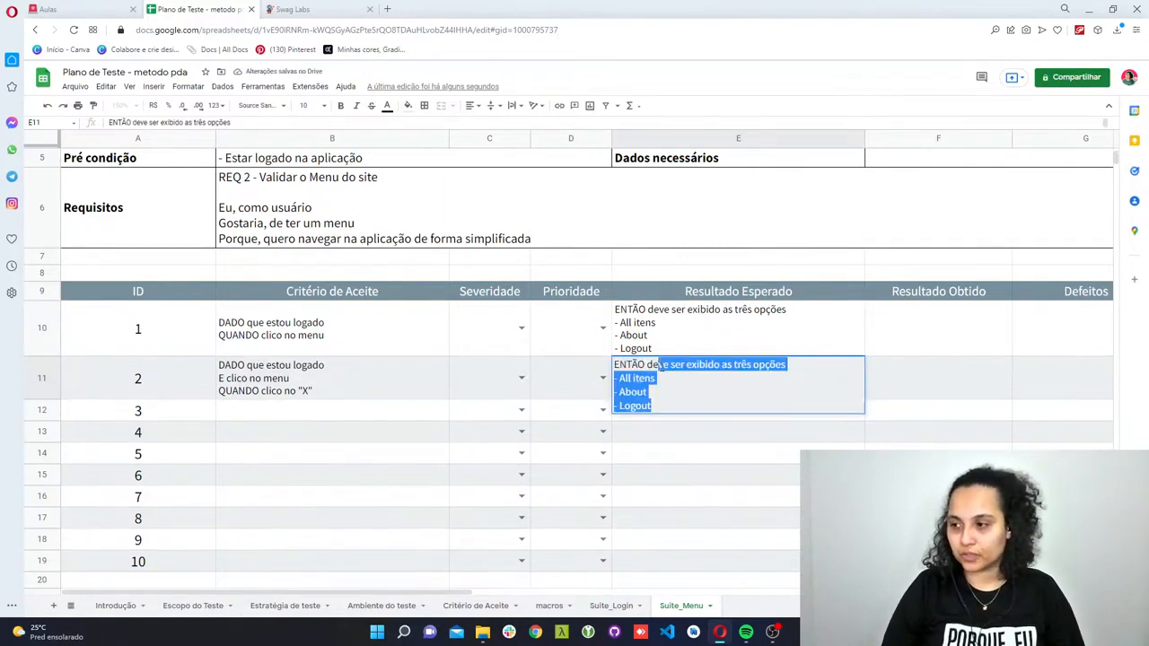
text(o menu de)
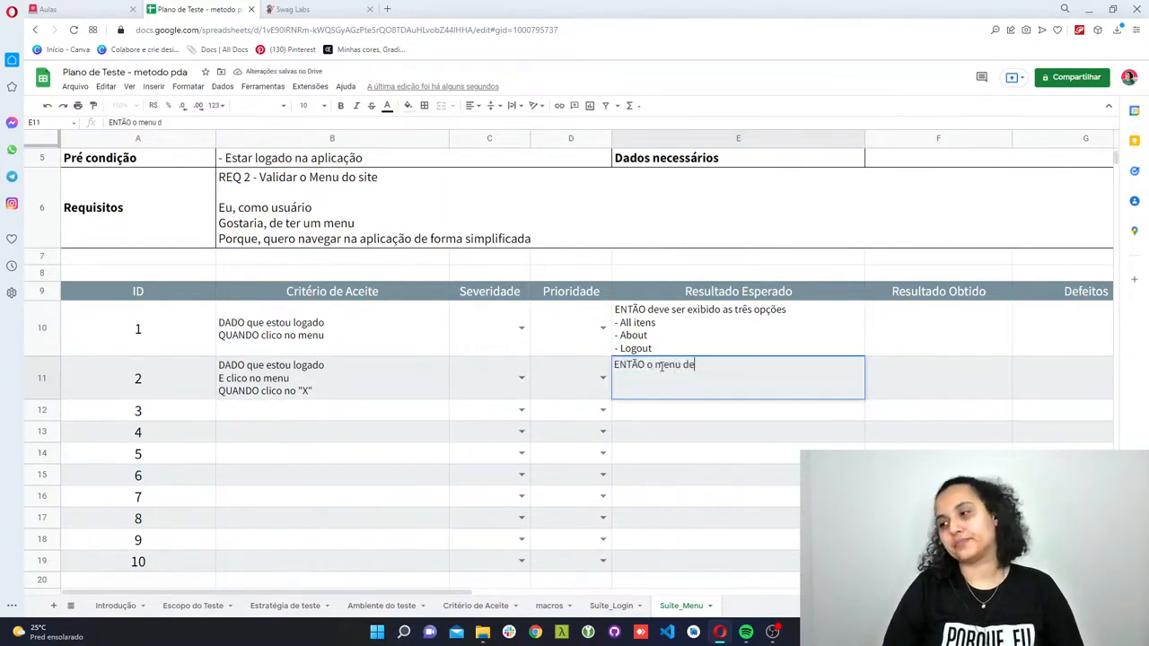
text(ve ser fechado)
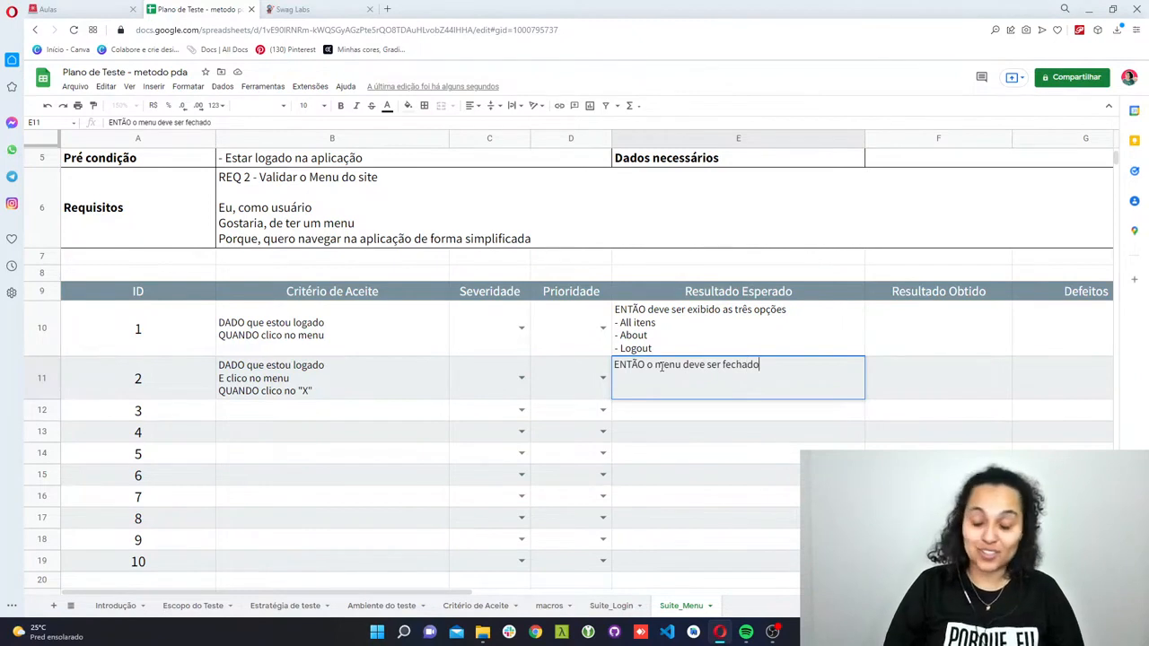
key(Return)
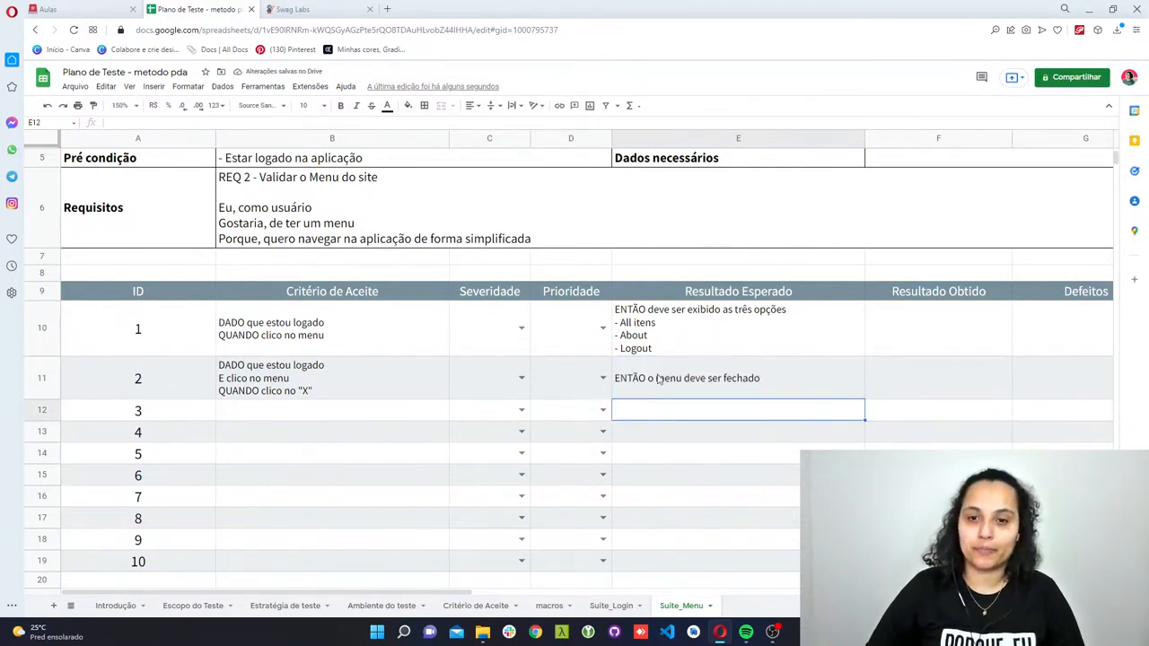
click(782, 378)
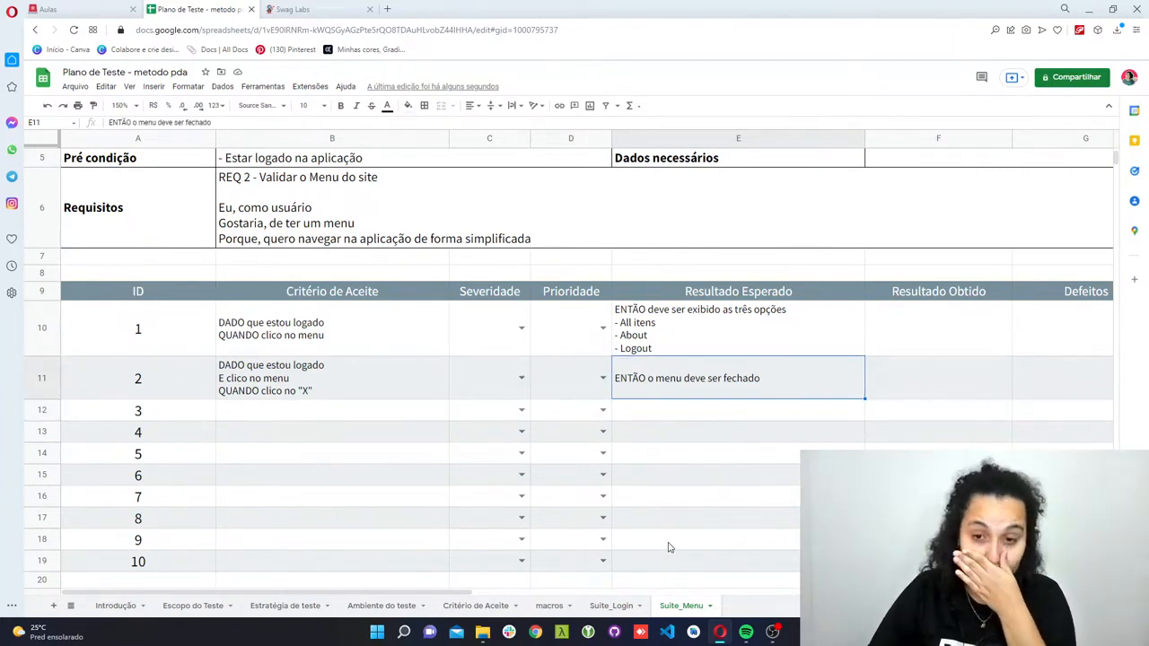
- Switch to the Swag Labs site and open, close and reopen its navigation menu to examine its behaviour
click(373, 8)
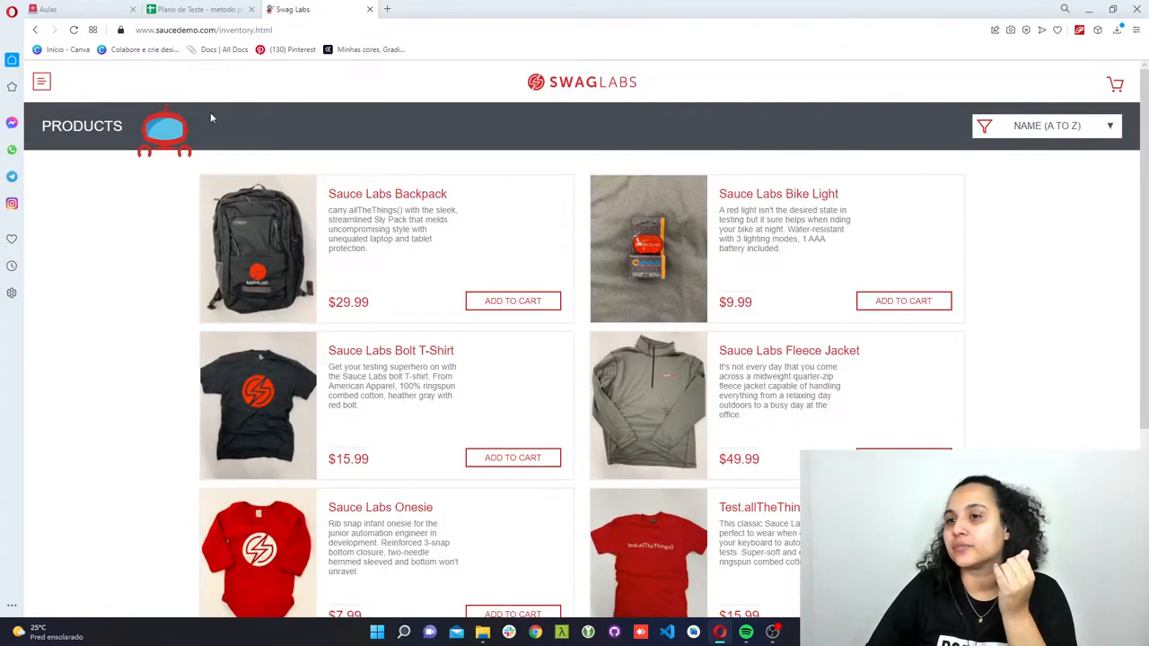
click(45, 88)
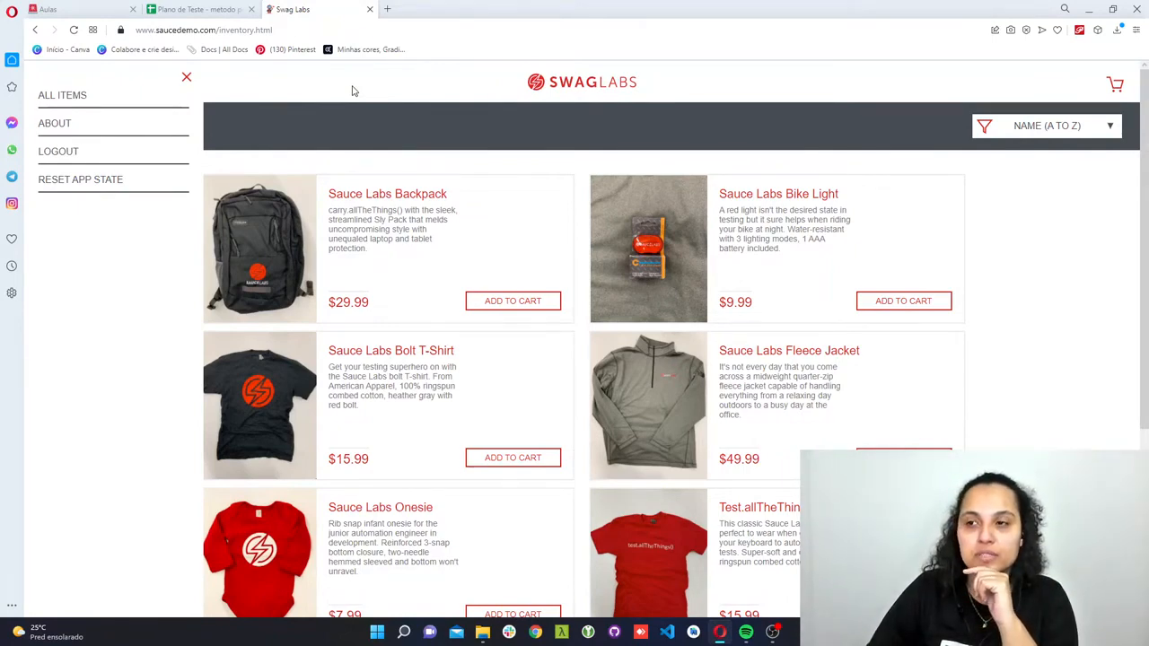
click(187, 79)
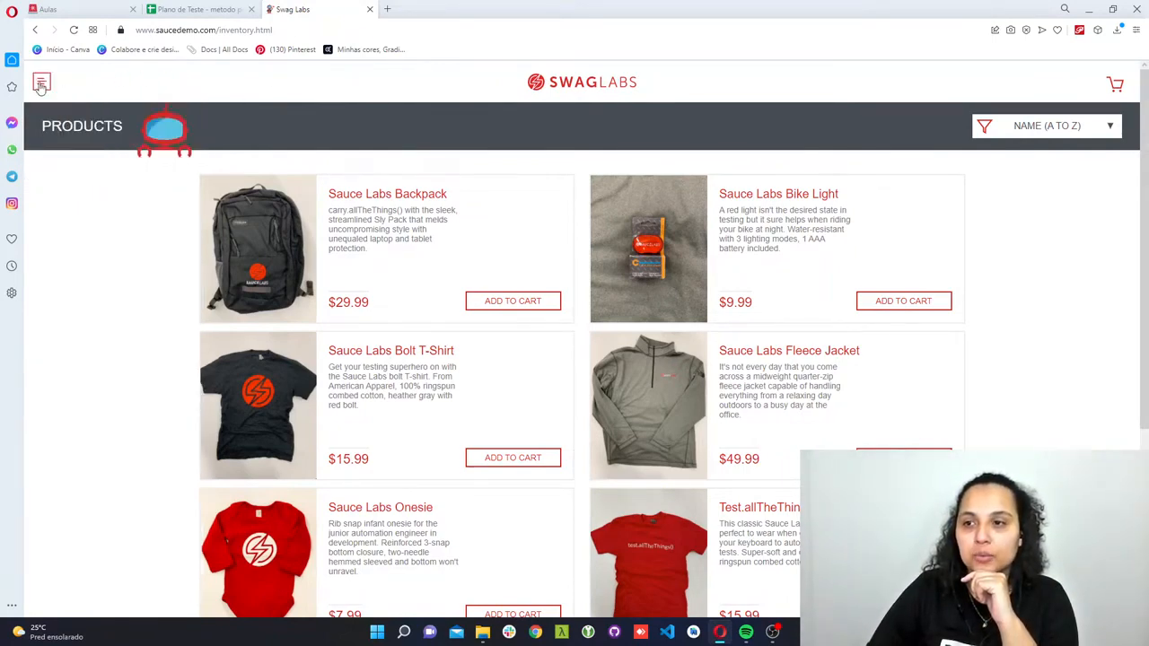
click(41, 86)
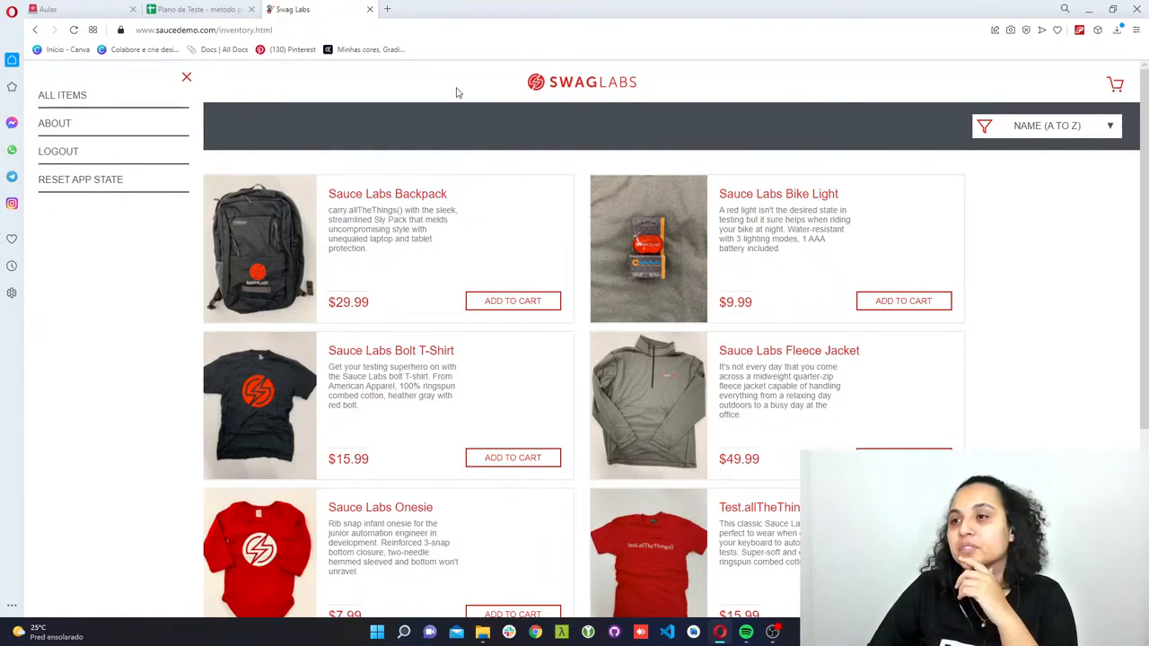
- Back in the test plan, copy the Critério de Aceite text of test case 2
click(216, 9)
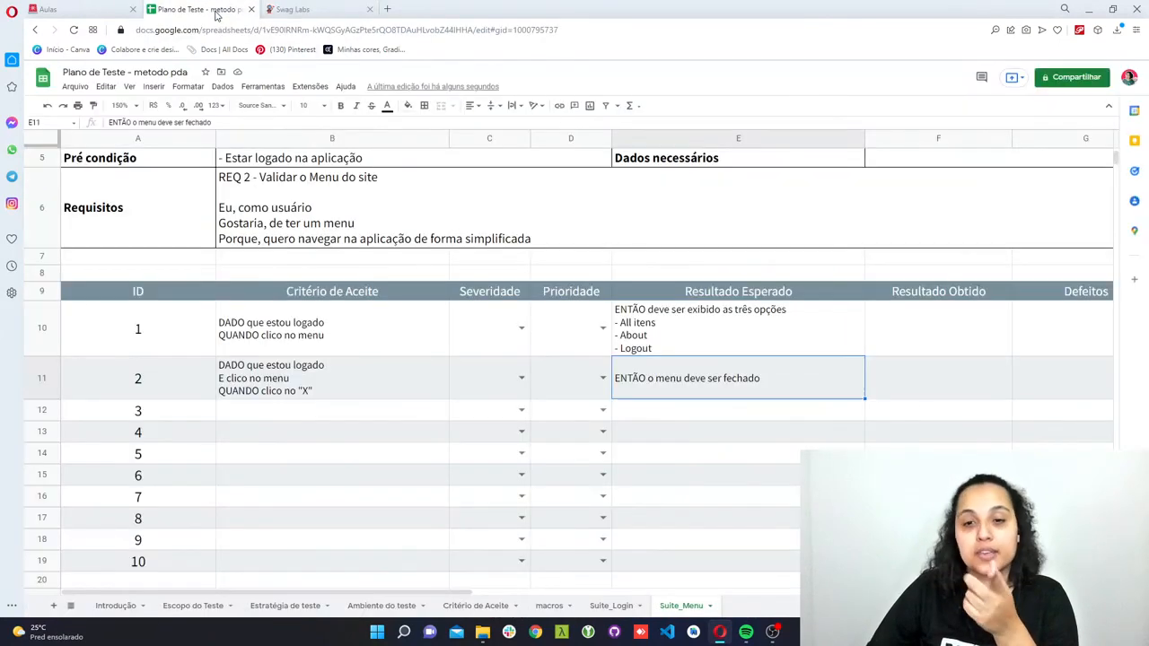
click(255, 413)
scroll(348, 436, down, 1)
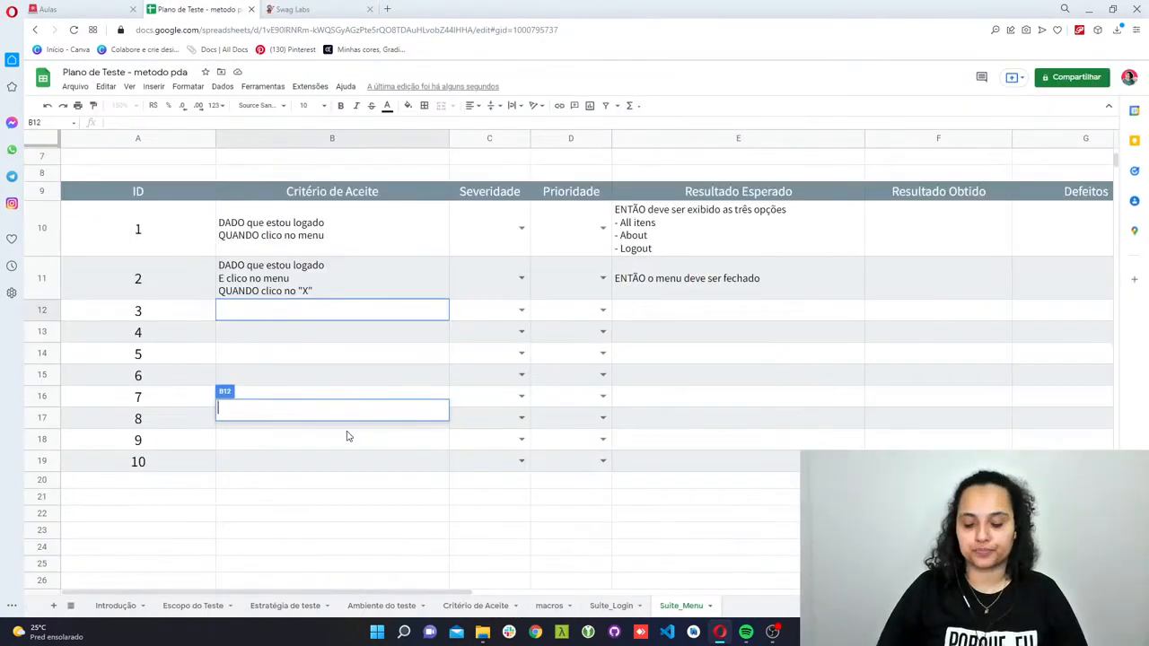
triple_click(345, 281)
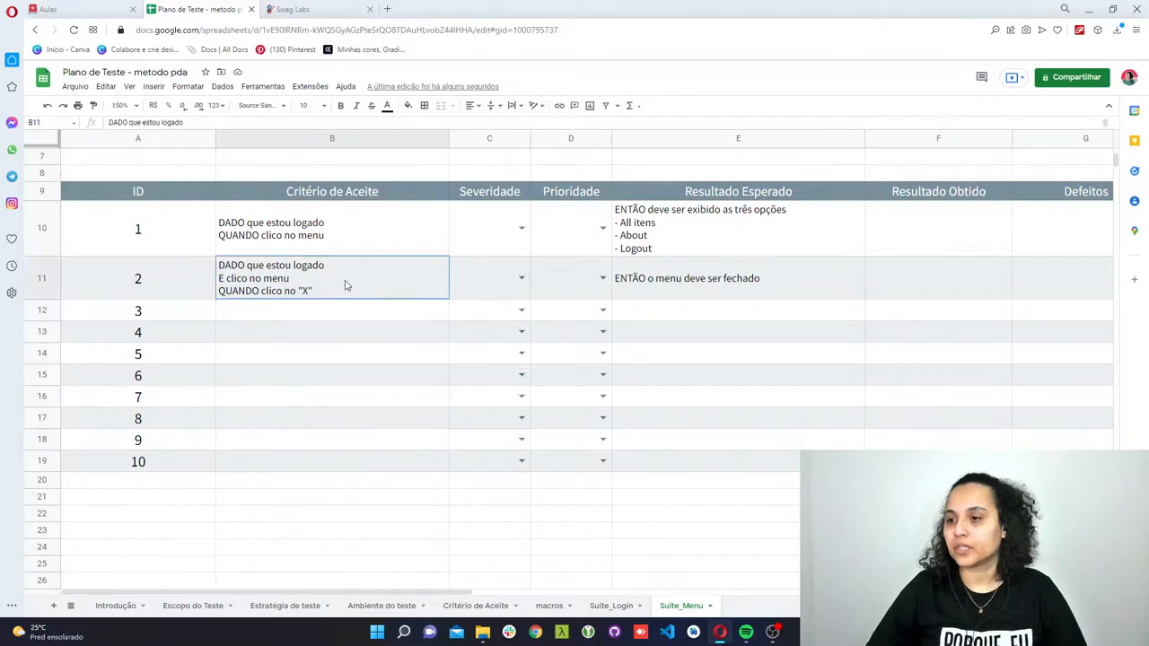
key(ctrl+a)
key(ctrl+c)
click(320, 317)
key(ctrl+v)
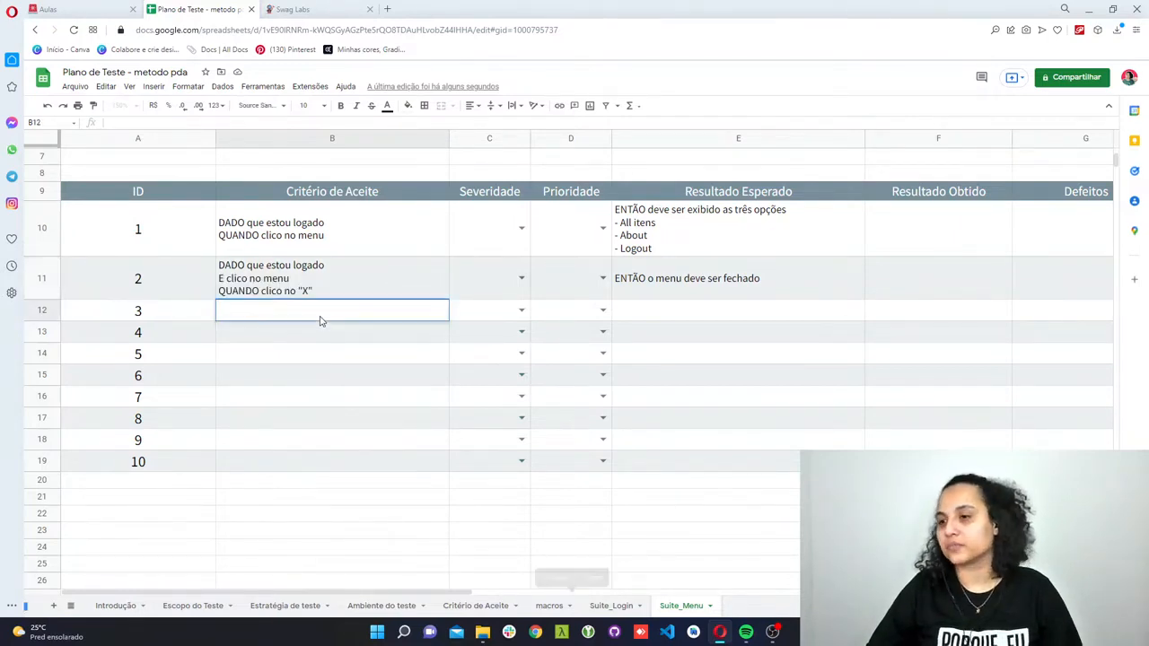
key(Return)
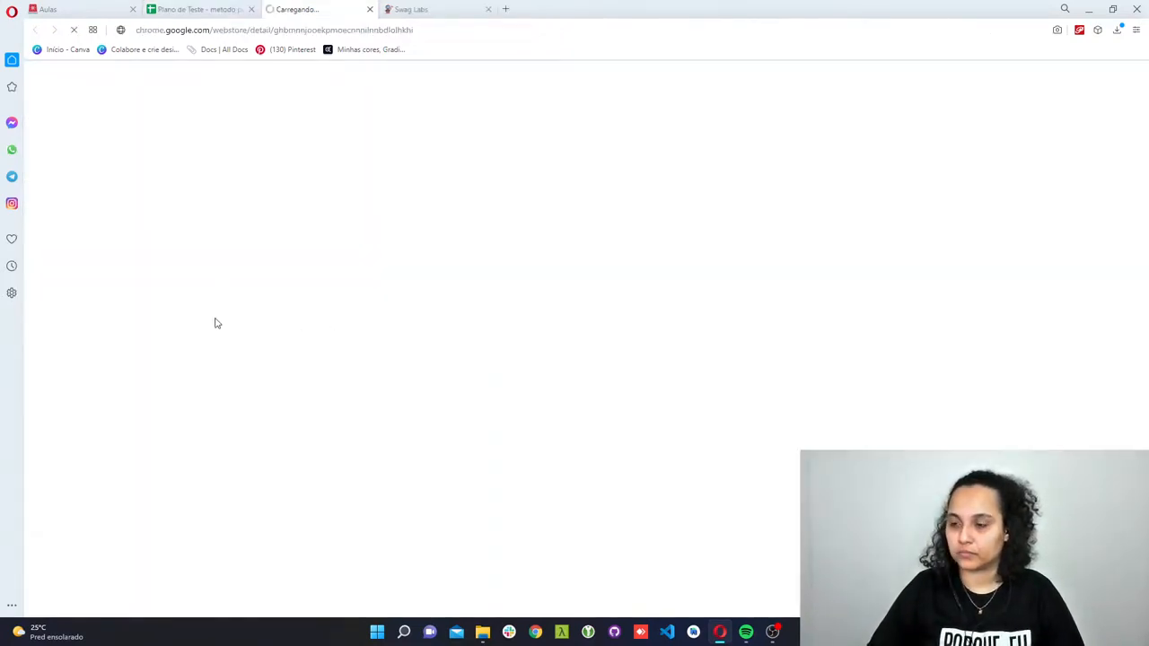
middle_click(284, 12)
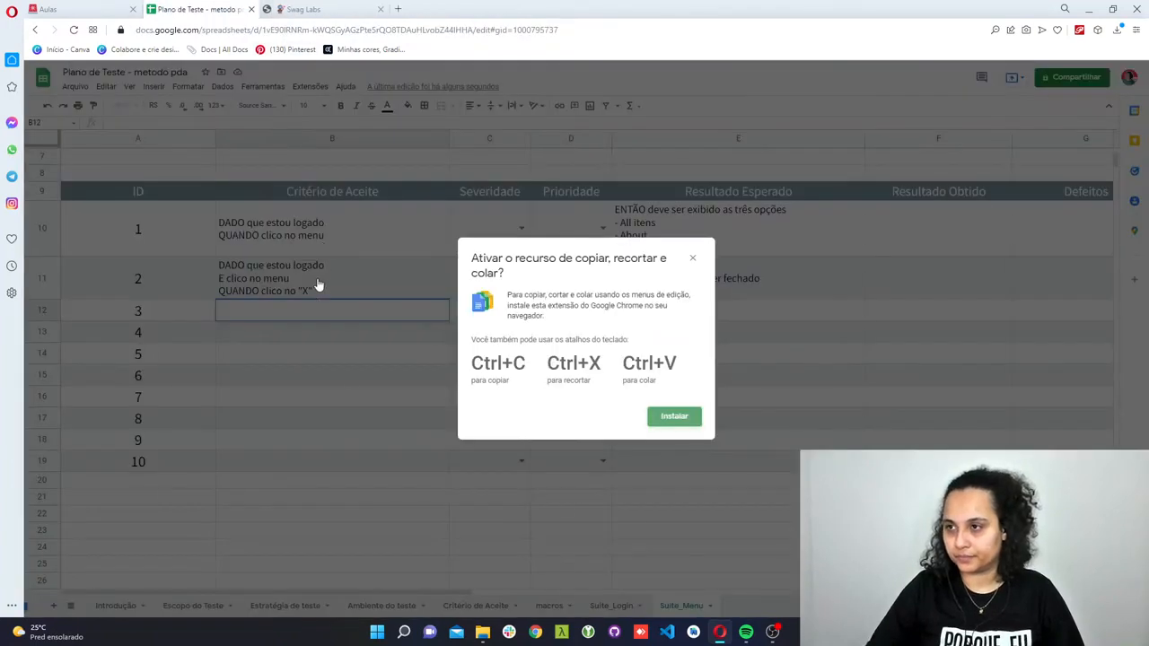
click(693, 258)
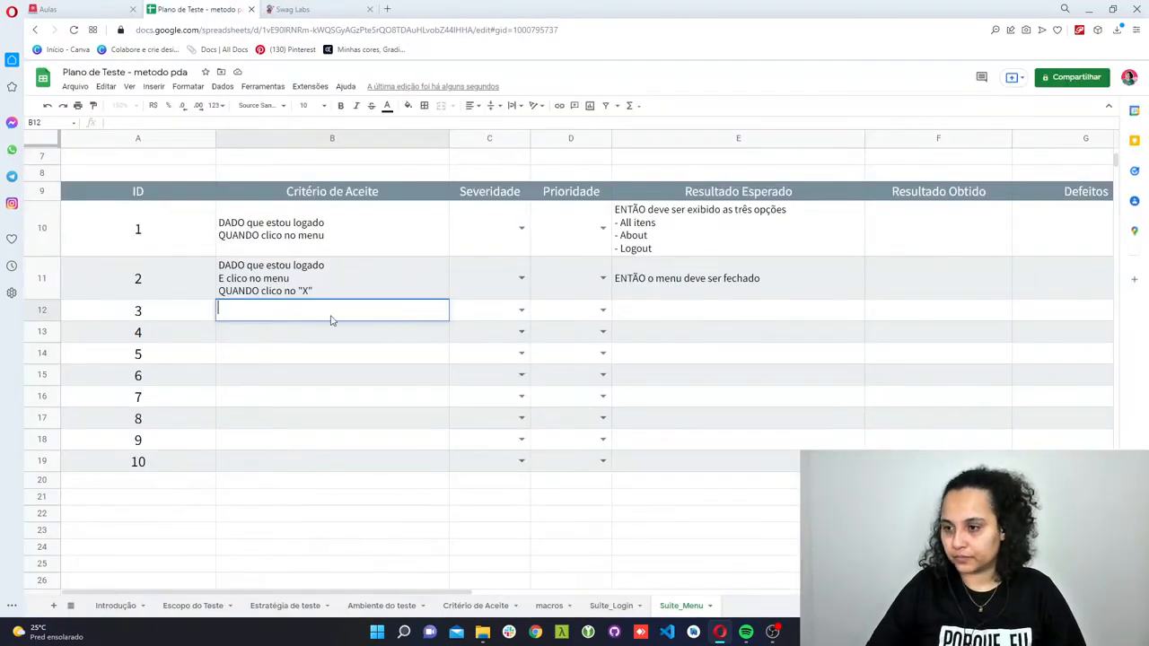
key(Escape)
- Paste the copied criterion into test case 3 and change its last line to "QUANDO clico em qualquer lugar fora do menu"
double_click(279, 312)
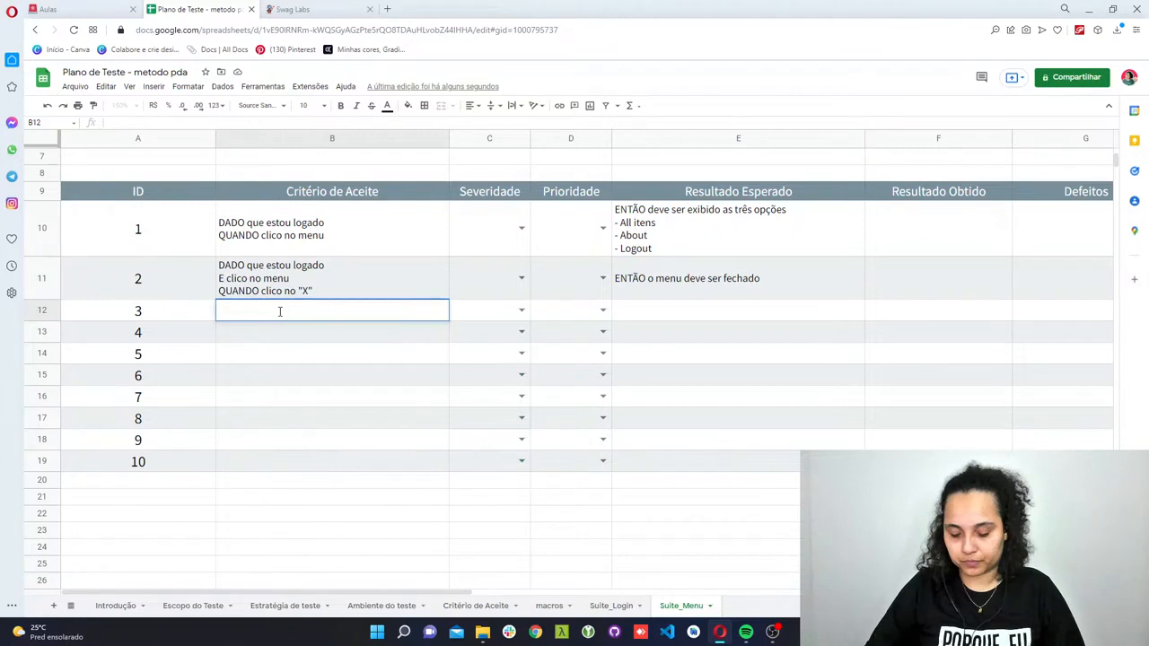
key(ctrl+v)
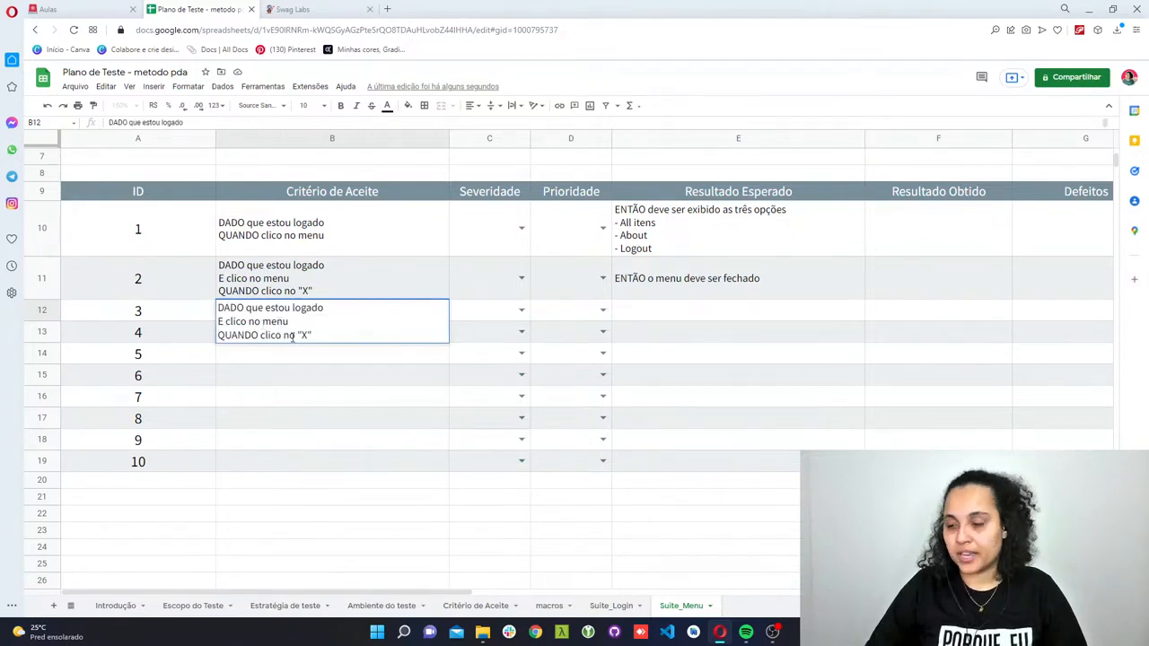
drag(314, 334, 284, 335)
text(EM)
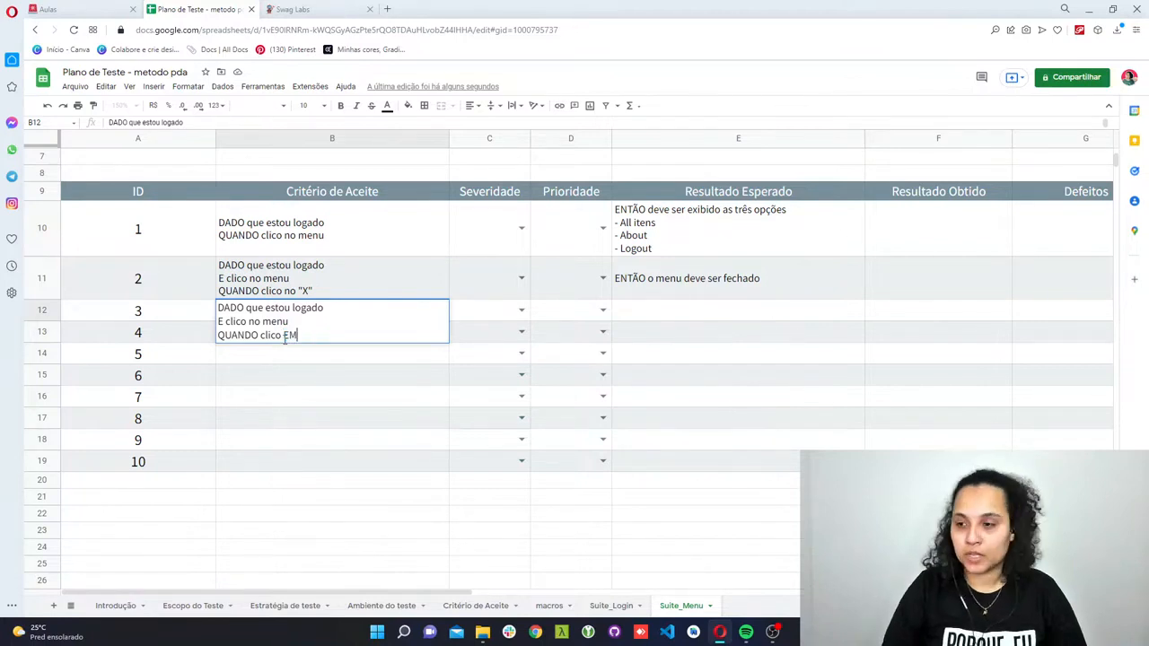
key(BackSpace)
key(BackSpace)
text(em qualquer)
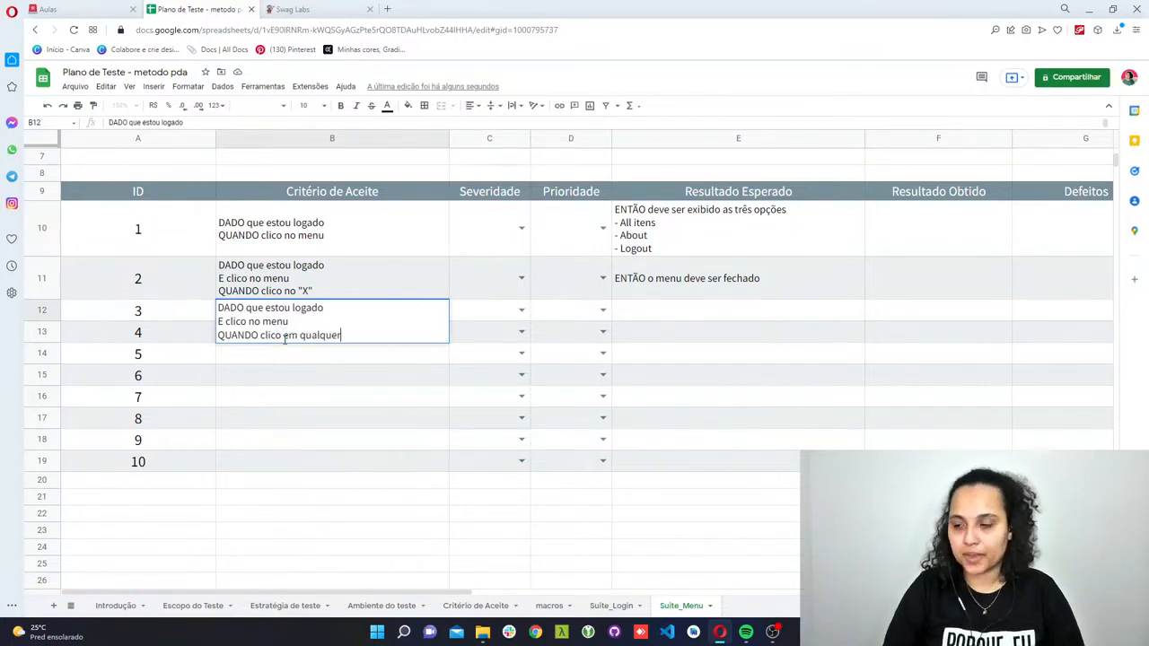
text( lugar fora do menu)
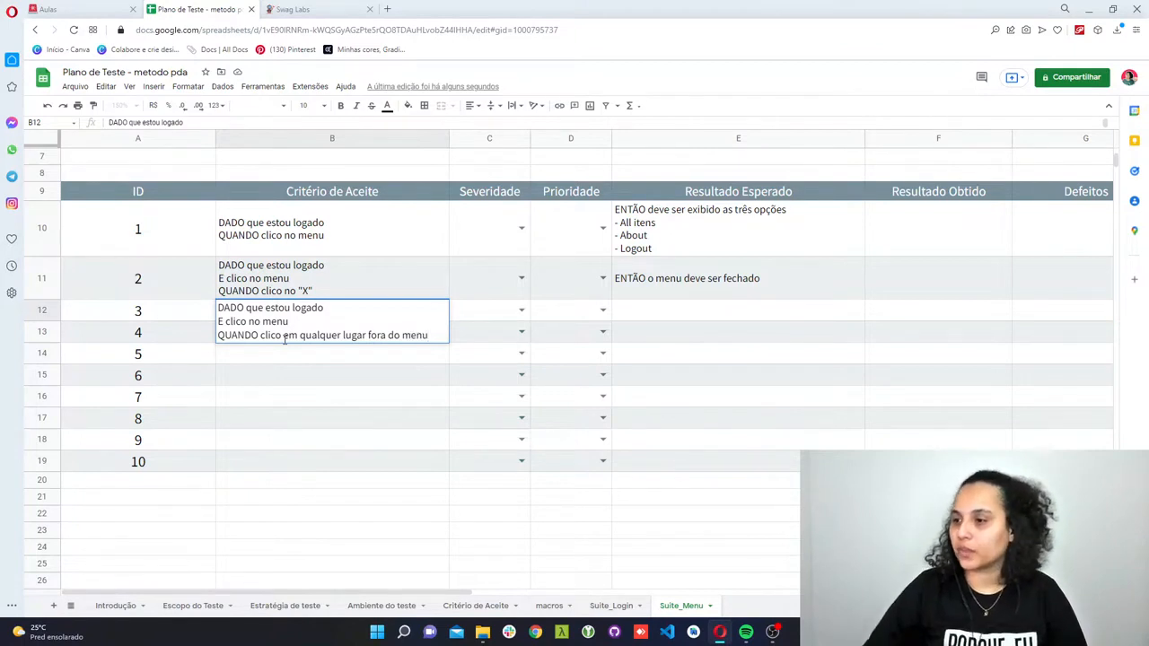
- Enter "ENTÃO não deve ser fechado o menu" as the Resultado Esperado of test case 3
click(605, 320)
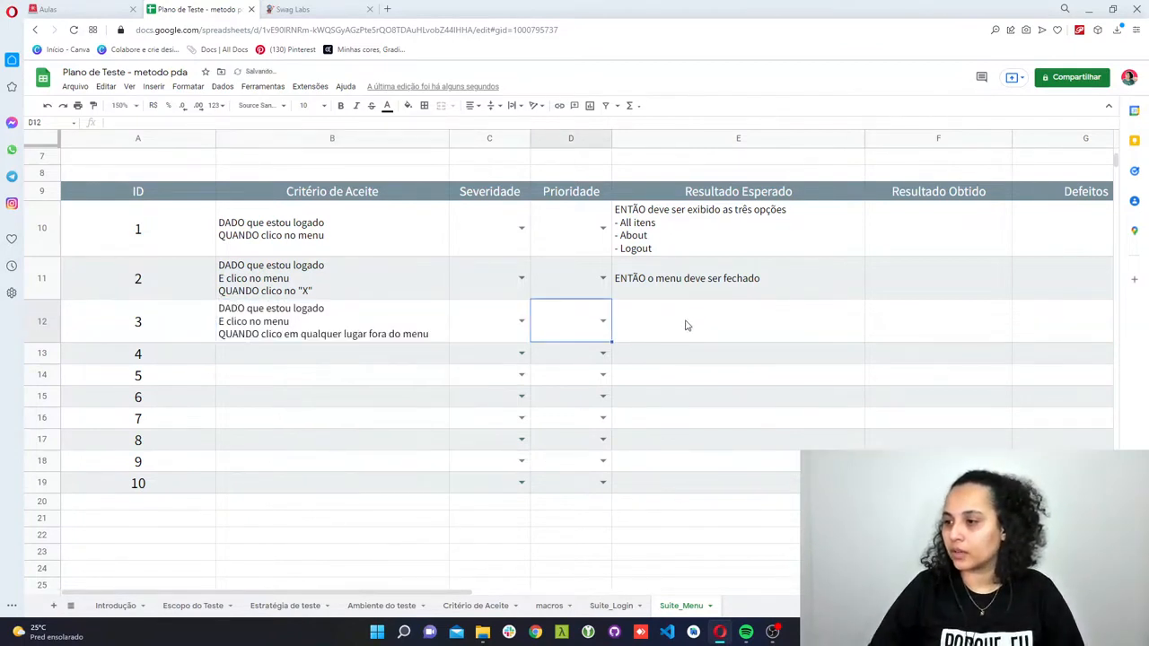
click(685, 323)
text(ENTÃO não)
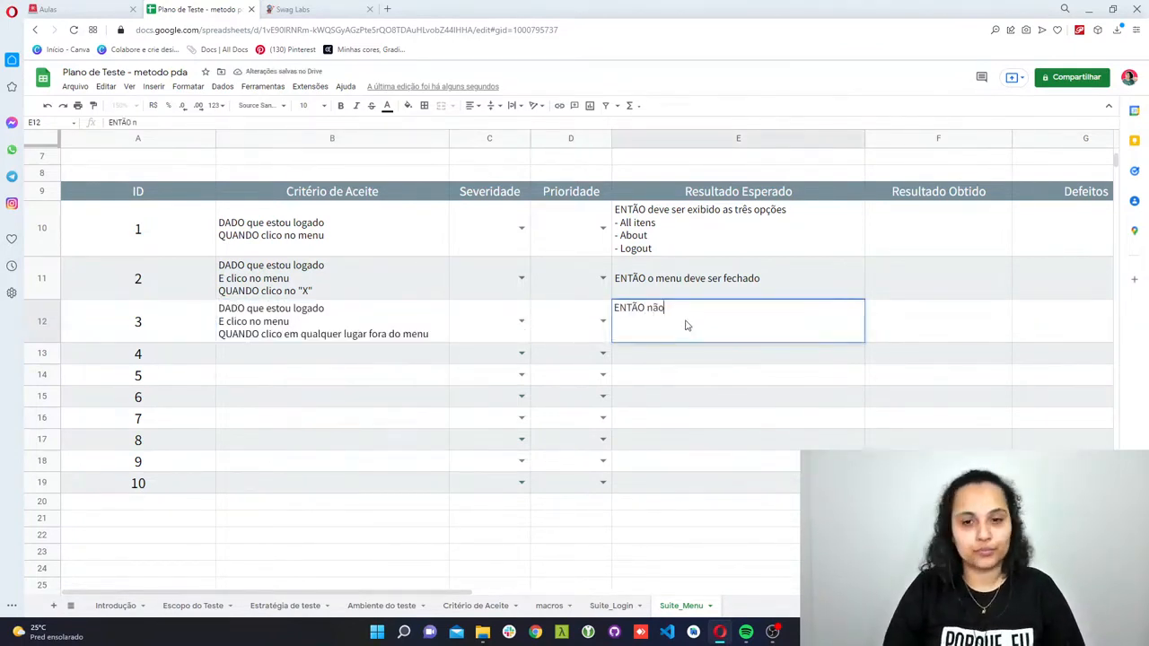
text( deve ser f)
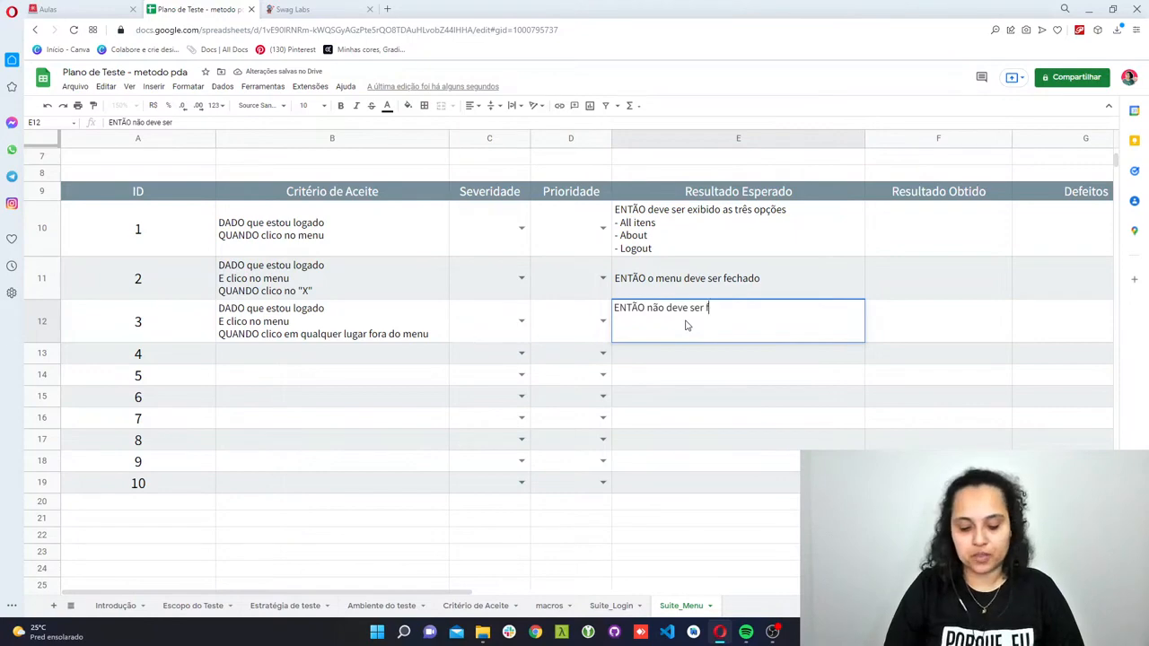
text(echado o menu)
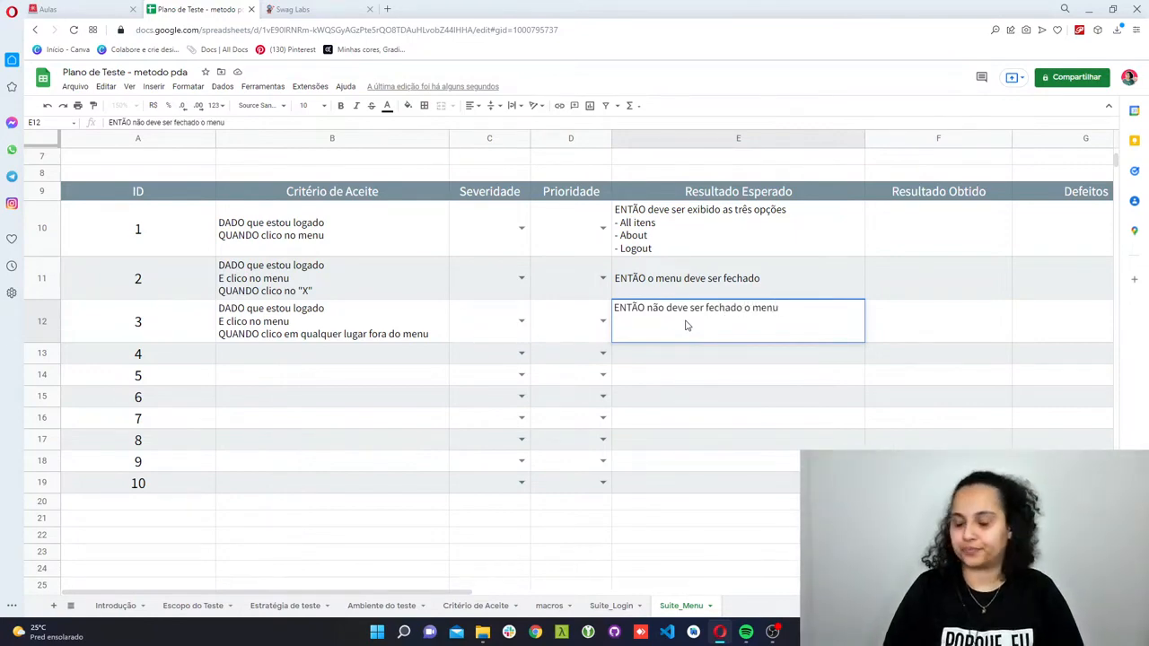
key(Return)
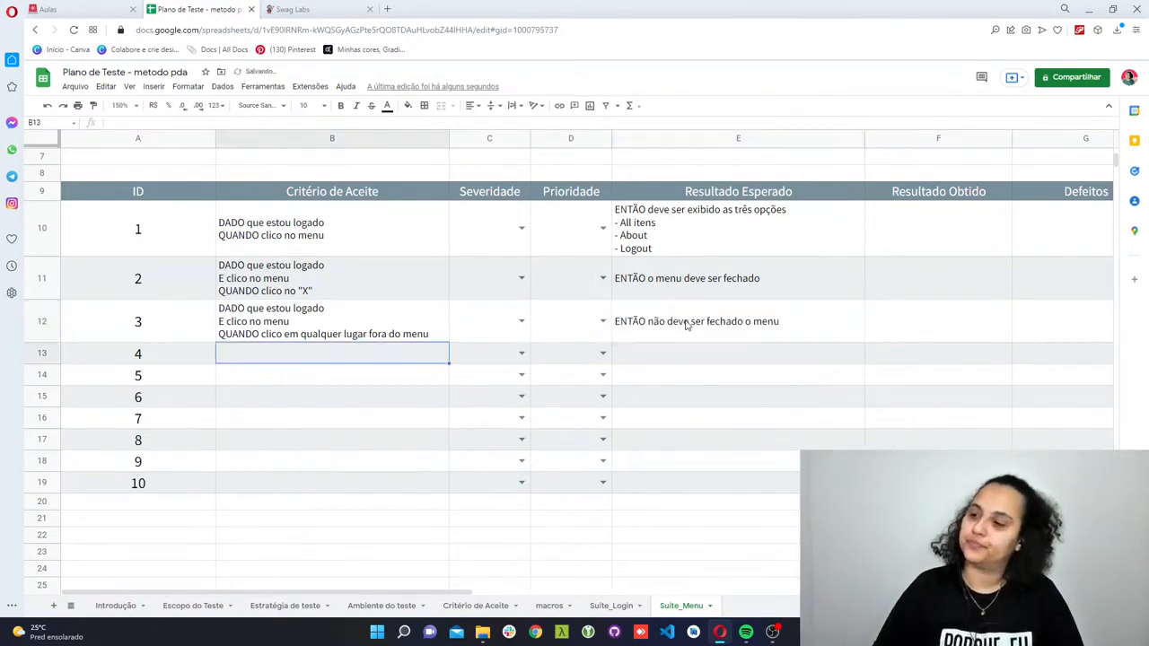
- Switch to the Swag Labs site to examine the options in its open navigation menu
click(357, 7)
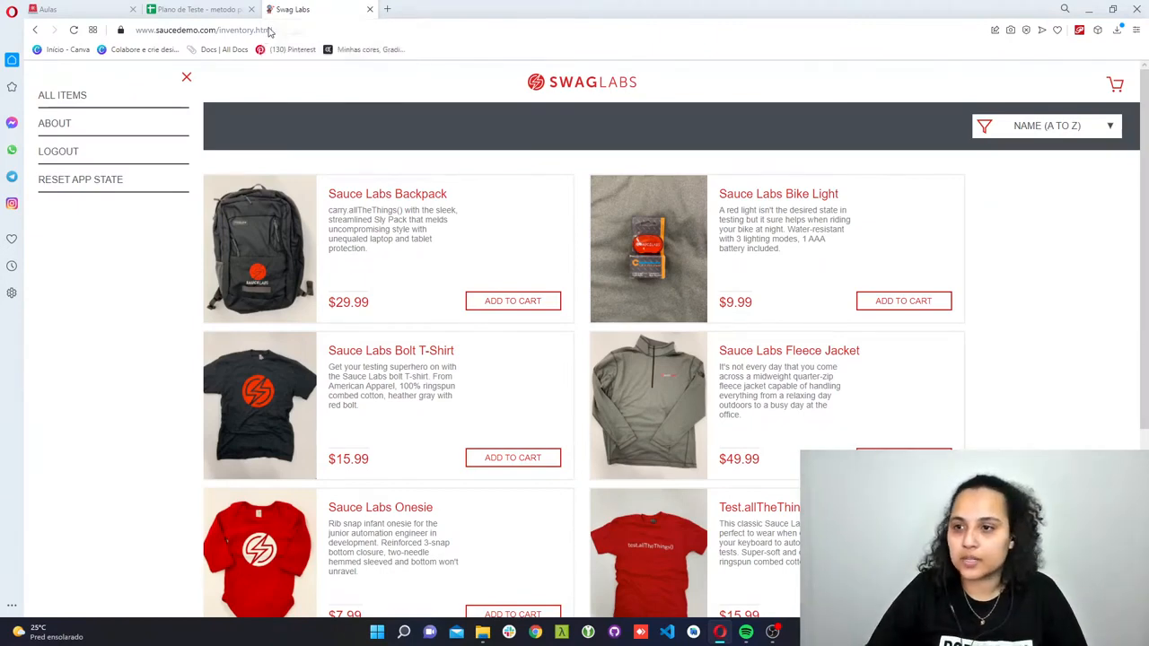
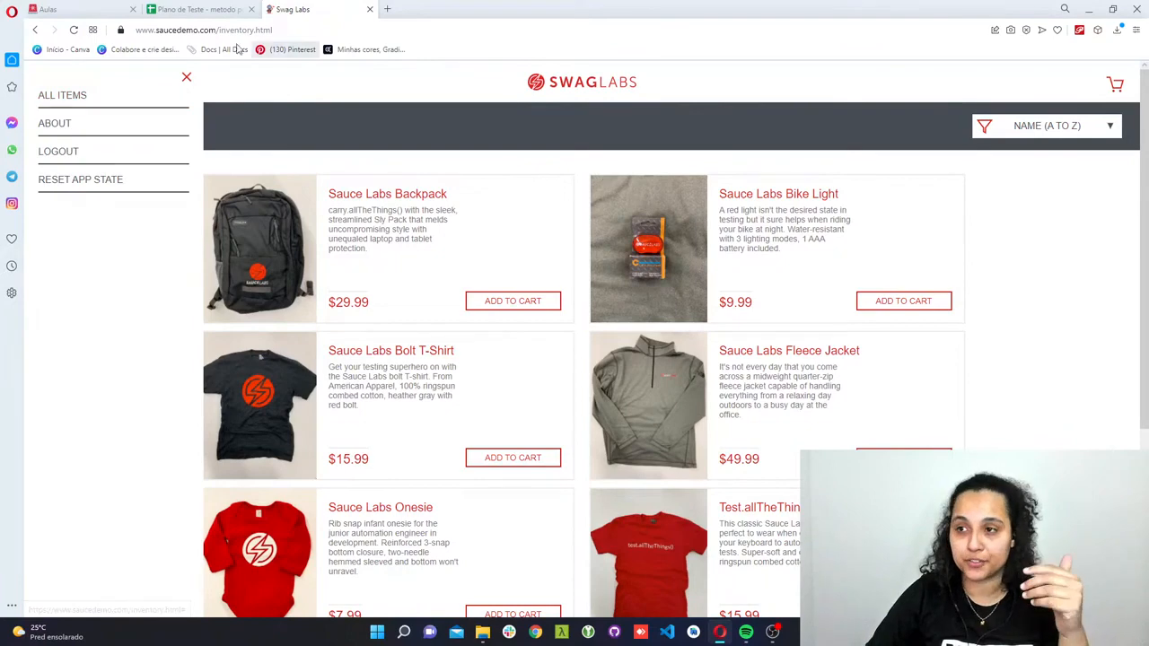
- Follow the About link in the Swag Labs menu, return to the store, and check the Logout option
click(57, 129)
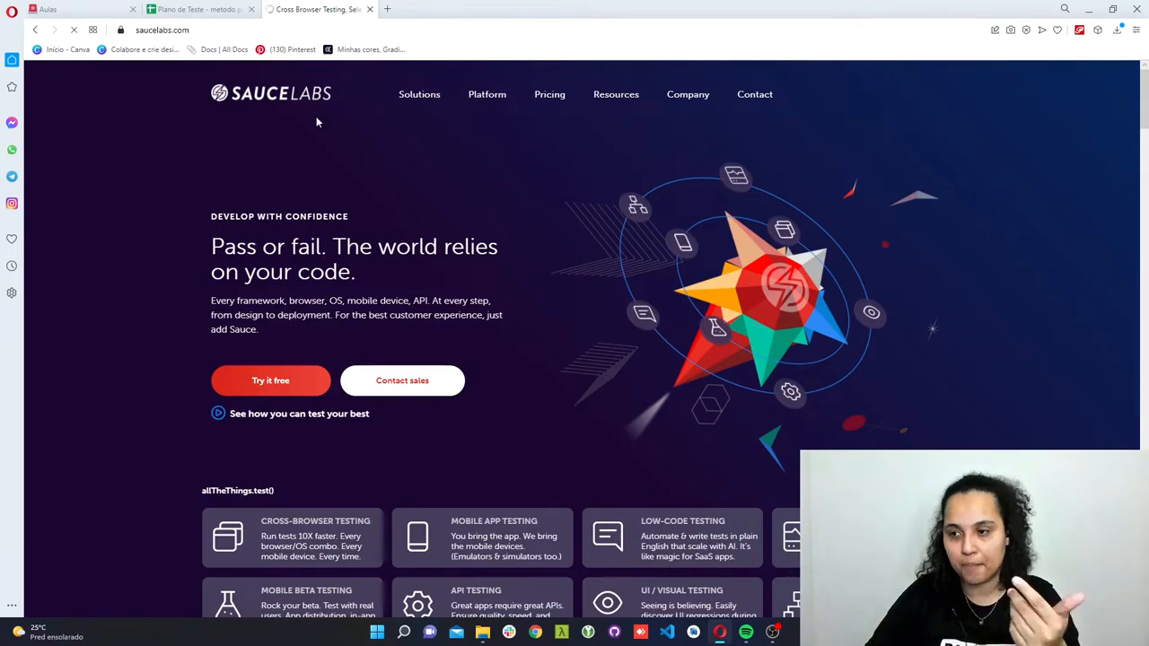
click(36, 30)
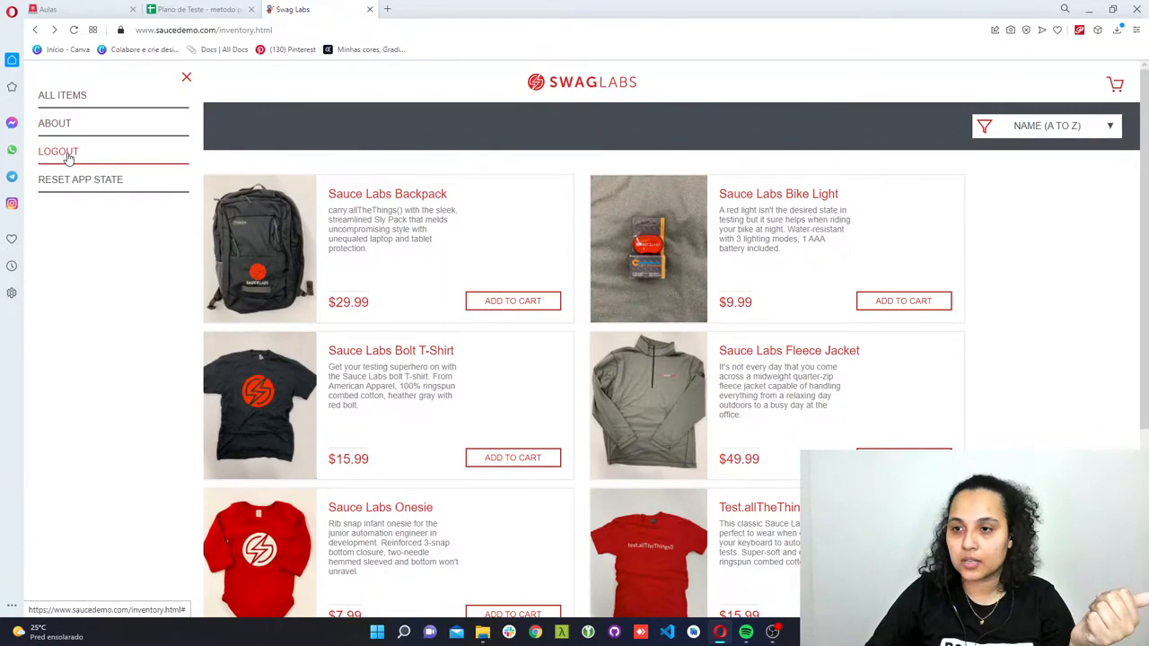
click(60, 151)
- Back in the test plan, paste the copied criterion into test case 4 and change its last line to "QUANDO clico em All Itens"
click(201, 8)
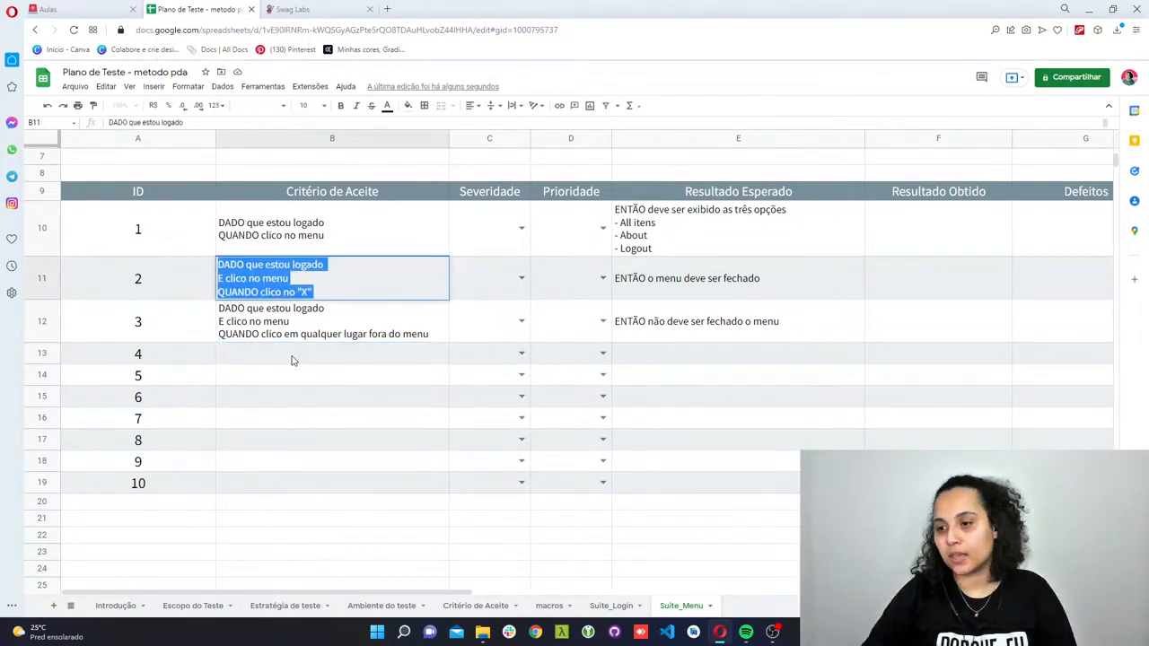
double_click(291, 360)
text(DADO que estou logado E clico no menu QUANDO clico no "X")
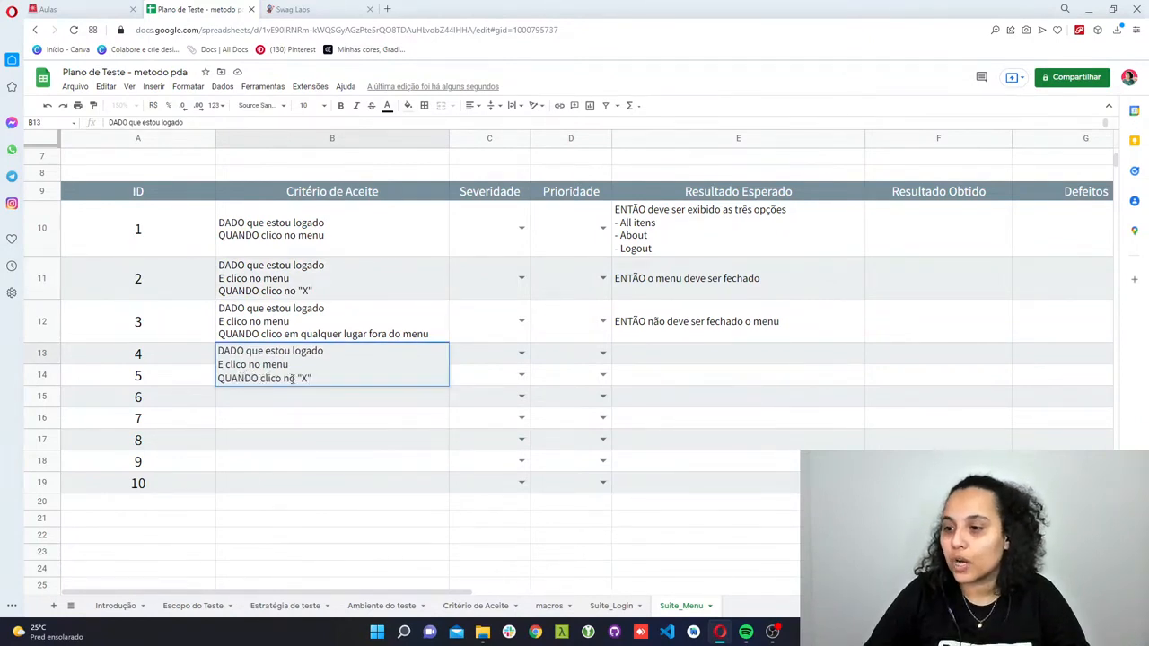
drag(284, 379, 324, 381)
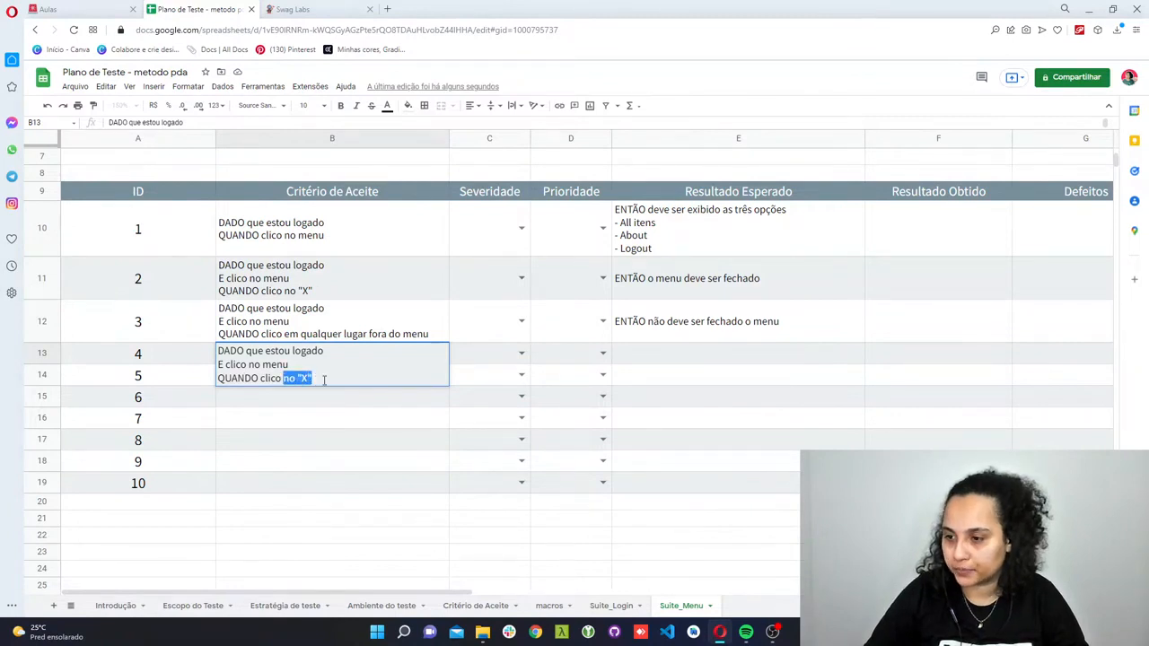
text(em All)
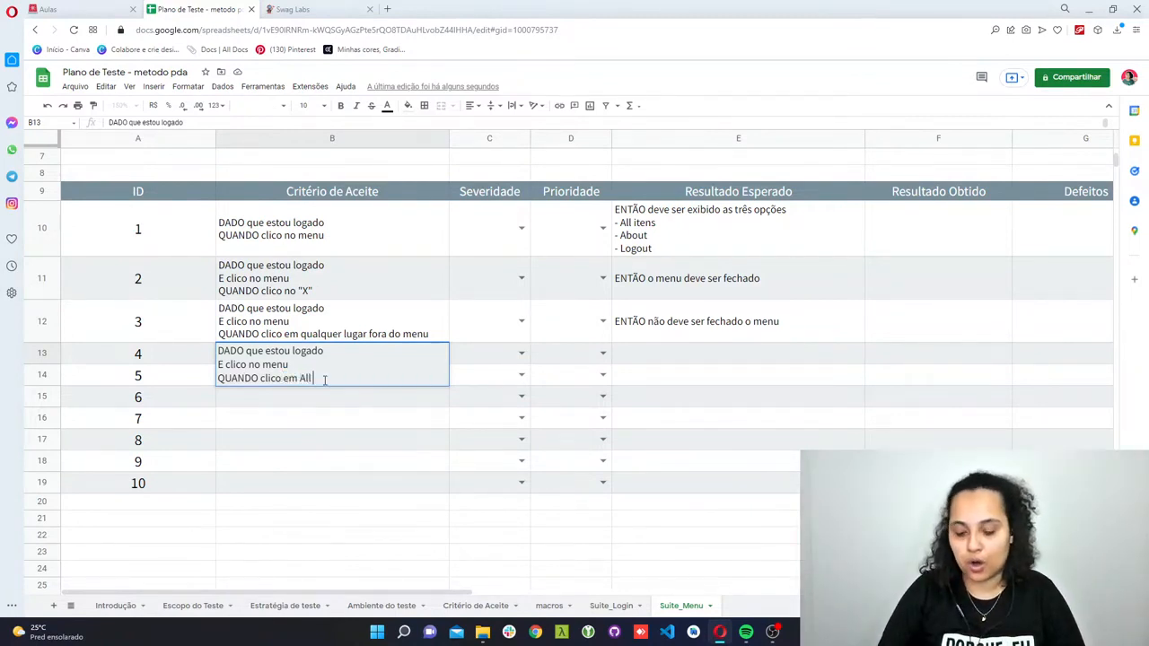
text( Itens)
- Enter "ENTÃO sou redirecionado para a home" as the Resultado Esperado of test case 4
key(Tab)
key(Tab)
key(Tab)
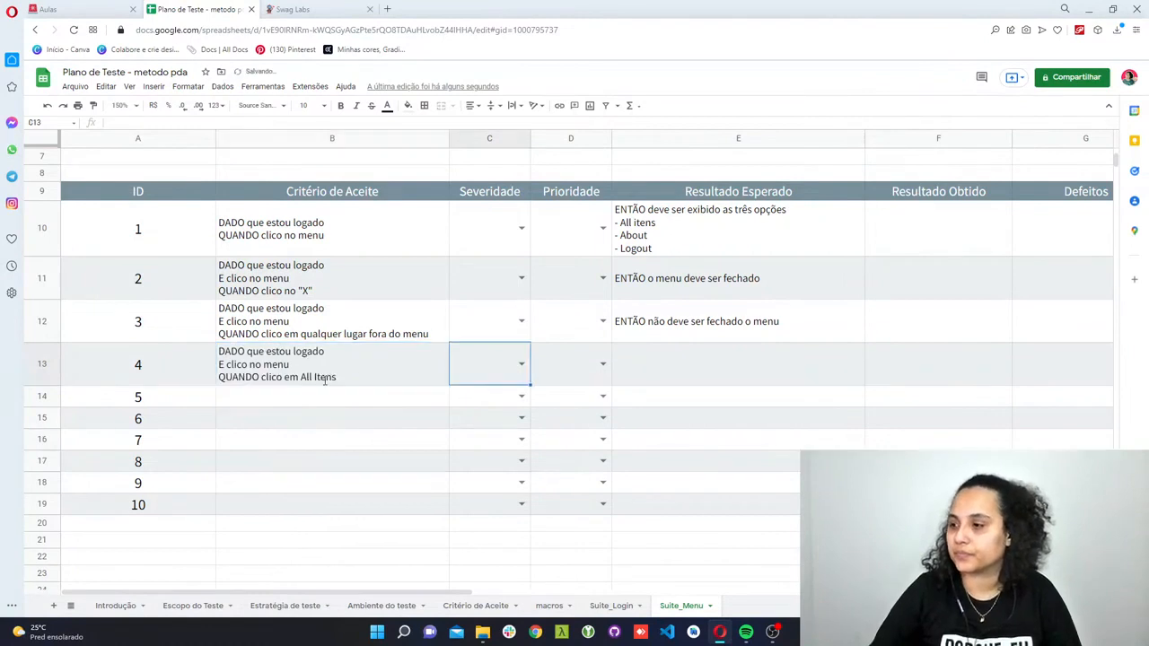
text(ENTÃO)
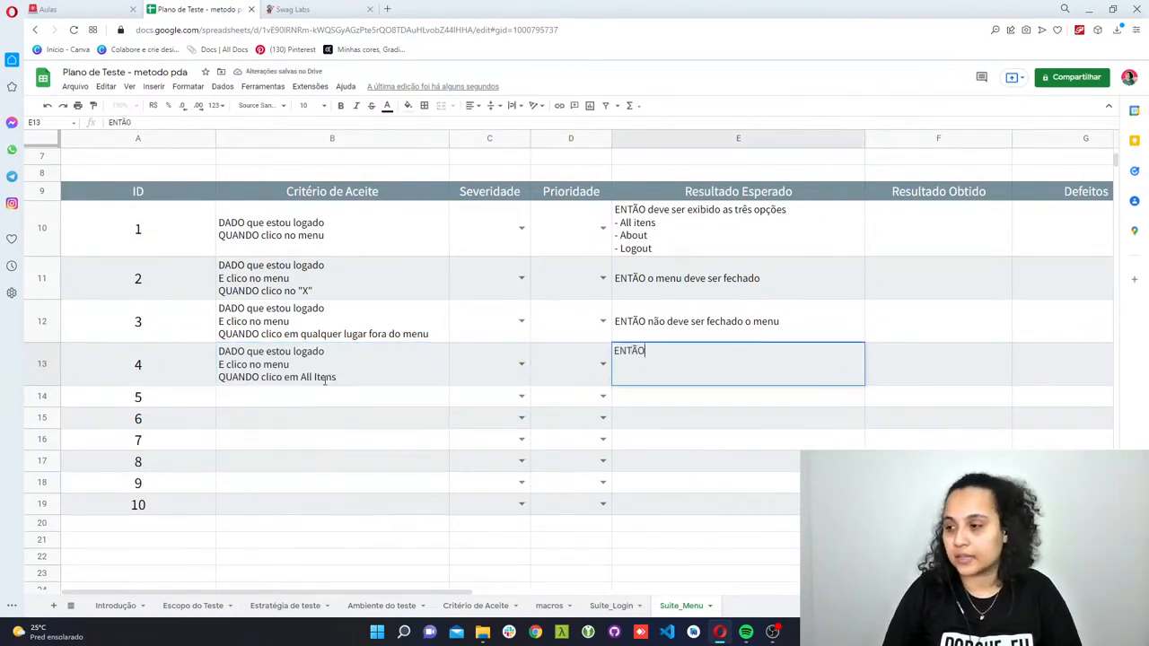
text( sou redirecion)
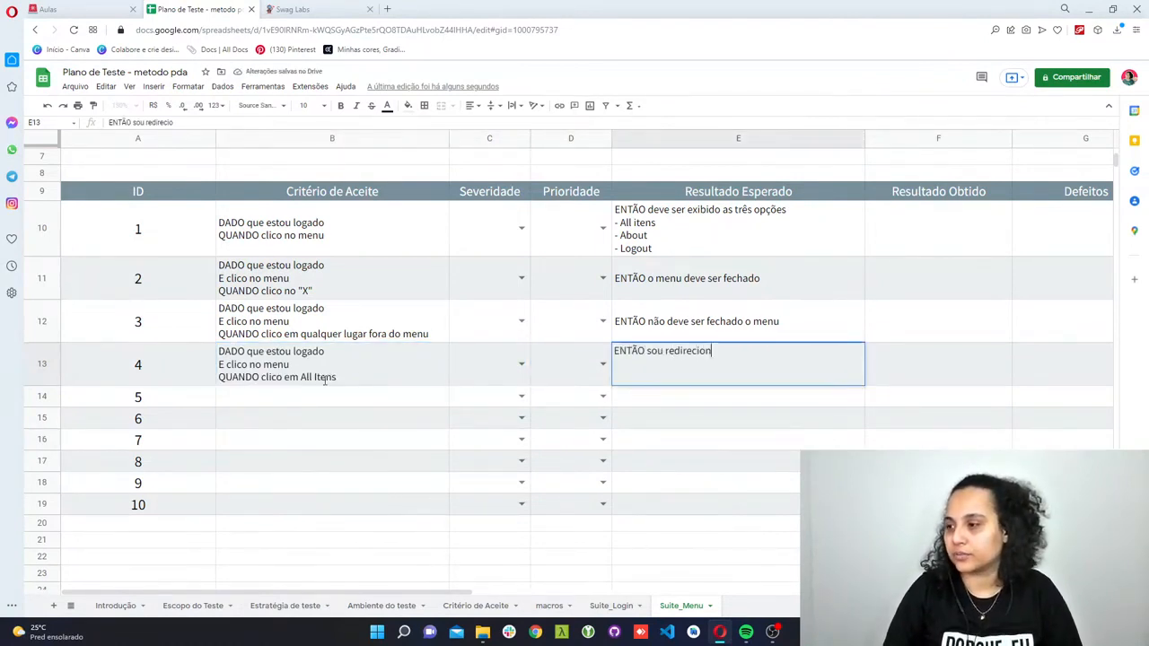
text(ado para a home)
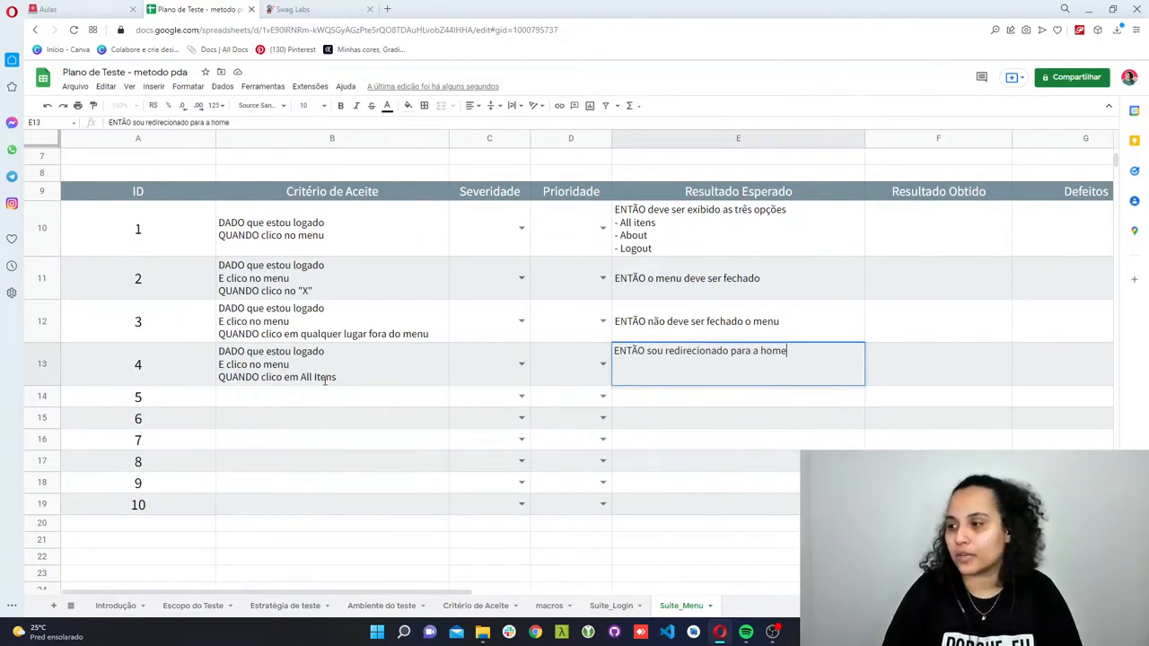
key(Return)
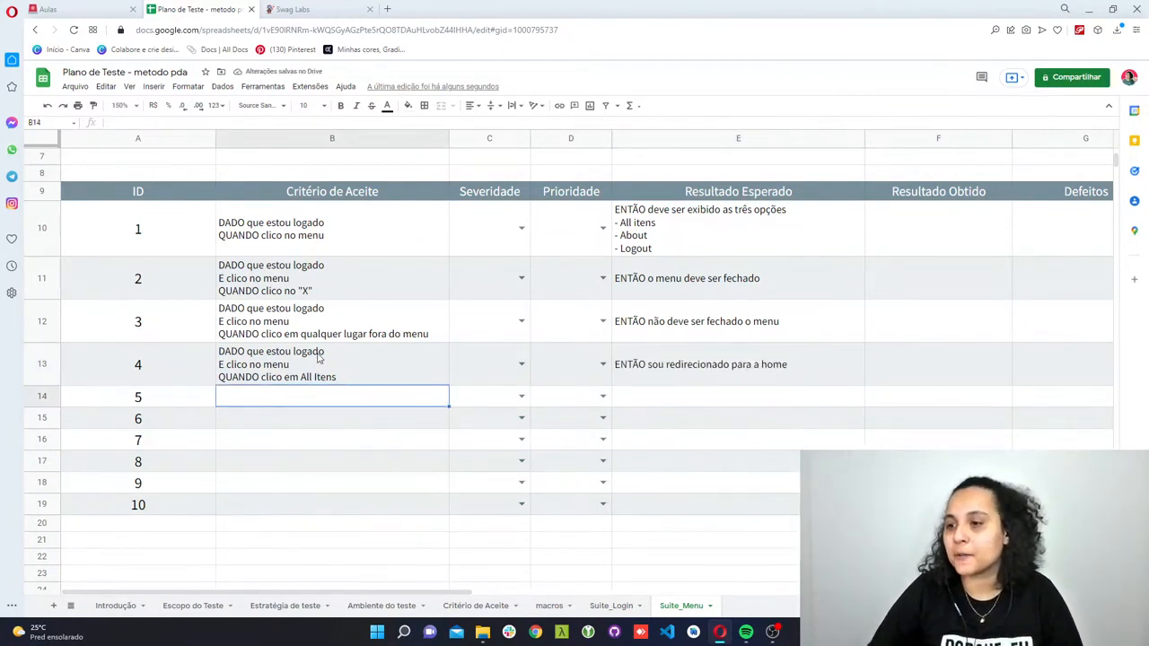
- Change the first line of test case 4's Critério de Aceite to "DADO que estou em uma tela diferente da home"
double_click(289, 356)
double_click(305, 351)
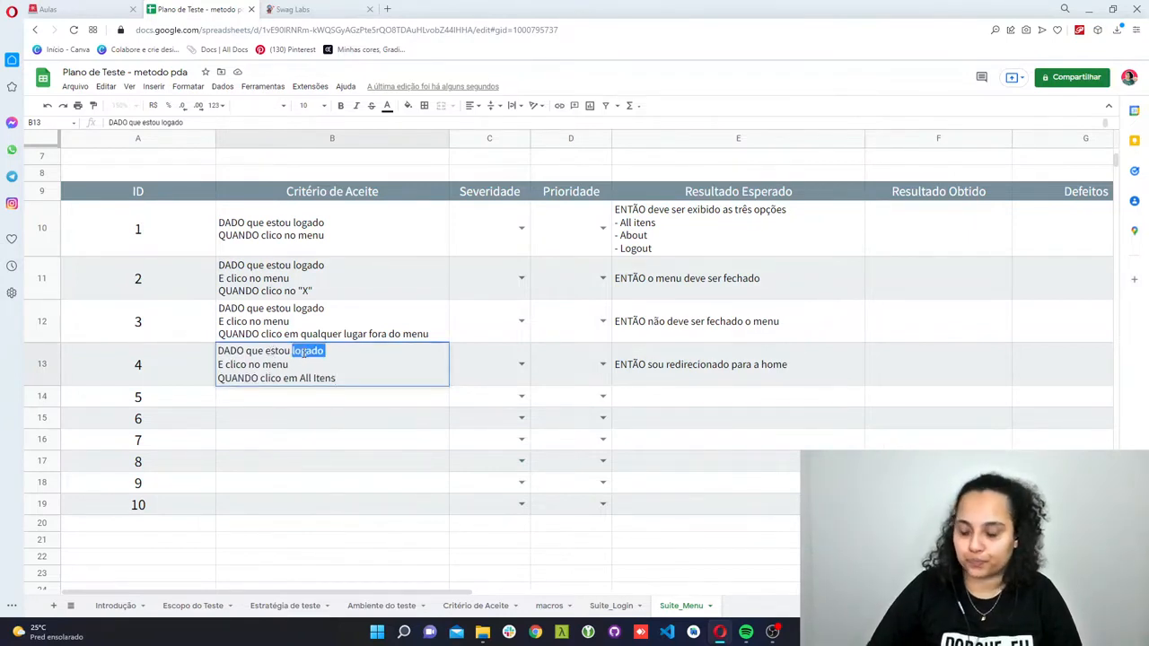
text(em)
text( uma t)
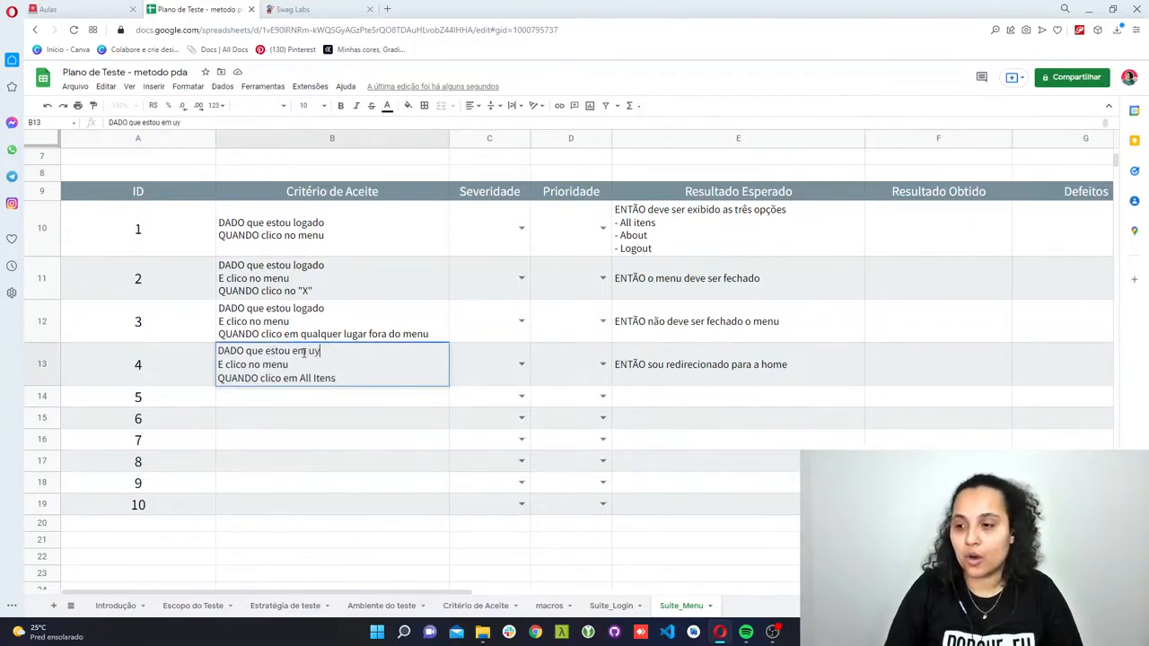
text(ela diferente da ho)
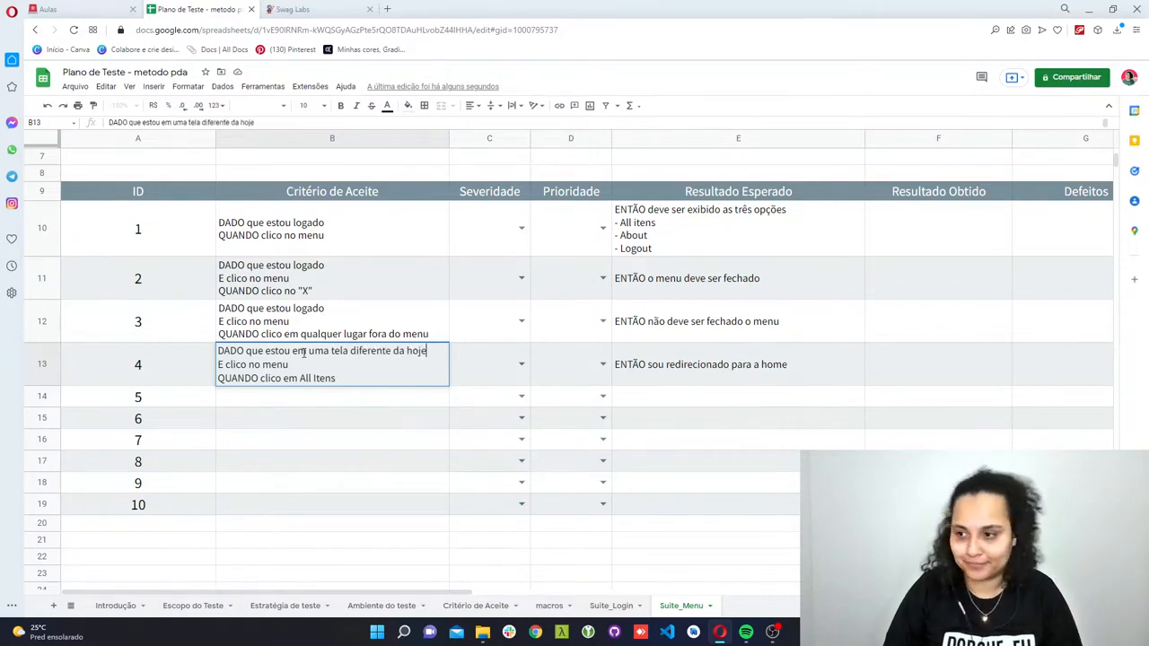
text(me)
key(Return)
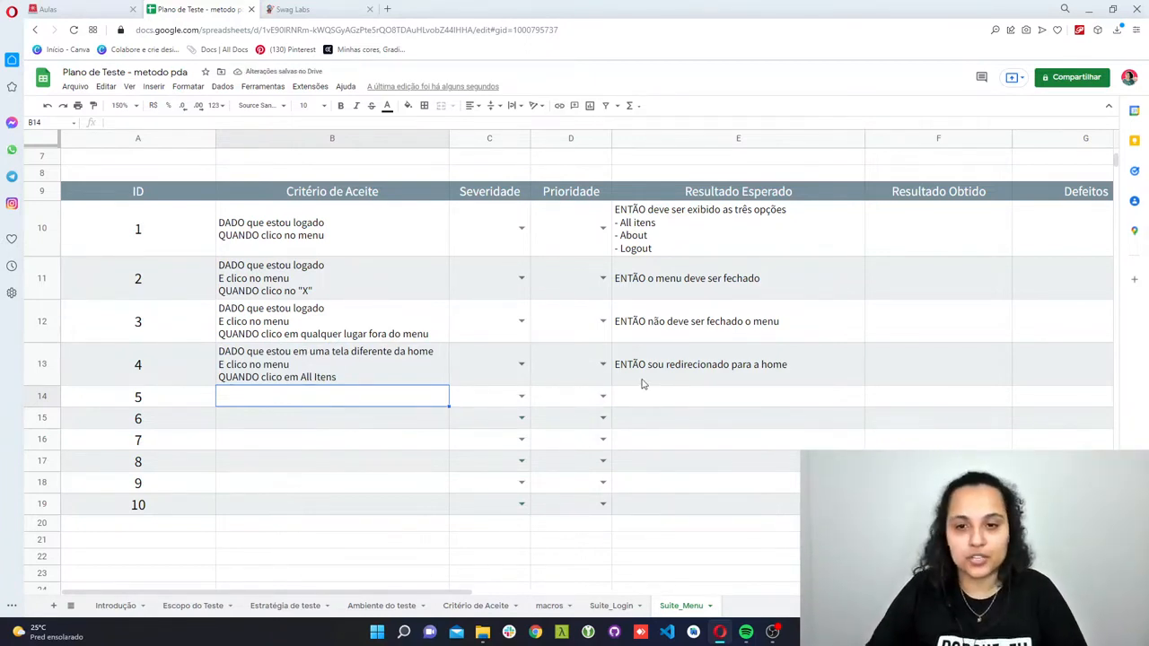
- Copy test case 4's Critério de Aceite into test case 5 and remove the quotation marks around the pasted text
click(388, 375)
key(ctrl+c)
click(366, 398)
double_click(365, 398)
key(ctrl+v)
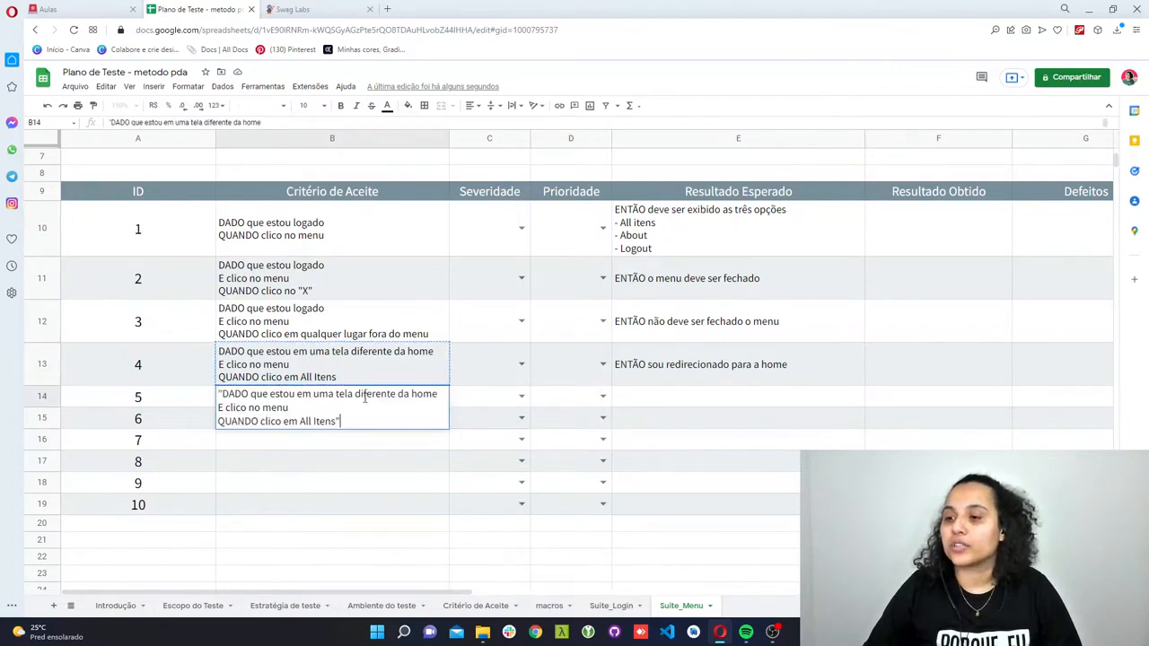
click(221, 394)
key(BackSpace)
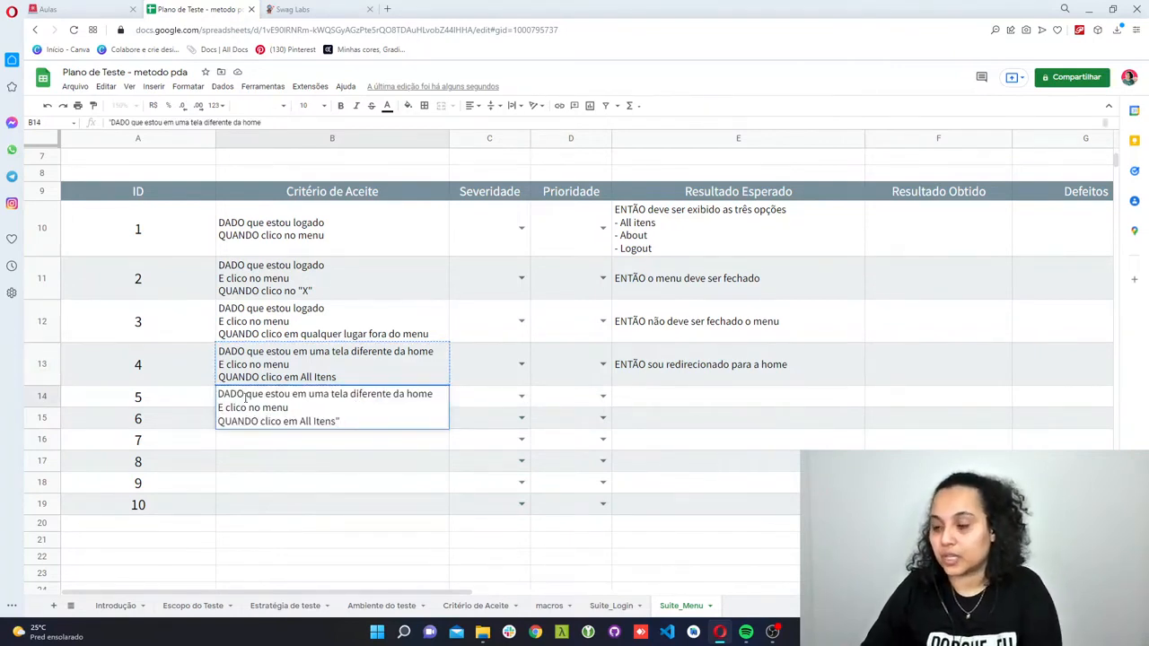
click(346, 420)
key(BackSpace)
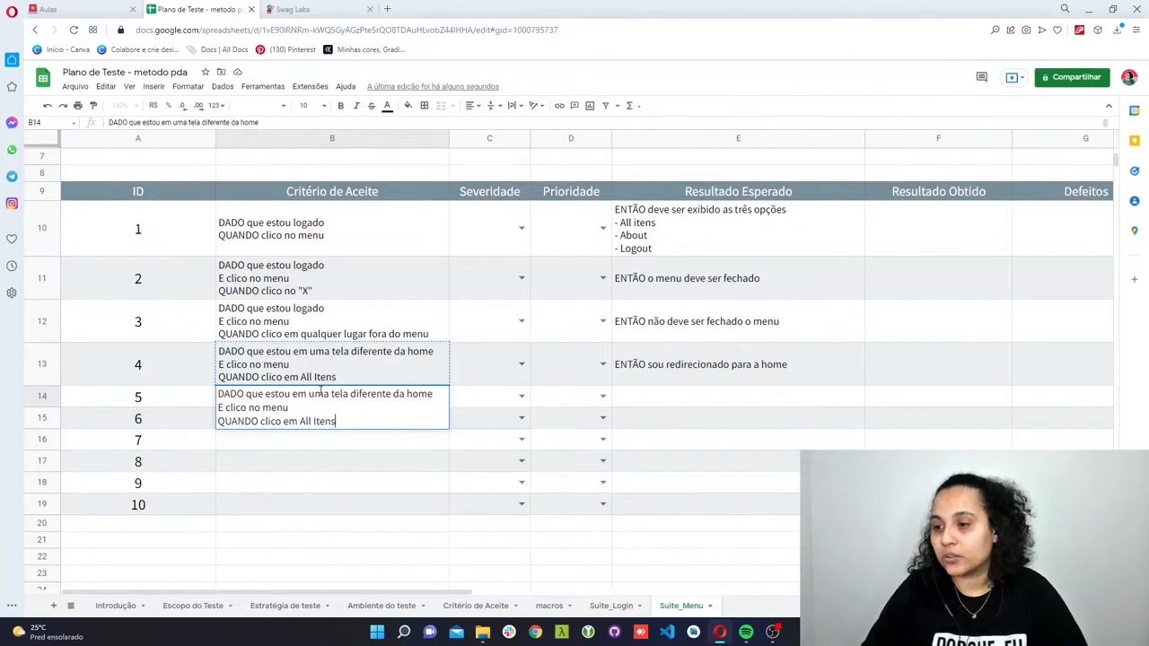
- In test case 5's criterion, change the first line to "DADO que estou na aplicação" and the last to "QUANDO clico em Sobre"
drag(314, 395, 456, 398)
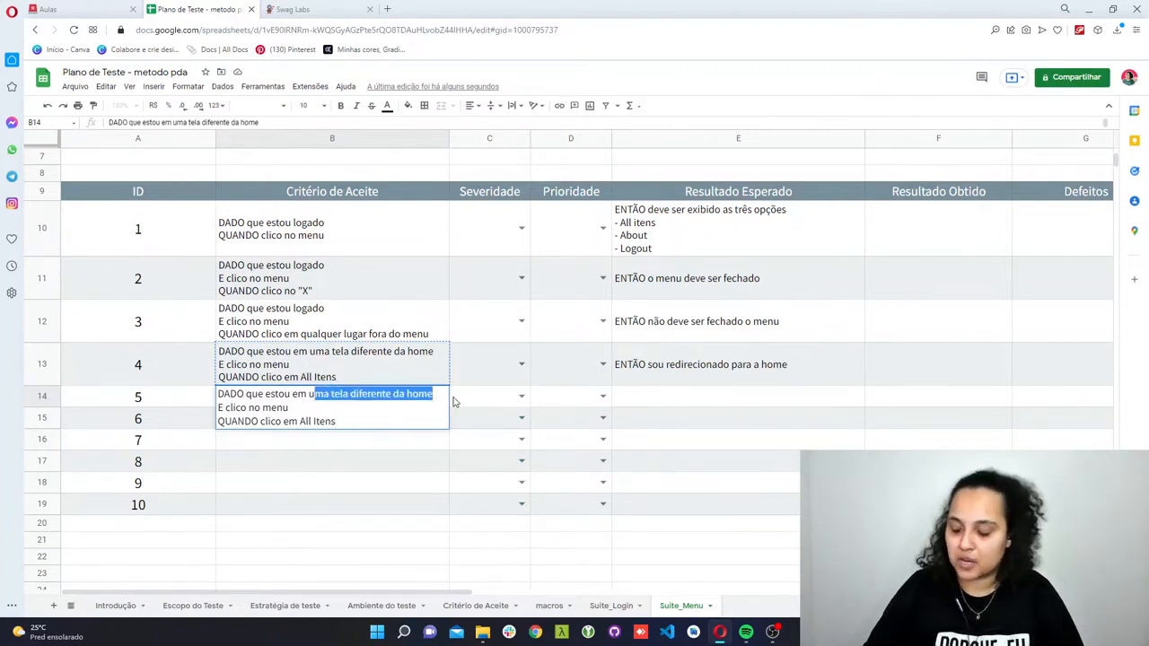
key(BackSpace)
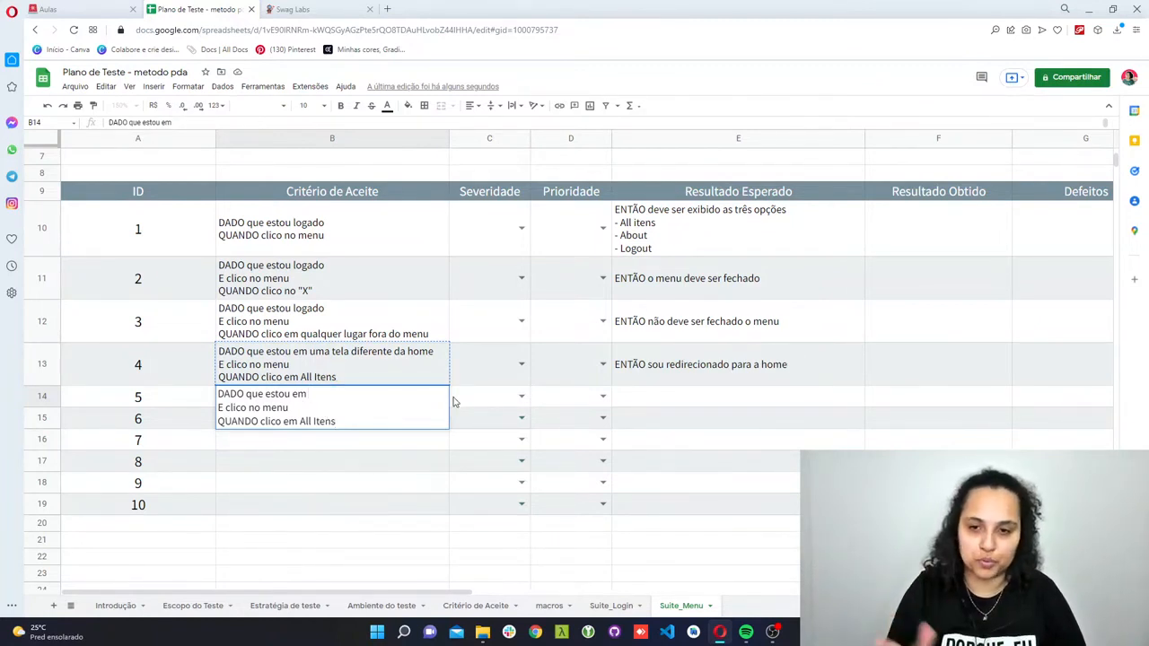
text(na)
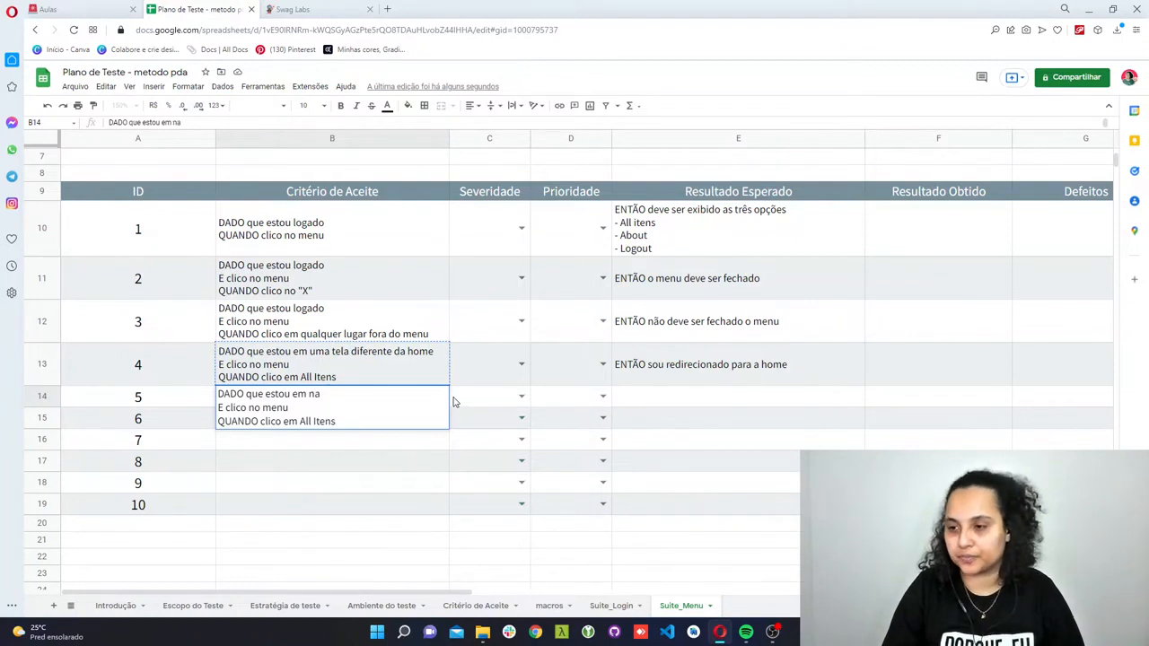
key(BackSpace)
key(BackSpace)
key(BackSpace)
key(BackSpace)
key(BackSpace)
text(na )
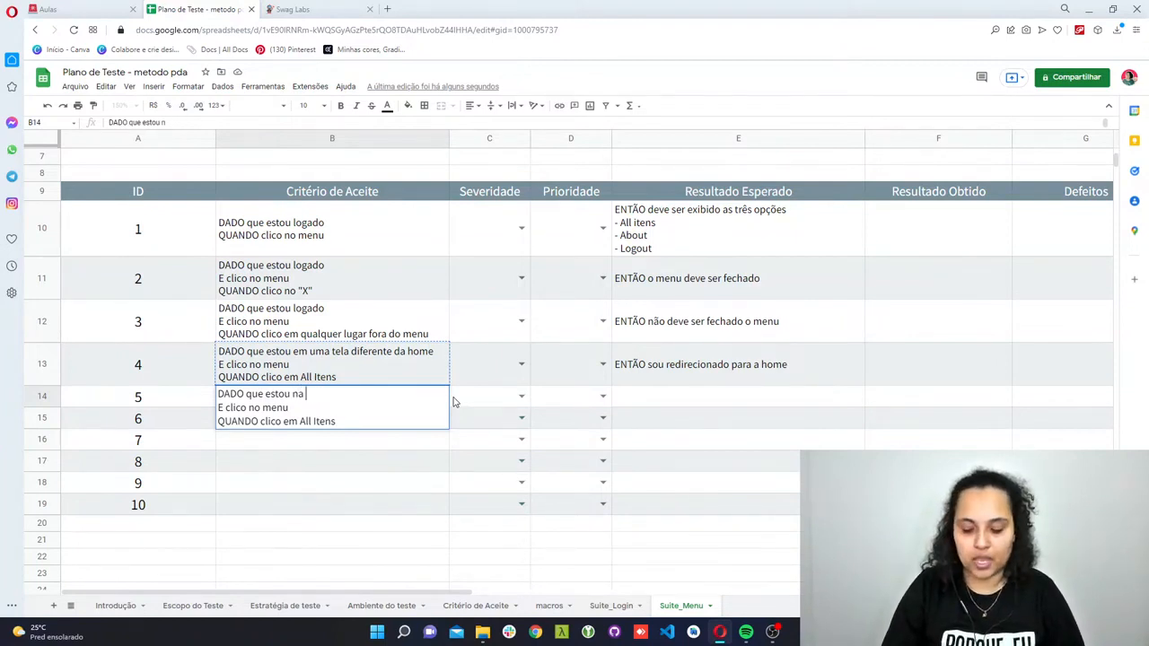
text(aplicação)
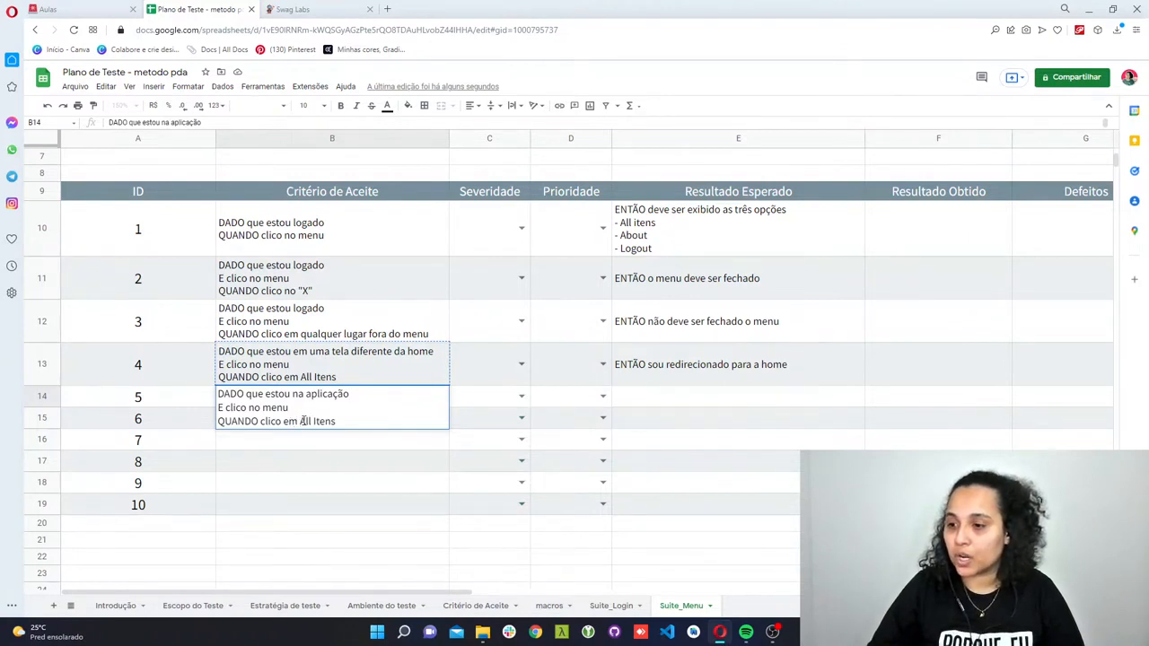
drag(302, 420, 347, 421)
text(So)
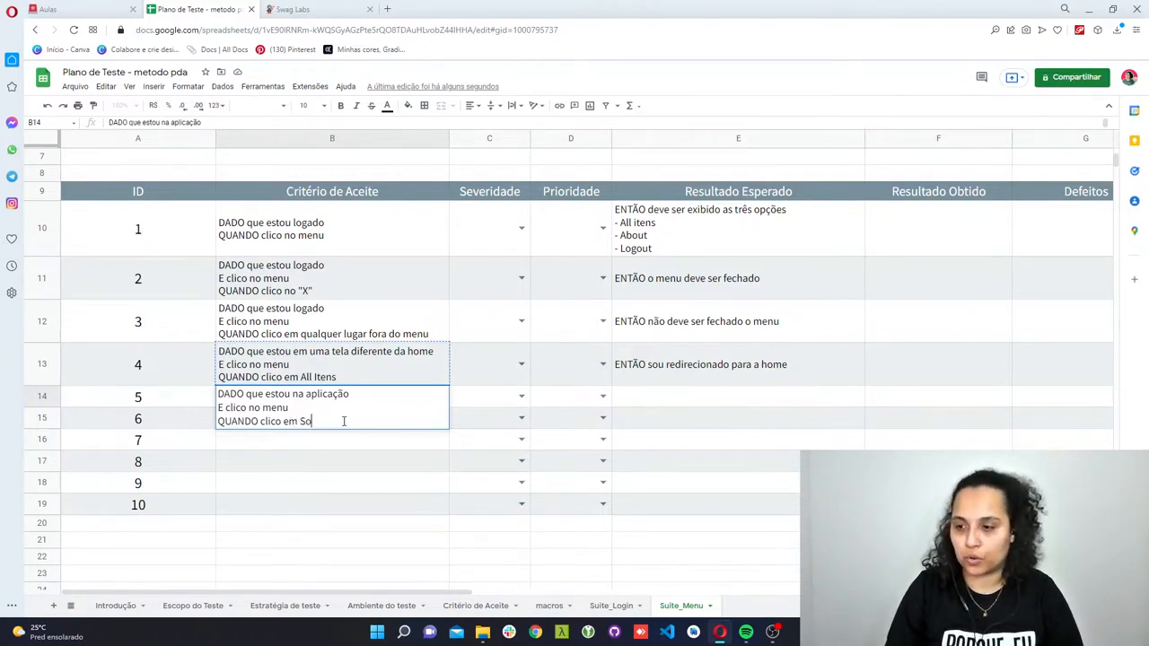
text(bre)
- Enter "ENTÃO devo ser redirecionada para a empresa que criou o site" as the Resultado Esperado of test case 5
key(Tab)
key(Tab)
key(Tab)
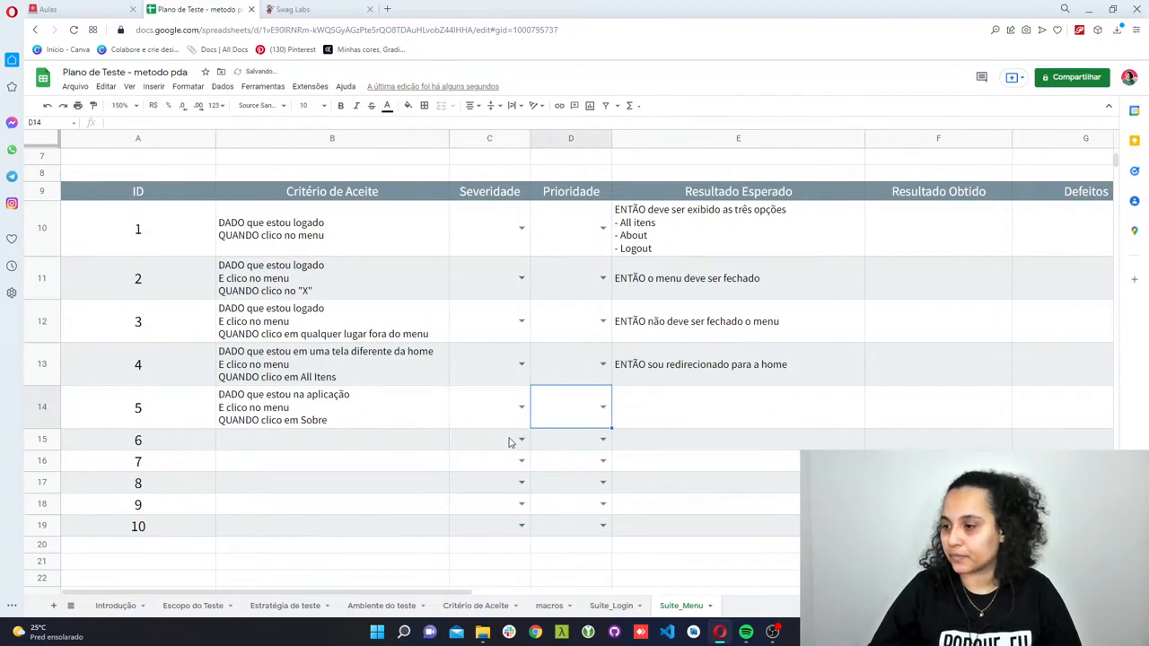
text(ENTÃO )
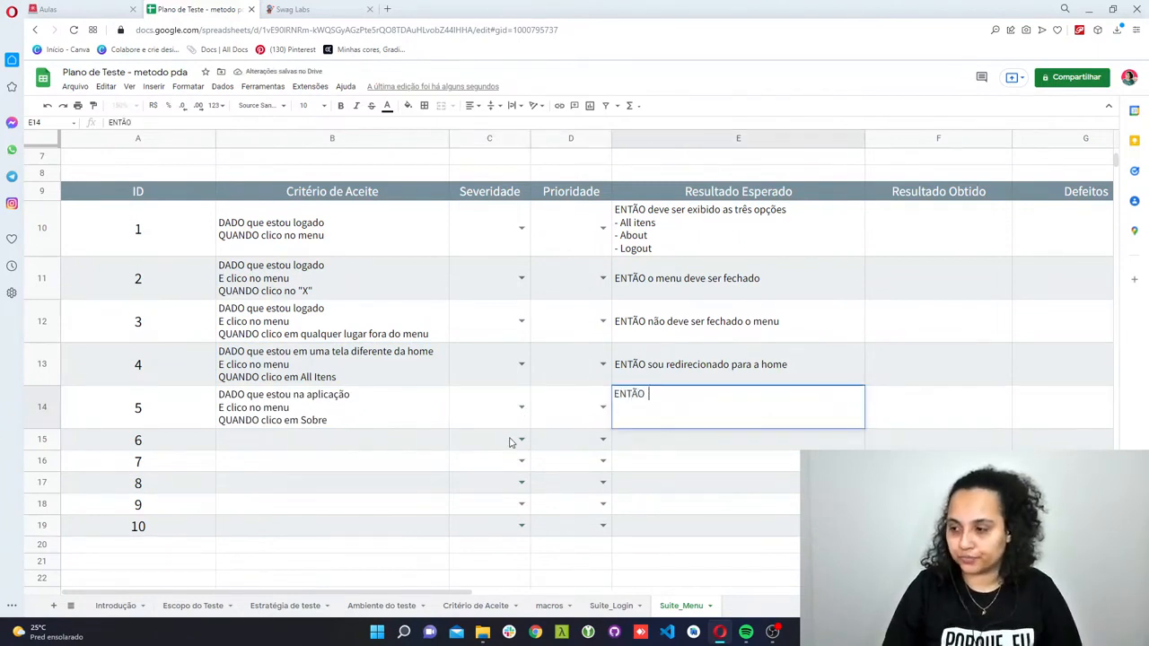
text(u)
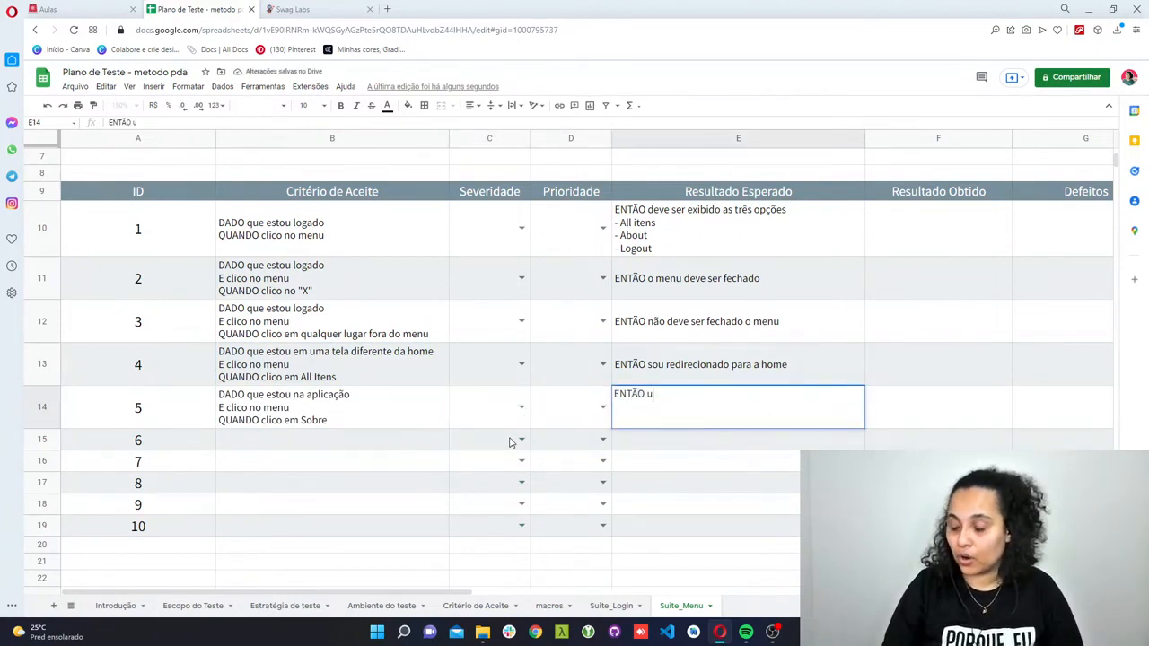
key(BackSpace)
text(devo s)
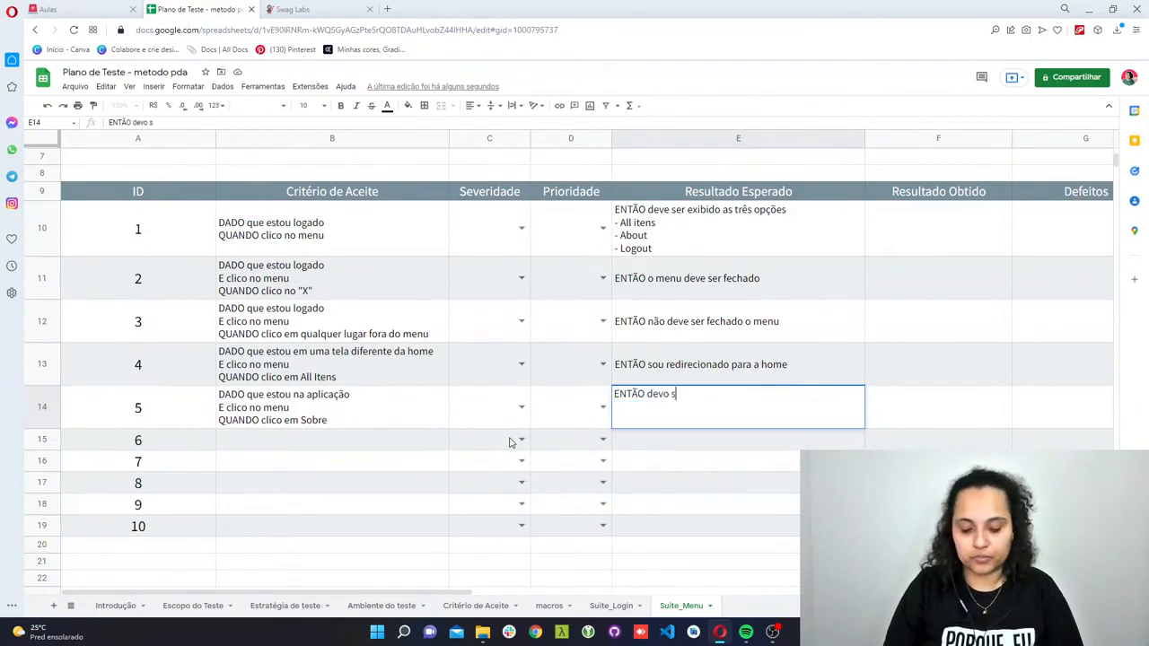
text(er redi)
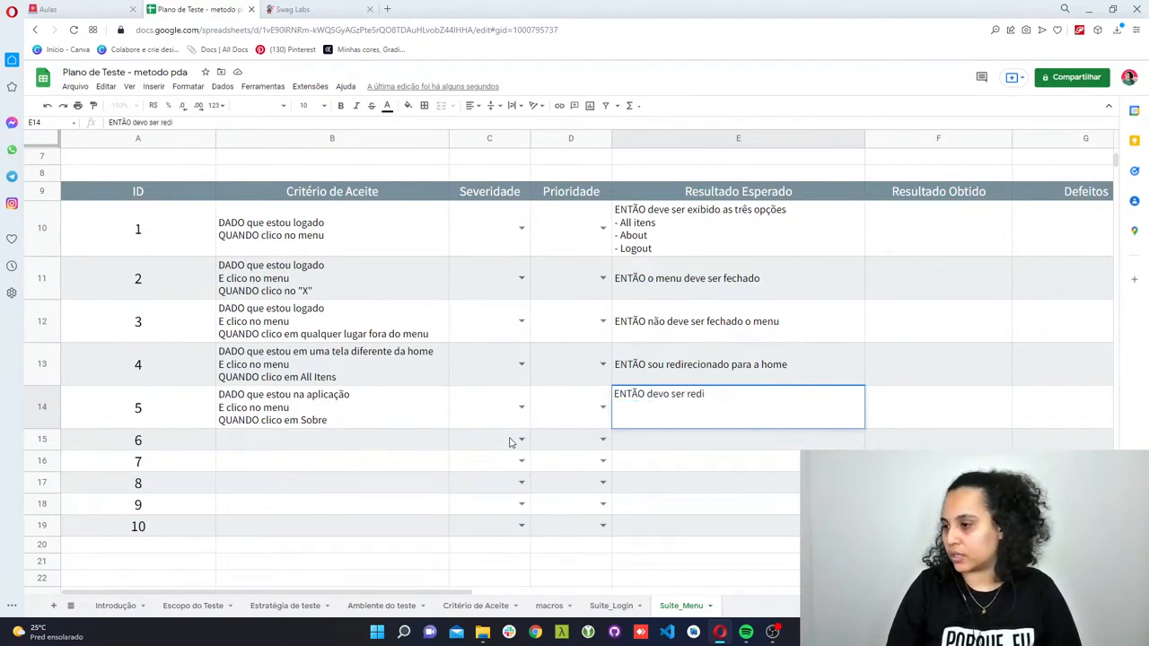
text(cecionada para )
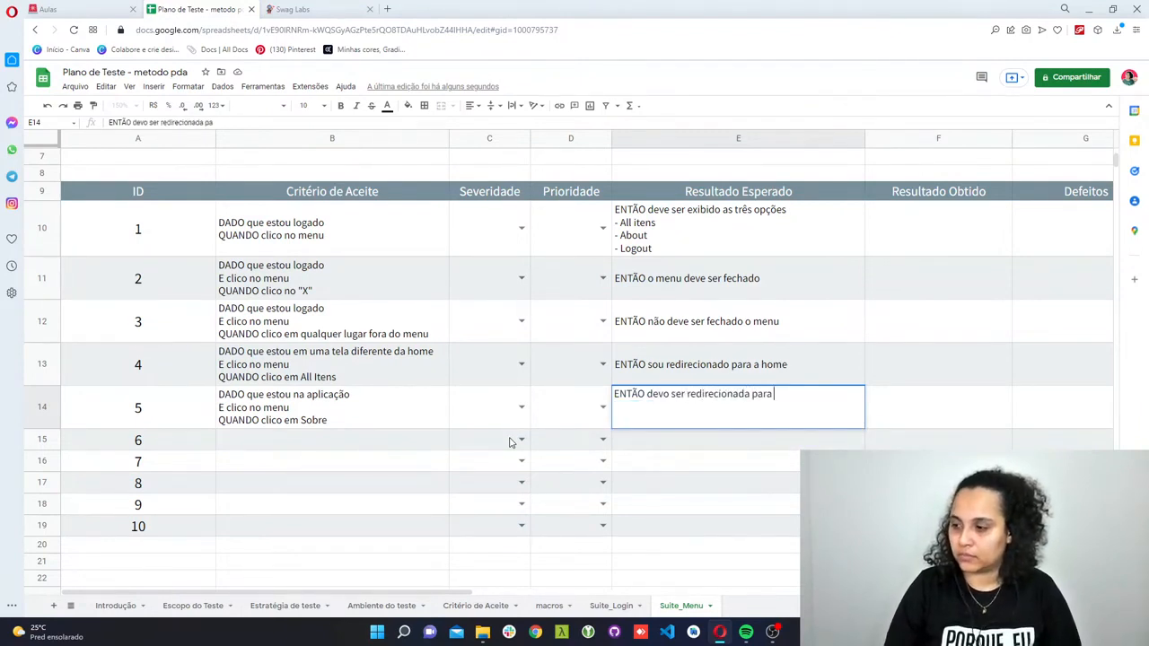
text(a)
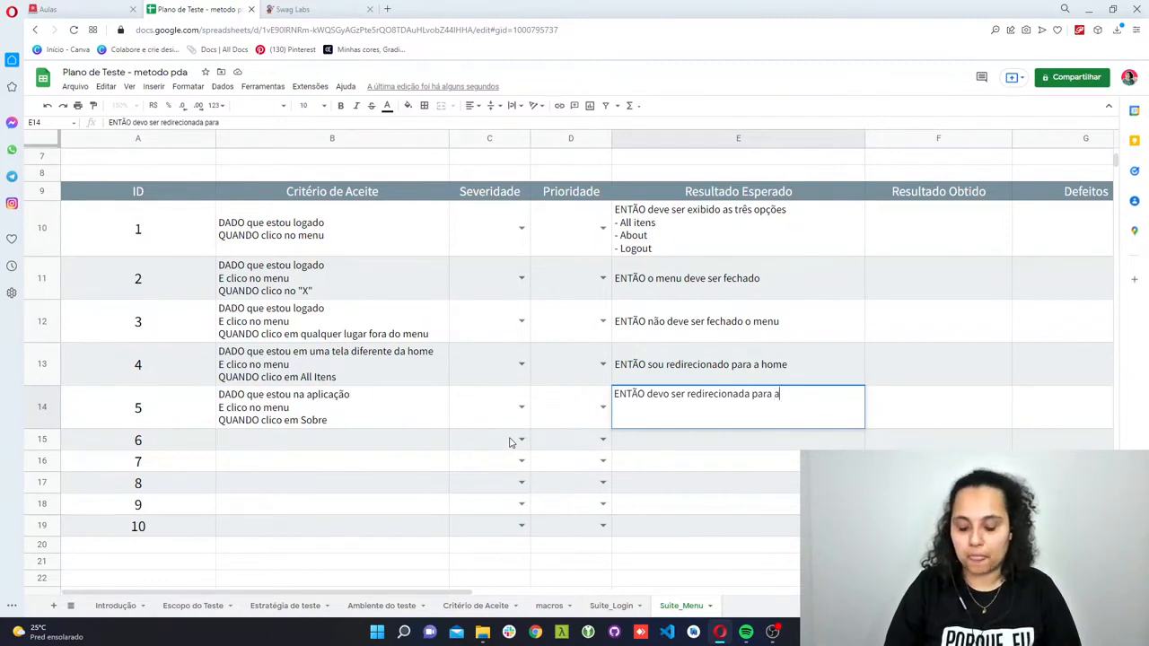
text( empresa que criou)
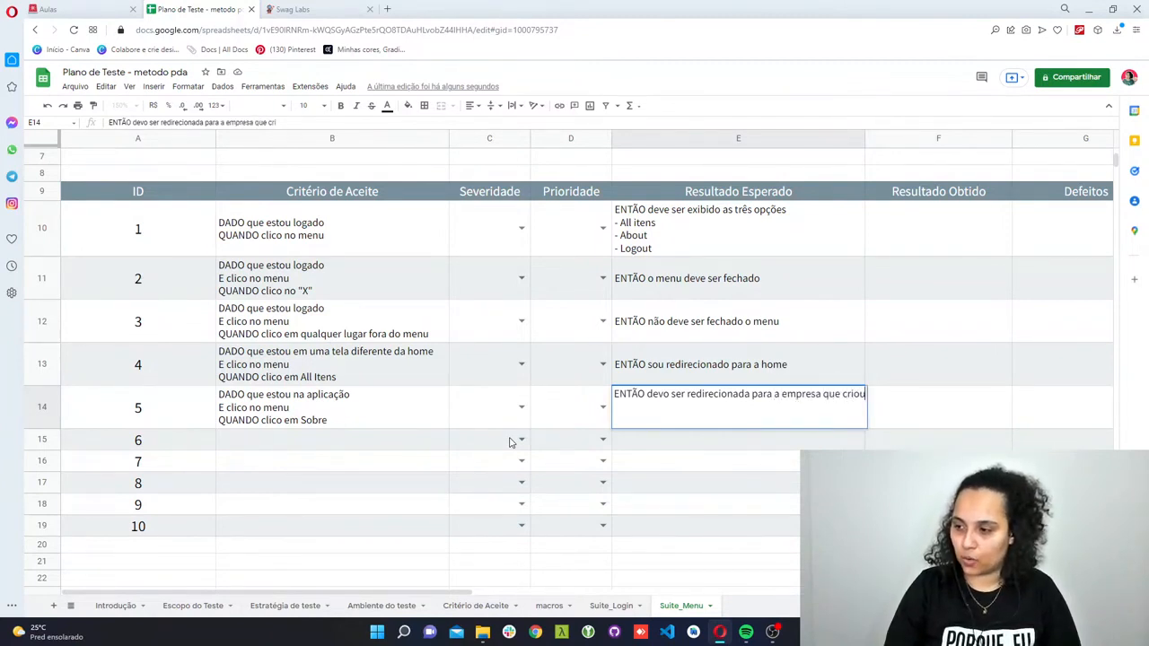
text( o site)
key(Return)
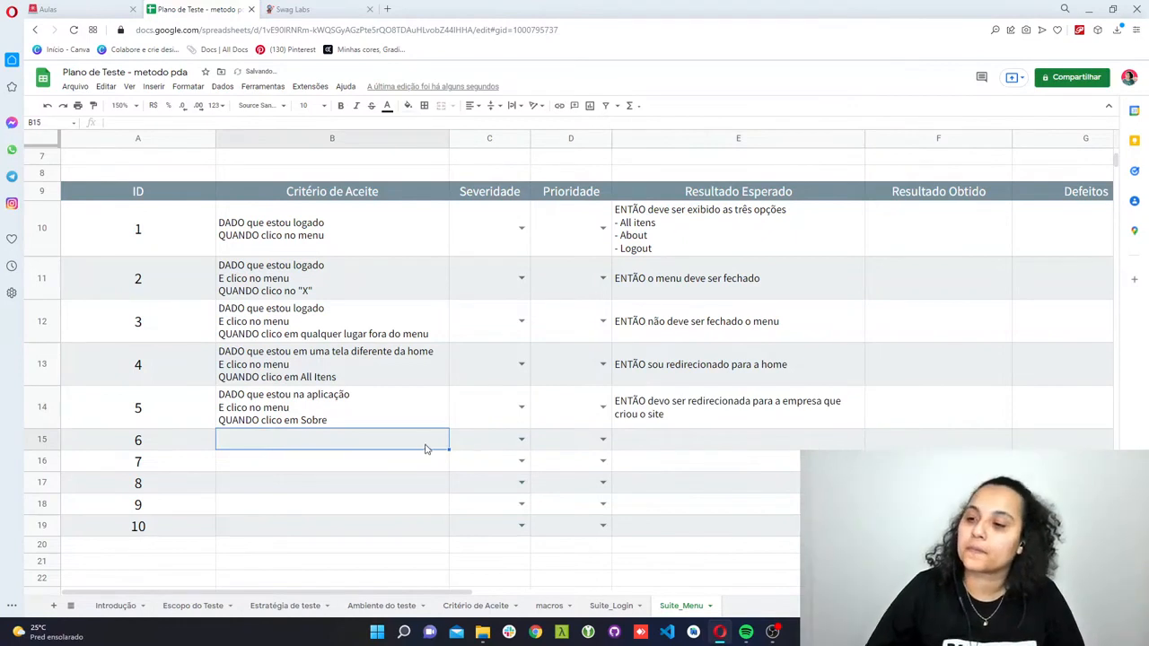
- Copy the full Critério de Aceite text of test case 5
double_click(367, 419)
click(353, 449)
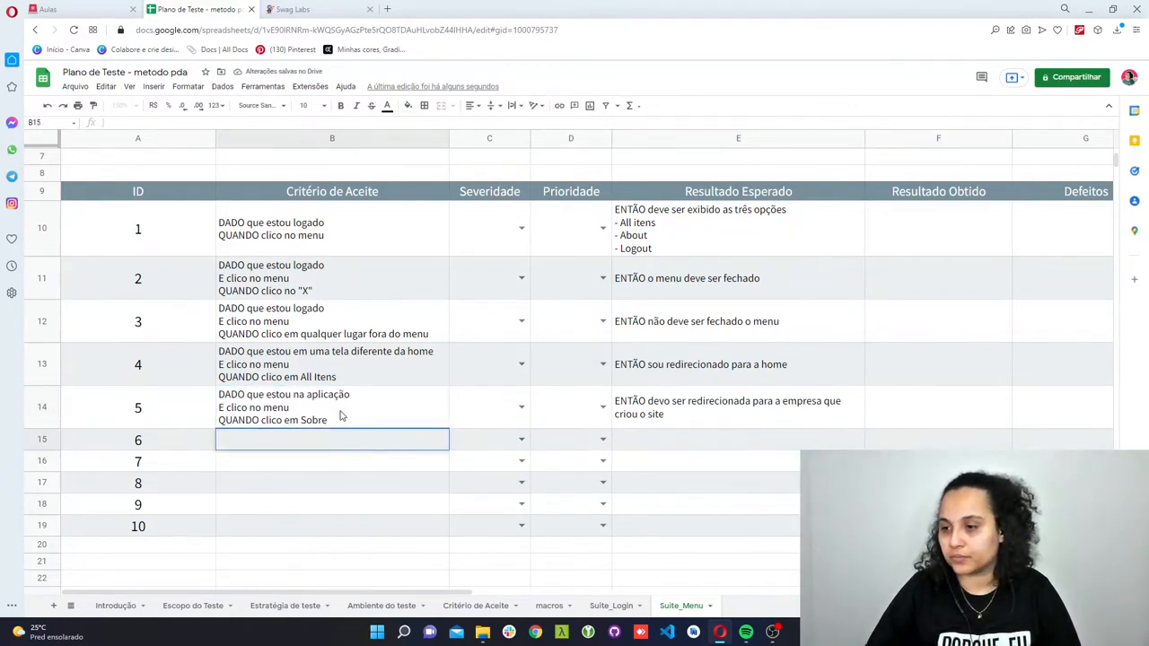
triple_click(341, 410)
key(ctrl+a)
key(ctrl+c)
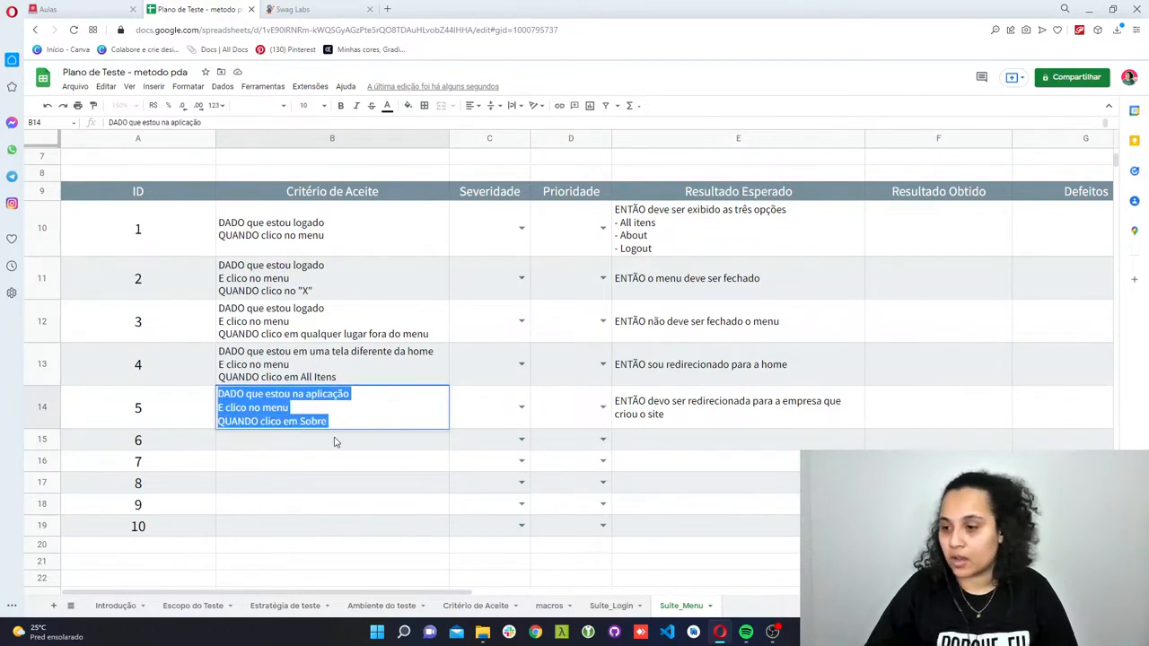
- Paste the copied criterion into test case 6's Critério de Aceite and change its last line to "QUANDO clico em Logout"
double_click(333, 436)
key(ctrl+v)
triple_click(314, 464)
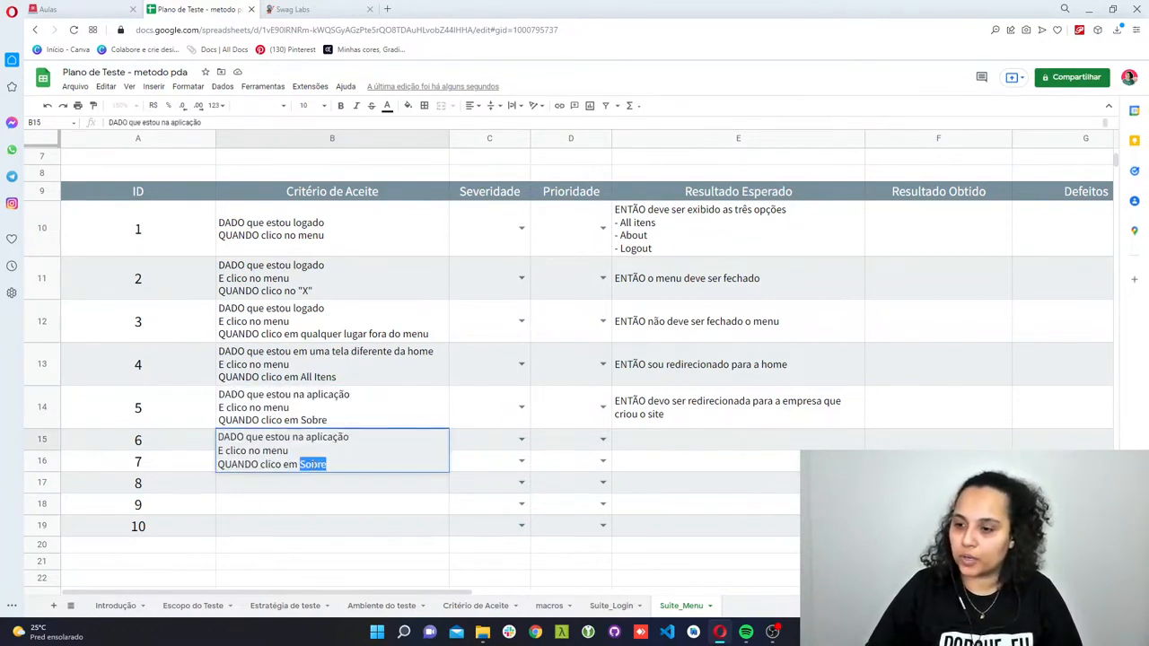
double_click(313, 464)
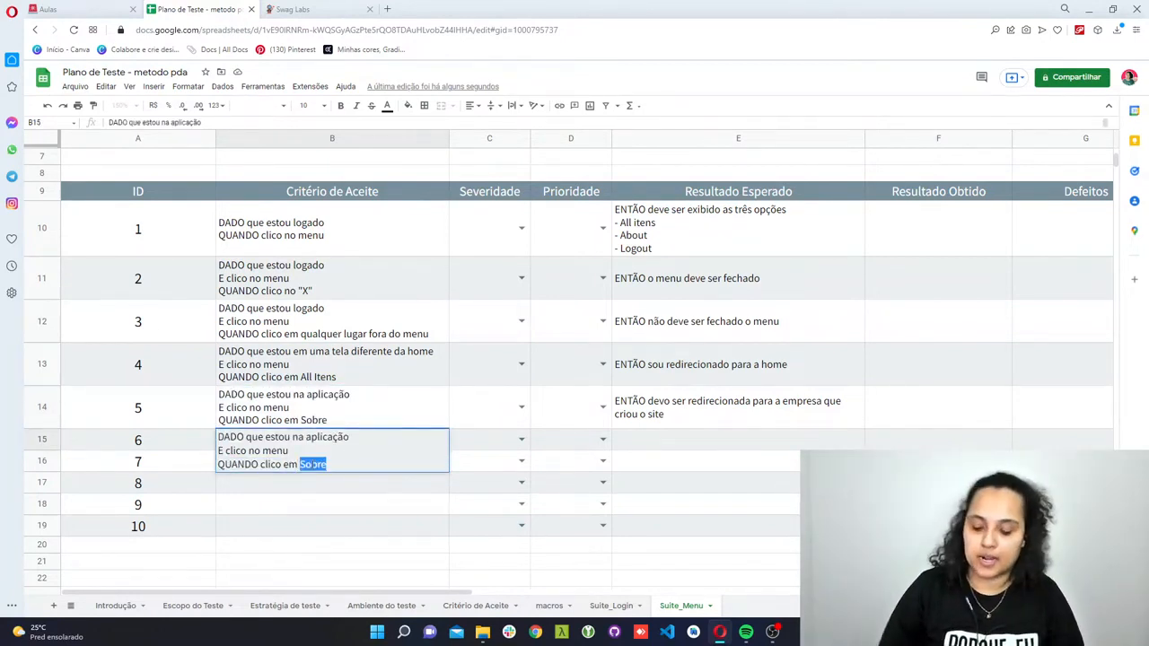
text(Logout)
key(Tab)
key(Tab)
key(Tab)
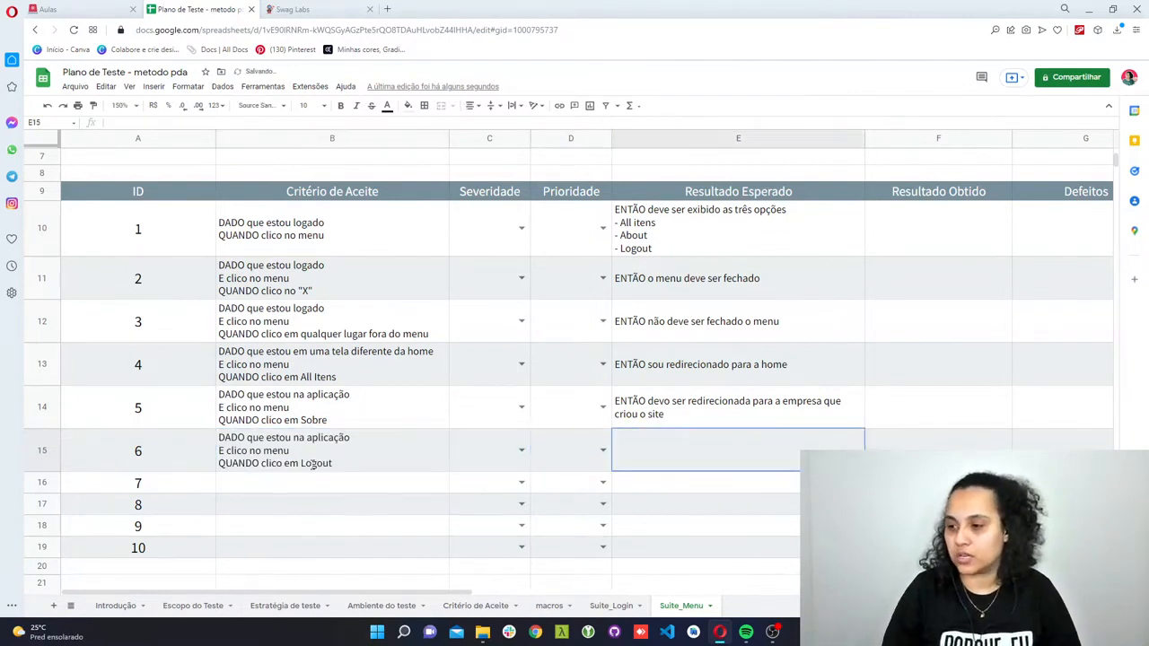
- Enter "ENTÃO sou deslogada da aplicação" as the first line of test case 6's Resultado Esperado
text(ENTÃO s)
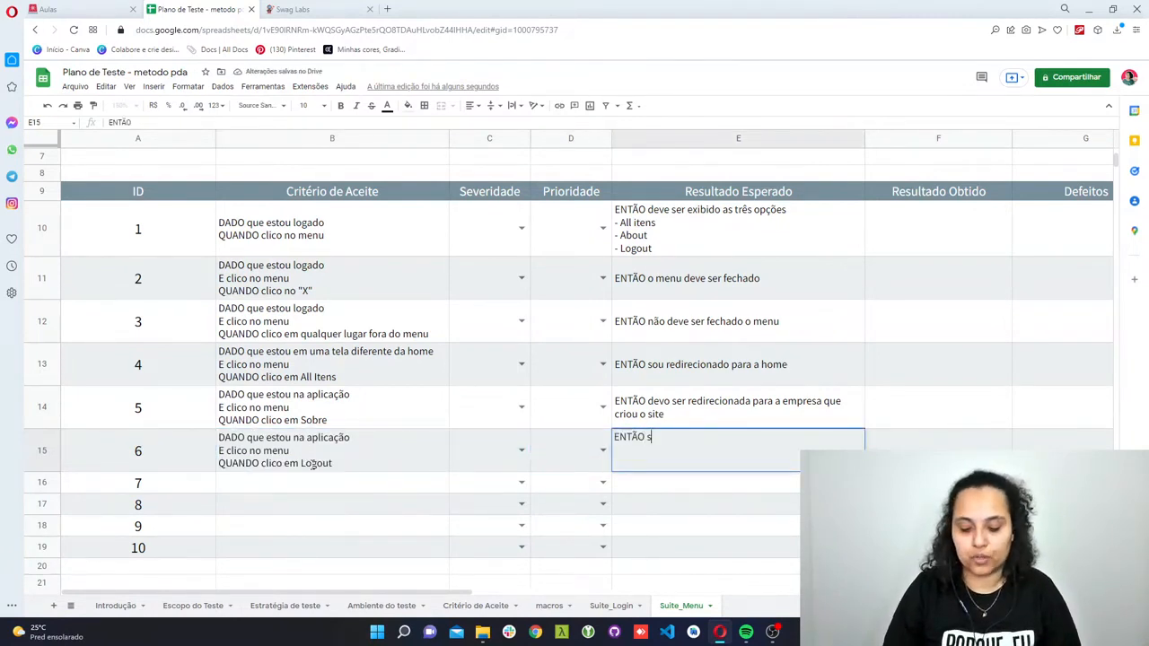
text(ou deslo)
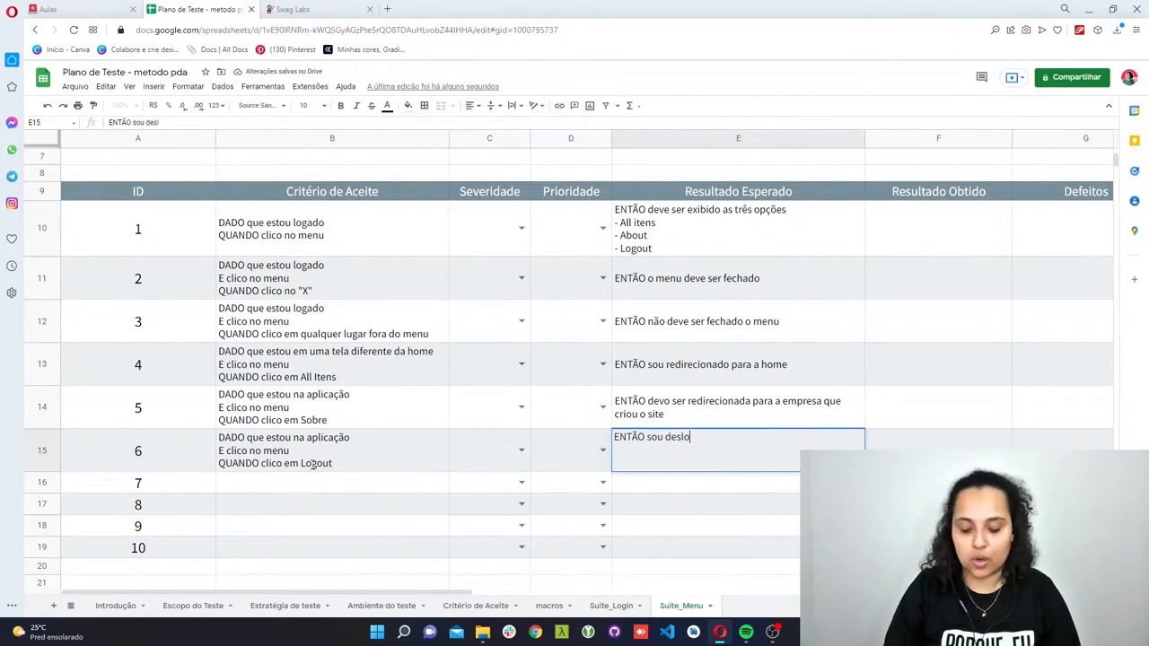
text(gada do)
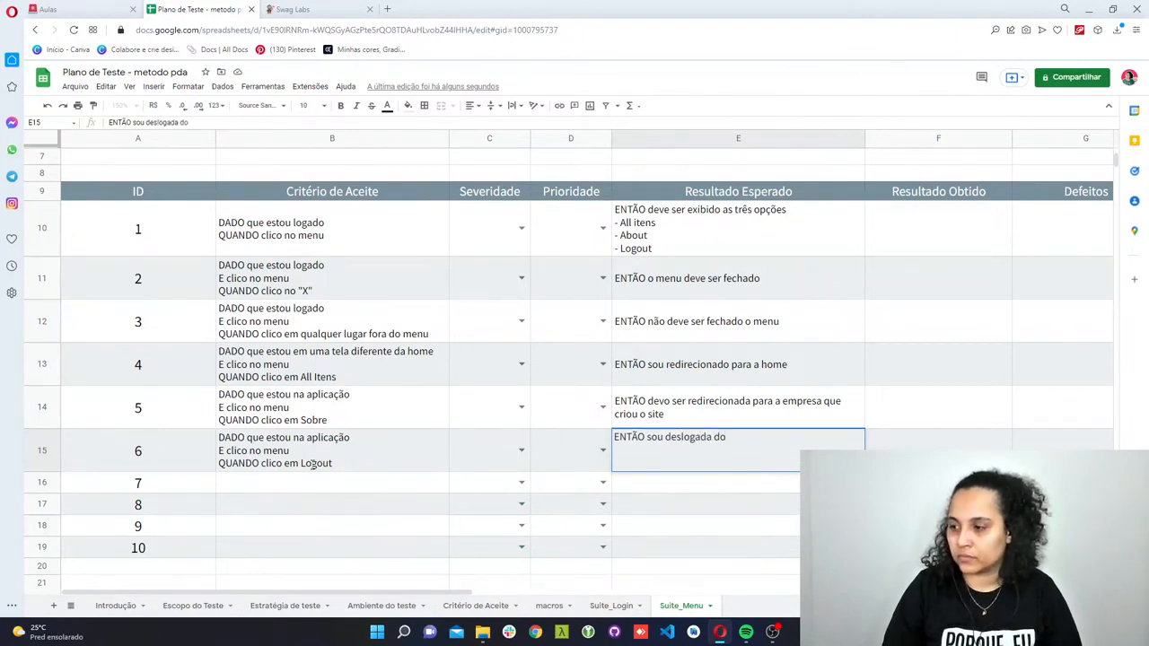
text( apl)
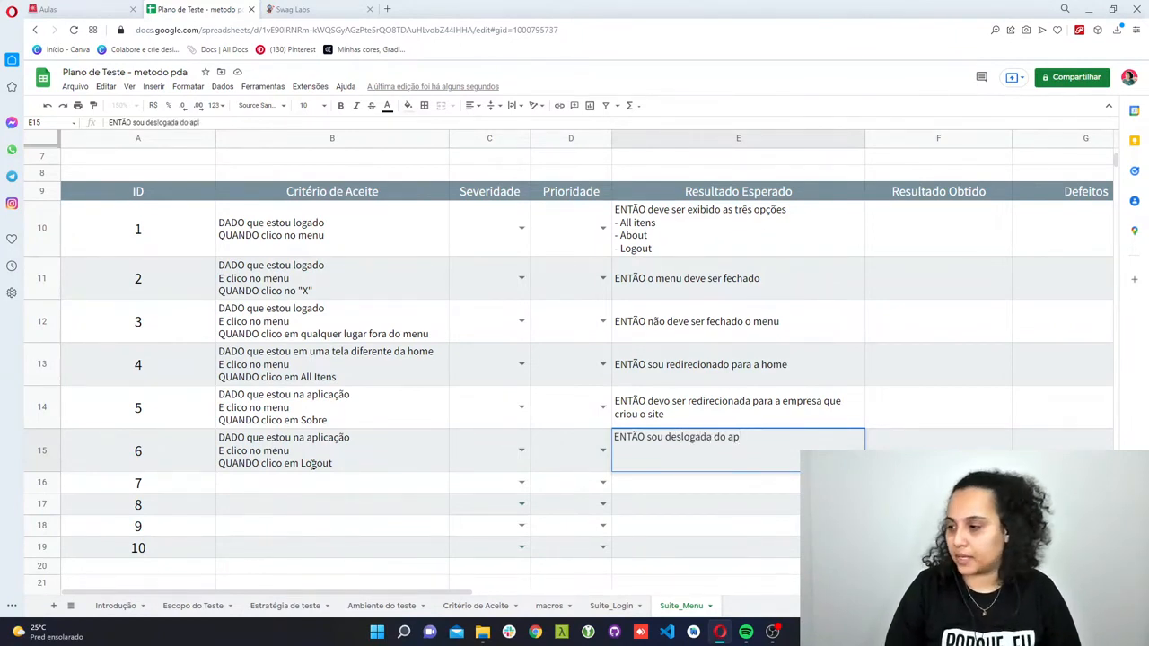
key(BackSpace)
text(a aplicação)
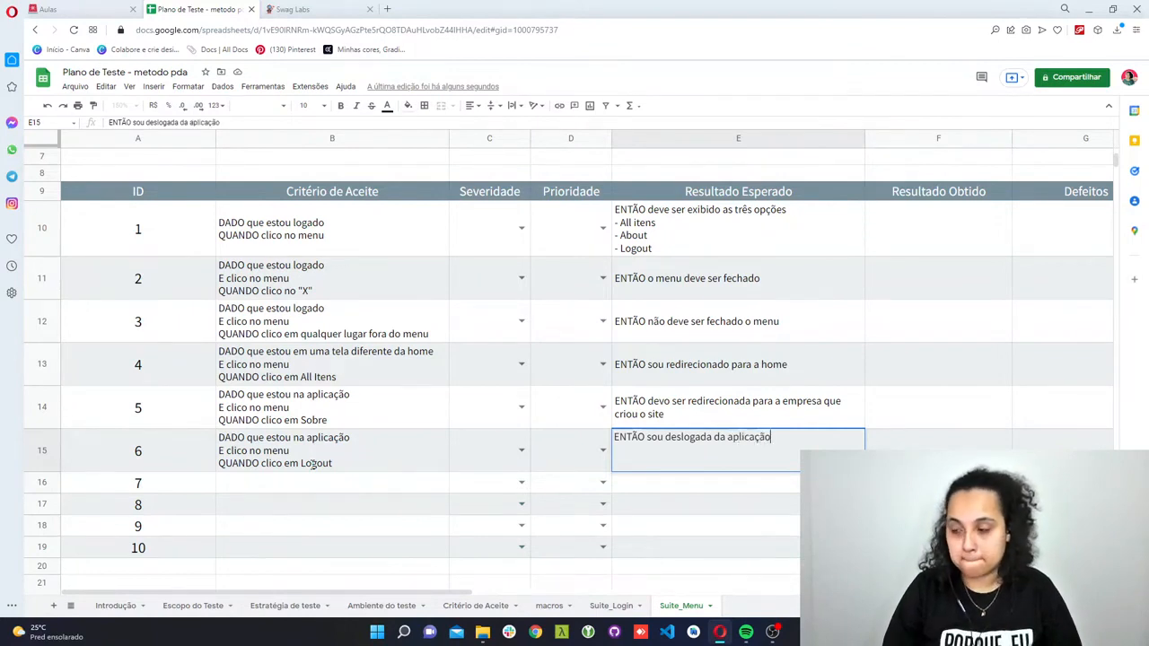
- Add the second line "E redirecionada para a tela de login" to test case 6's Resultado Esperado
key(alt+Return)
text(E red)
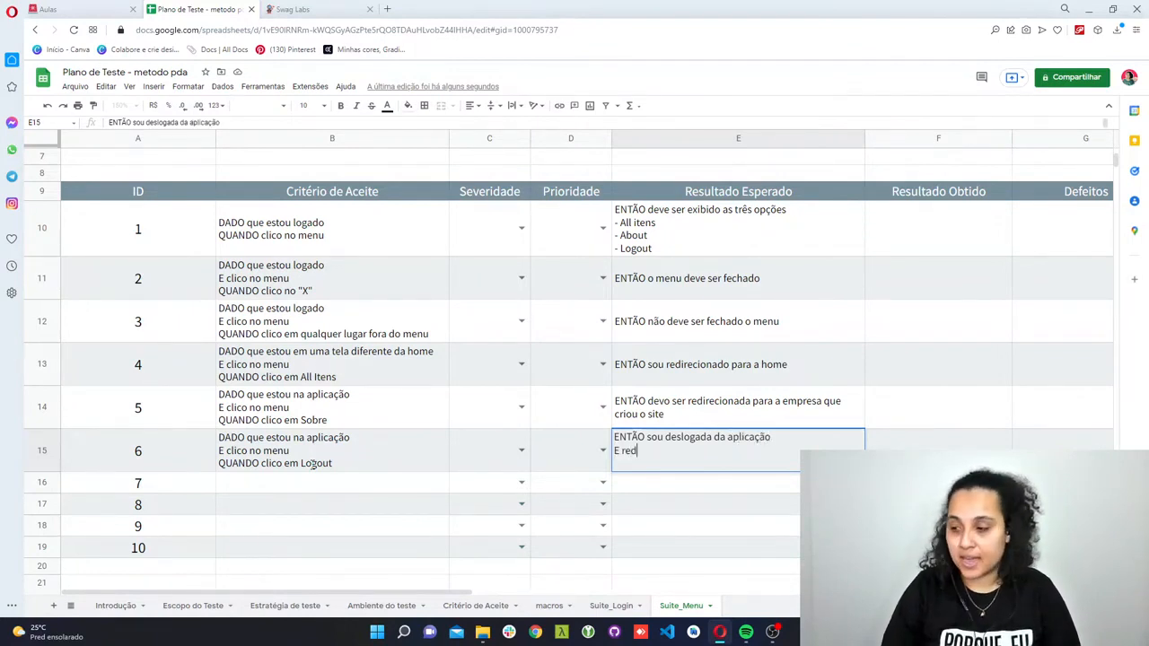
text(irecionada p)
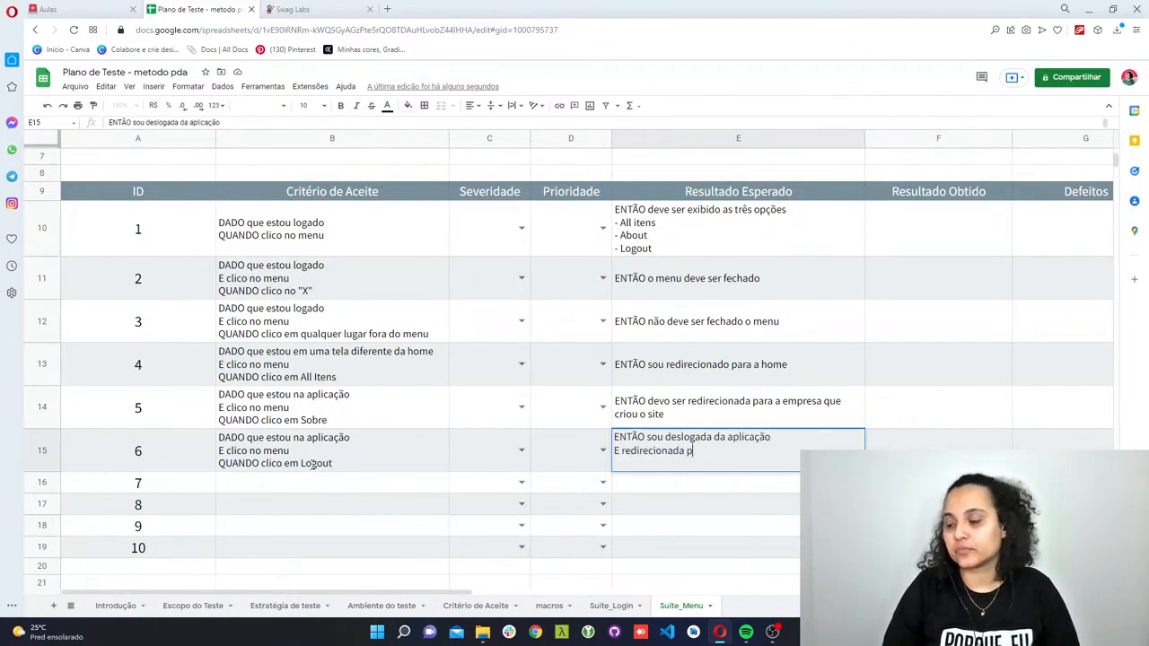
text(ara a tela de login)
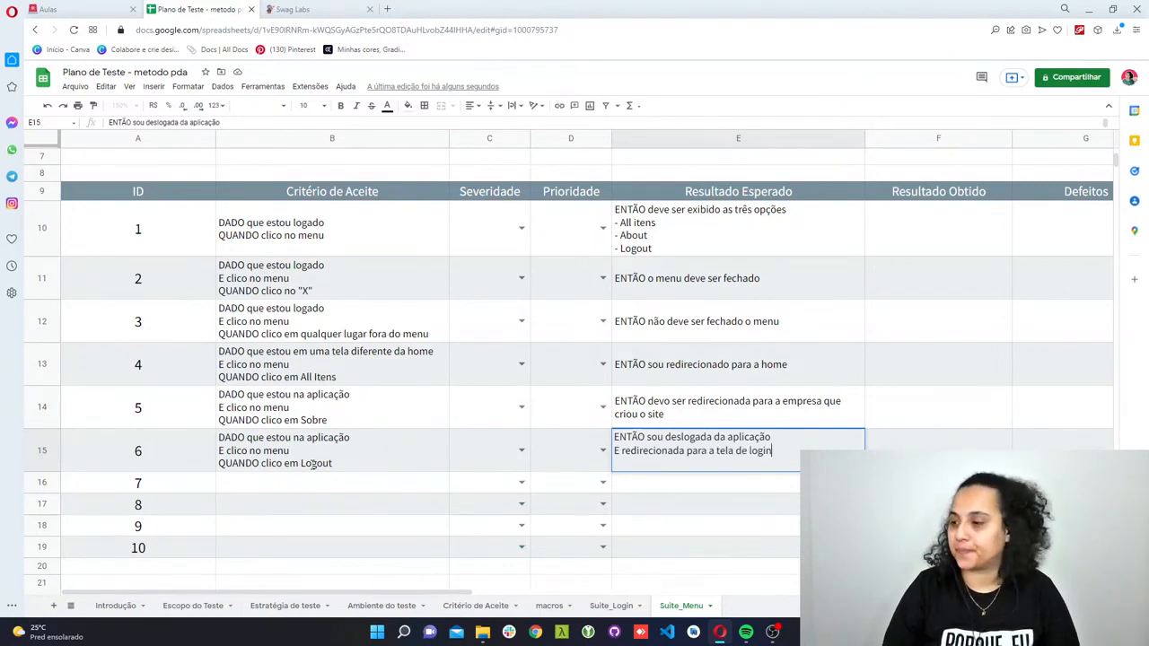
key(Return)
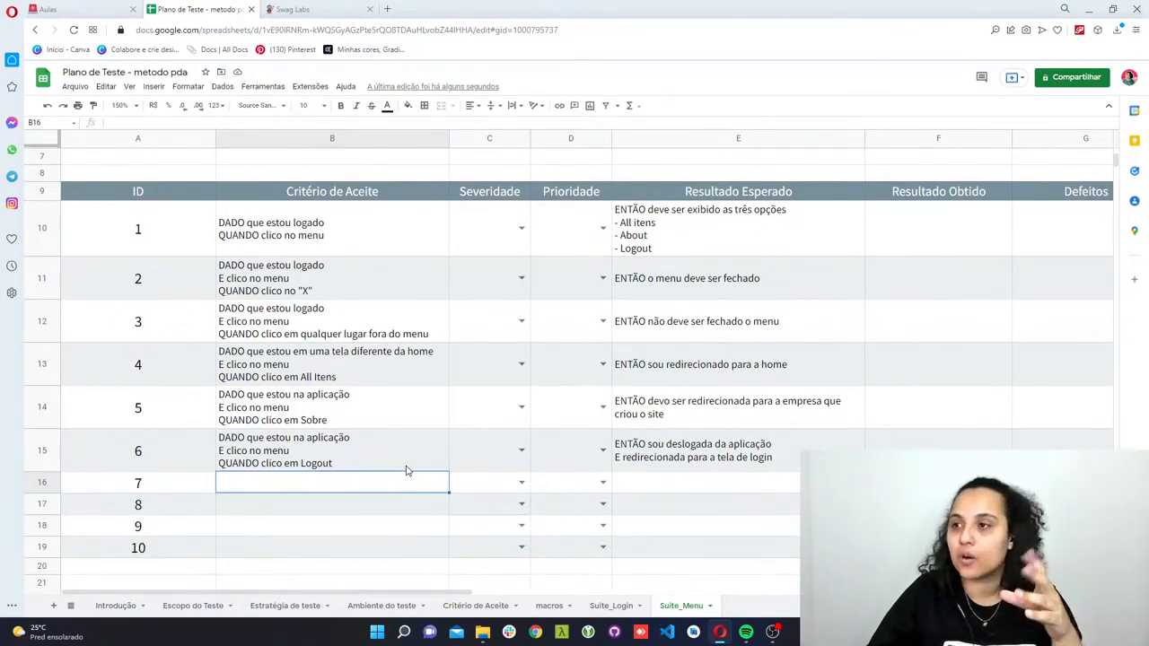
- Switch to the Swag Labs site and log in as standard_user with the account password given on the login page
click(308, 8)
double_click(399, 372)
key(ctrl+c)
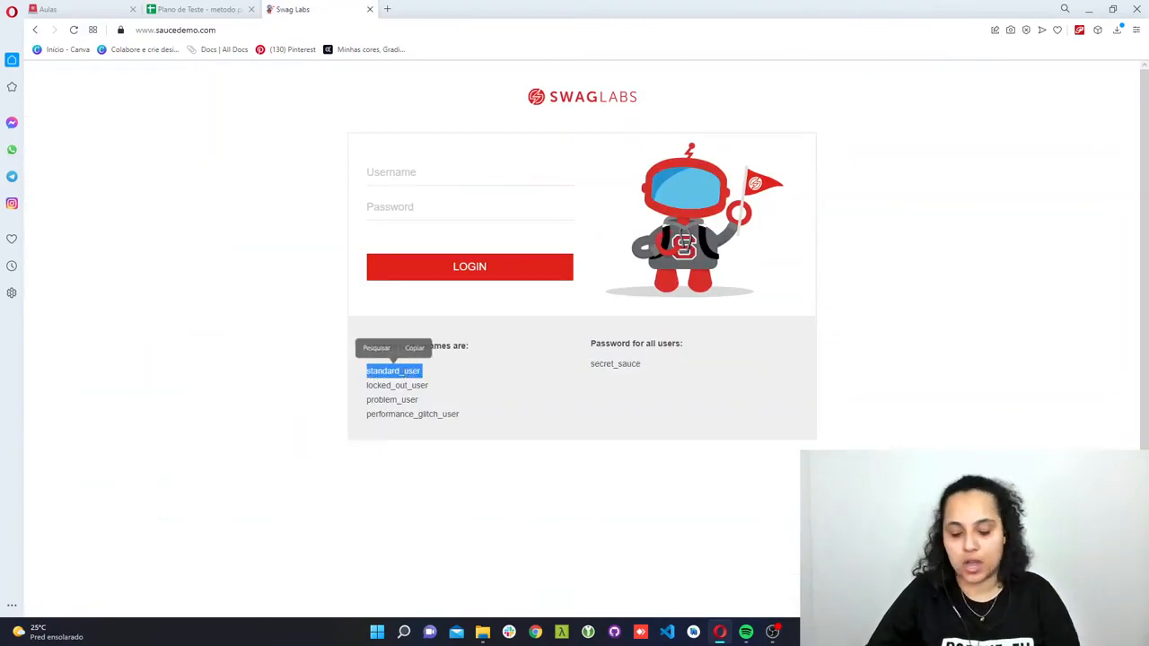
click(397, 173)
key(ctrl+v)
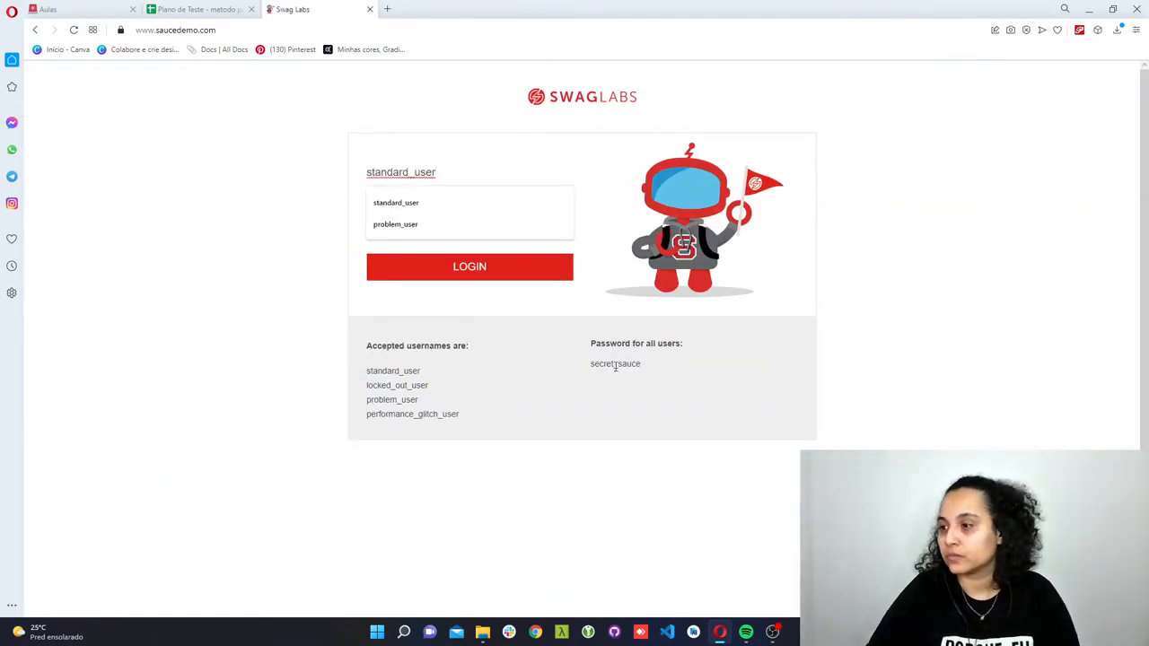
double_click(615, 364)
click(402, 208)
key(ctrl+v)
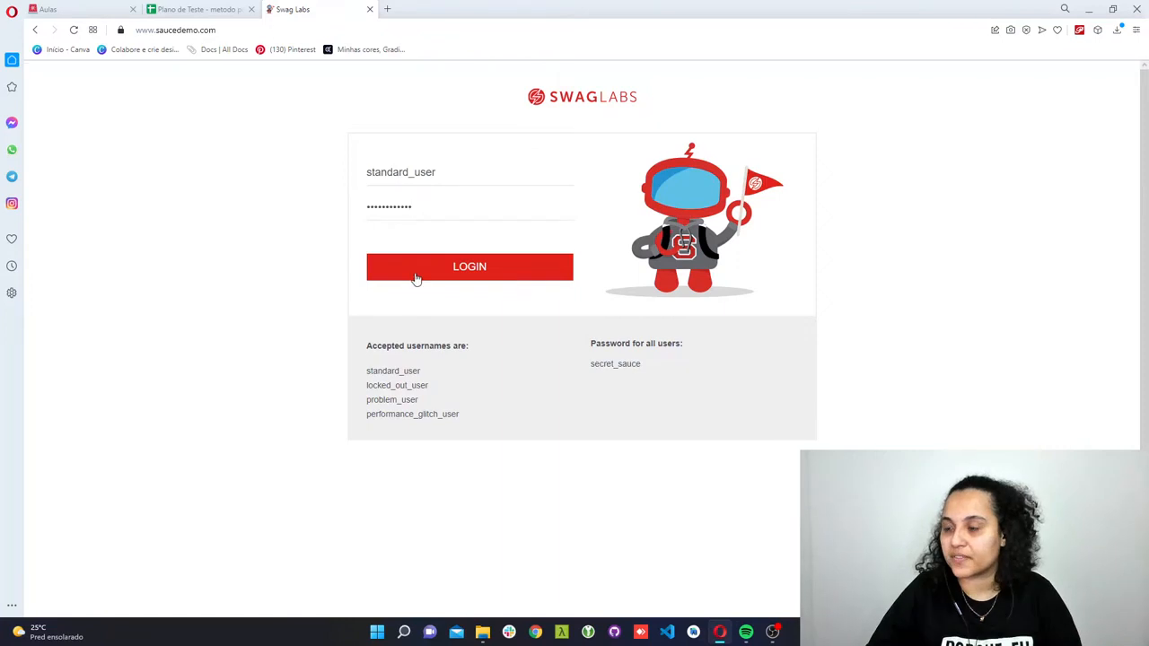
click(414, 272)
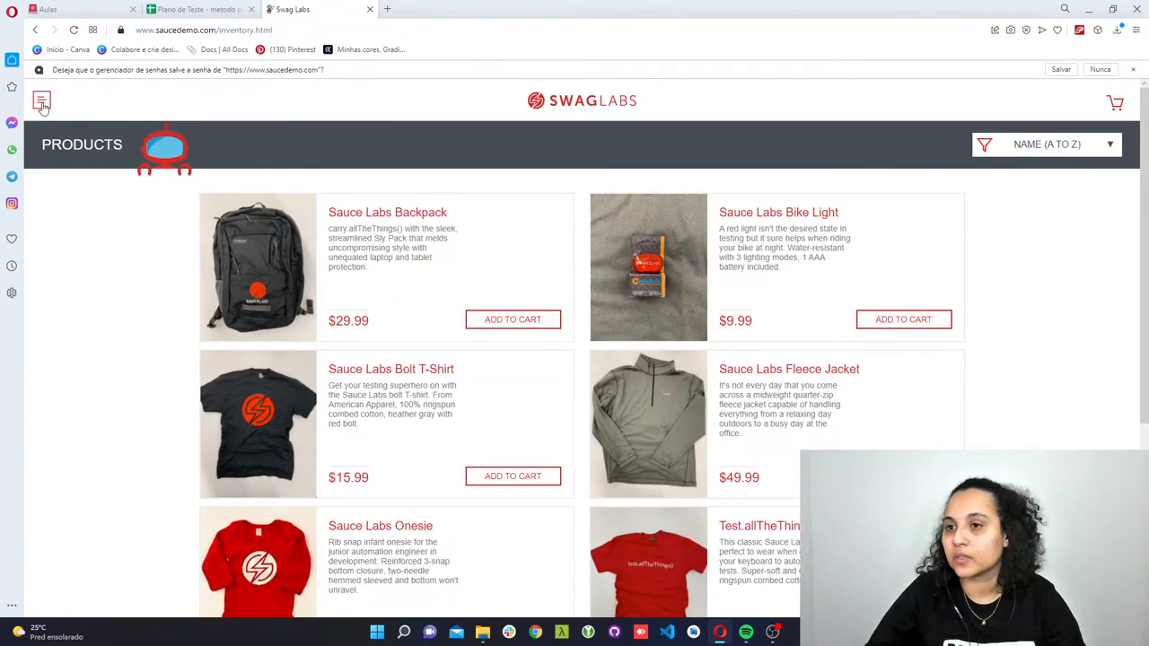
- Examine the options of the site menu and the product sorting options on the Swag Labs products page
click(42, 103)
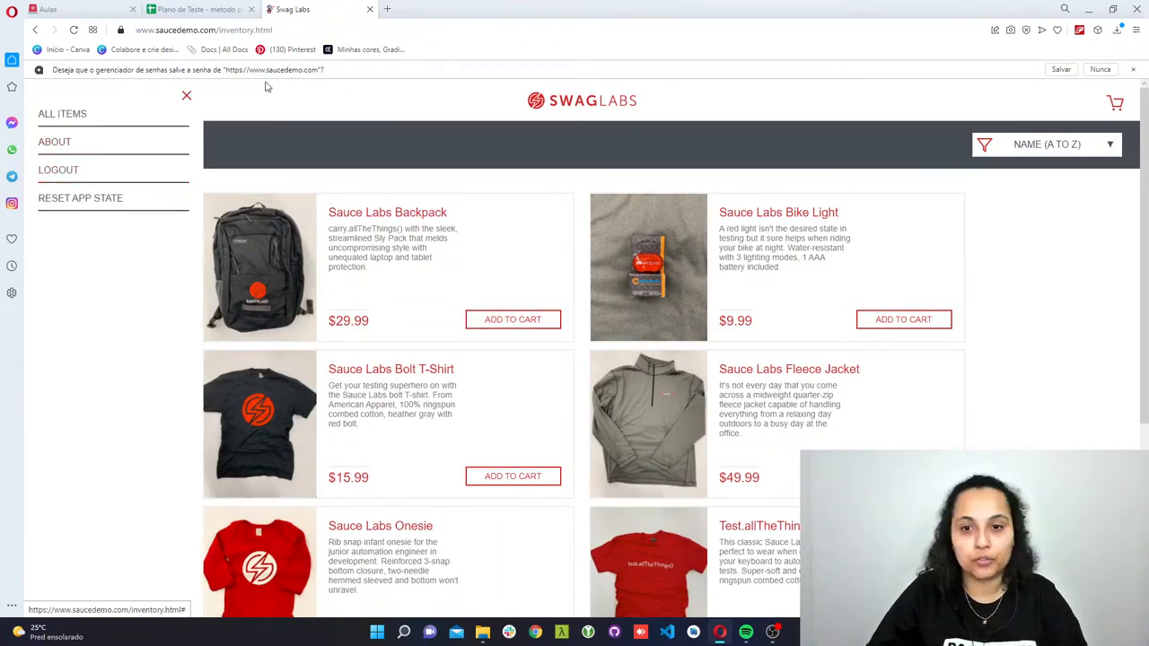
click(187, 97)
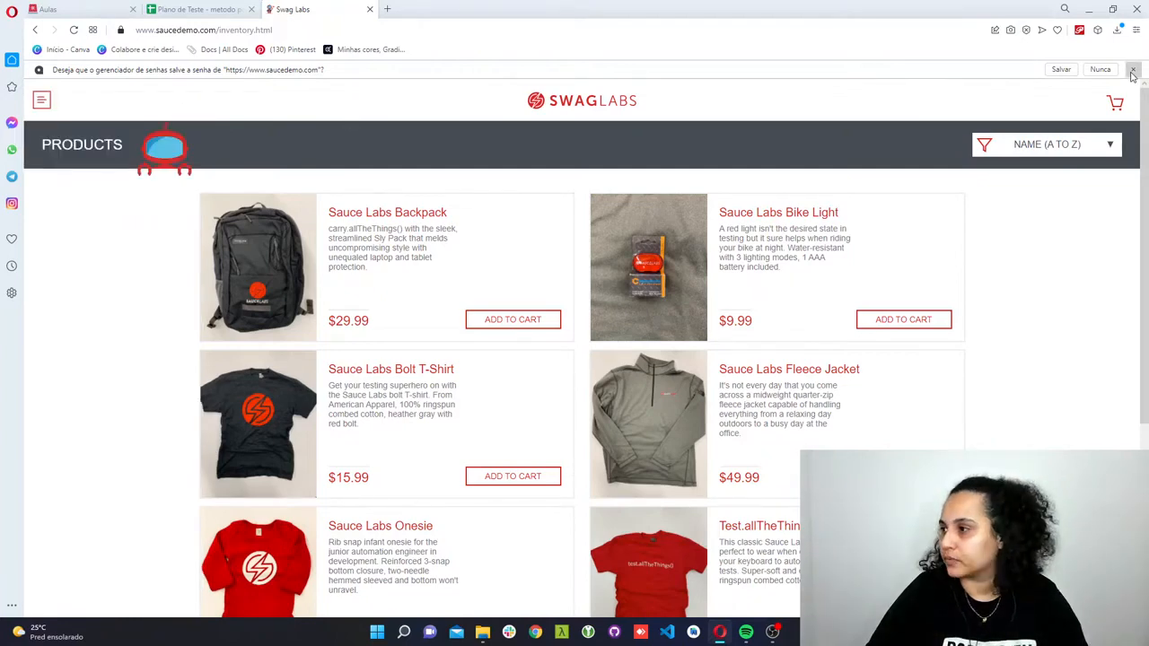
scroll(1132, 78, down, 1)
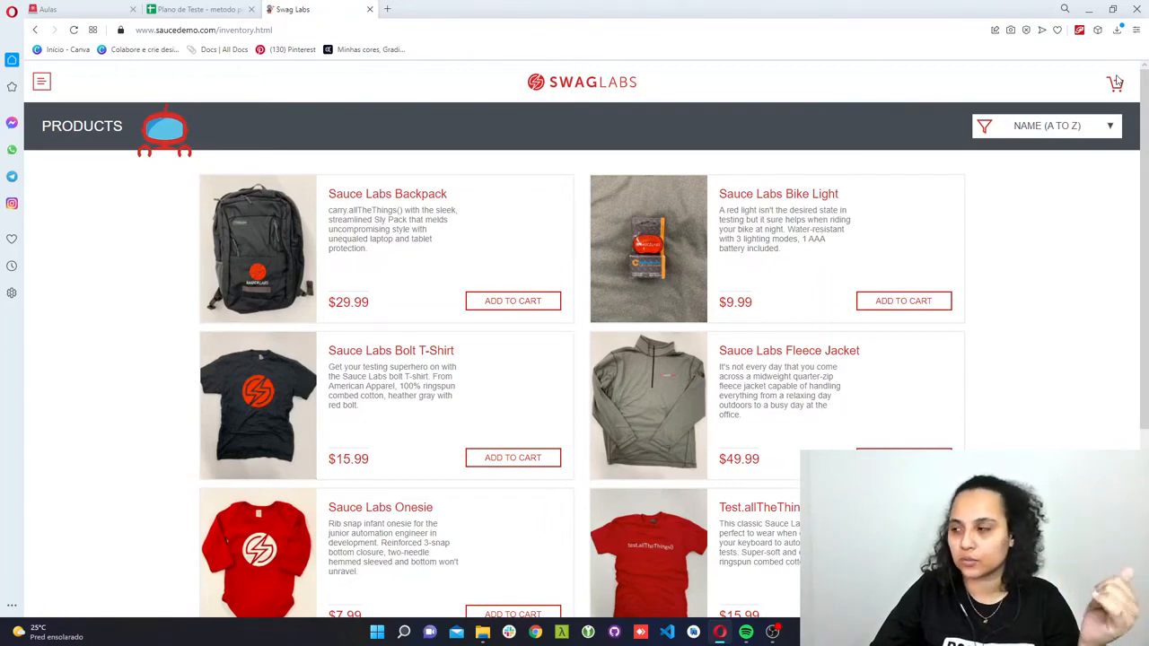
click(1046, 131)
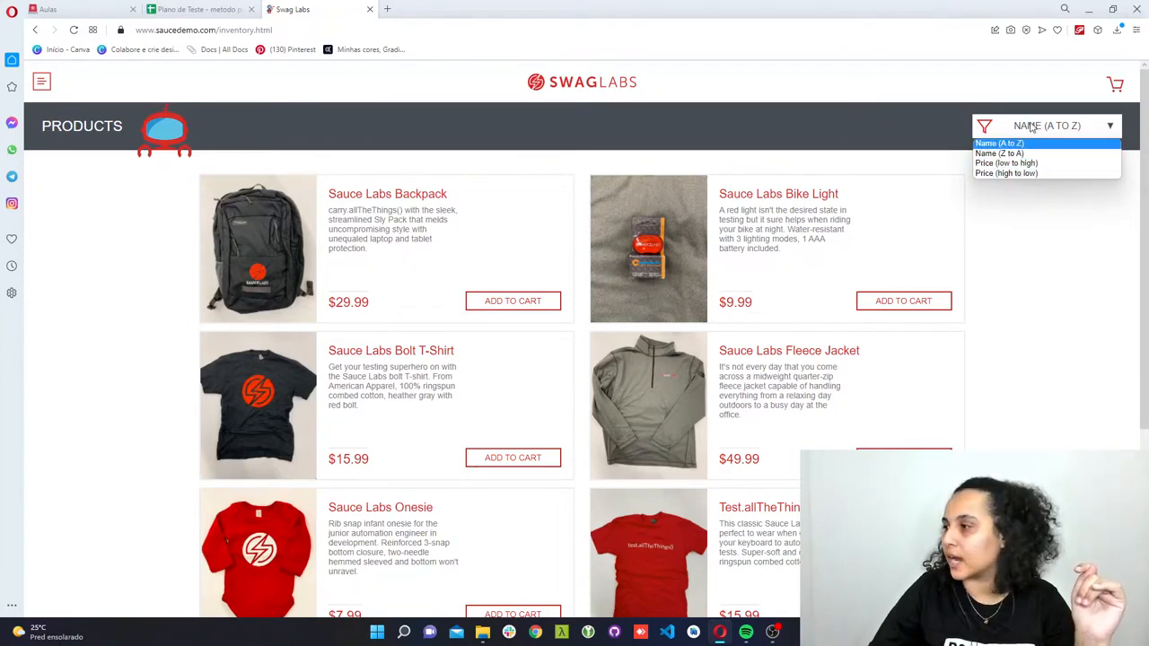
click(1031, 129)
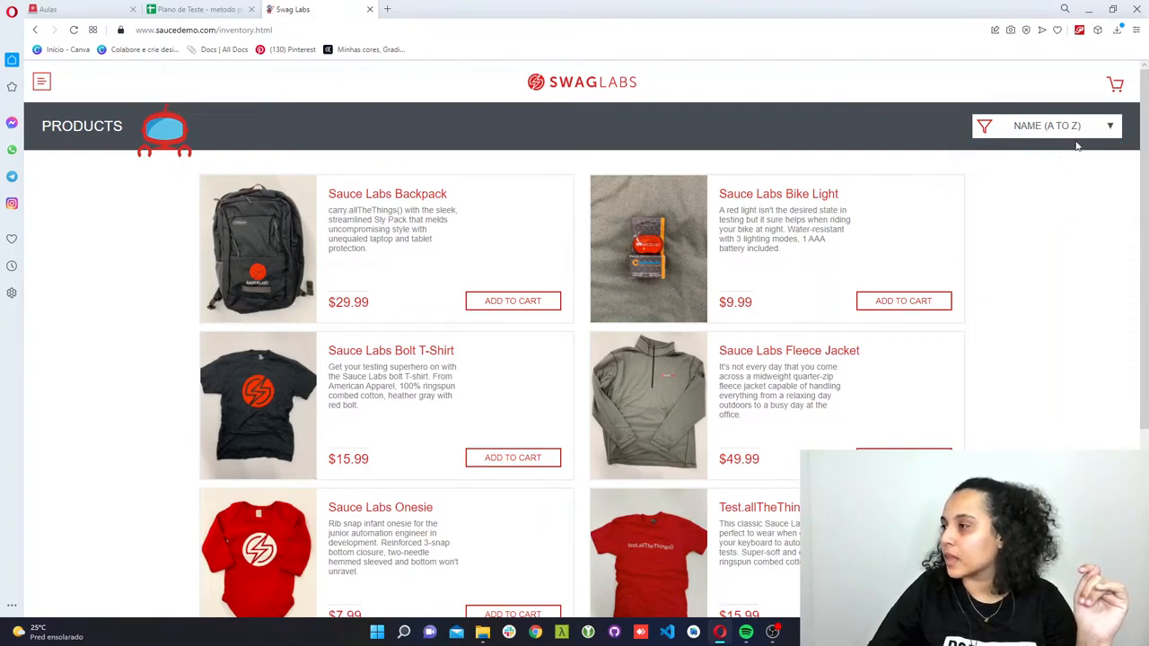
- Return to the test plan's Suite_Menu sheet and set test case 1's Severidade to Critico and Prioridade to Alto
click(189, 8)
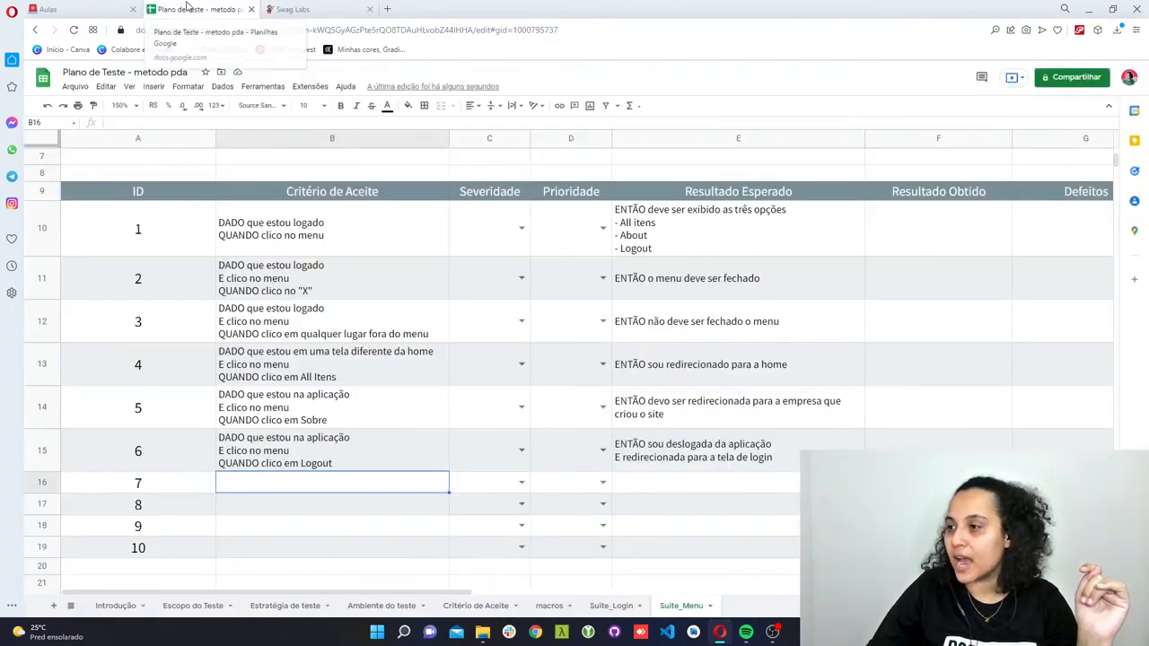
scroll(405, 544, up, 3)
scroll(405, 544, down, 1)
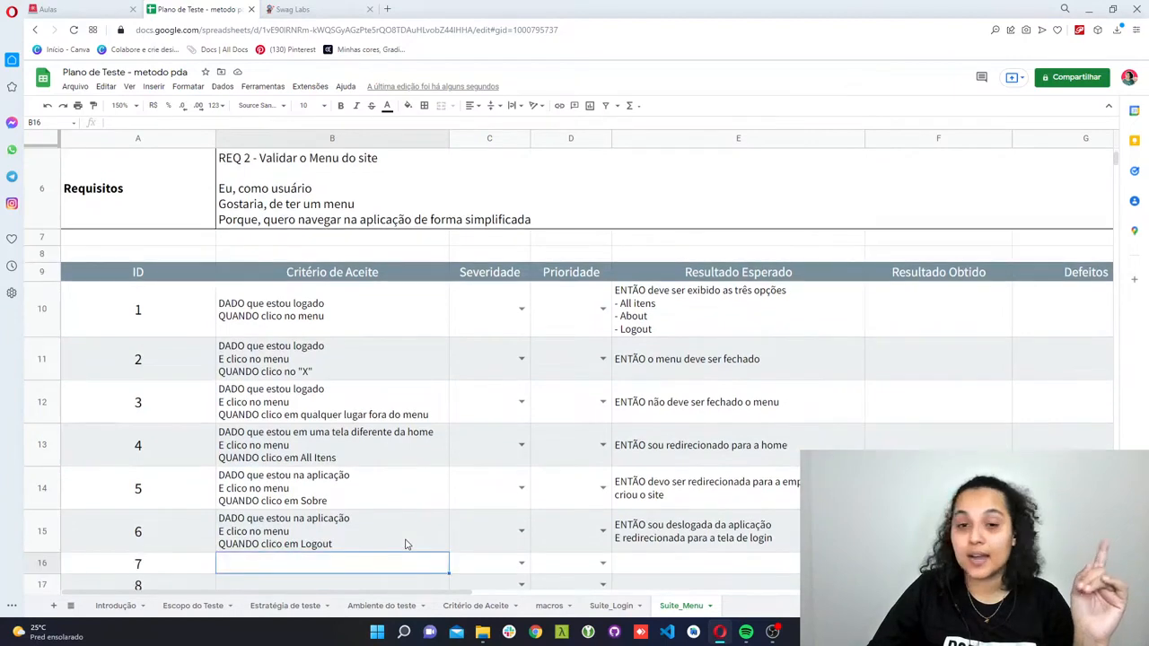
scroll(405, 544, down, 2)
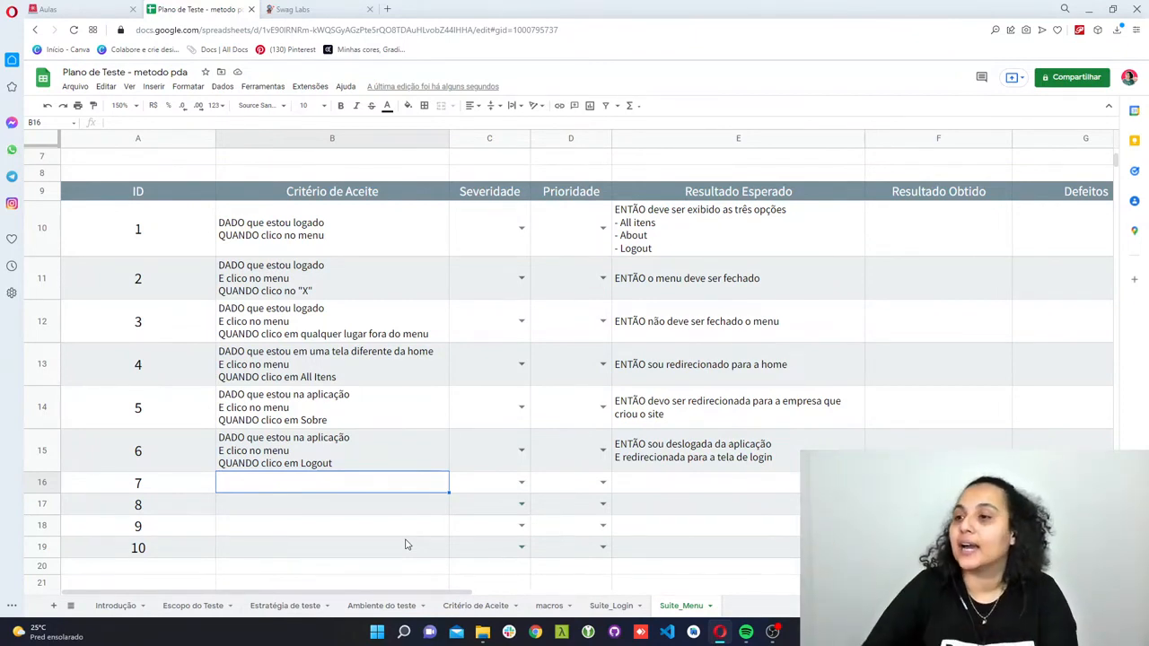
click(520, 232)
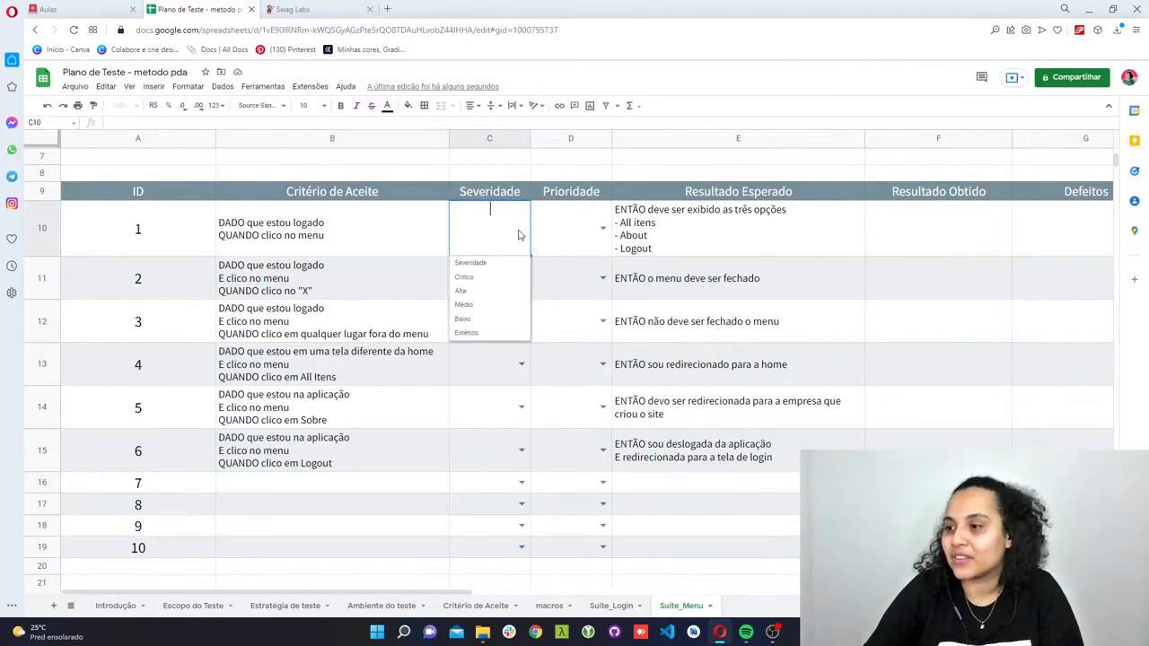
click(500, 278)
click(599, 235)
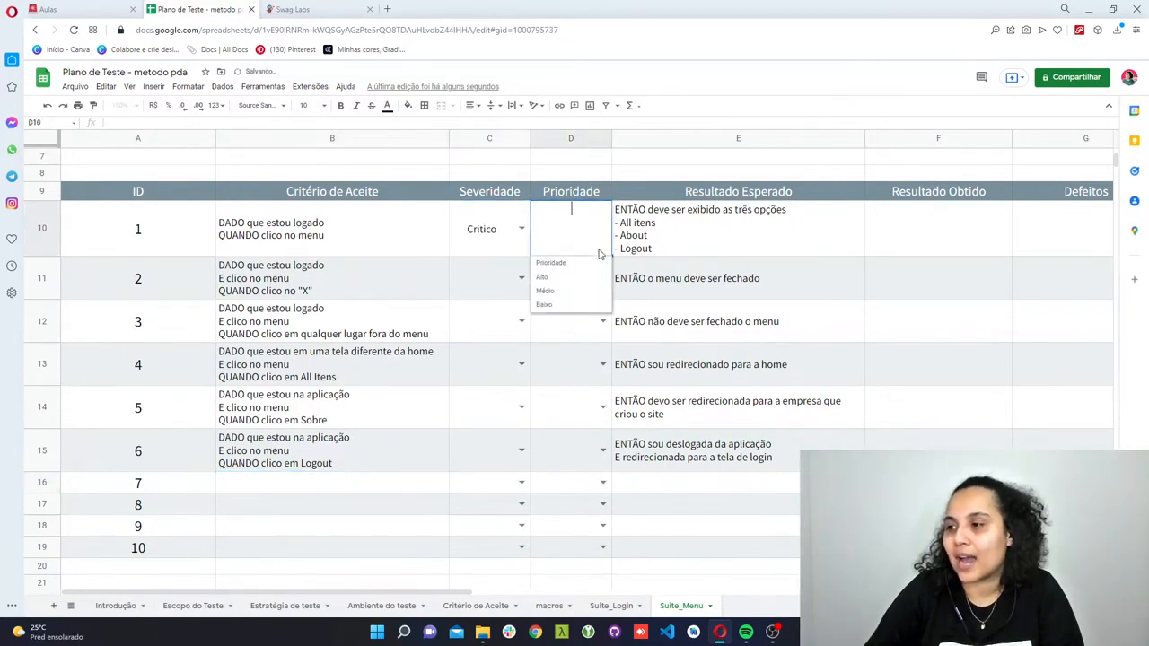
click(581, 278)
- Set test case 2's Severidade to Critico and its Prioridade to Alto
click(522, 278)
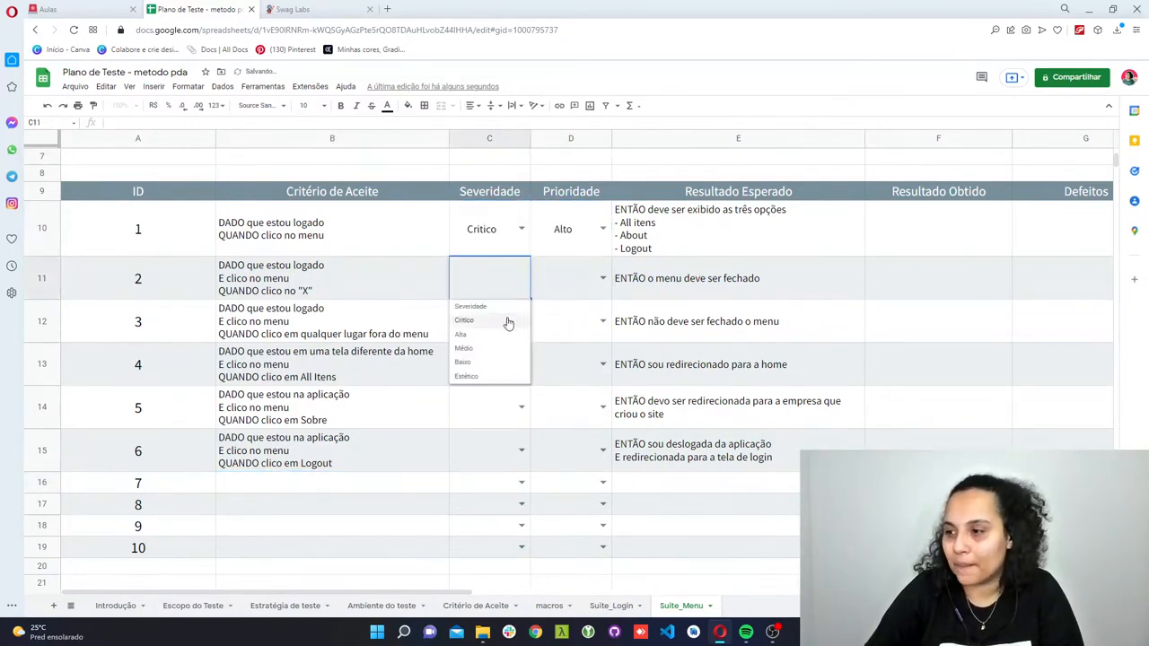
click(507, 321)
click(603, 279)
click(600, 319)
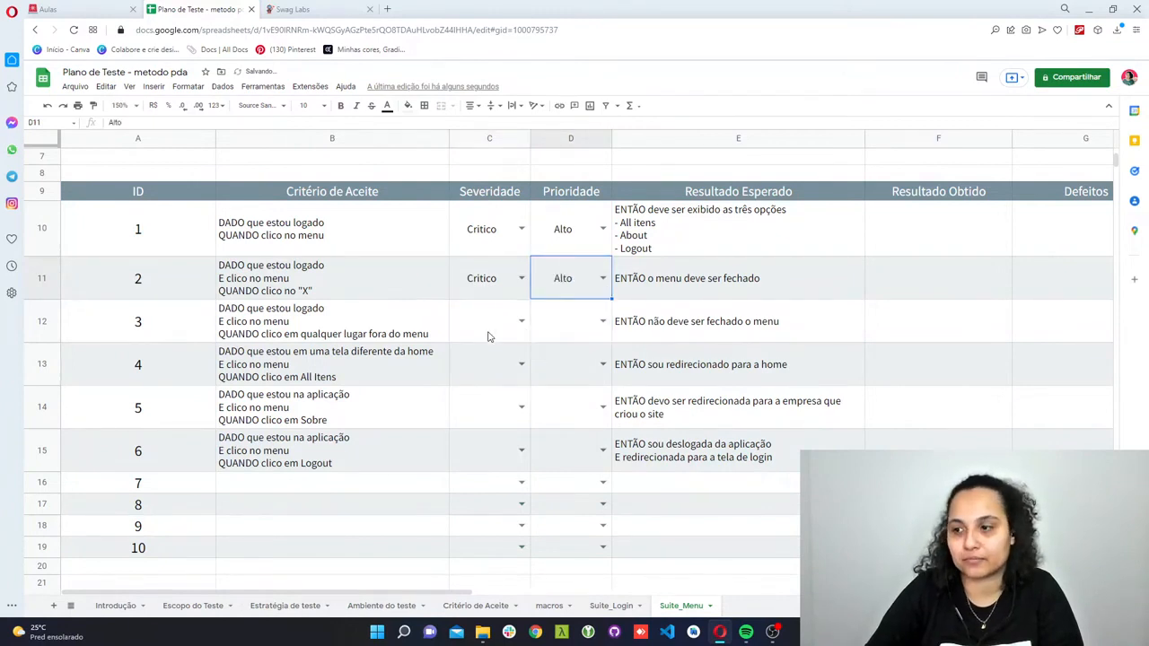
- Set both the Severidade and the Prioridade of test case 3 to Médio
click(489, 334)
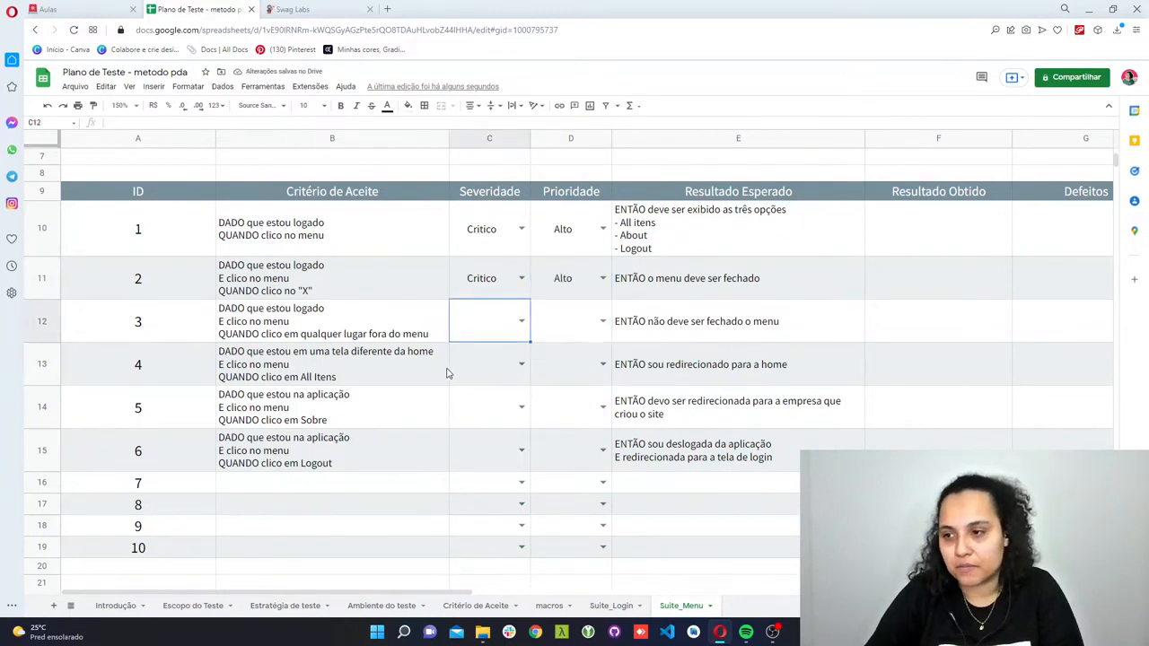
click(521, 320)
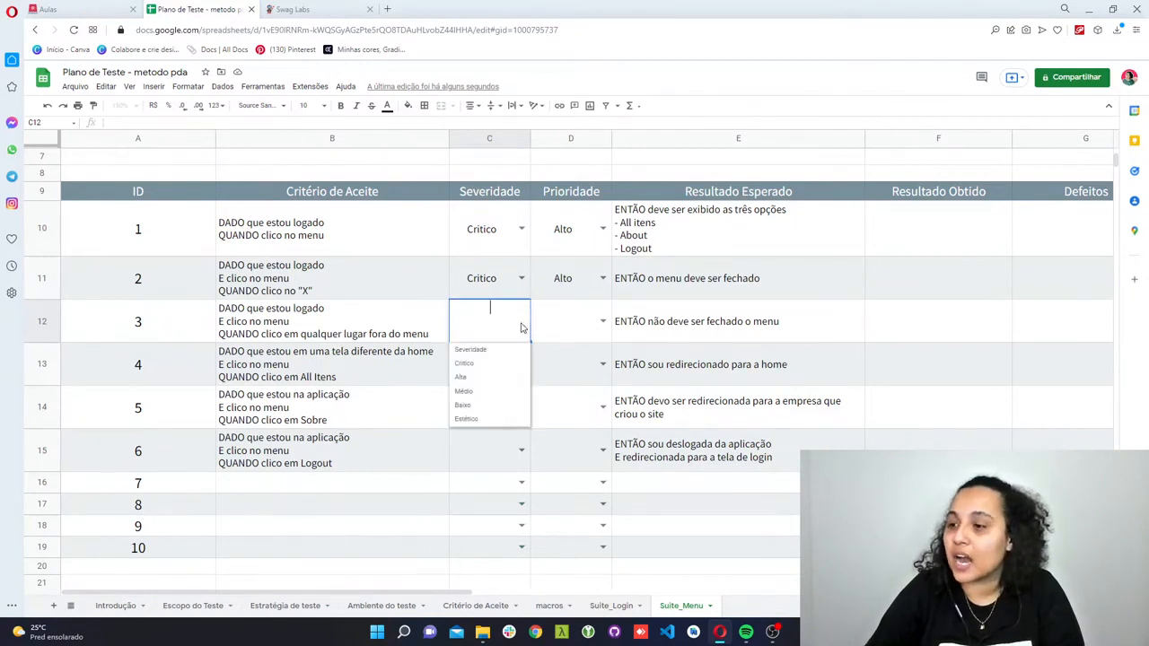
click(498, 392)
click(602, 321)
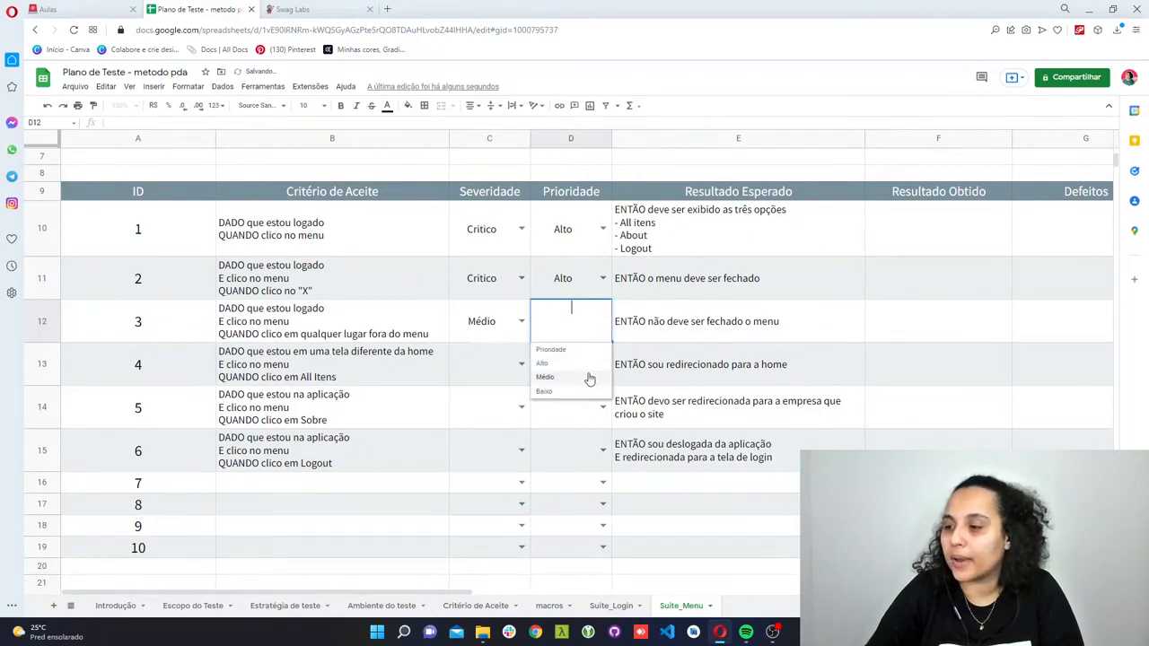
click(590, 378)
click(548, 405)
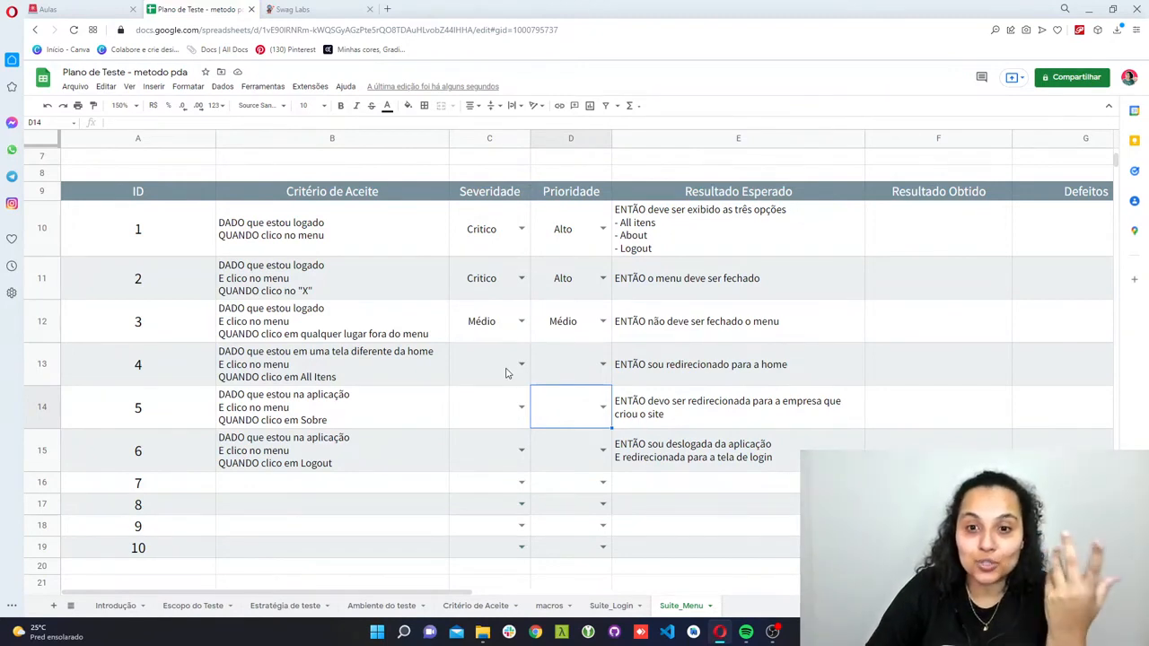
- Change both the Severidade and the Prioridade of test case 3 to Baixo
click(521, 320)
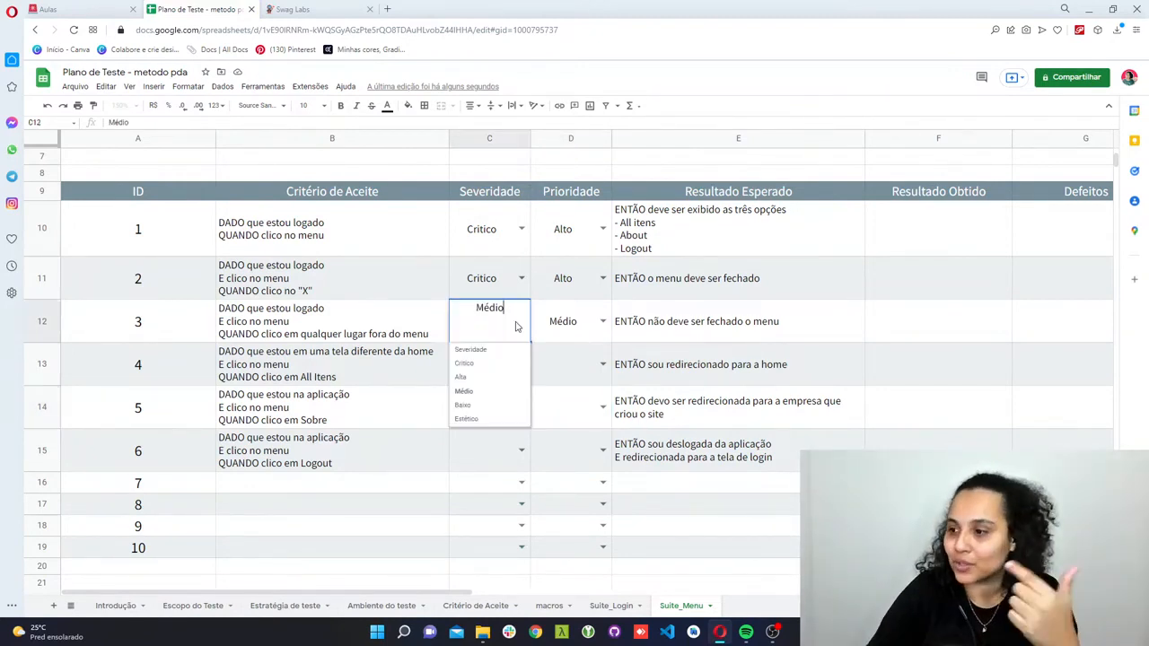
click(507, 404)
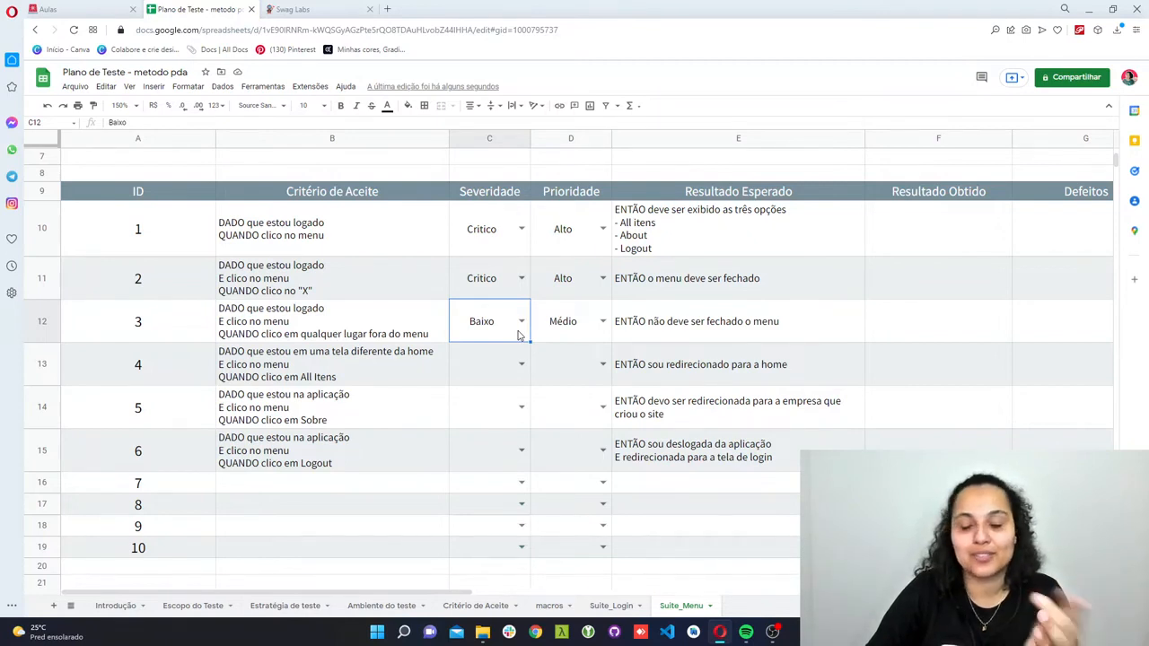
click(603, 325)
click(584, 391)
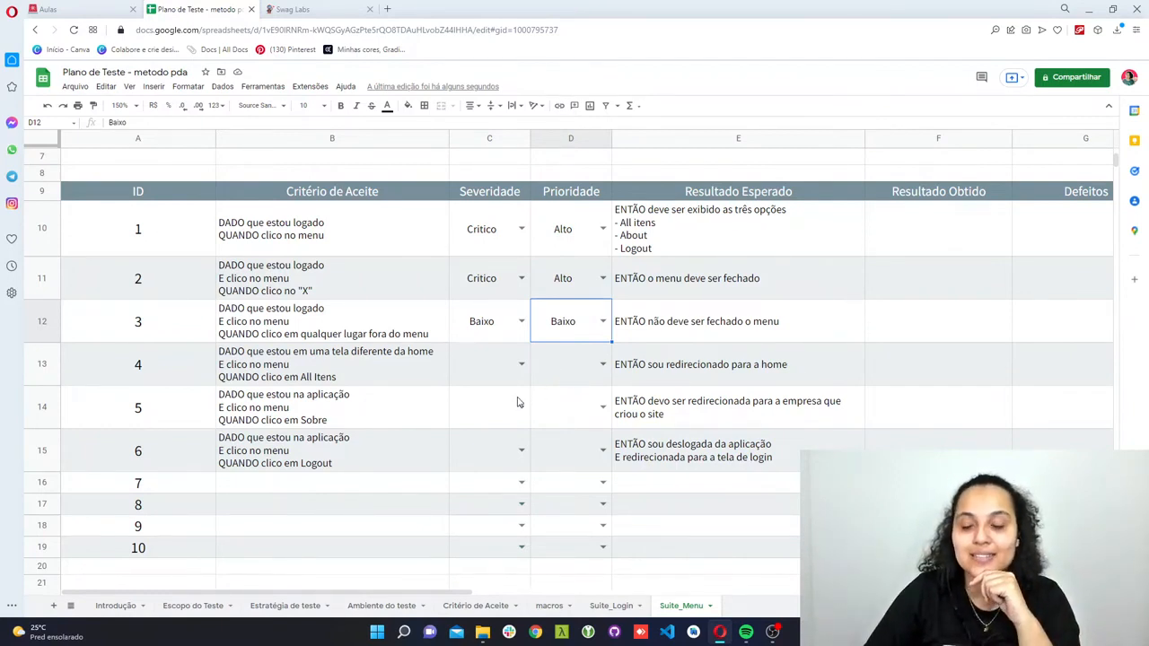
- Switch to the Swag Labs site, add the Sauce Labs Backpack to the cart, and check the cart page before continuing shopping
click(521, 364)
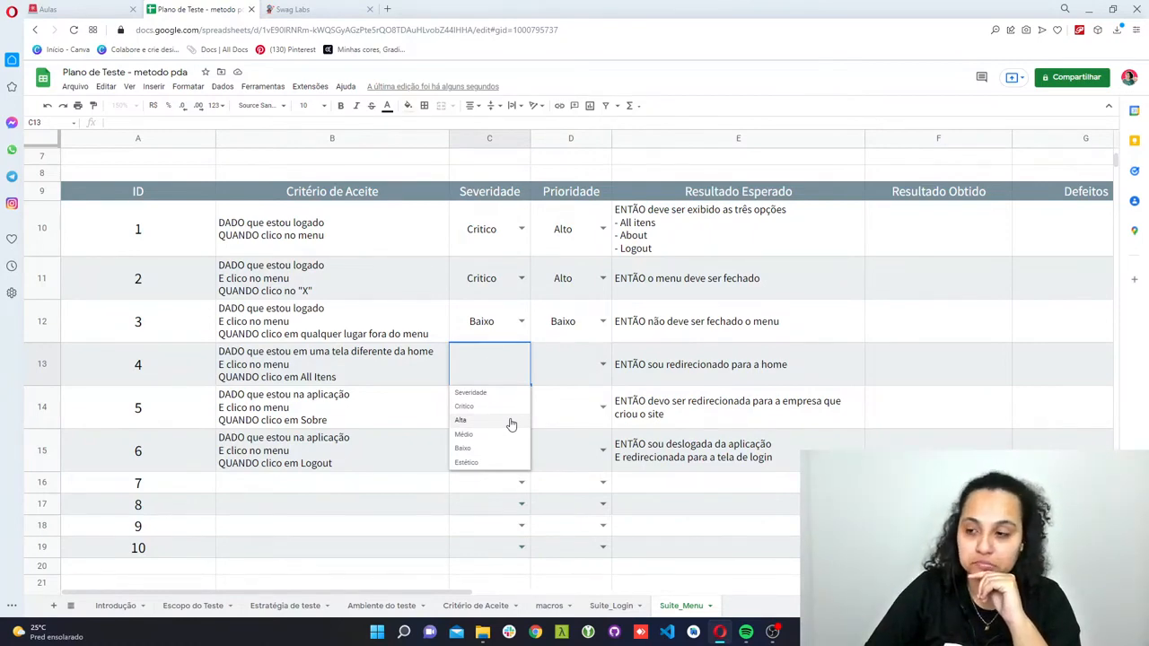
click(301, 8)
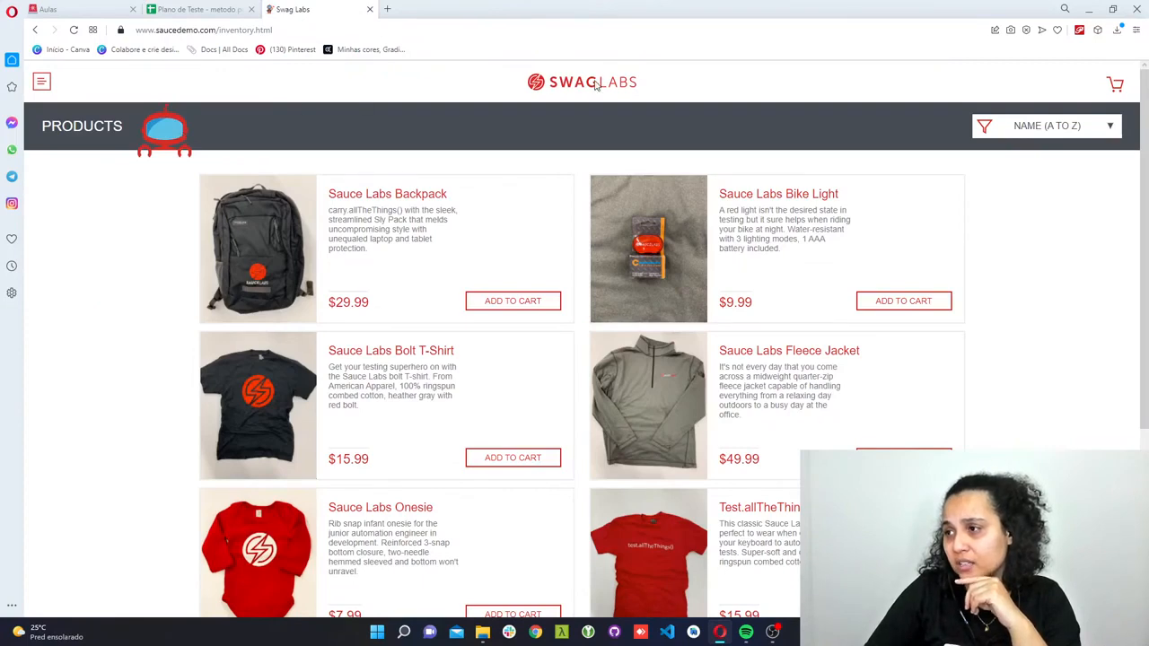
click(507, 304)
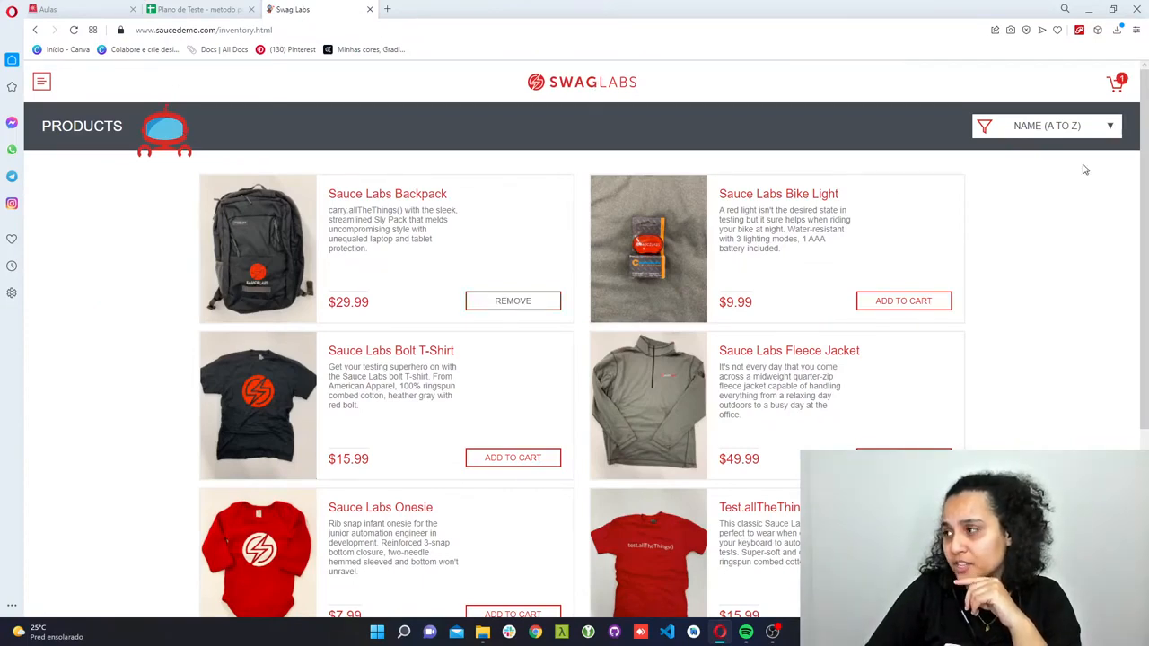
click(1122, 82)
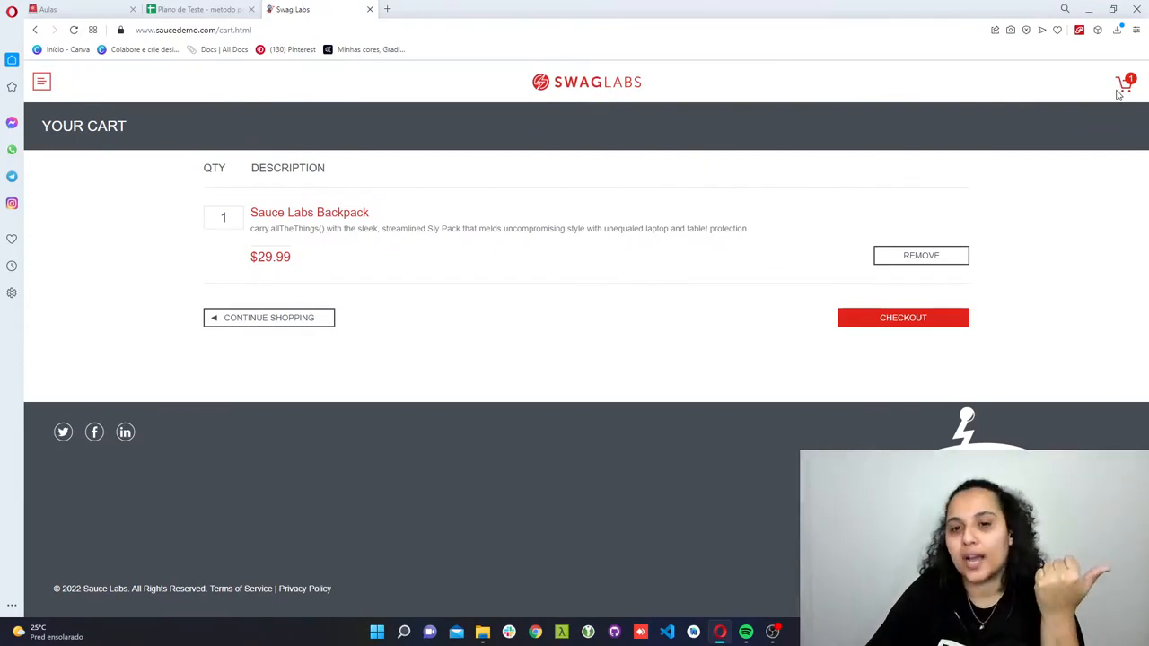
click(277, 317)
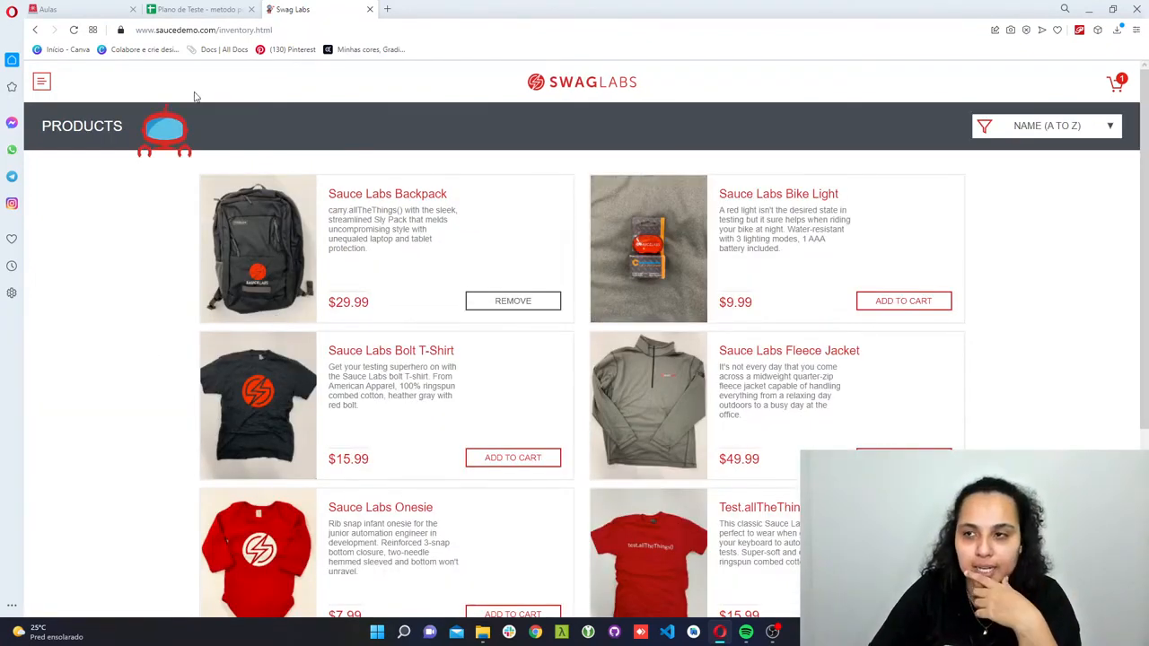
- Return to the test plan's Suite_Menu sheet and set test case 4's Severidade to Alta
click(231, 7)
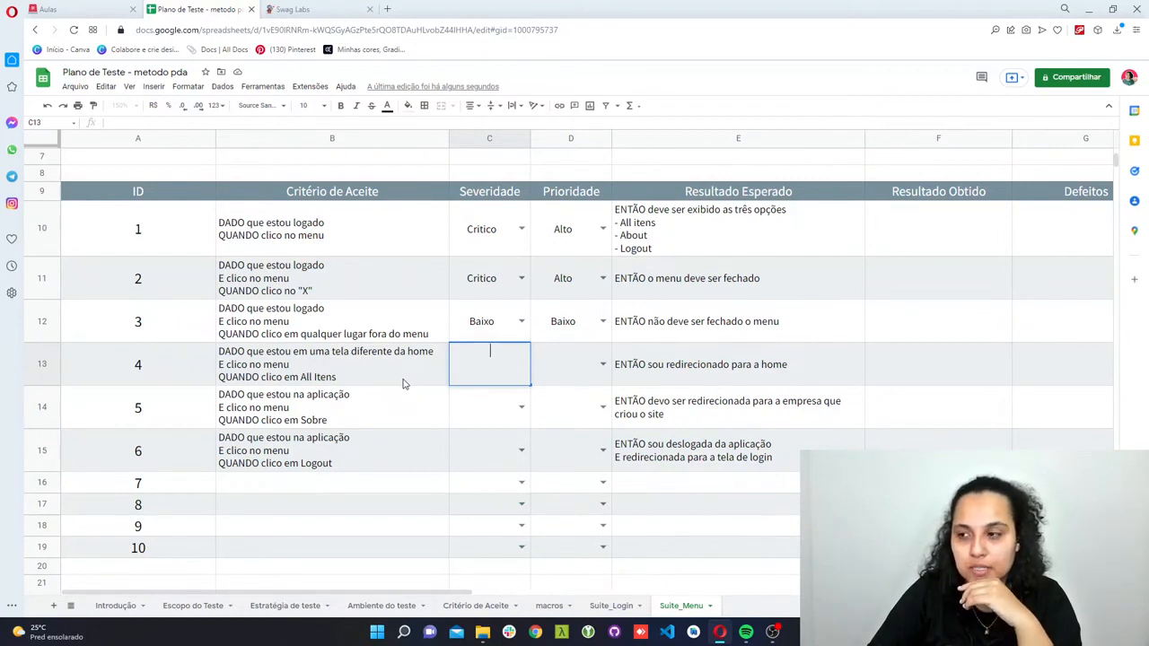
click(512, 413)
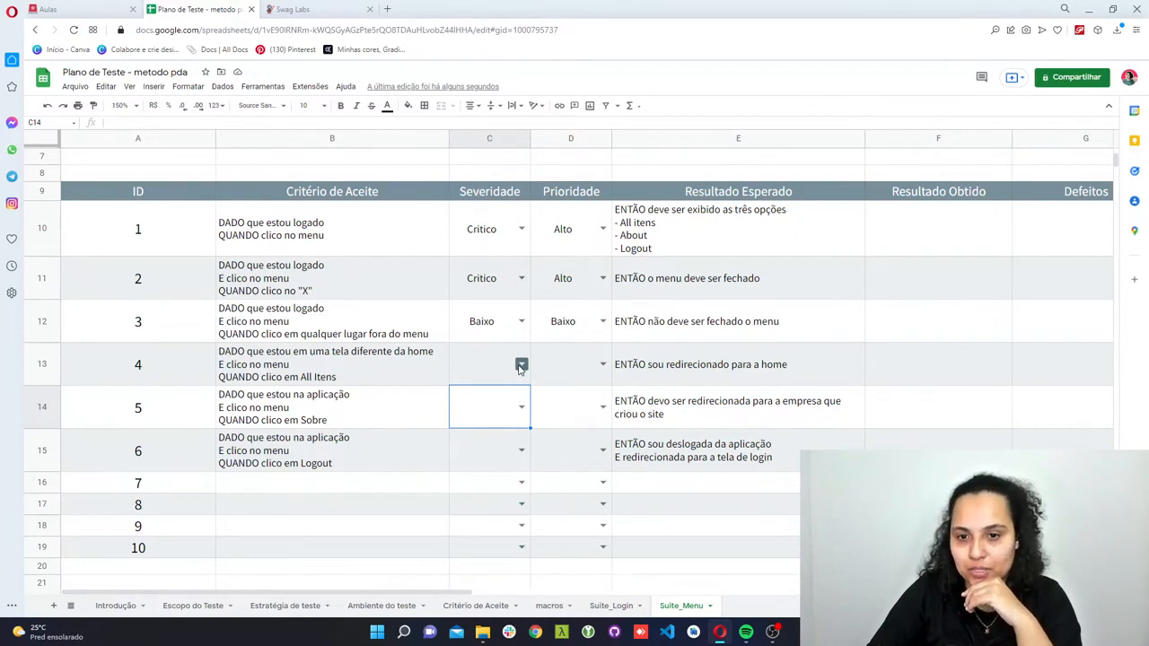
click(521, 366)
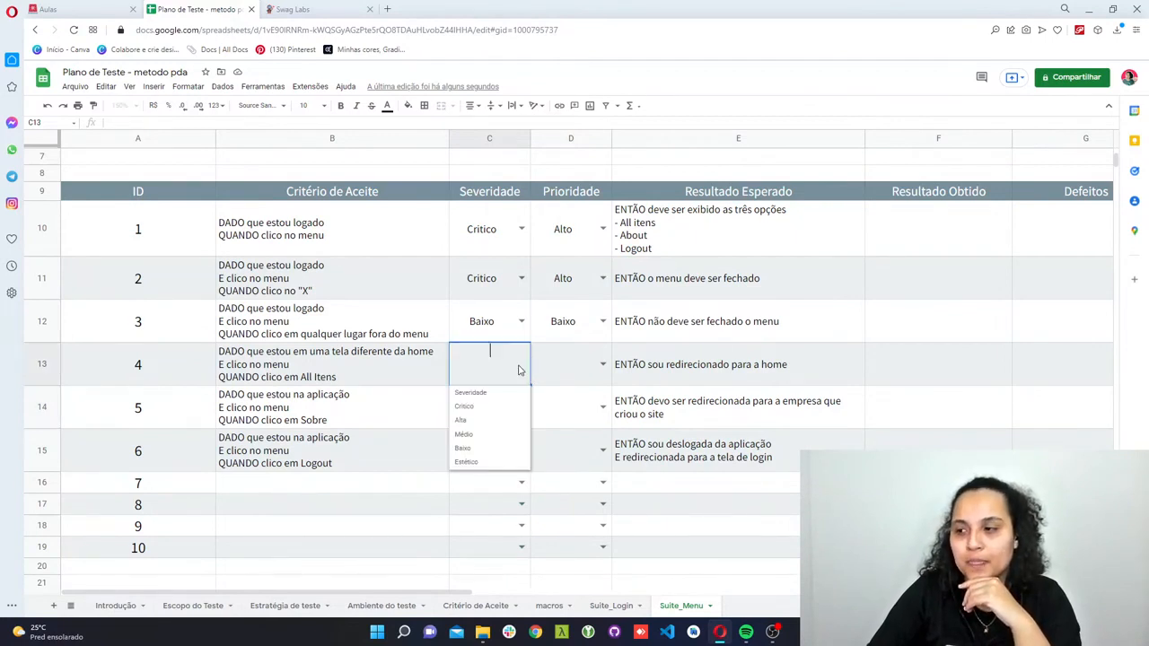
click(508, 424)
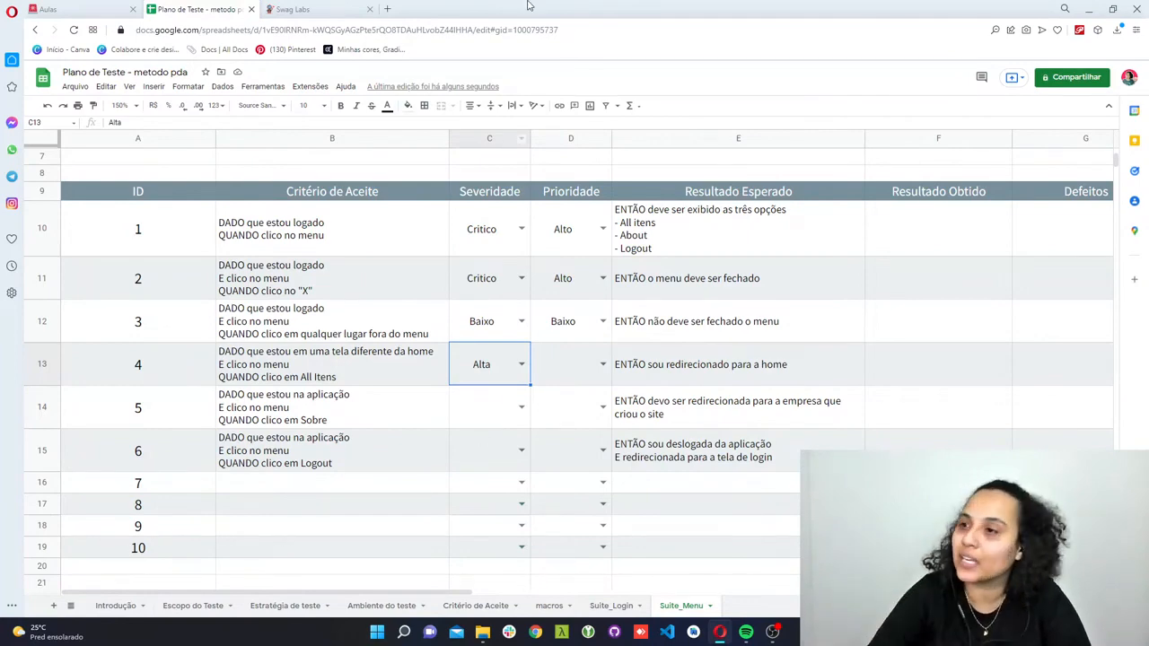
- Review the Swag Labs cart page again and go back to the product list with its Continue Shopping option
click(295, 8)
click(1116, 83)
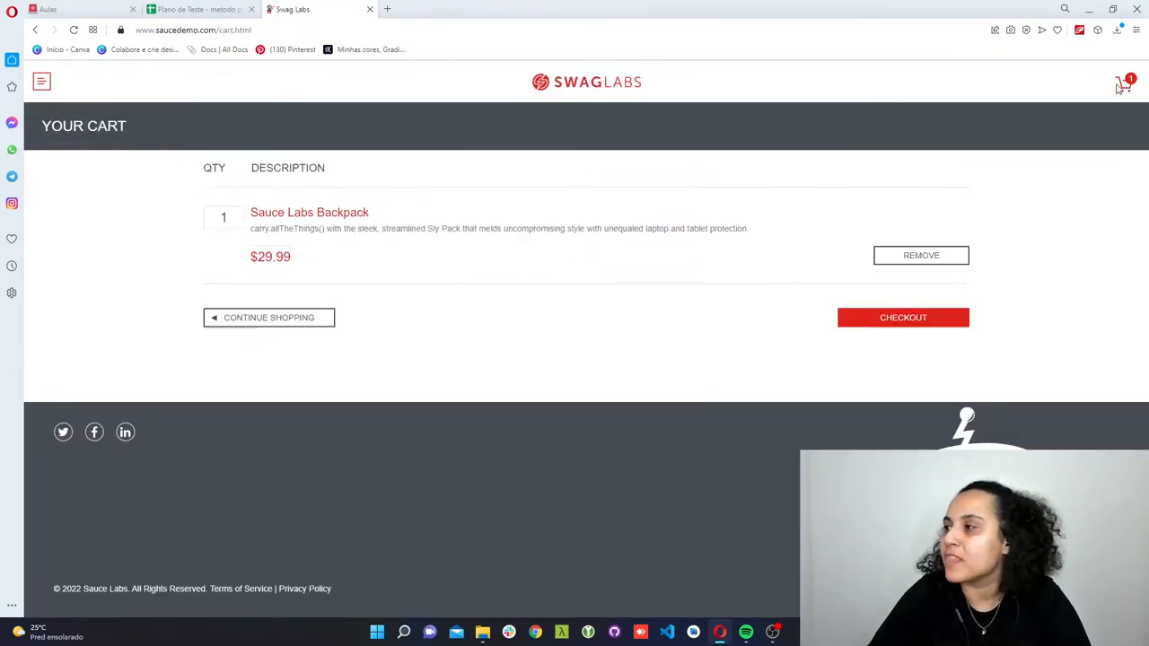
click(256, 325)
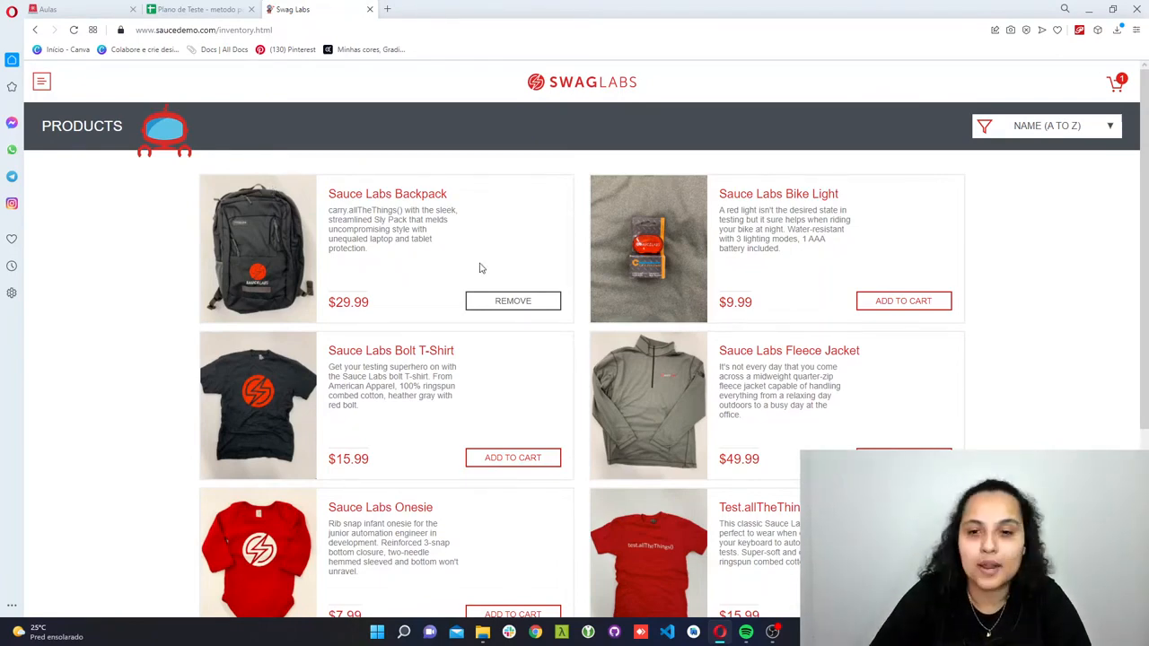
- Go back to the Suite_Menu sheet and set test case 4's Prioridade to Alto
click(215, 10)
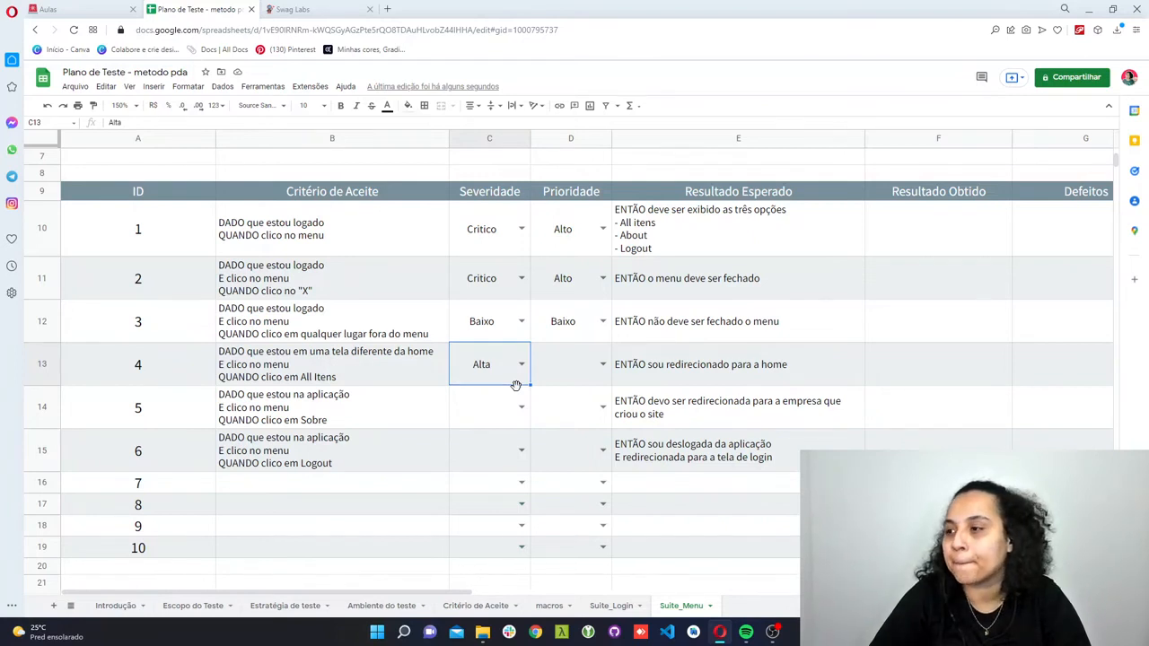
click(602, 364)
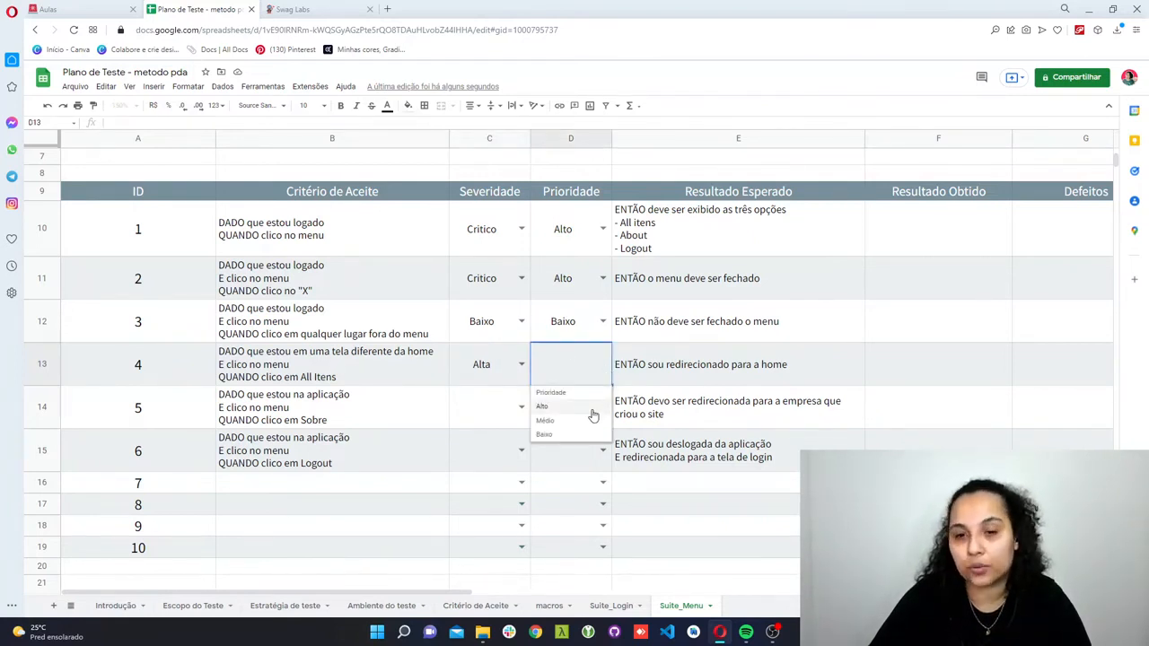
click(592, 415)
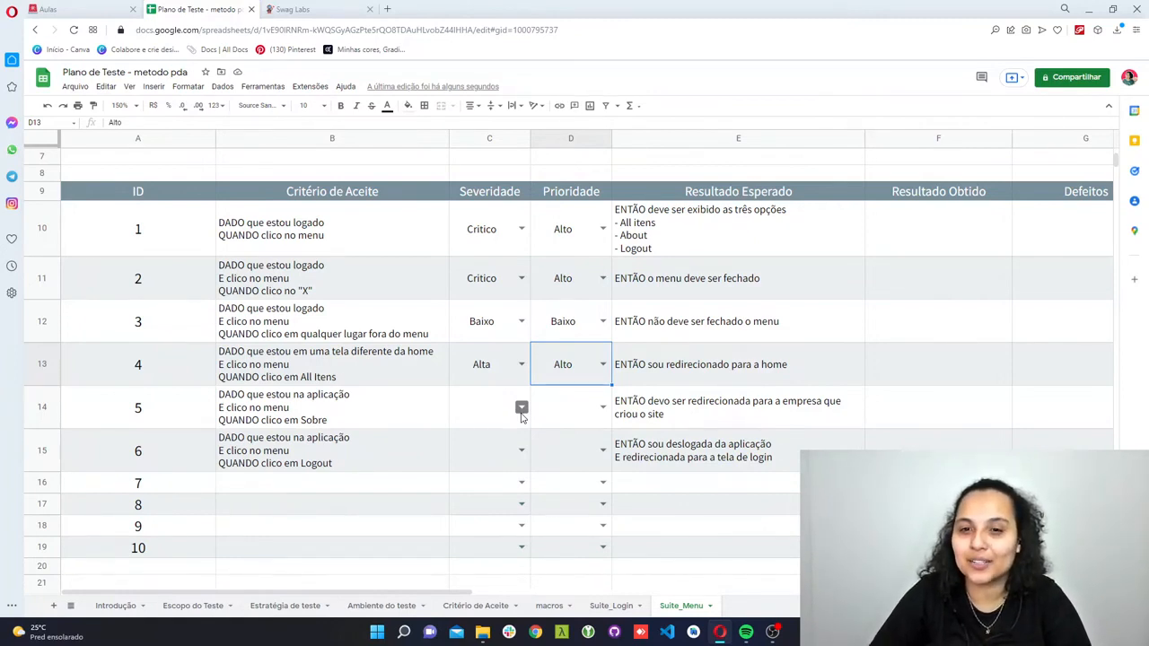
- Set both the Severidade and the Prioridade of test case 5 to Baixo
click(522, 409)
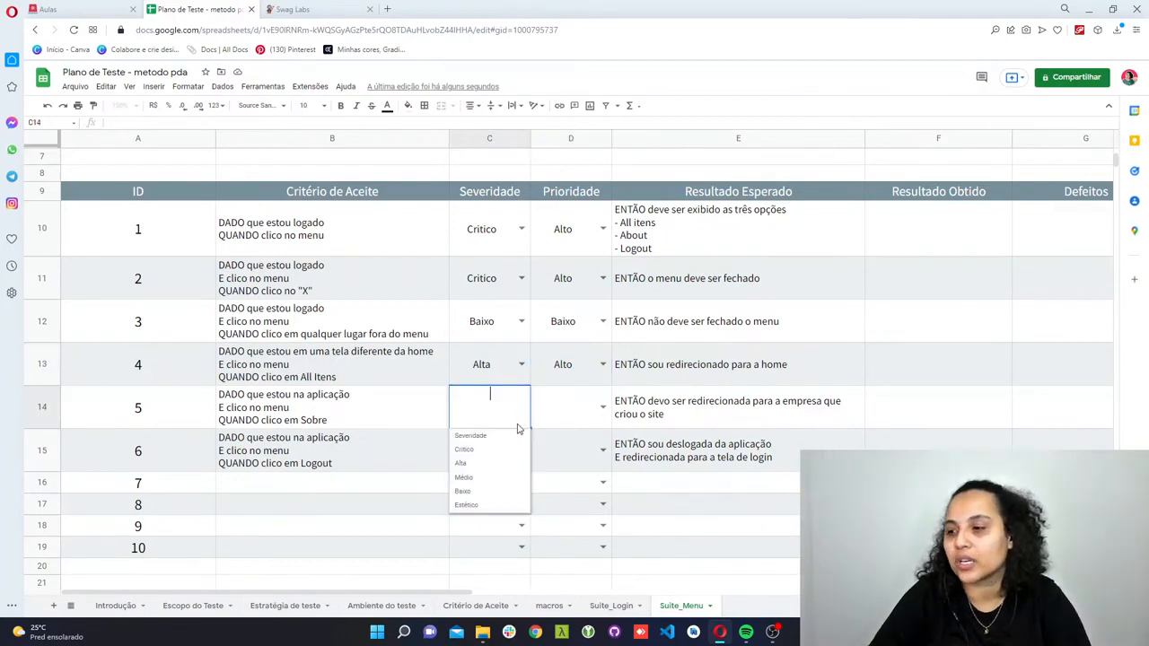
click(503, 491)
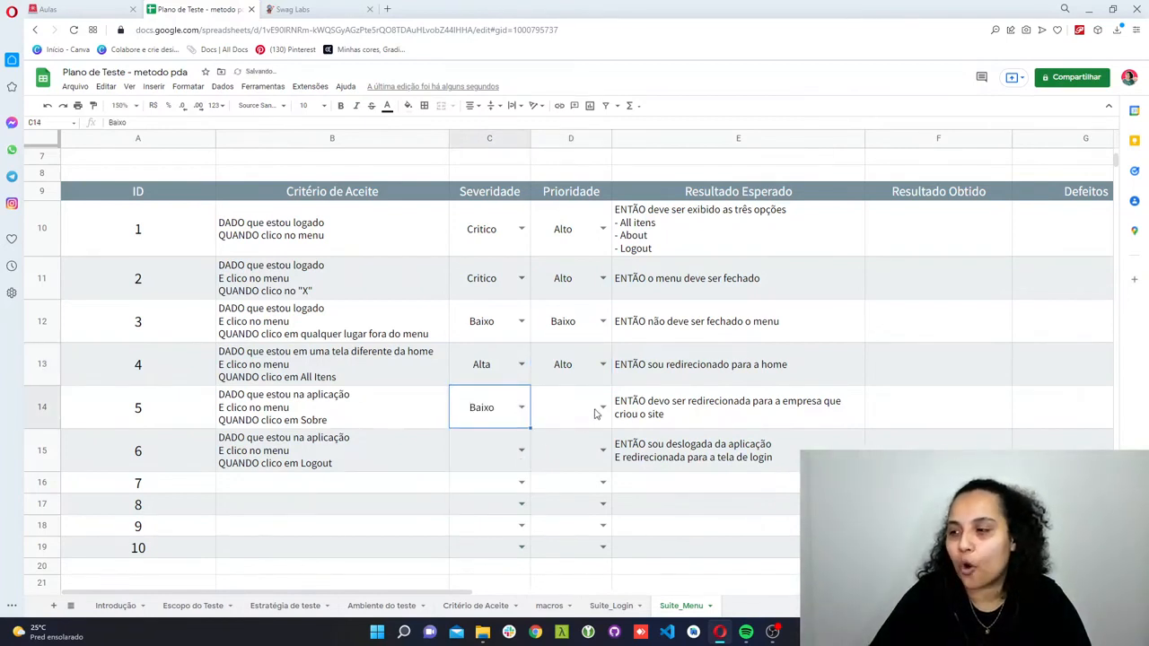
click(602, 408)
click(588, 477)
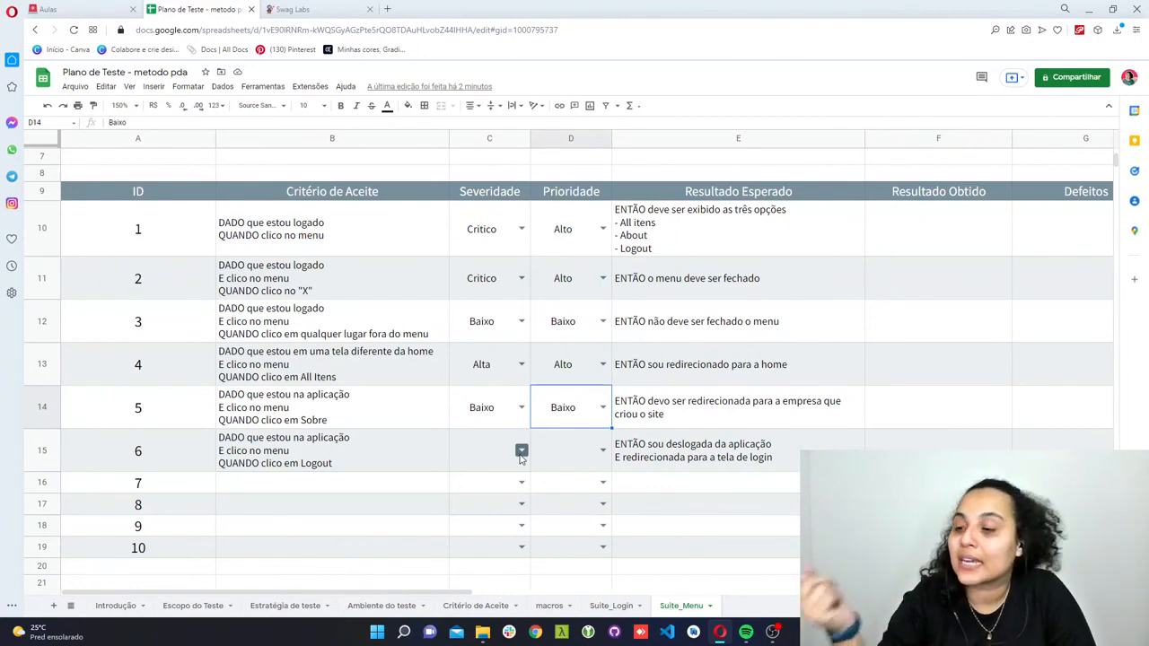
- Set test case 6's Severidade to Alta and its Prioridade to Alto
click(520, 453)
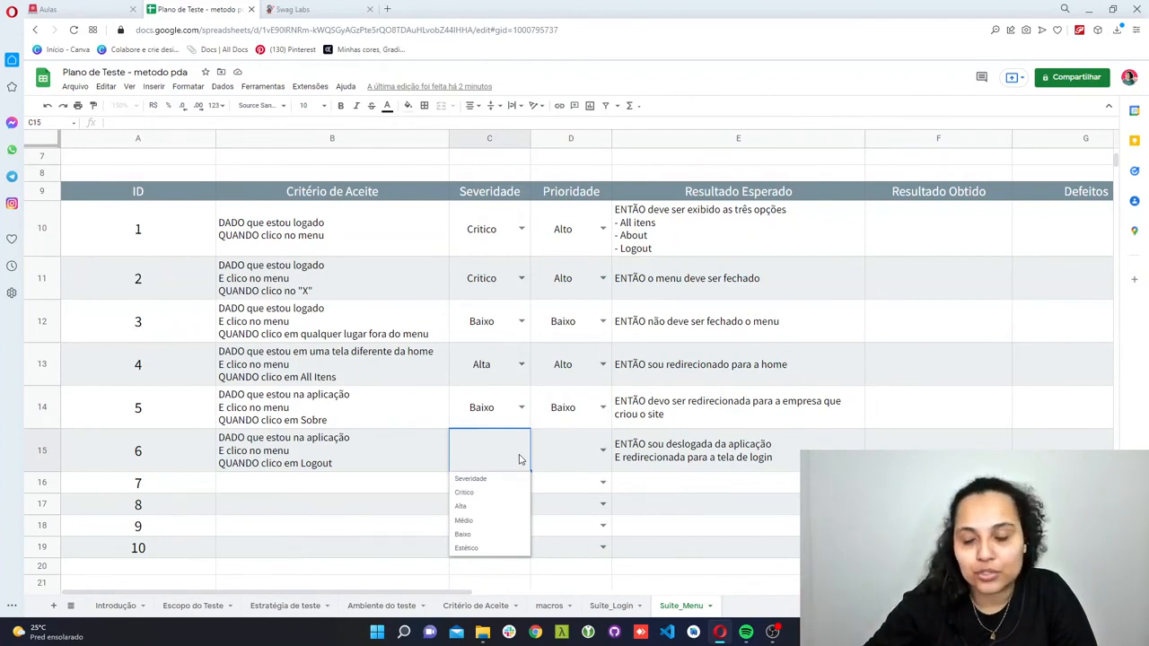
click(500, 508)
click(602, 450)
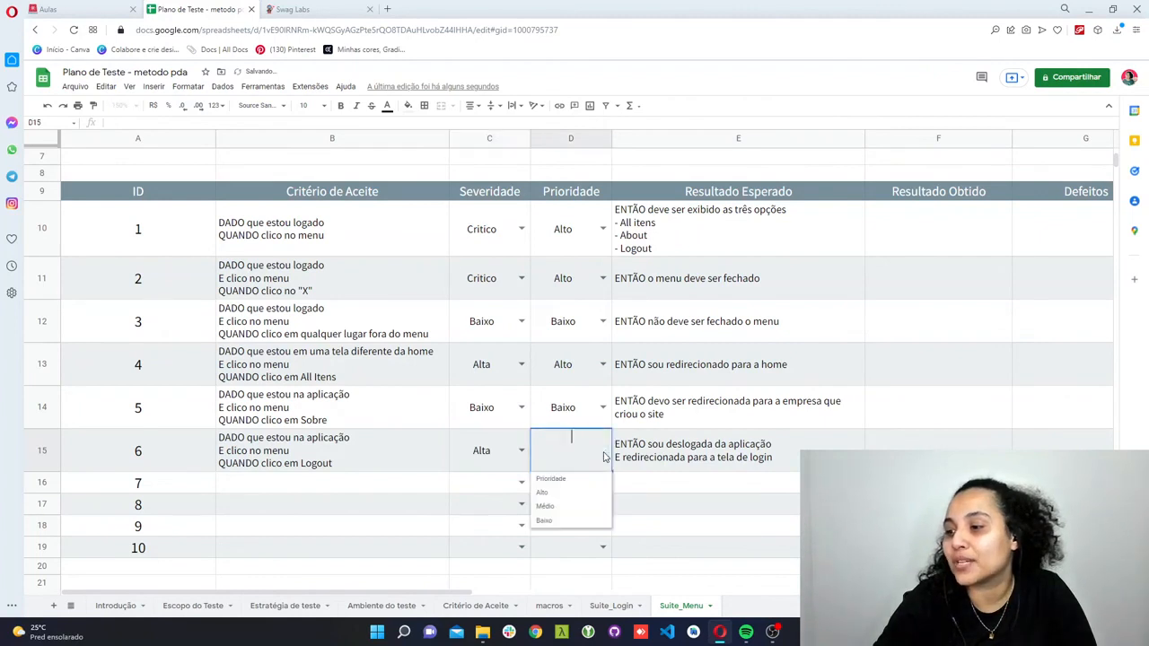
click(596, 494)
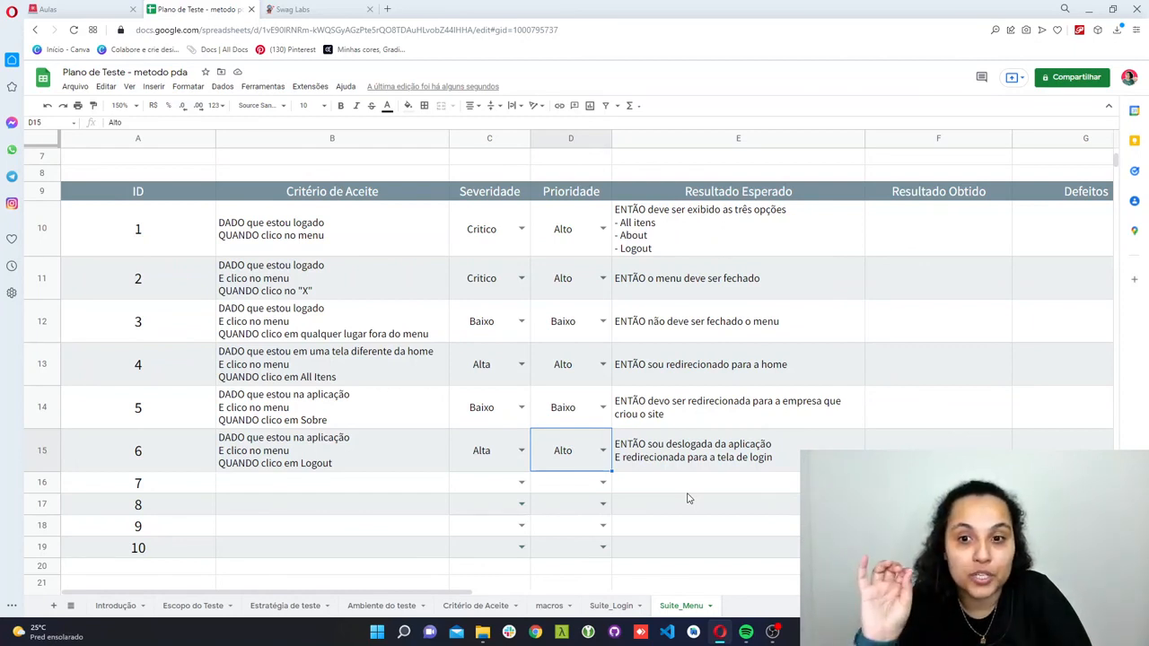
- Switch to the Swag Labs site and remove the Sauce Labs Backpack from the cart
scroll(688, 498, up, 4)
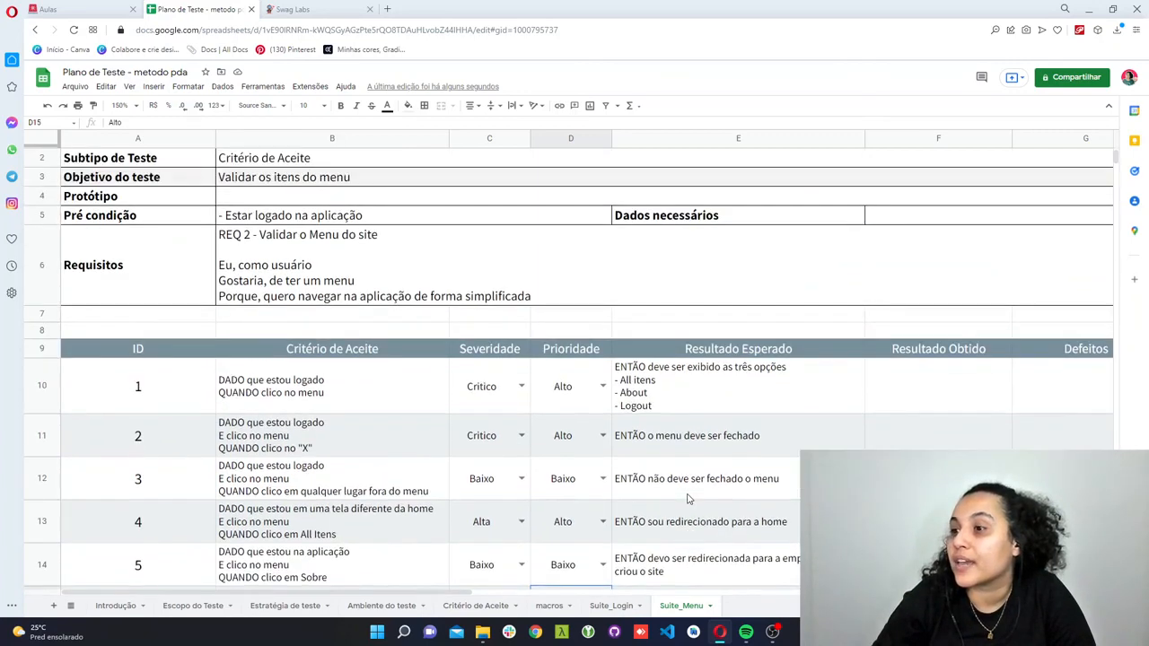
click(299, 11)
click(530, 303)
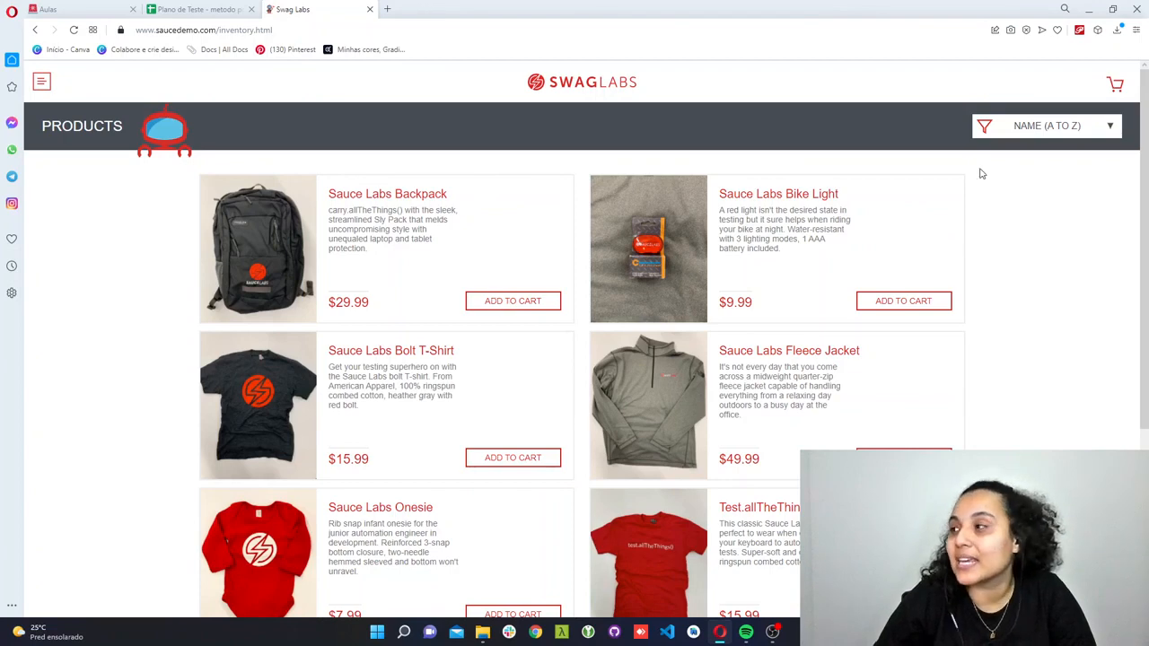
- Look at the Swag Labs cart page and the sorting options of the product list
click(1109, 84)
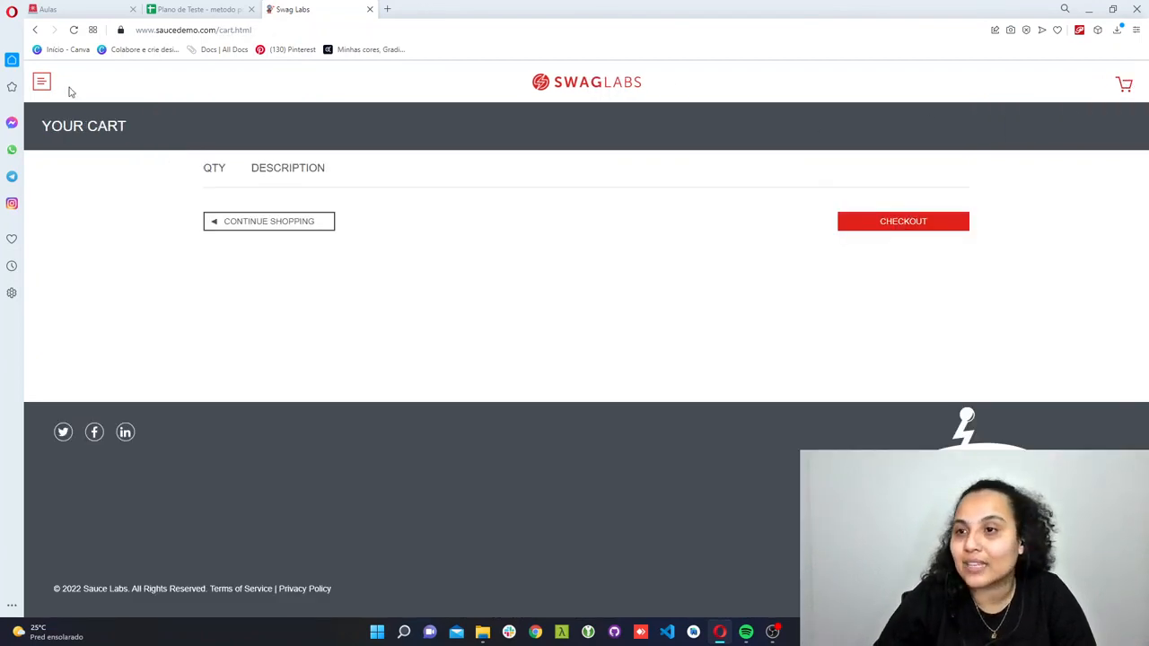
click(35, 30)
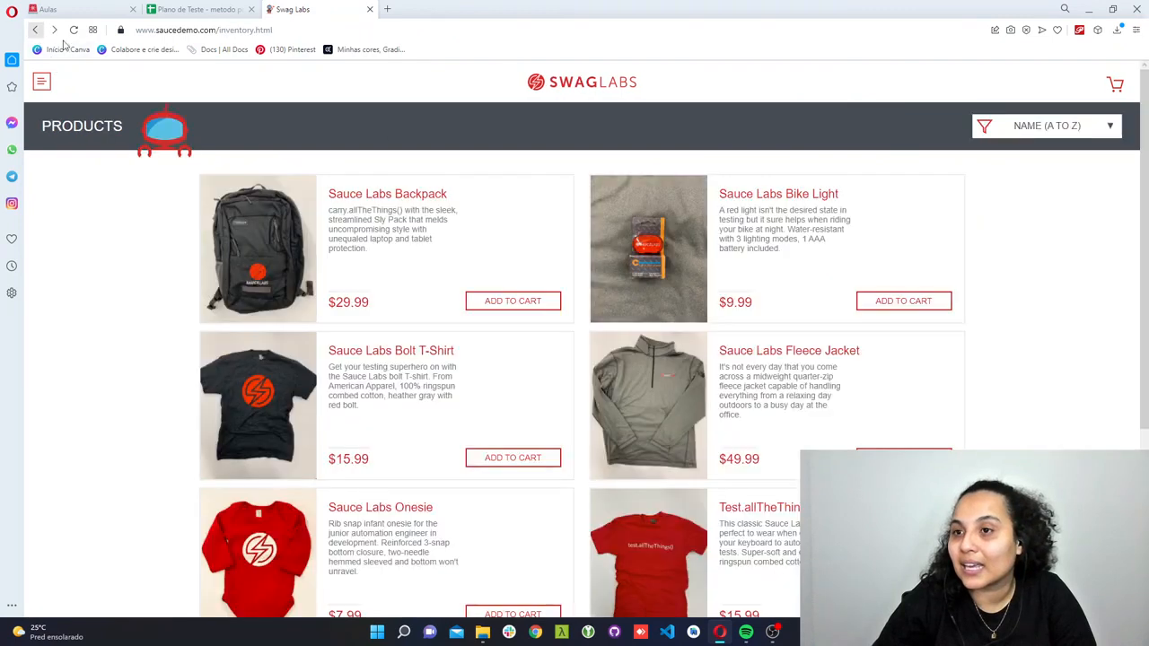
click(1051, 132)
click(1062, 331)
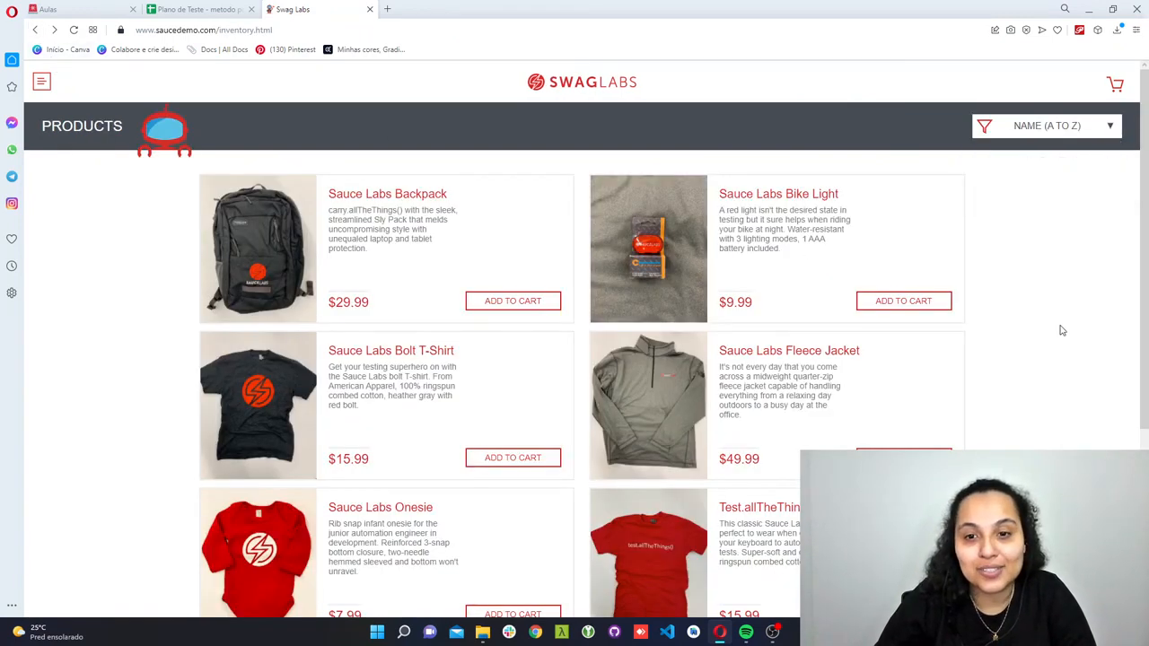